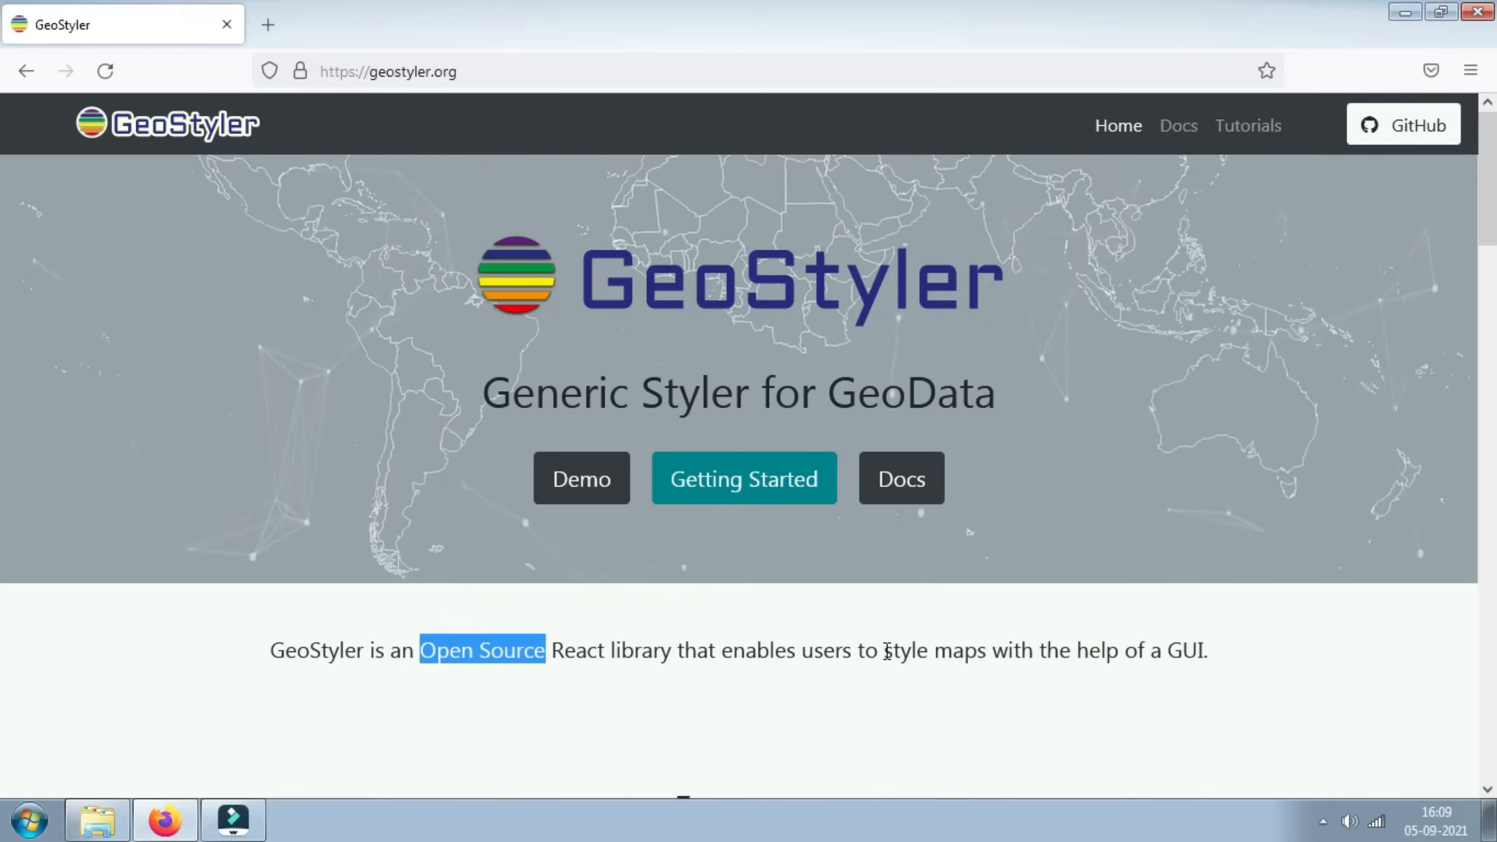
# Step: Review the GeoStyler home page's introduction, features, supported formats and OSGeo community sections
pyautogui.moveTo(883, 650); pyautogui.dragTo(988, 652)
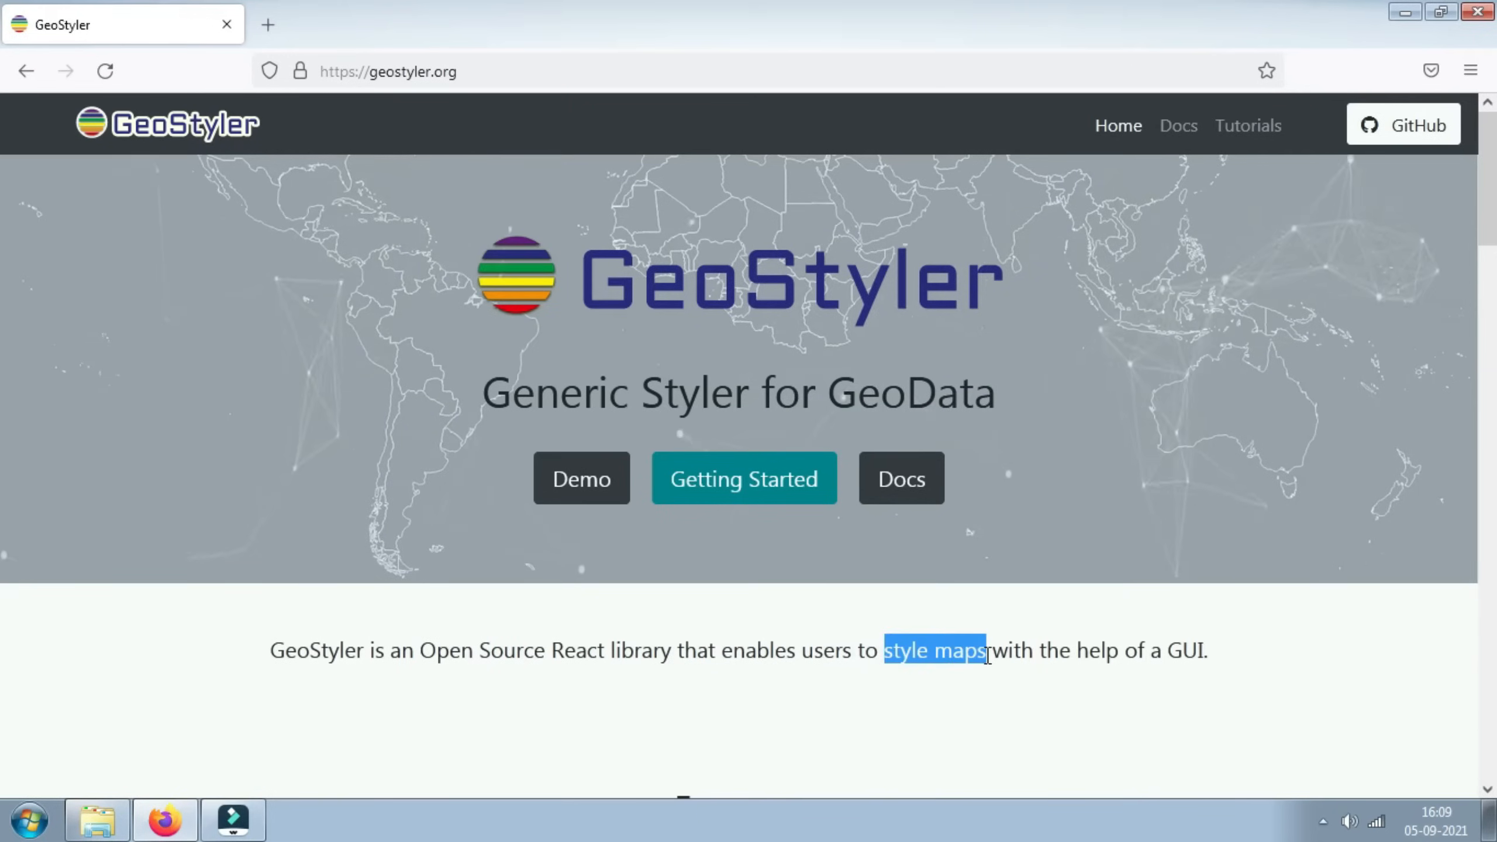
pyautogui.moveTo(1168, 650); pyautogui.dragTo(1208, 653)
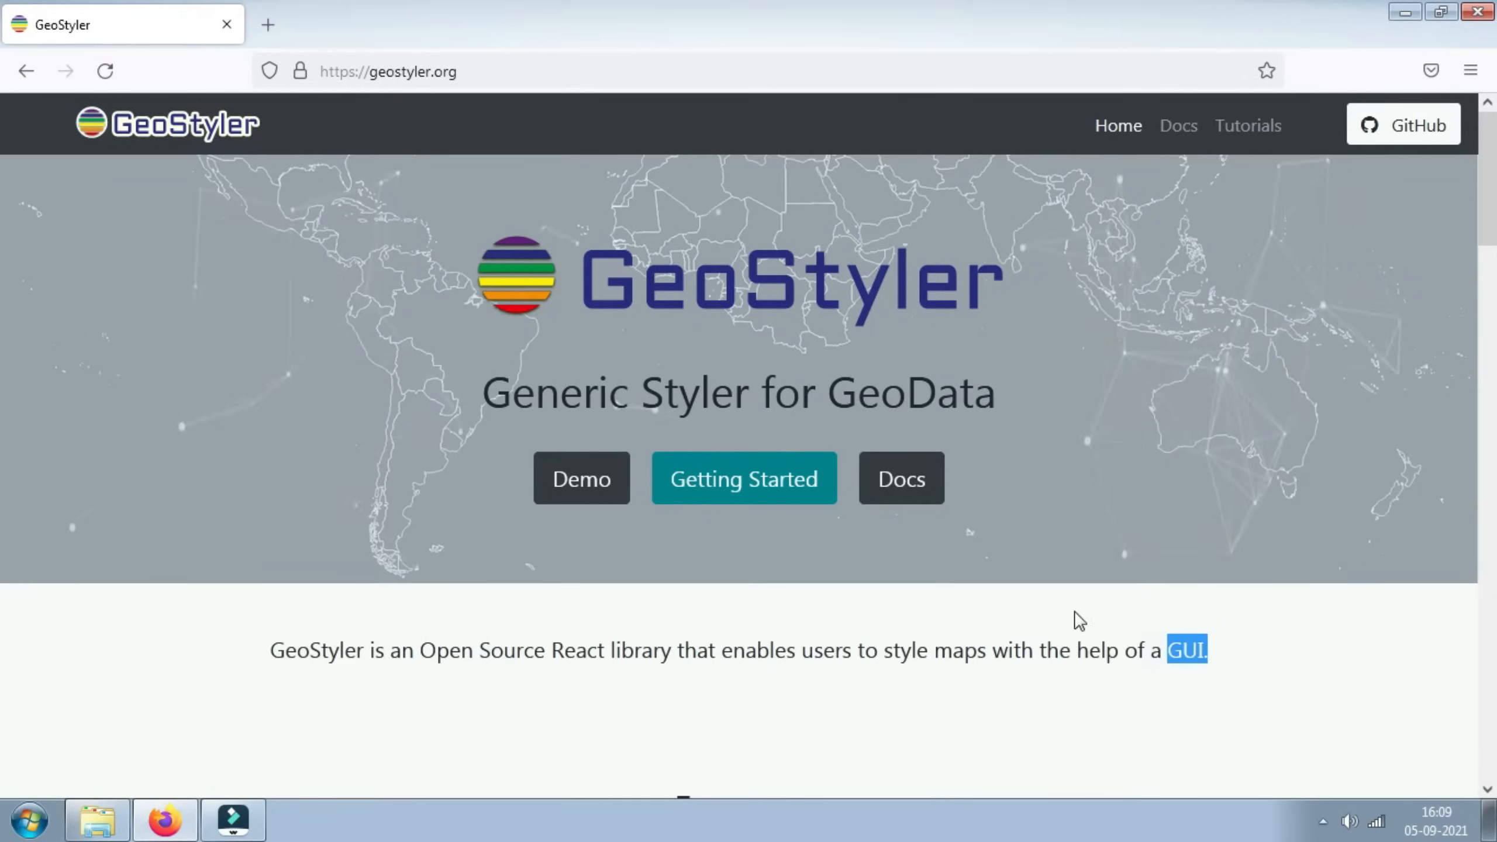
pyautogui.scroll(-4, 1005, 566)
pyautogui.scroll(-12, 995, 592)
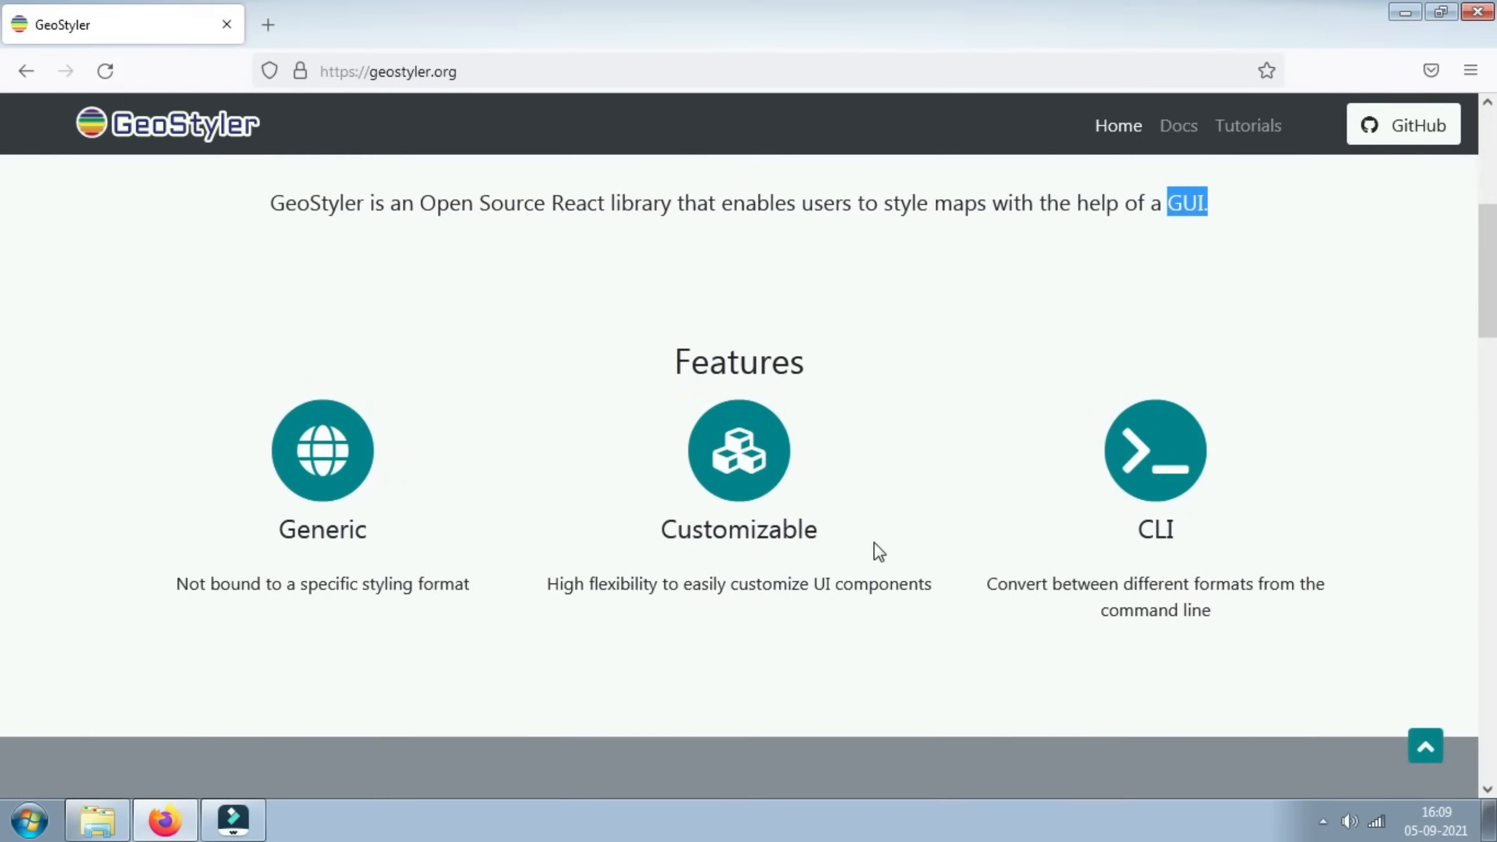
pyautogui.moveTo(224, 424); pyautogui.dragTo(700, 422)
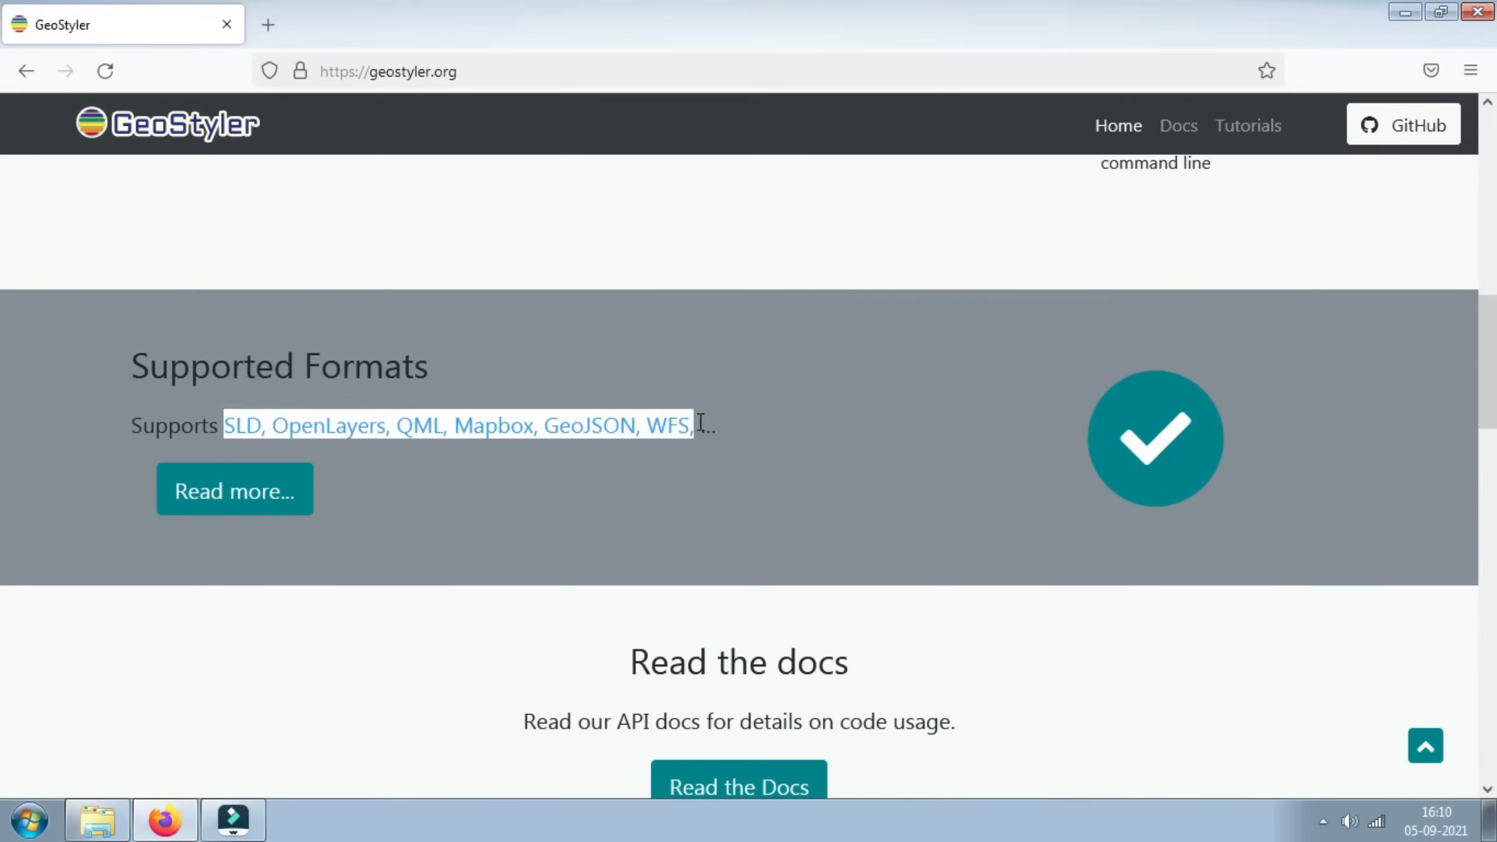
pyautogui.click(784, 501)
pyautogui.scroll(-15, 884, 495)
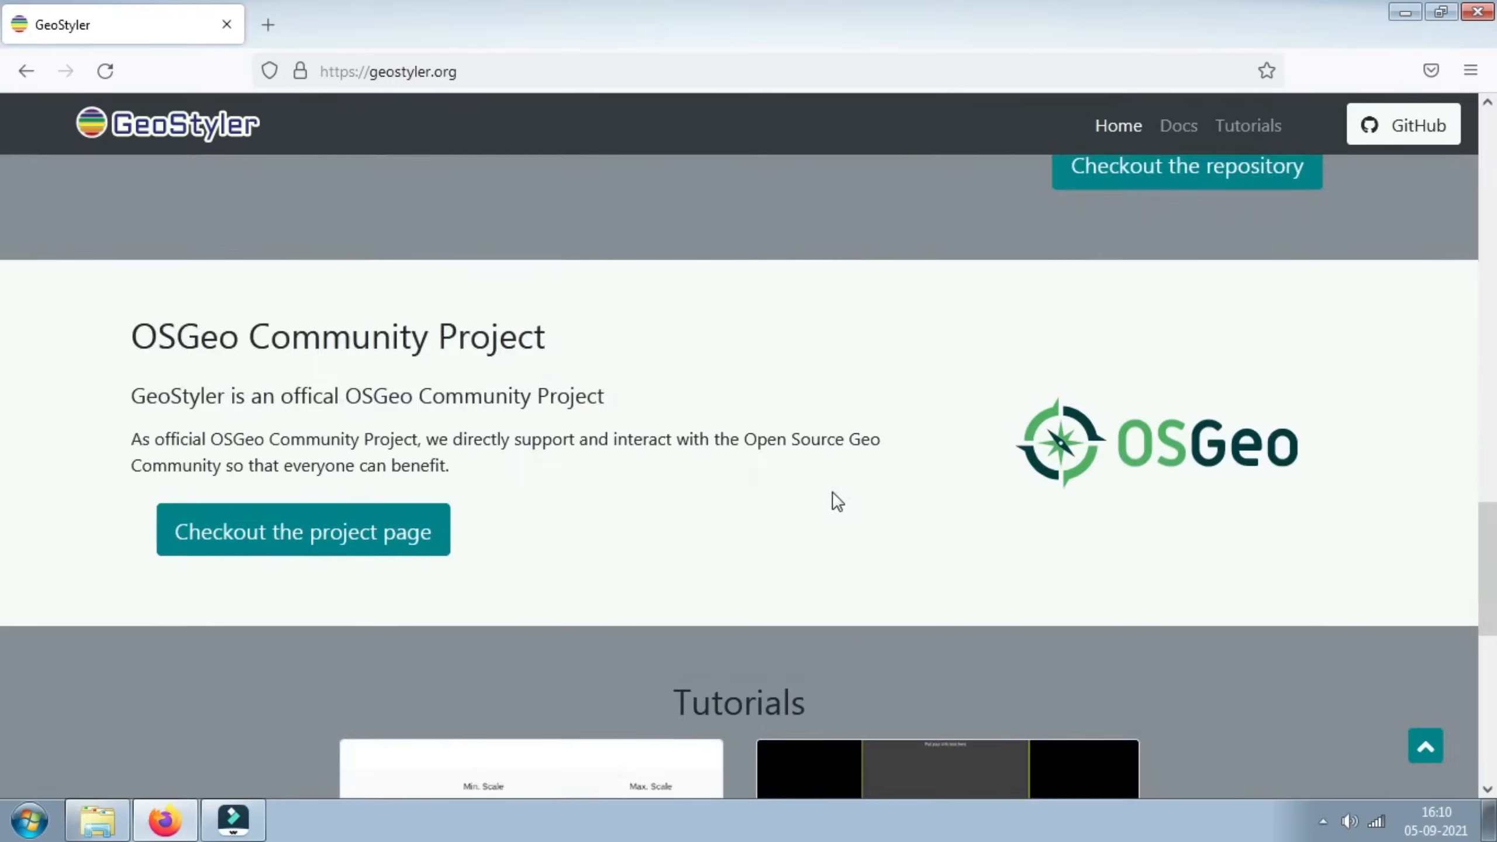
pyautogui.scroll(15, 816, 514)
# Step: Open the GeoStyler demo and load the Classified Polygons example style
pyautogui.click(613, 466)
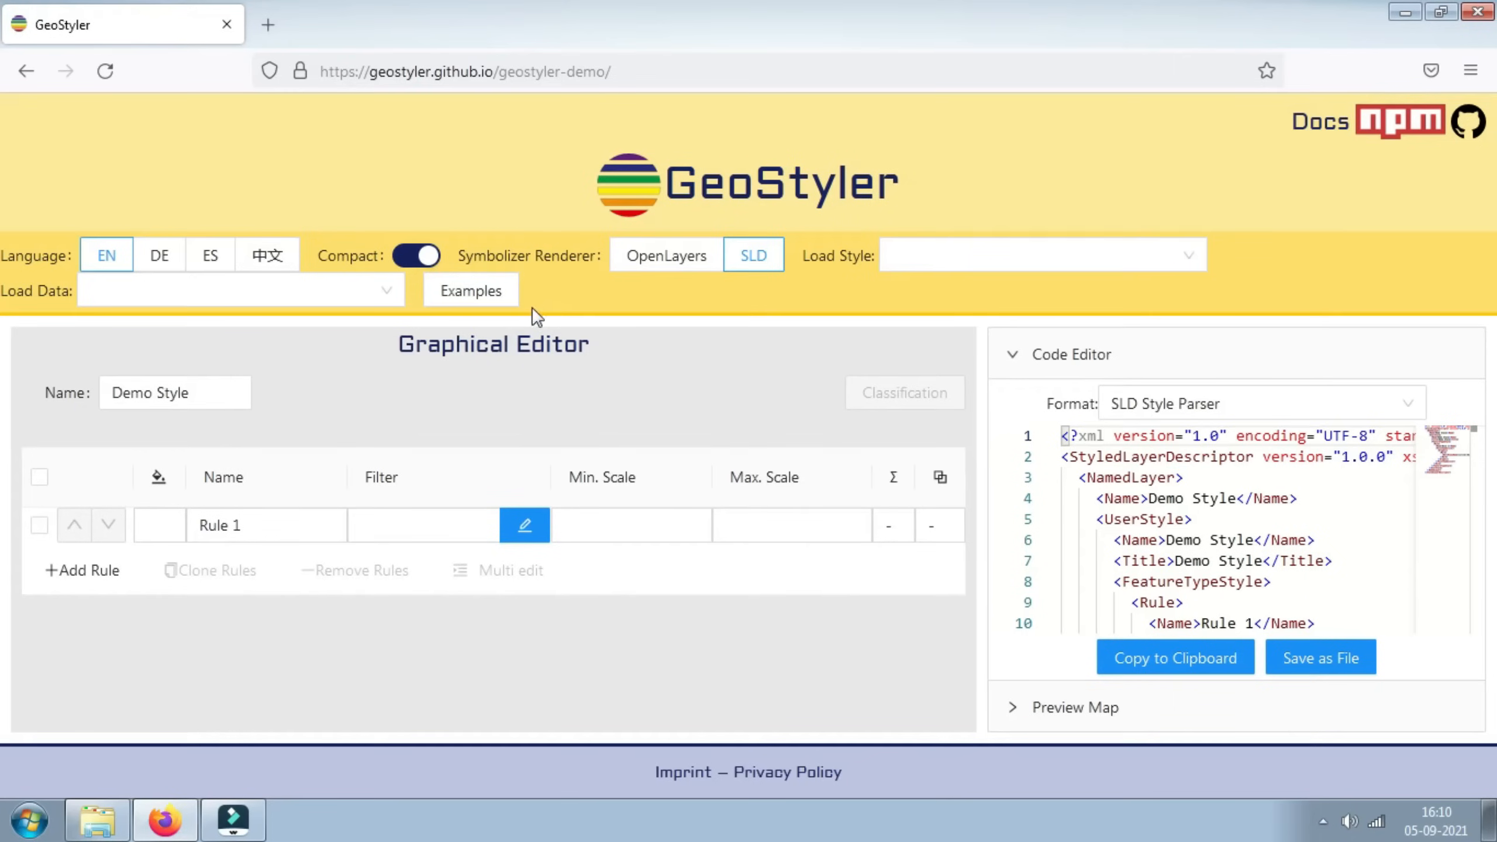
pyautogui.click(470, 298)
pyautogui.click(779, 512)
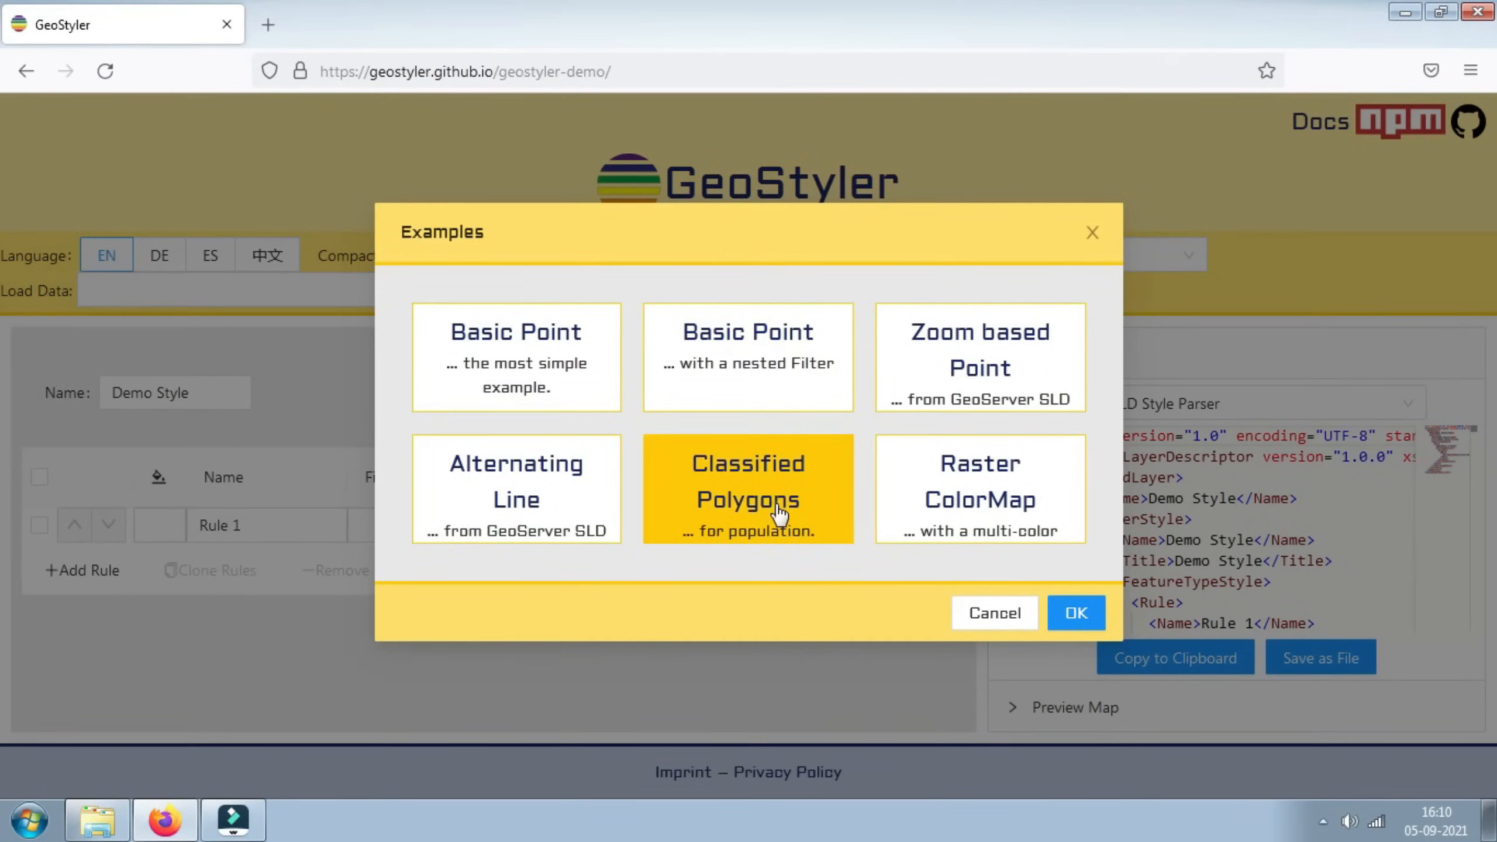
pyautogui.click(1074, 613)
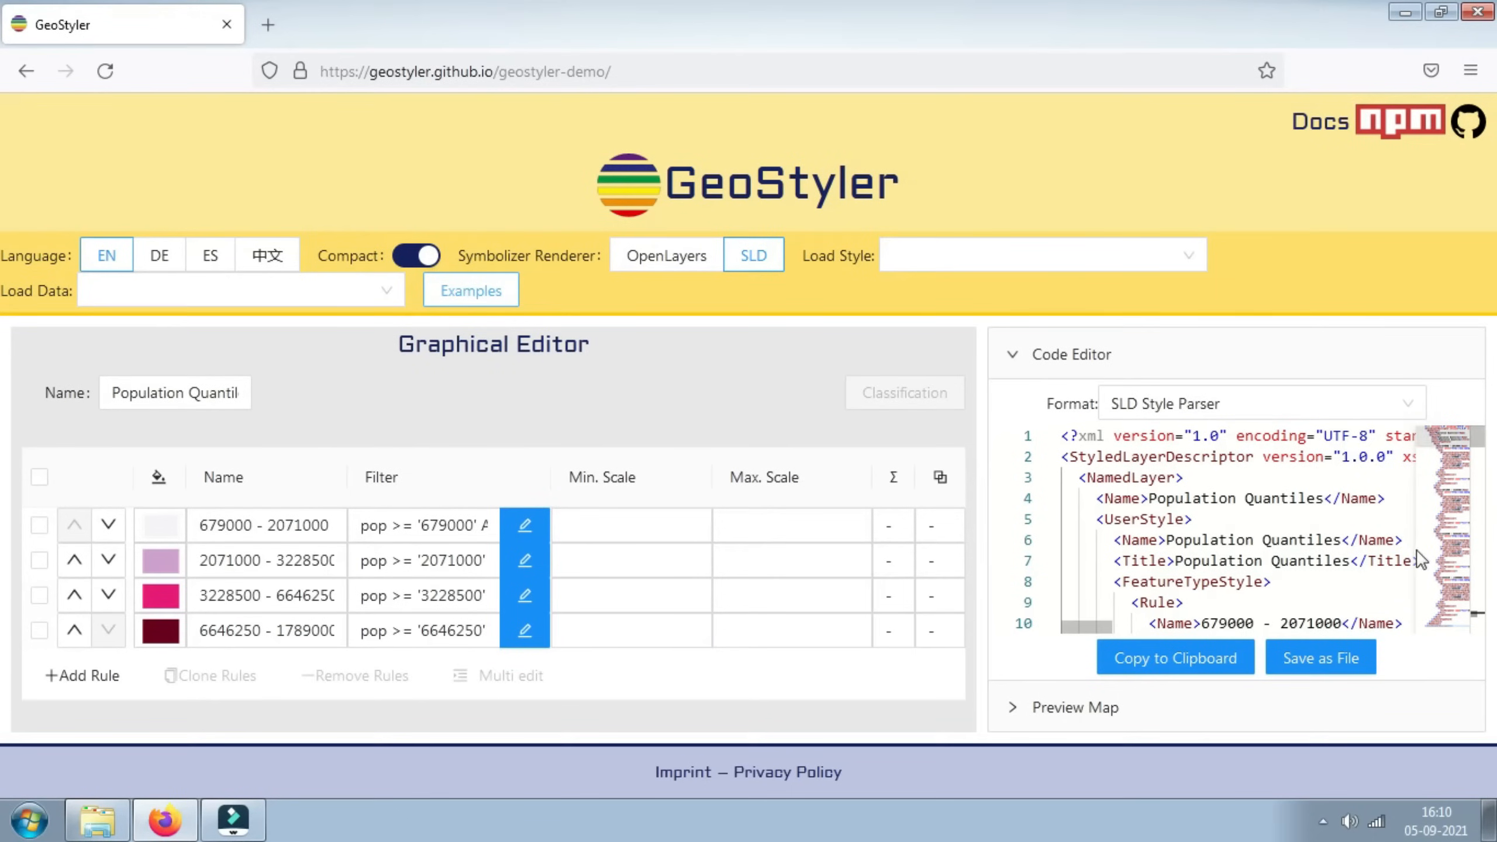
# Step: Examine the generated SLD code for the rule names, population filters and polygon symbolizers
pyautogui.scroll(-1, 1359, 522)
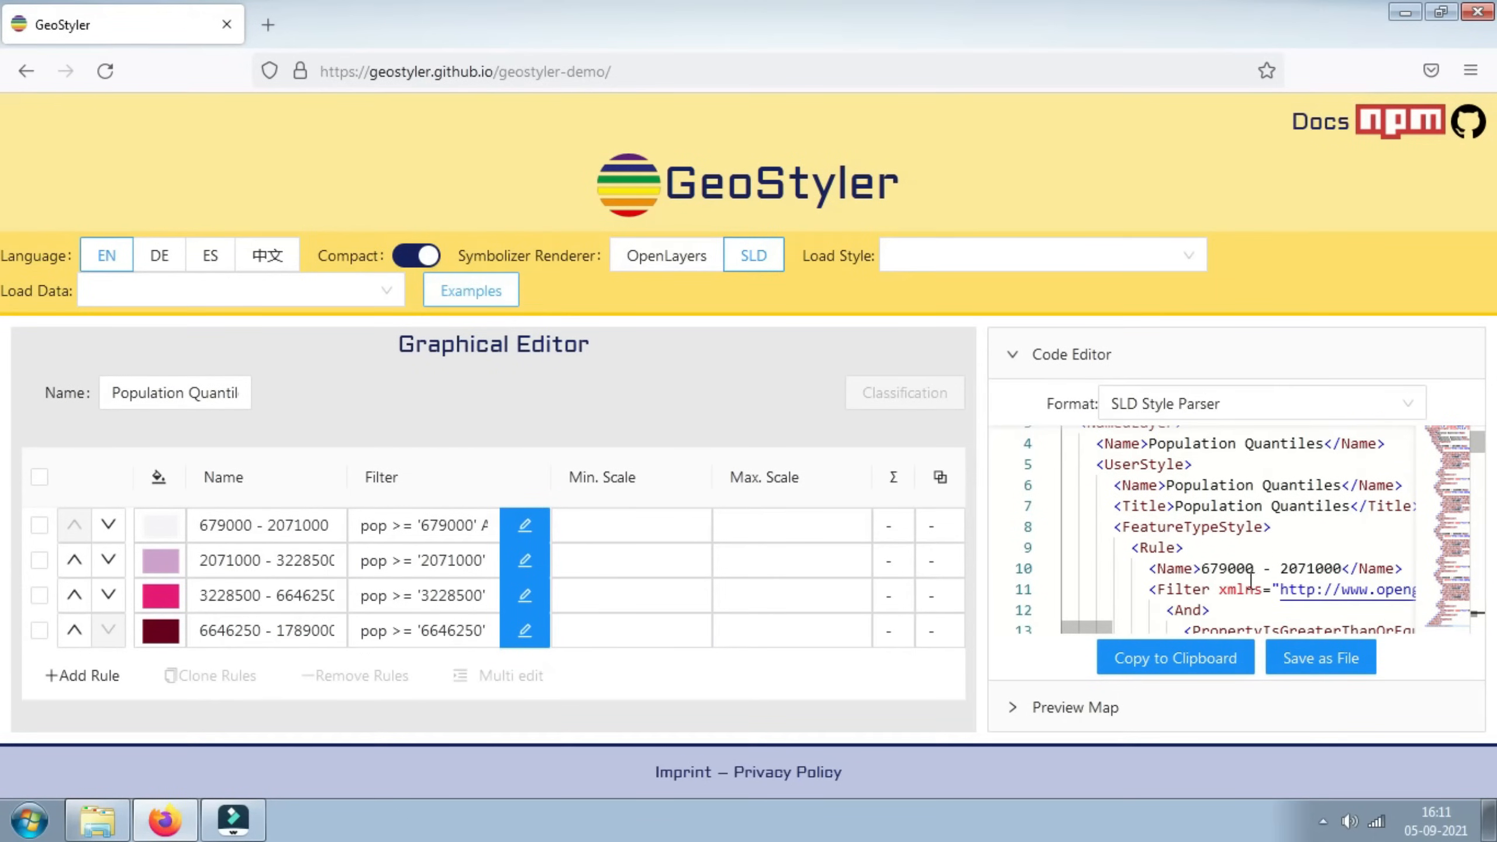
pyautogui.moveTo(1206, 569); pyautogui.dragTo(1345, 563)
pyautogui.scroll(-6, 1308, 544)
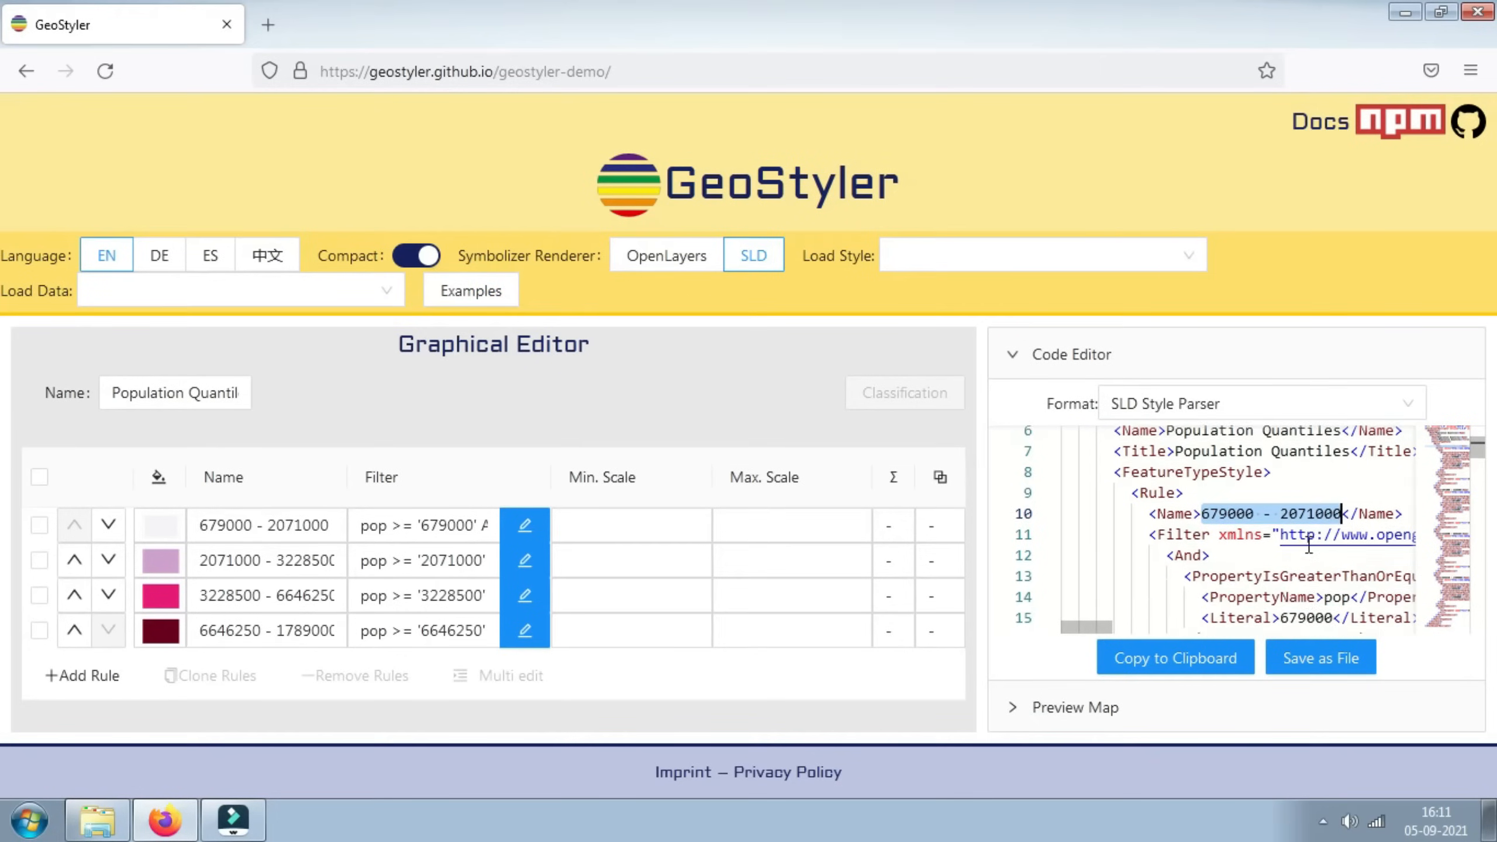
pyautogui.scroll(-7, 1308, 545)
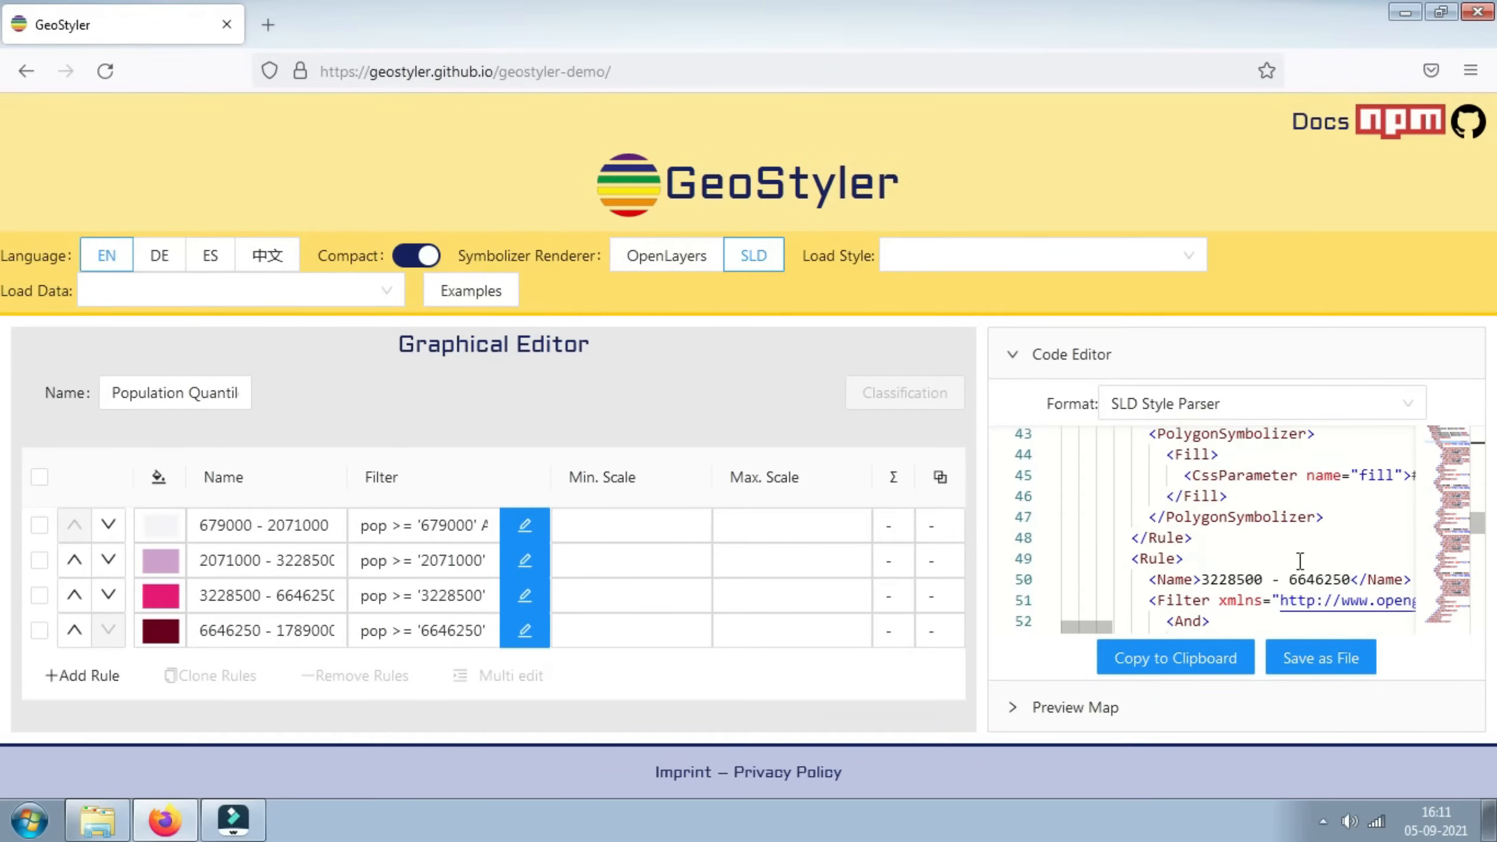
pyautogui.scroll(-3, 1299, 560)
pyautogui.scroll(11, 1291, 554)
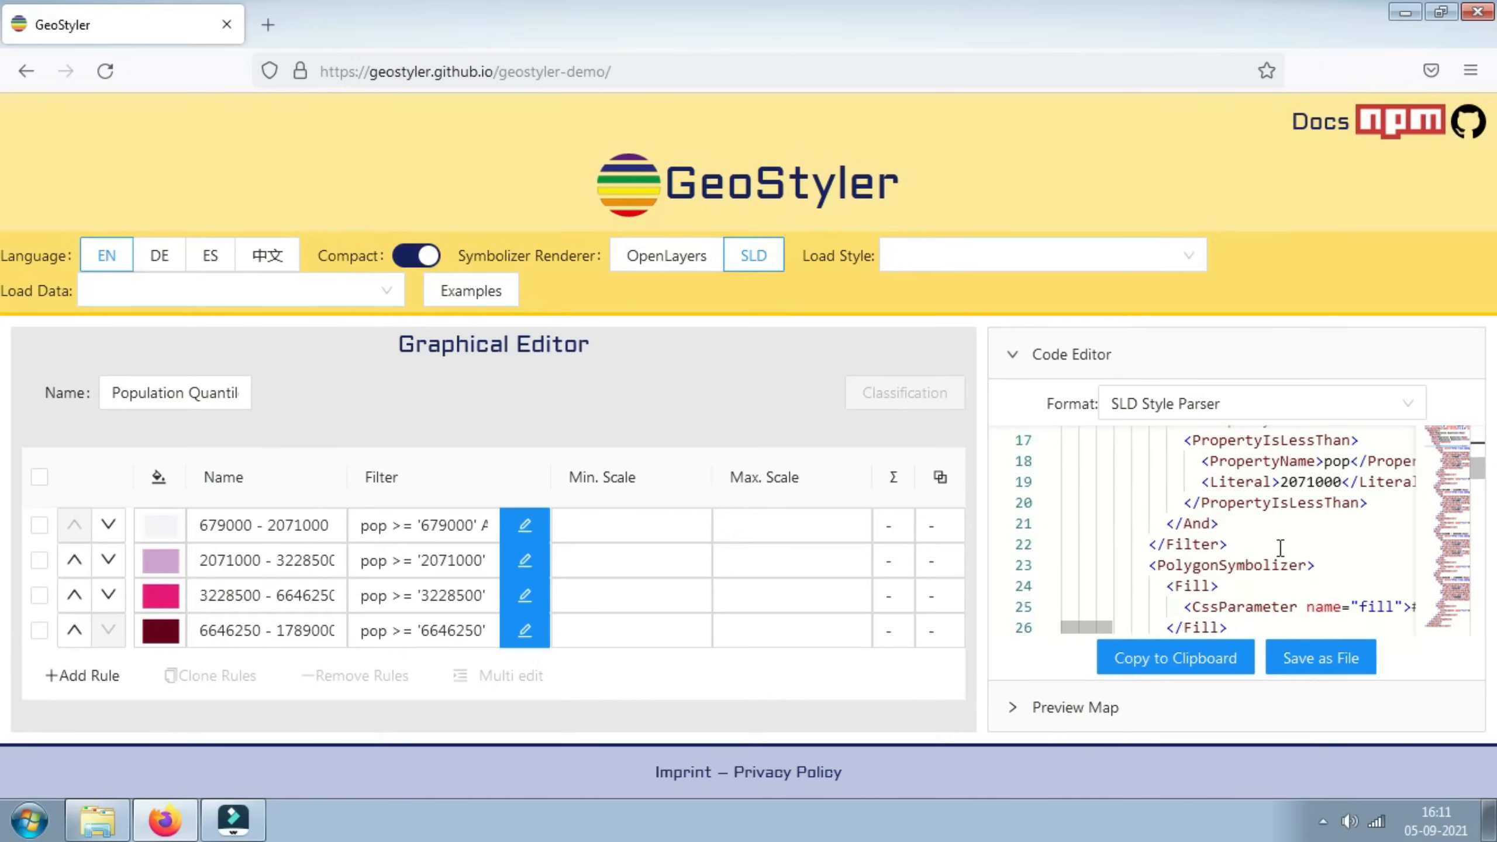
pyautogui.scroll(5, 1273, 537)
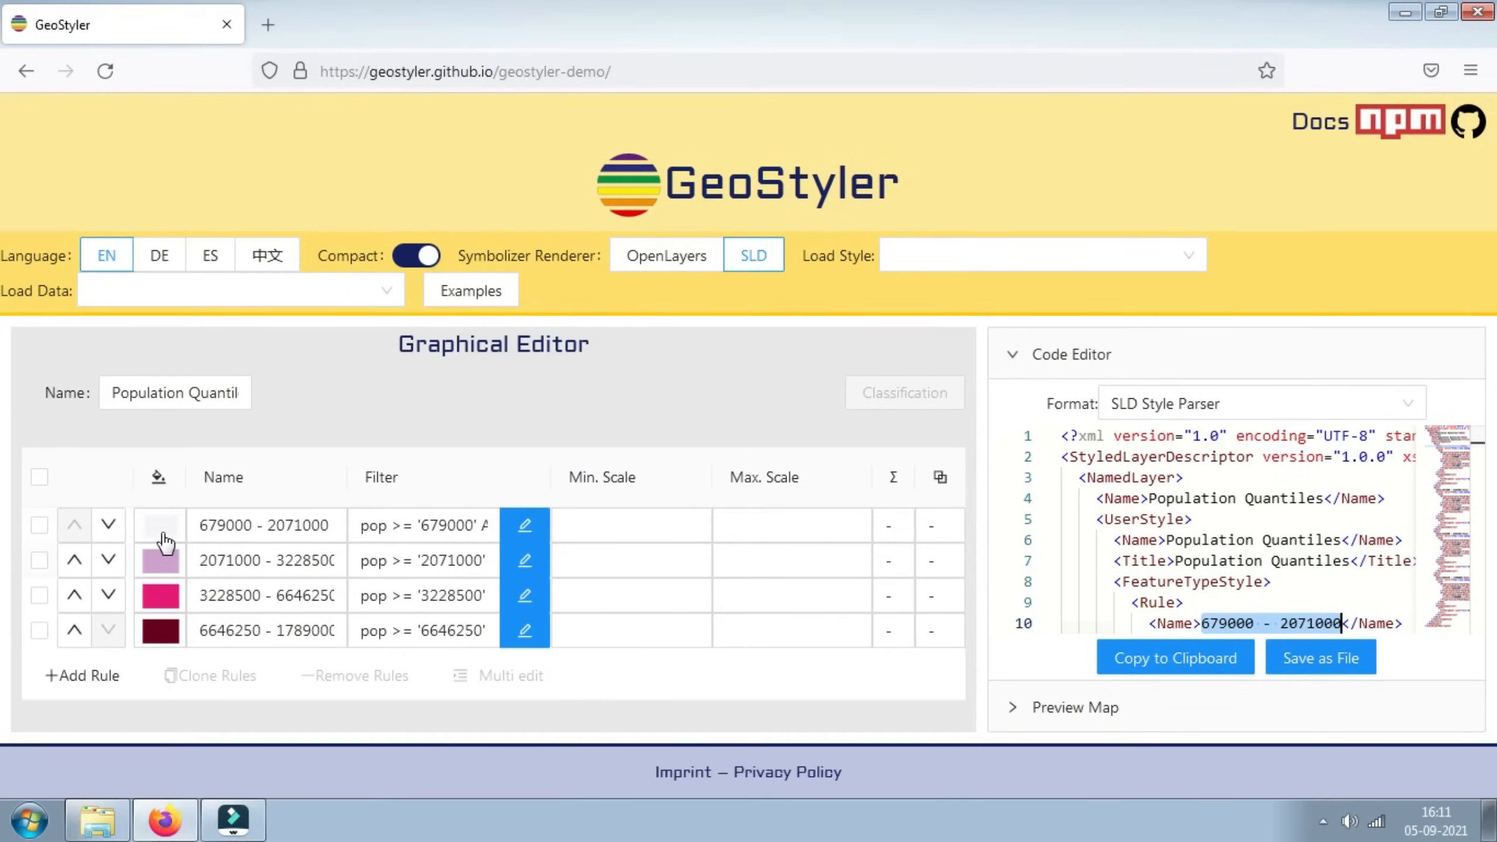
# Step: Set the fill color of the 679000 - 2071000 rule to light yellow F6F67D
pyautogui.click(164, 531)
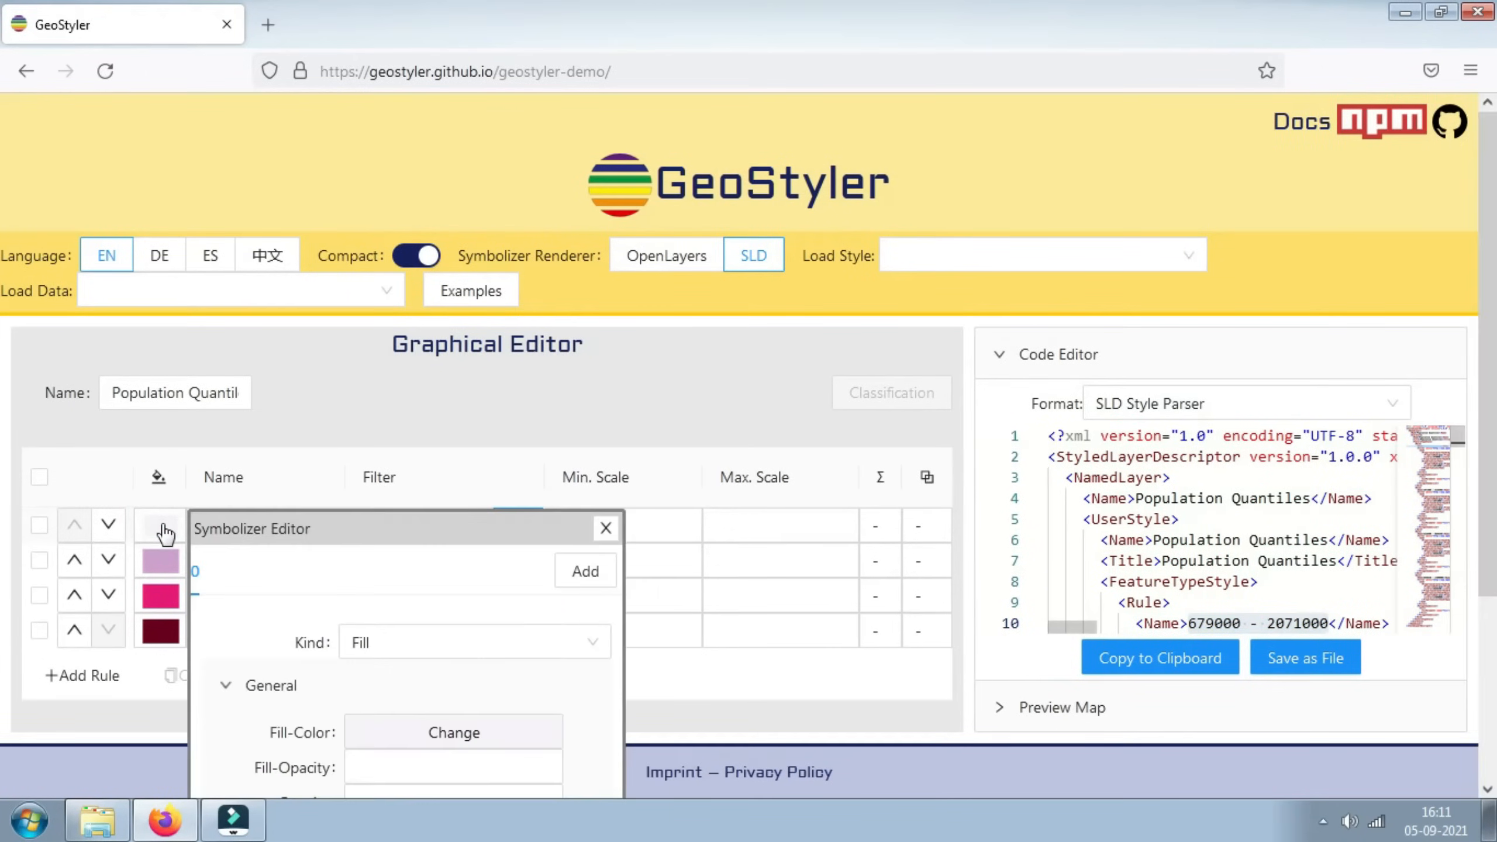
pyautogui.scroll(-1, 811, 624)
pyautogui.scroll(-4, 811, 624)
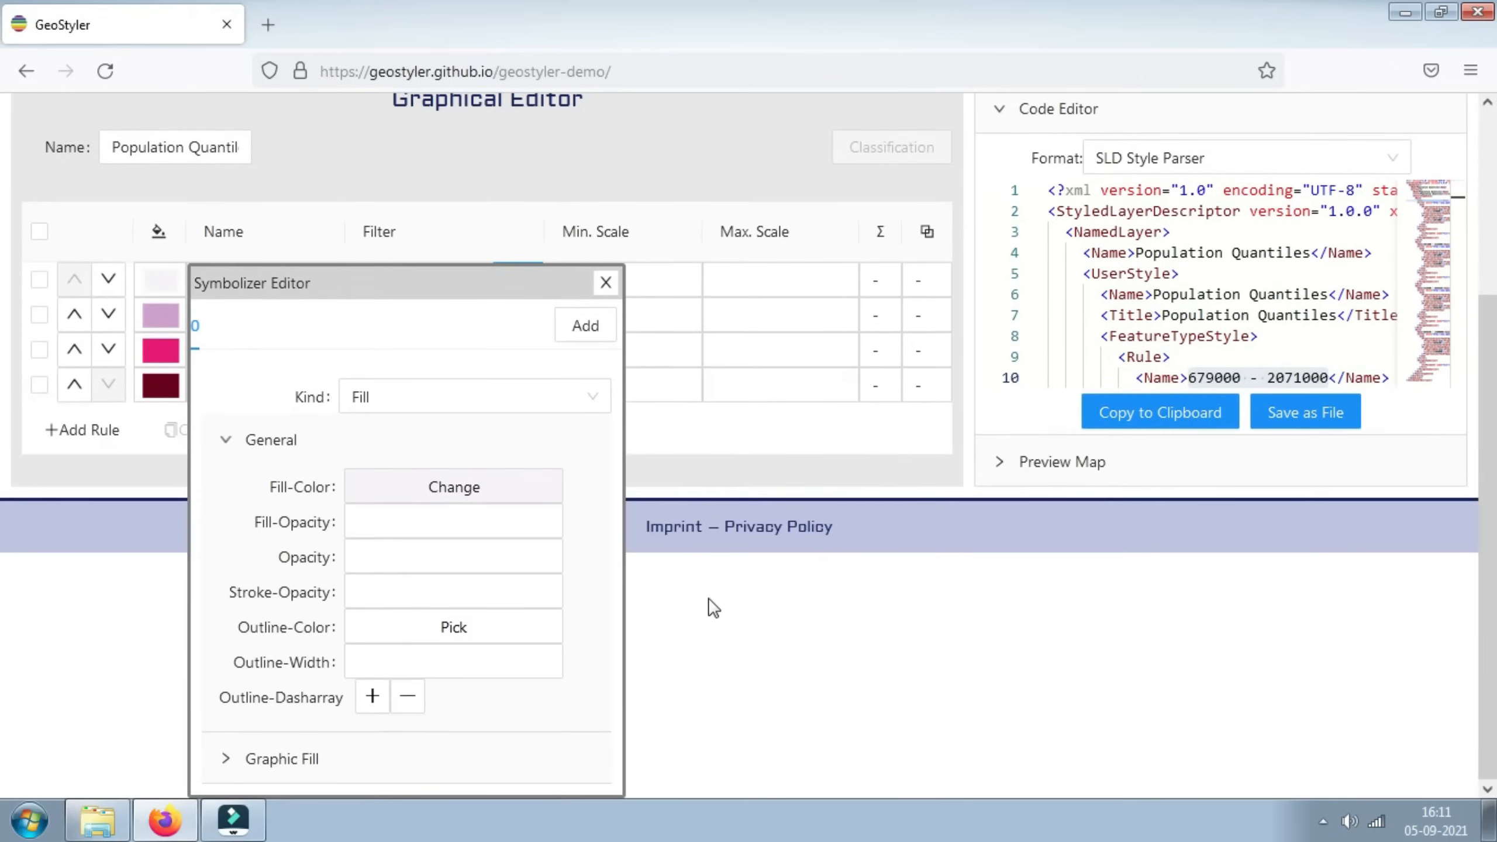
pyautogui.click(435, 487)
pyautogui.scroll(-1, 541, 574)
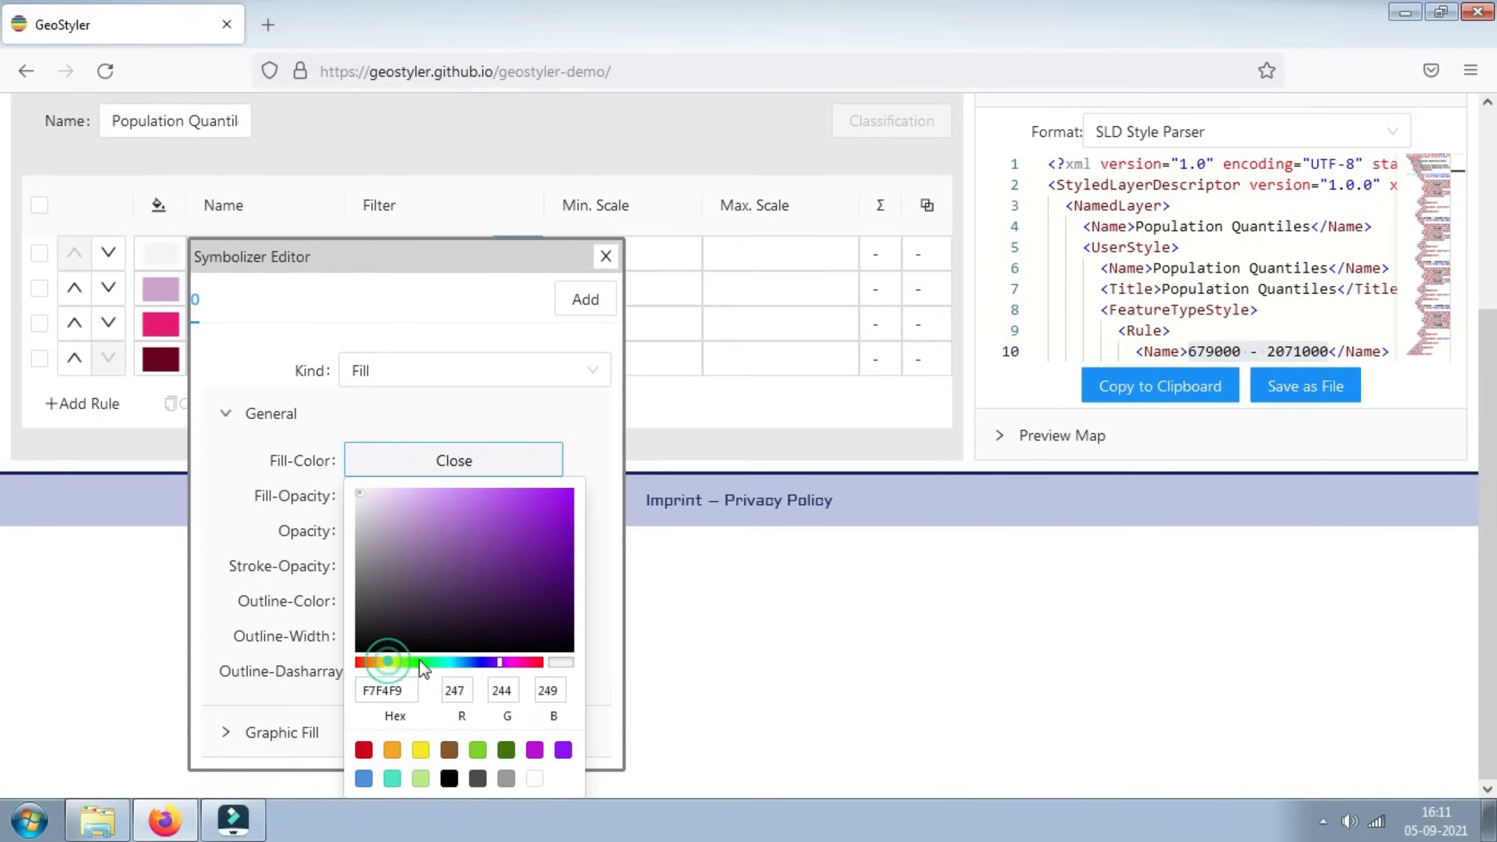
pyautogui.click(387, 660)
pyautogui.click(463, 495)
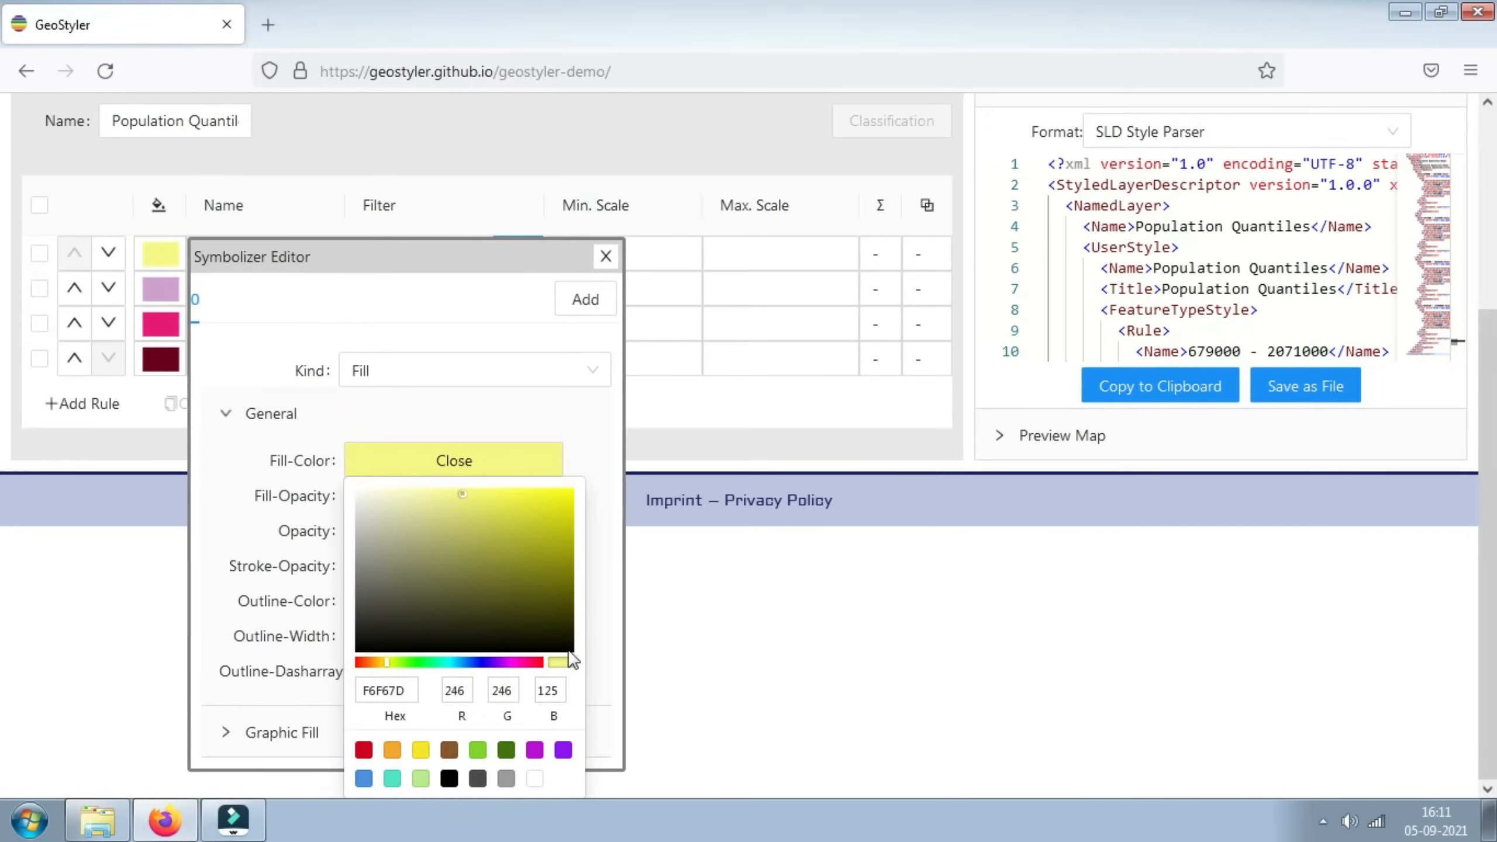
pyautogui.click(606, 256)
pyautogui.scroll(5, 605, 303)
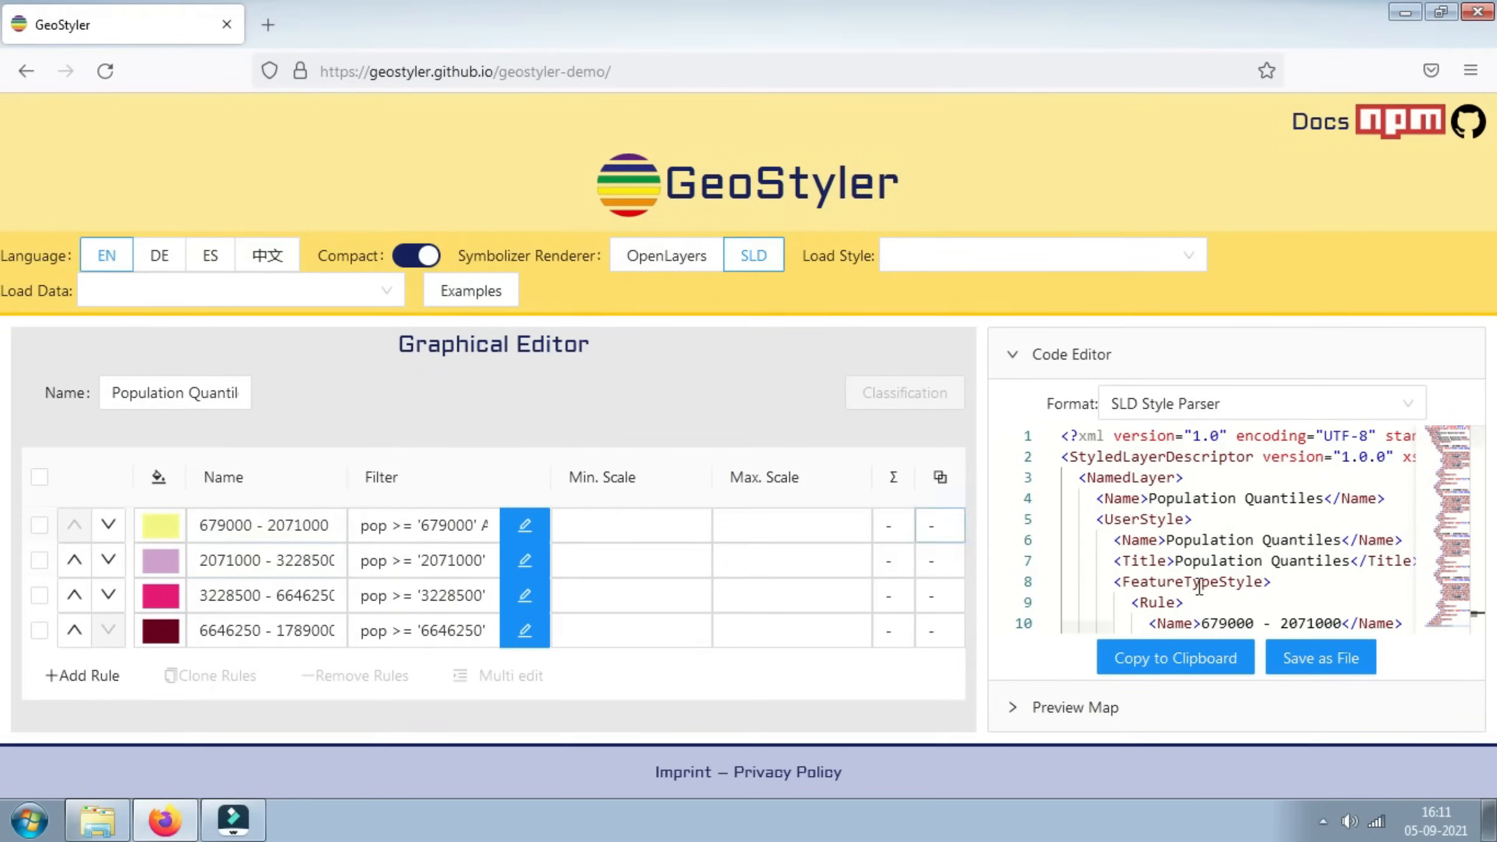
# Step: Check the first rule's fill color parameter in the SLD code
pyautogui.scroll(-2, 1272, 584)
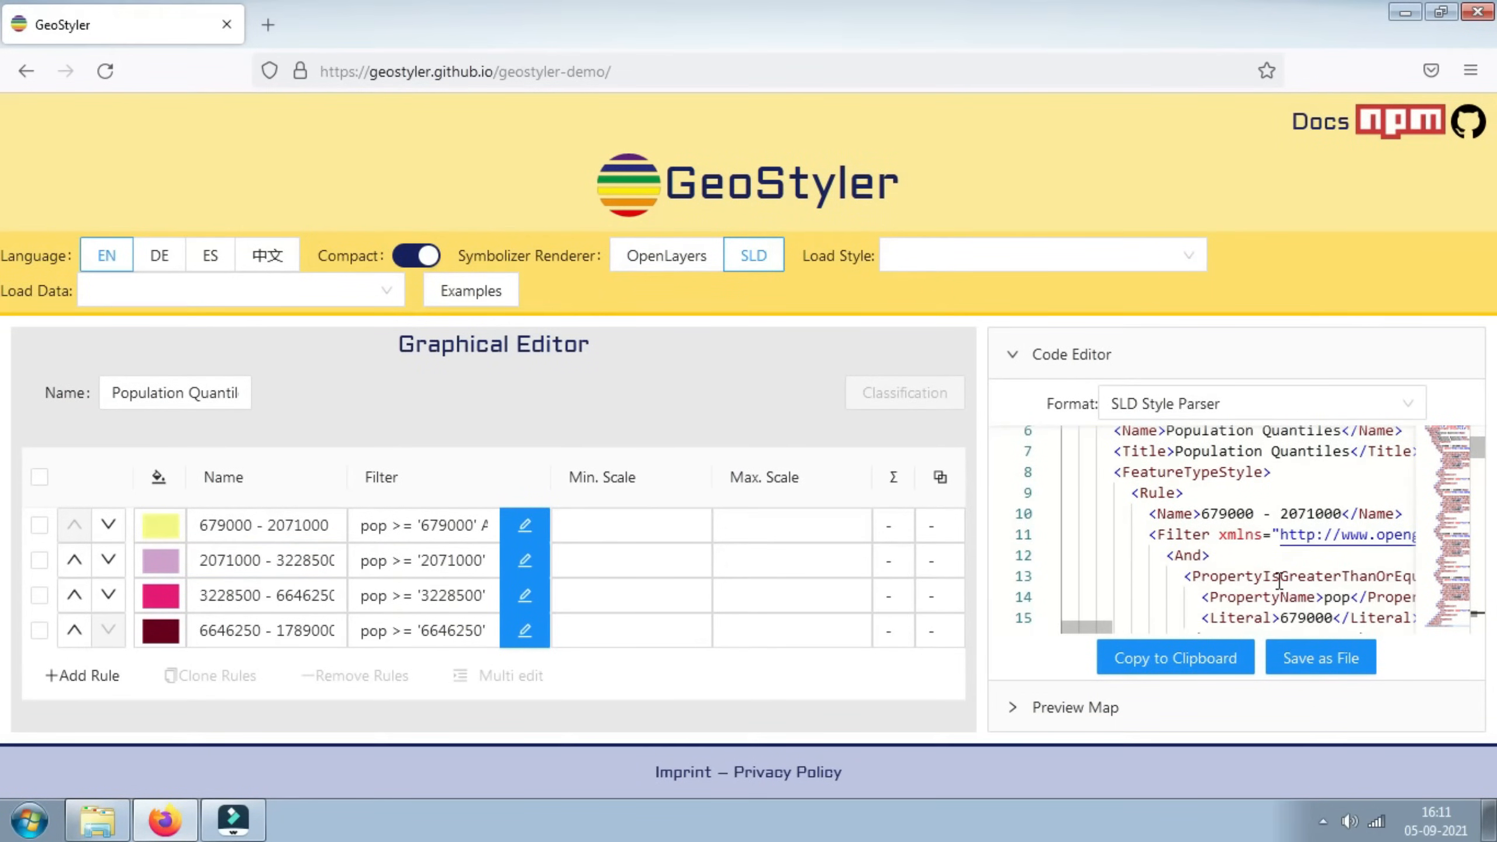
pyautogui.scroll(-5, 1279, 580)
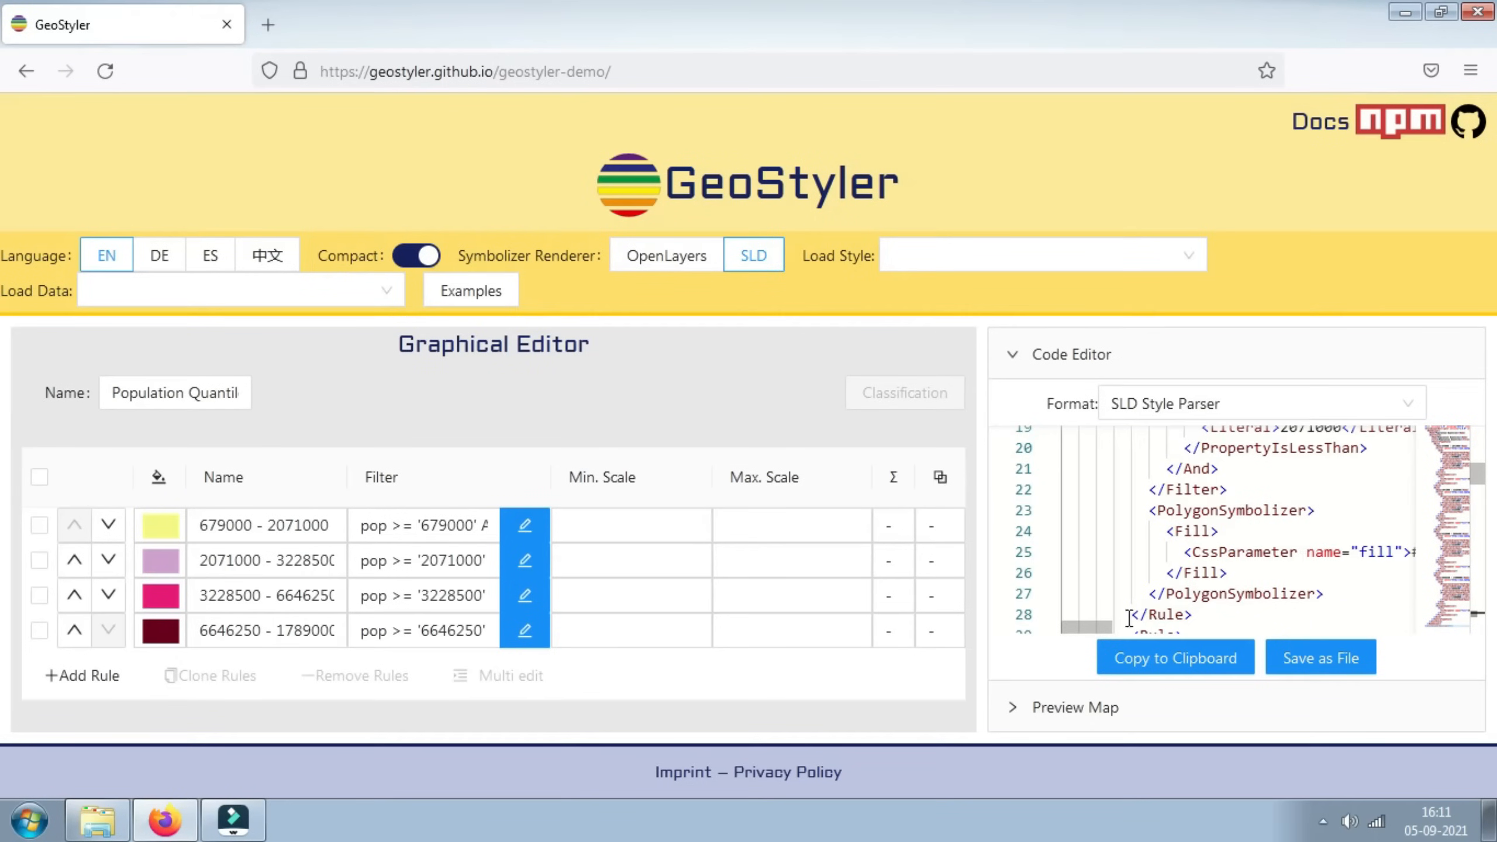
pyautogui.moveTo(1100, 630); pyautogui.dragTo(1128, 633)
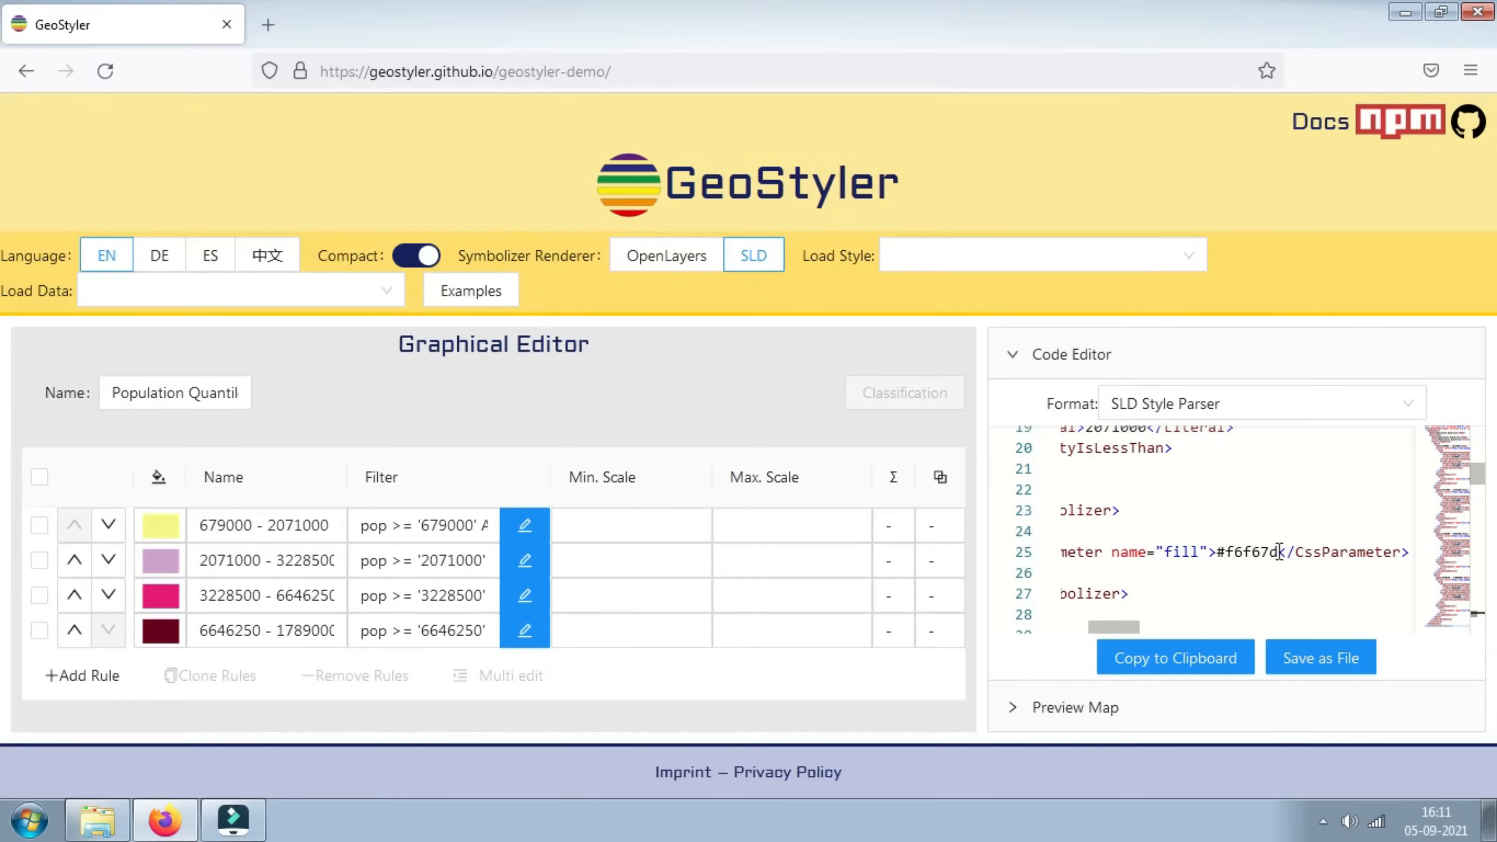
pyautogui.moveTo(1279, 553); pyautogui.dragTo(1232, 557)
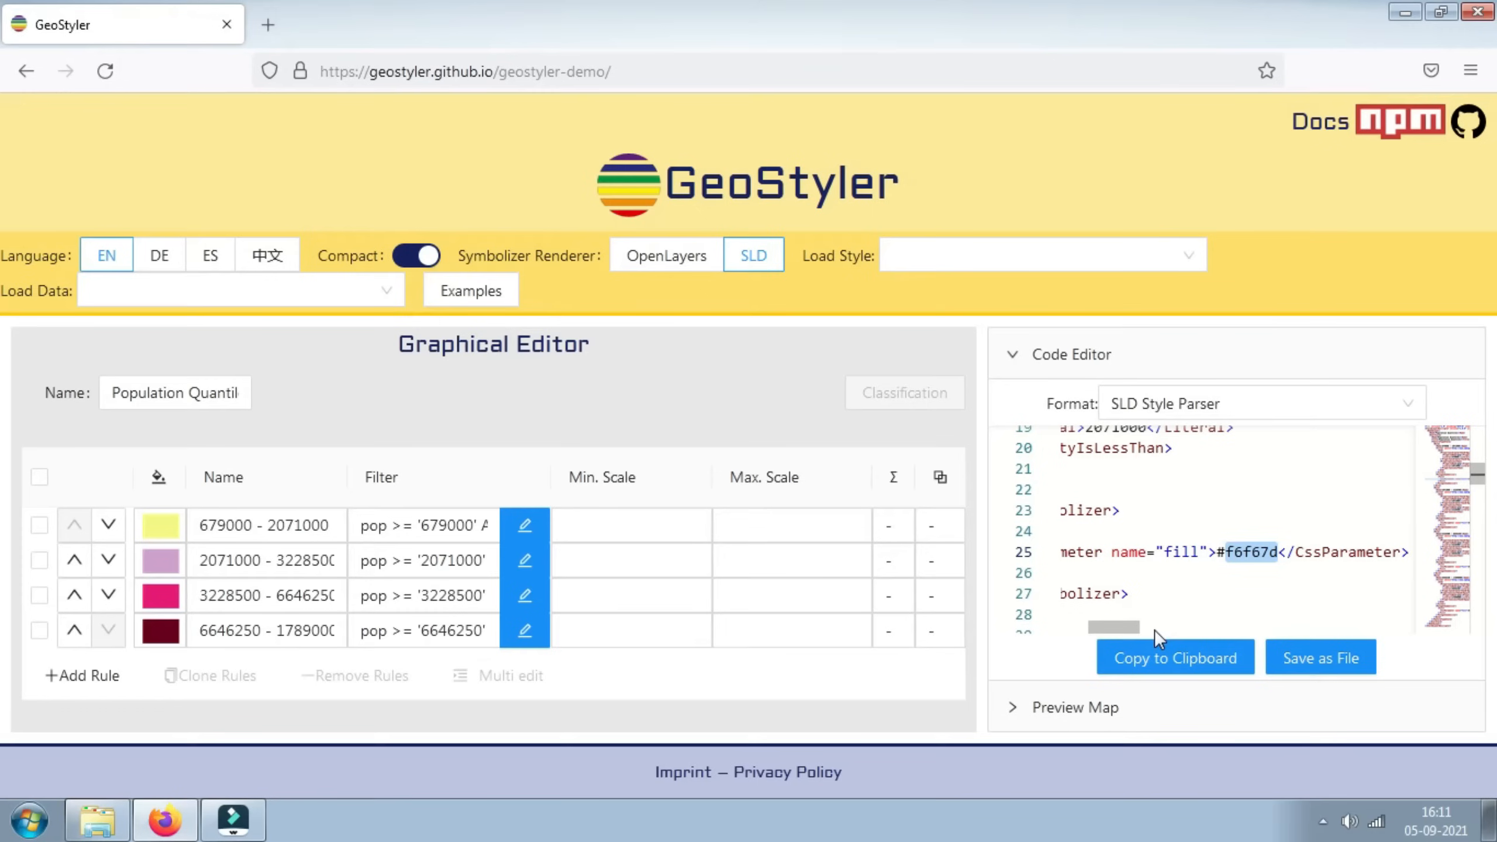
pyautogui.click(1228, 590)
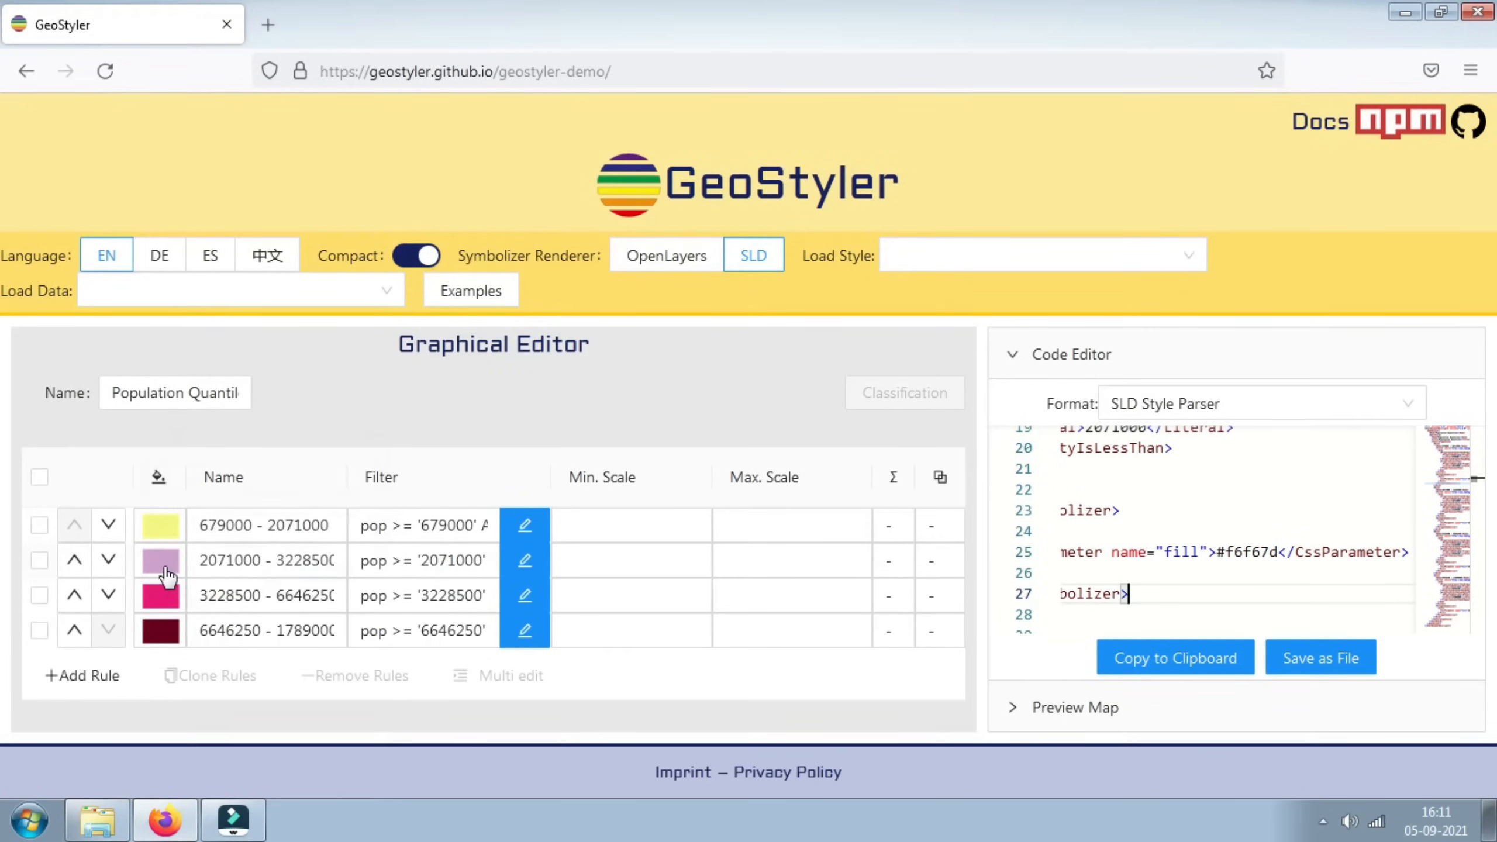
# Step: Set the fill color of the second rule, starting at 2071000, to the preset orange
pyautogui.click(167, 575)
pyautogui.scroll(-5, 560, 649)
pyautogui.click(557, 657)
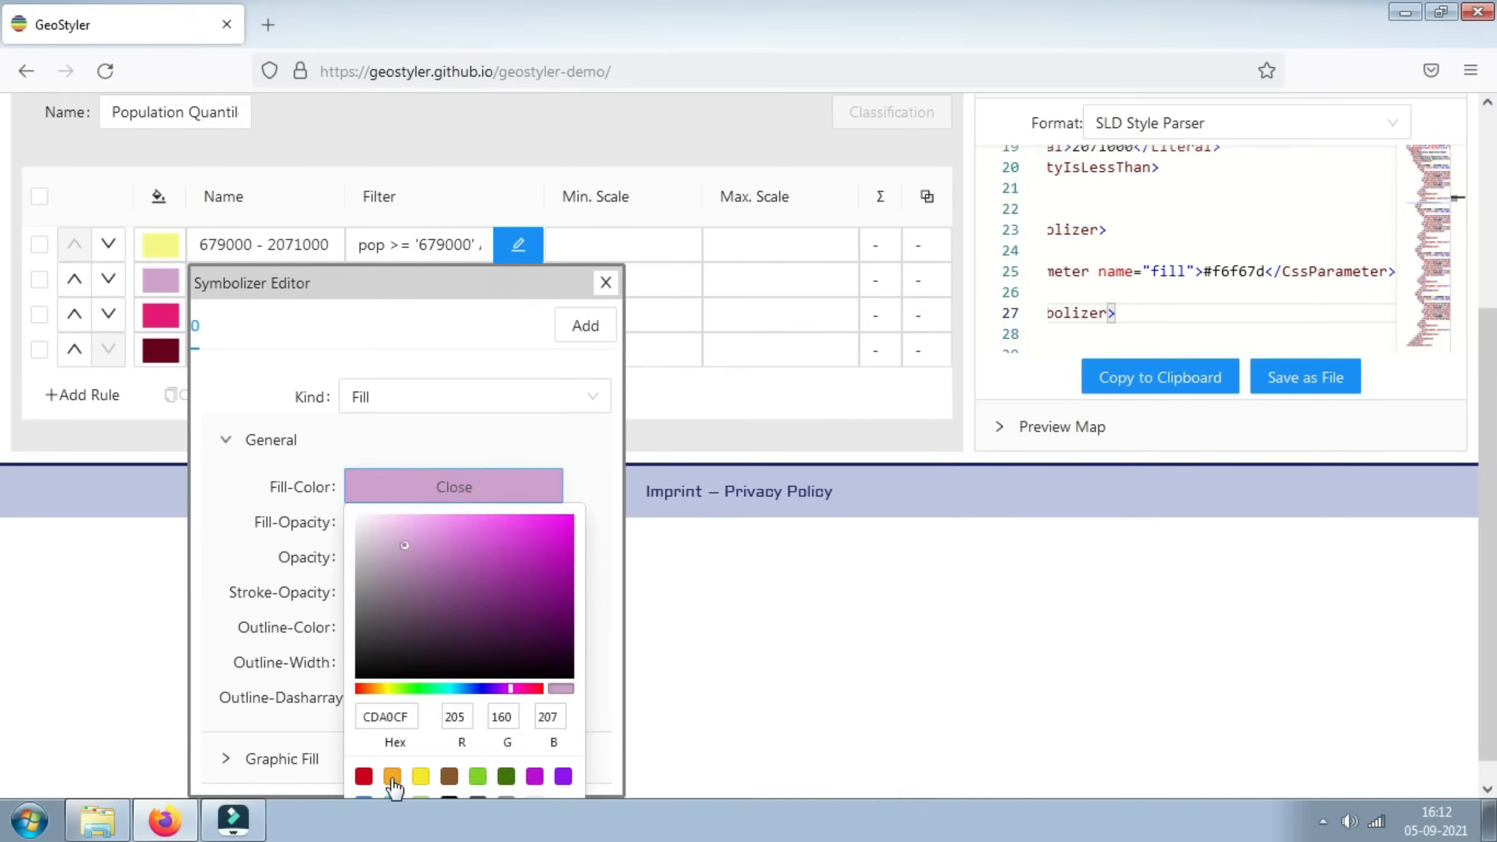
pyautogui.click(392, 775)
pyautogui.click(605, 282)
# Step: Set the fill color of the third rule, starting at 3228500, to pink EB78AD
pyautogui.click(160, 592)
pyautogui.scroll(-4, 457, 632)
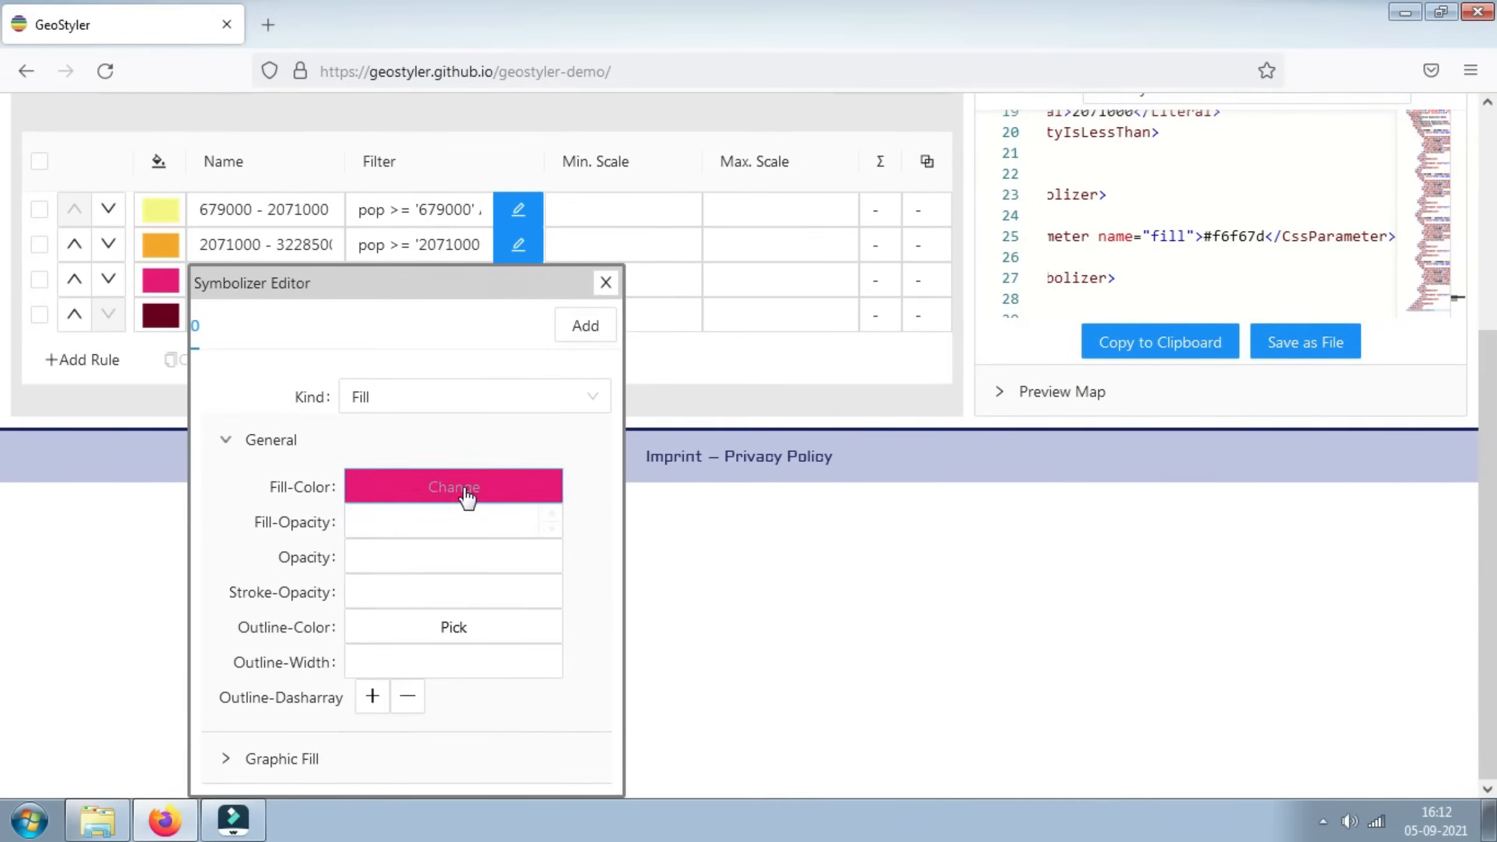
pyautogui.click(464, 495)
pyautogui.moveTo(563, 512); pyautogui.dragTo(465, 507)
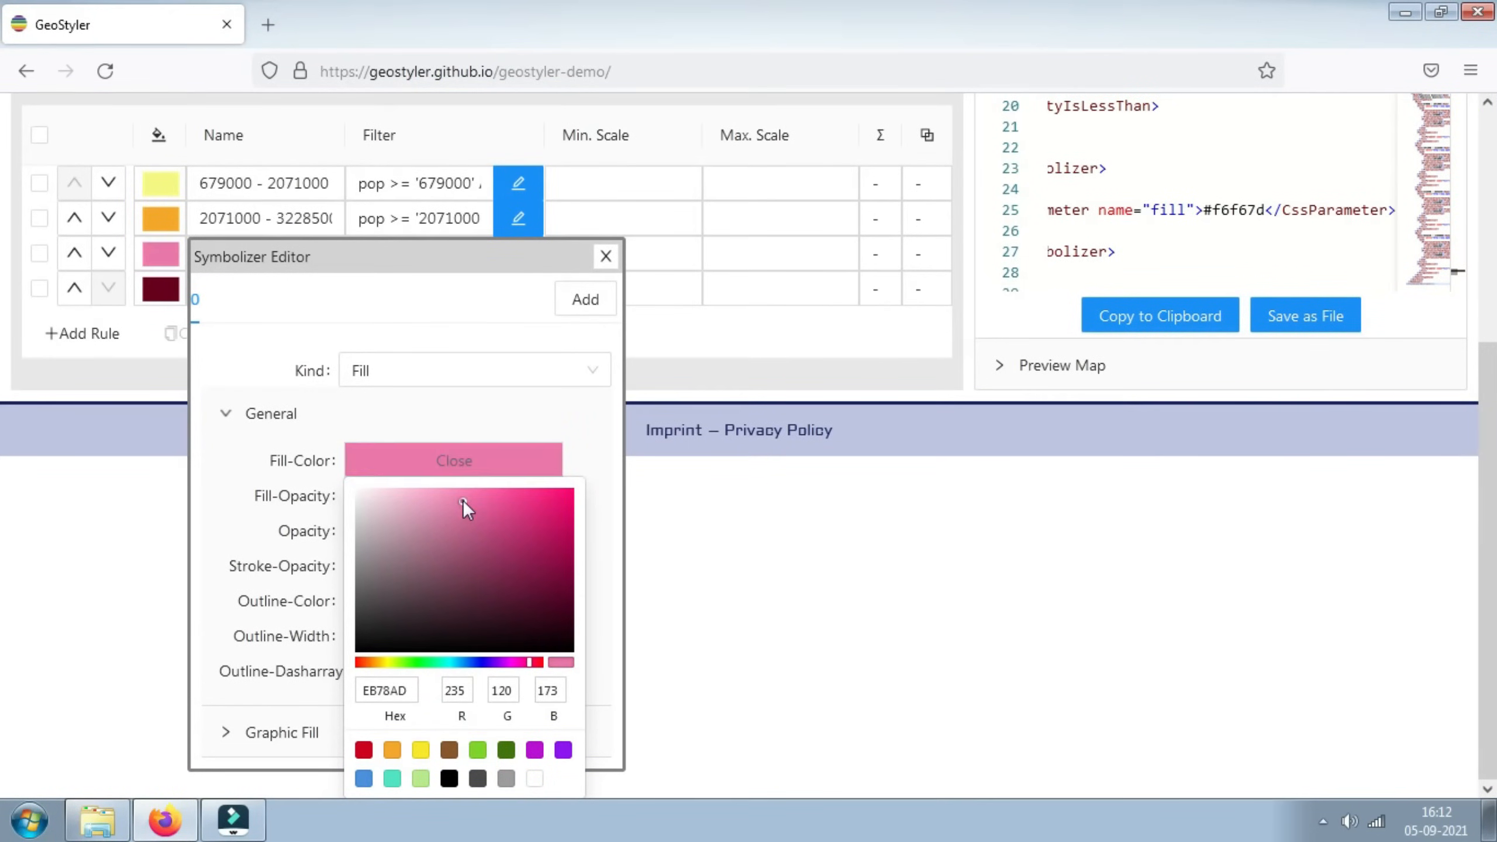
pyautogui.click(605, 257)
# Step: Set the fill color of the fourth rule, starting at 6646250, to red D7271A
pyautogui.click(160, 625)
pyautogui.scroll(-4, 460, 590)
pyautogui.click(480, 484)
pyautogui.click(365, 662)
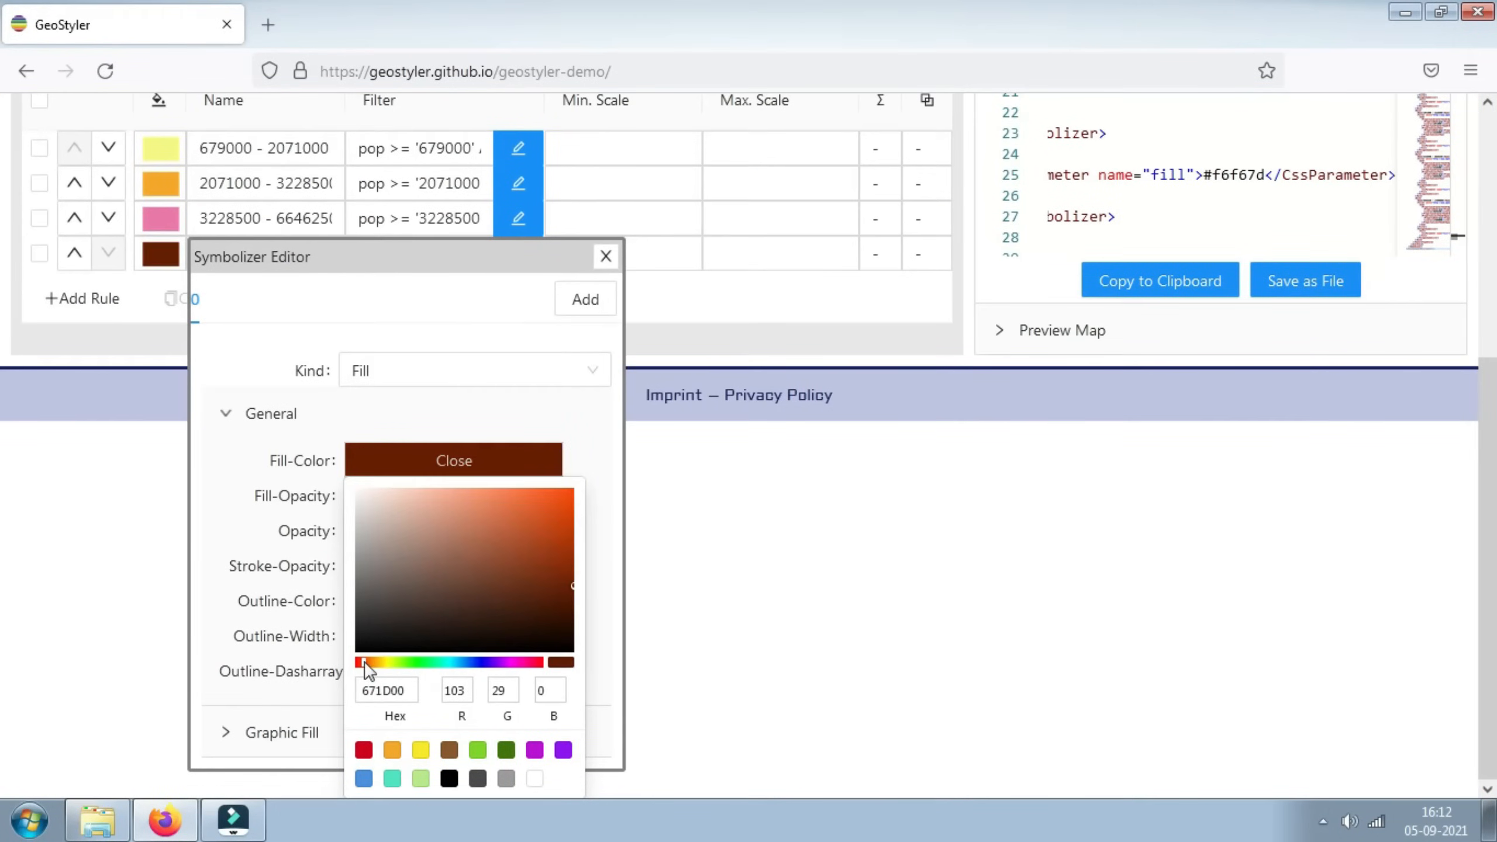
pyautogui.moveTo(532, 552); pyautogui.dragTo(547, 512)
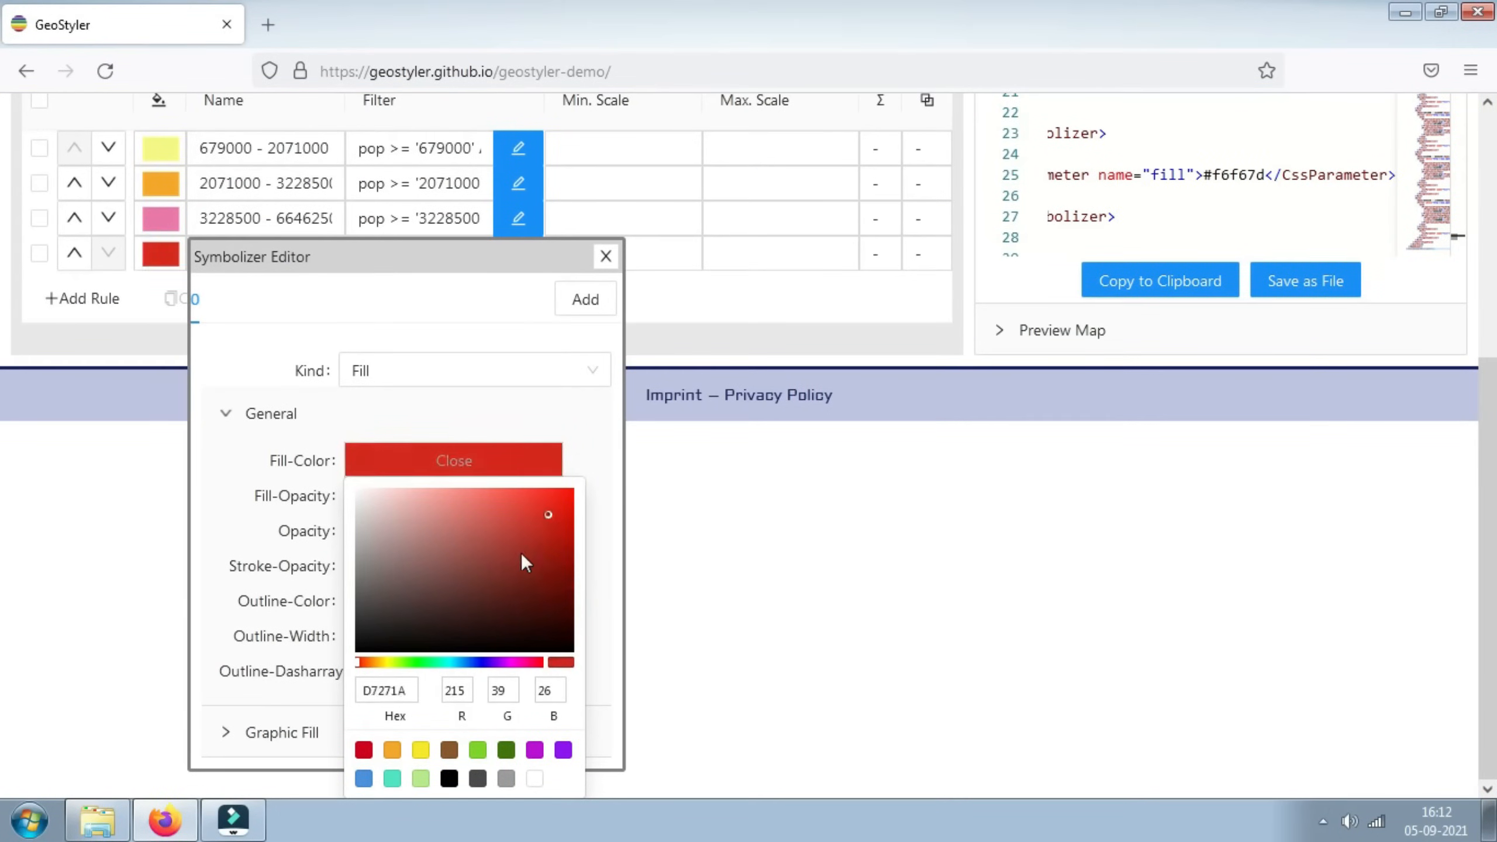
pyautogui.press('Escape')
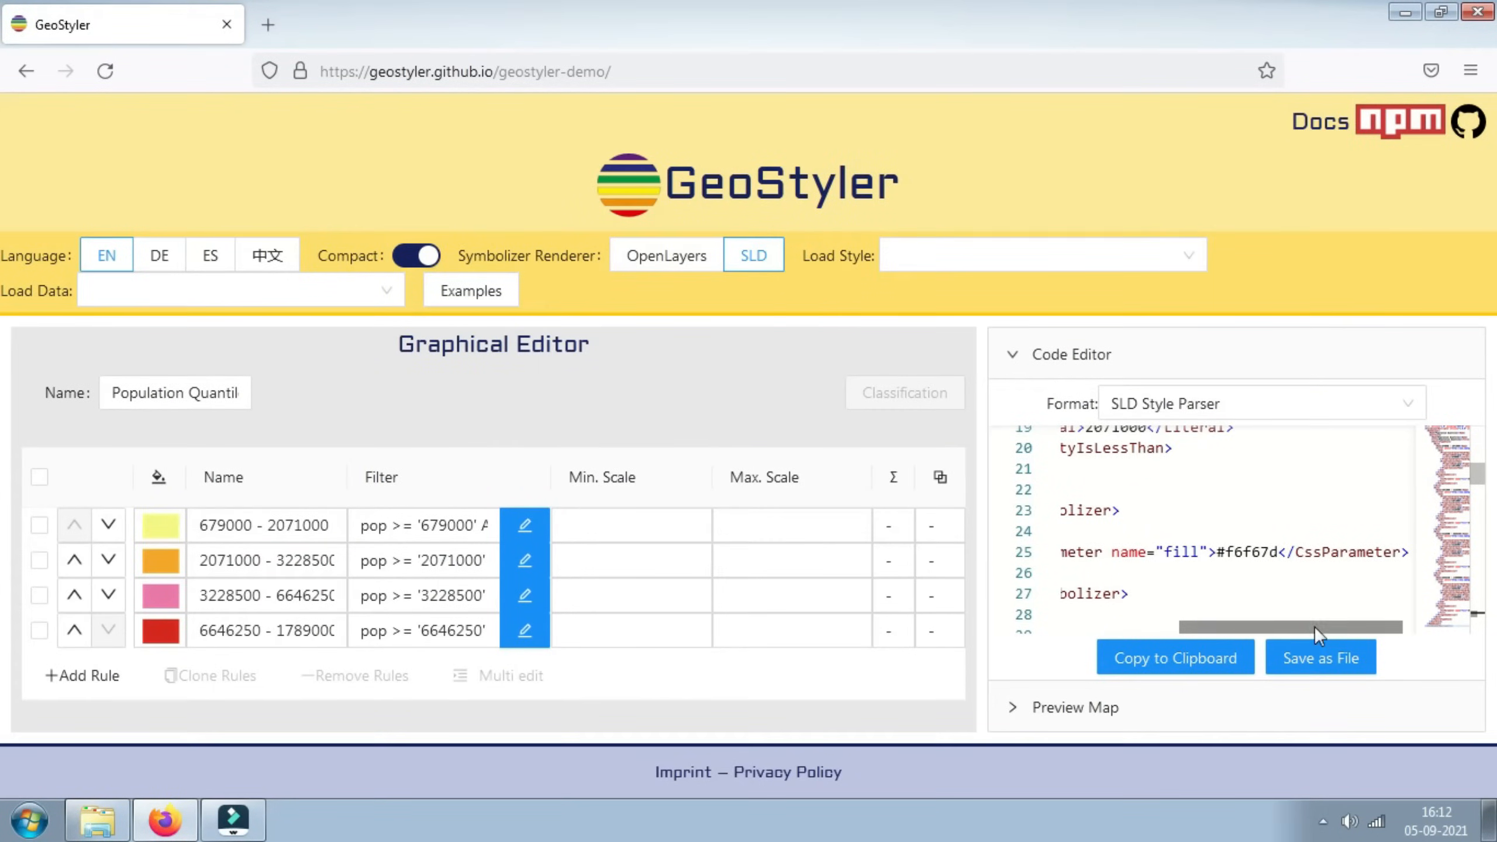
# Step: Save the SLD style as the file Population Quantiles.sld and check it in the download folder
pyautogui.moveTo(1311, 627); pyautogui.dragTo(1149, 629)
pyautogui.scroll(2, 1240, 580)
pyautogui.scroll(5, 1240, 580)
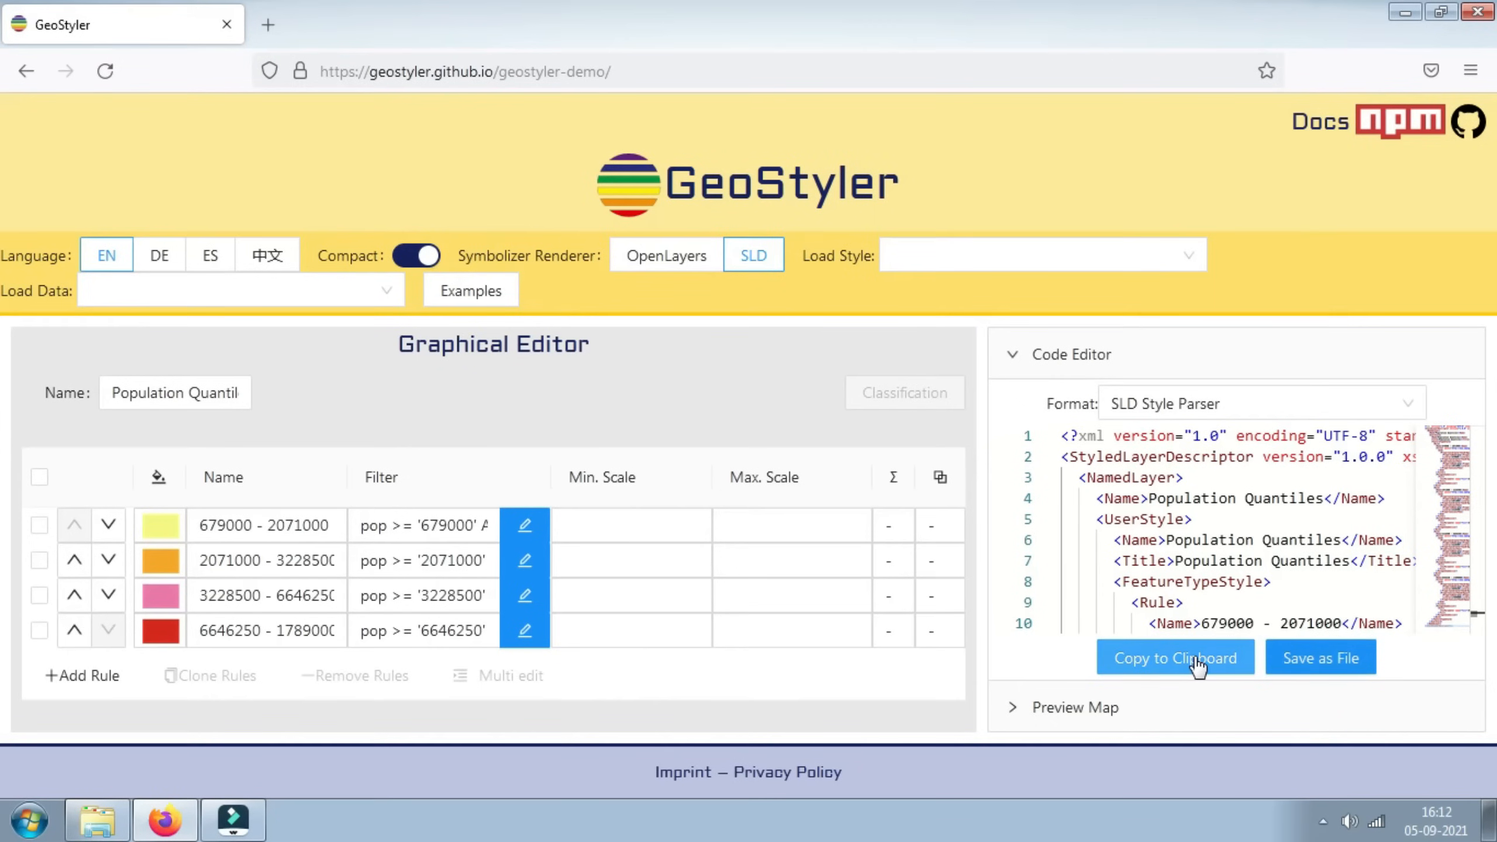
pyautogui.click(1270, 659)
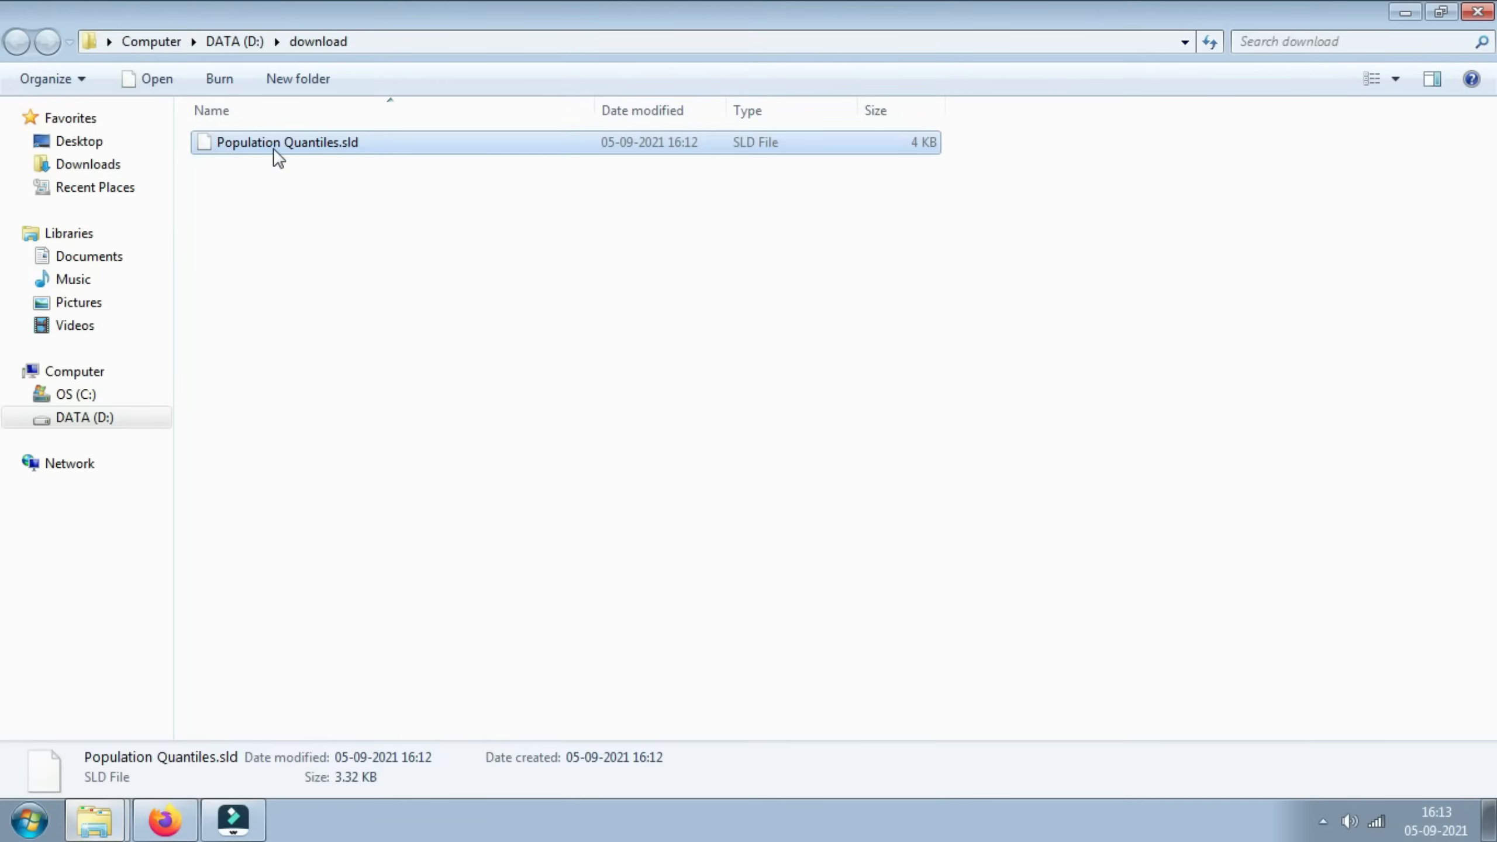
pyautogui.click(1405, 11)
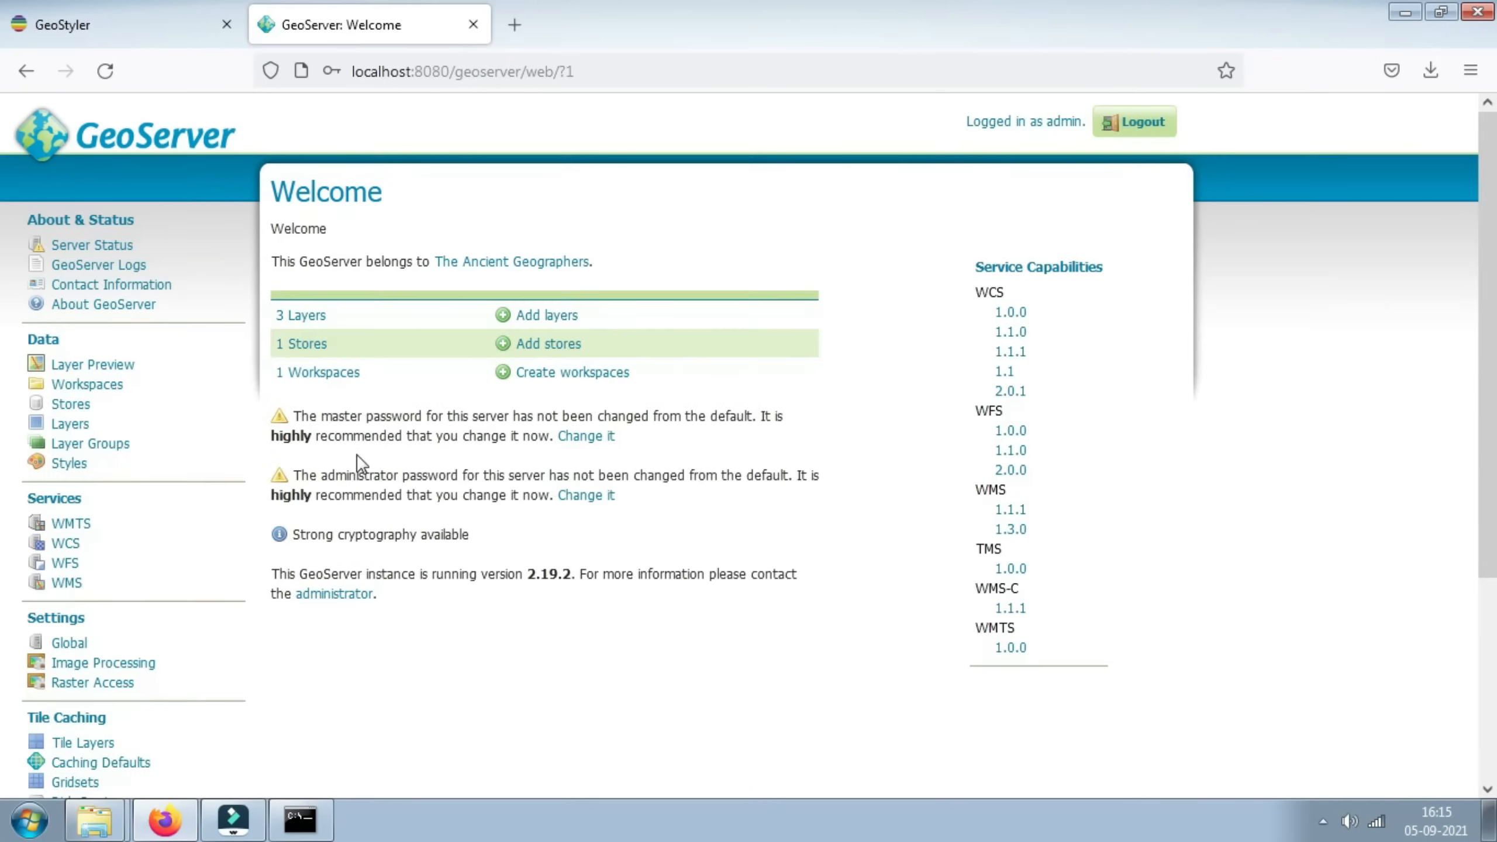
# Step: Look up the installed GeoServer version on the About GeoServer page
pyautogui.click(104, 306)
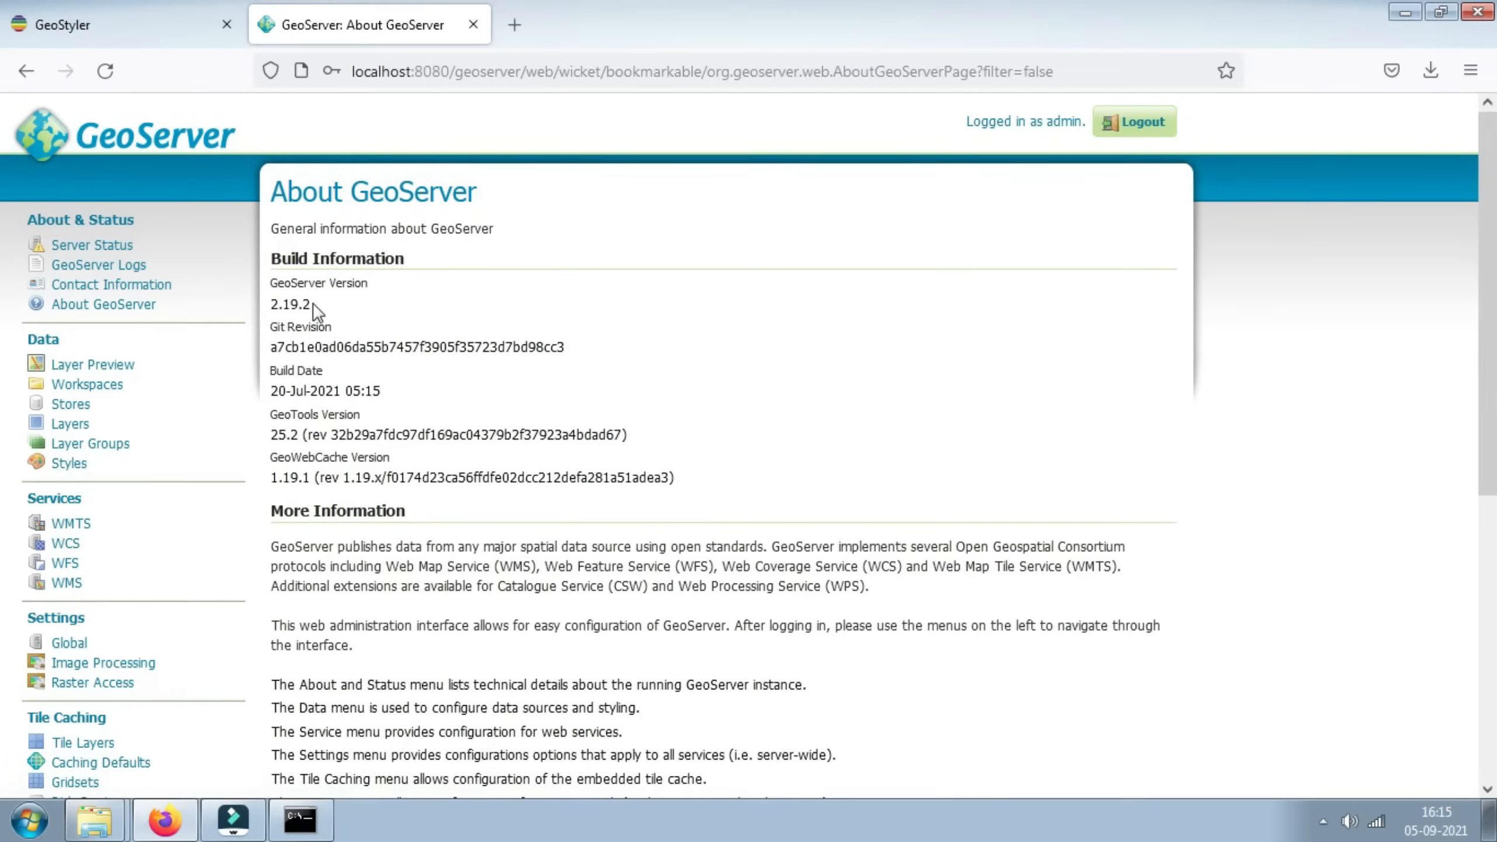
pyautogui.moveTo(311, 304); pyautogui.dragTo(279, 303)
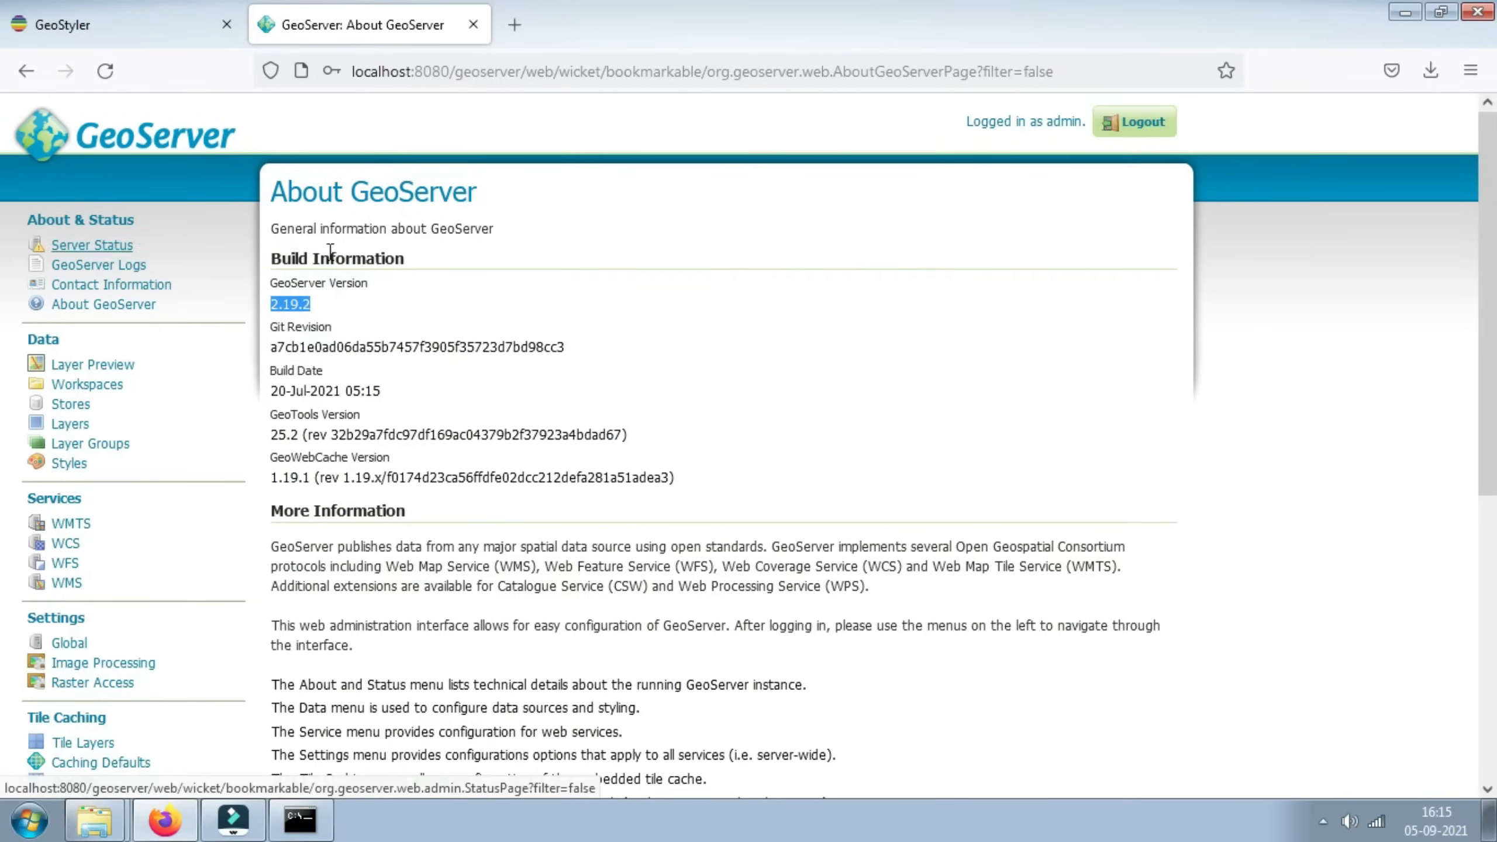
pyautogui.click(442, 299)
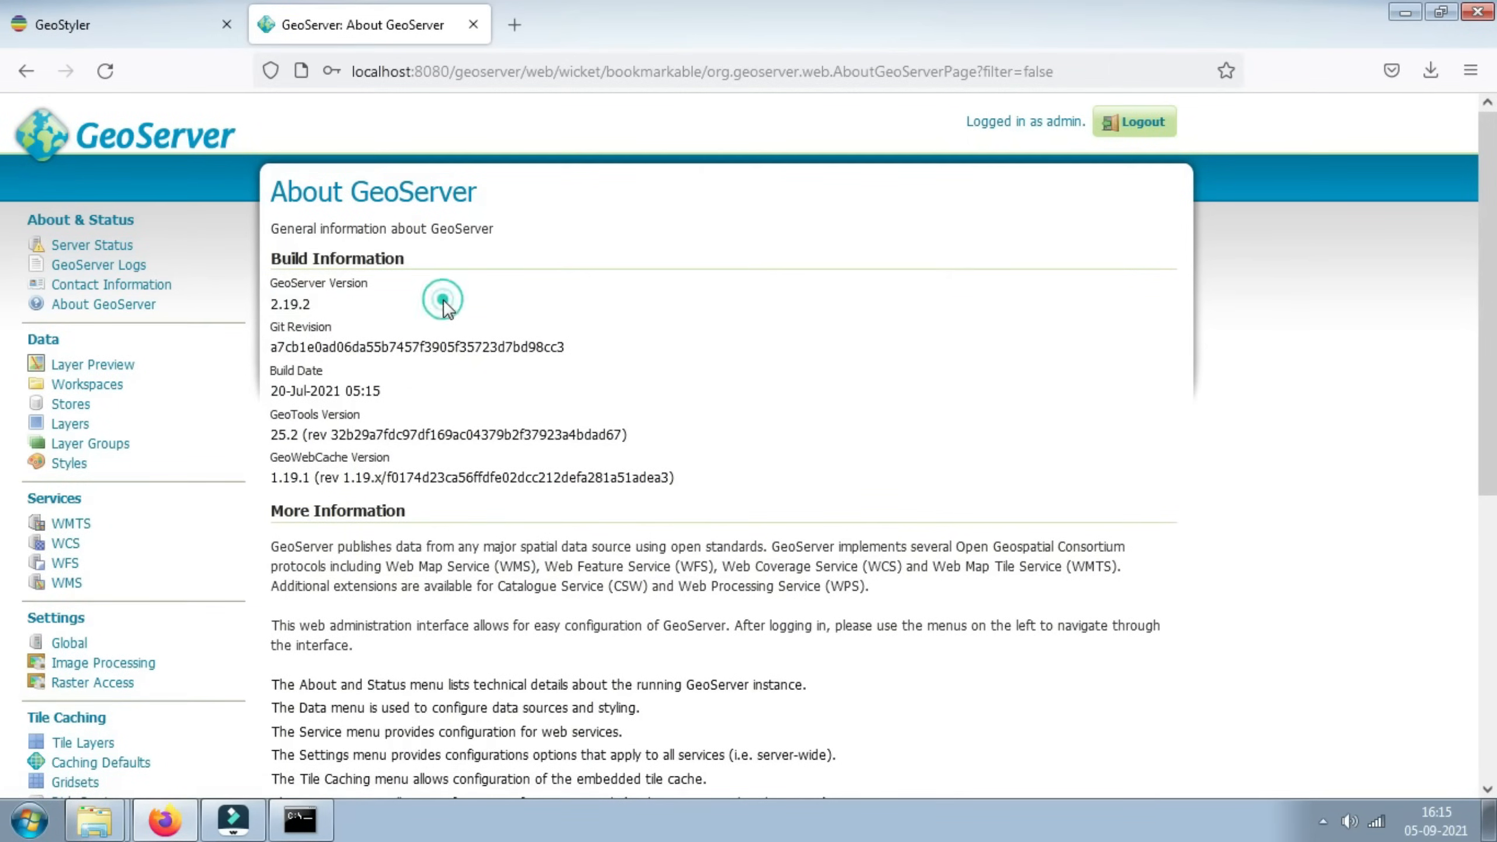
# Step: Open the GeoServer build index at build.geoserver.org/geoserver in a new browser tab
pyautogui.click(522, 29)
pyautogui.click(525, 71)
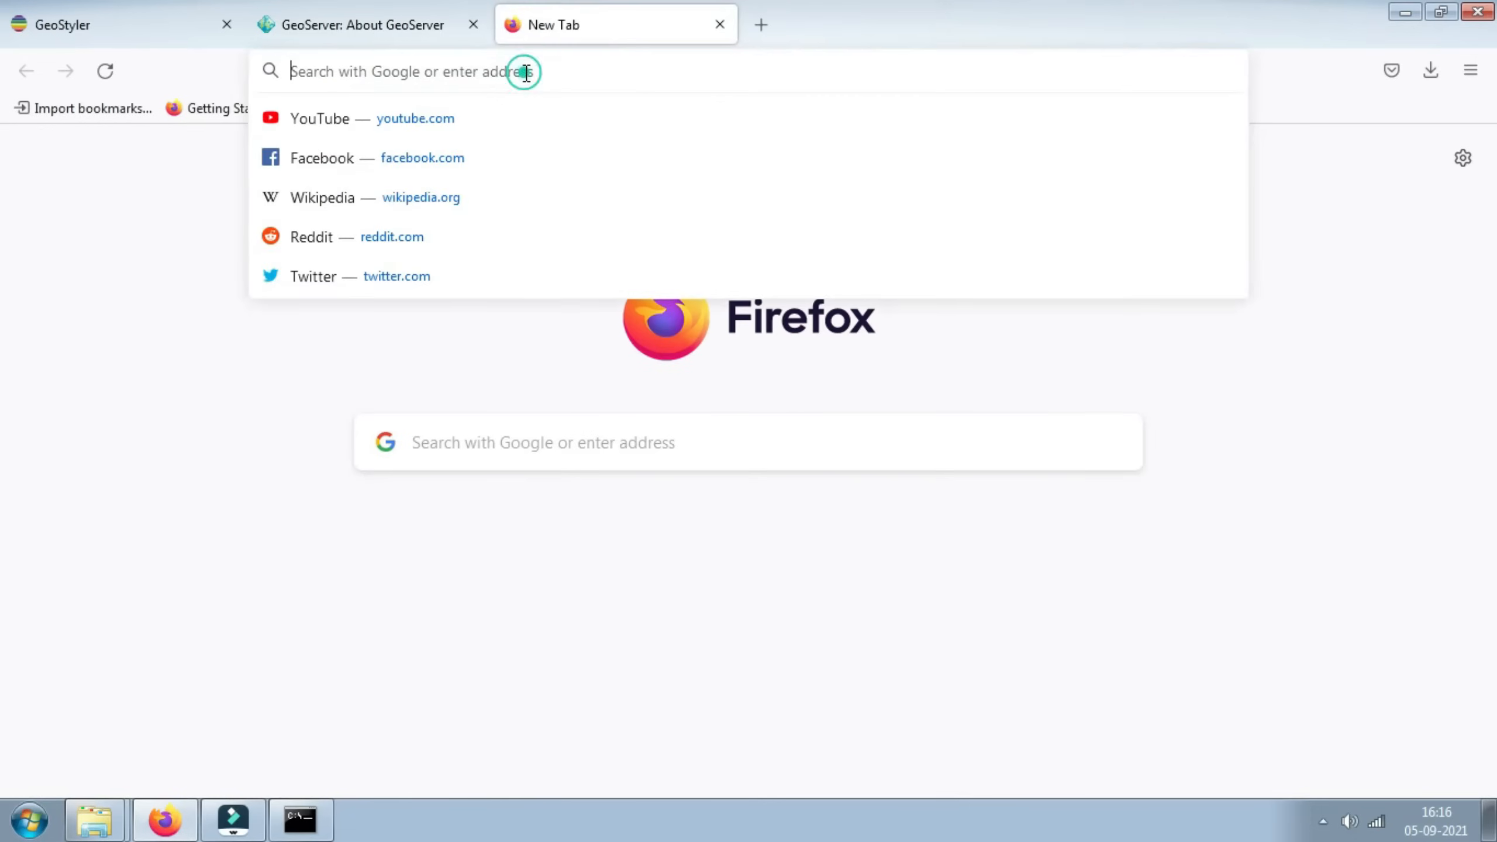
pyautogui.write('build')
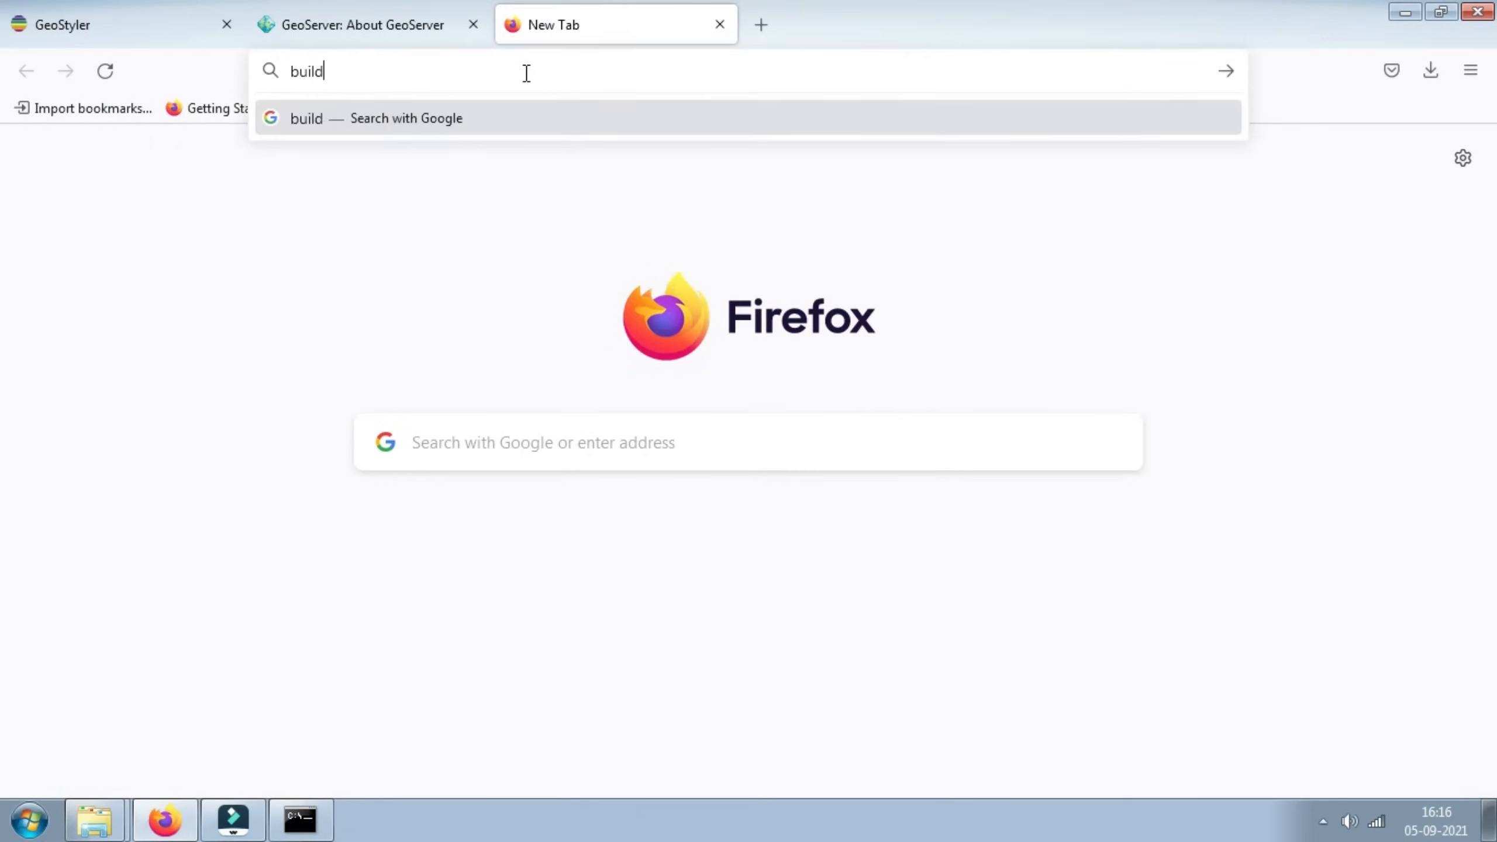
pyautogui.write('.geo')
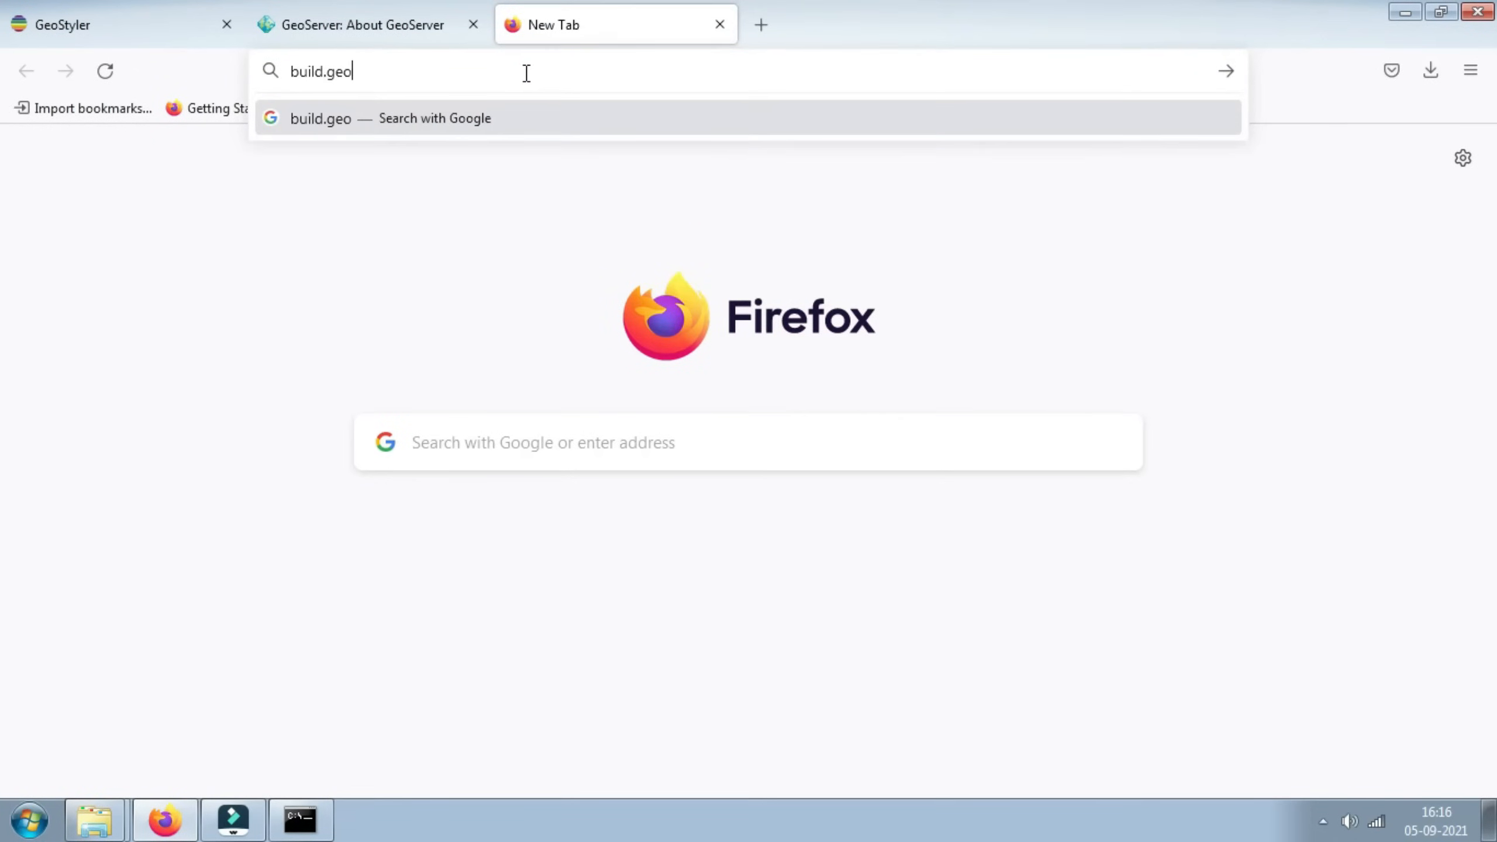
pyautogui.write('server.')
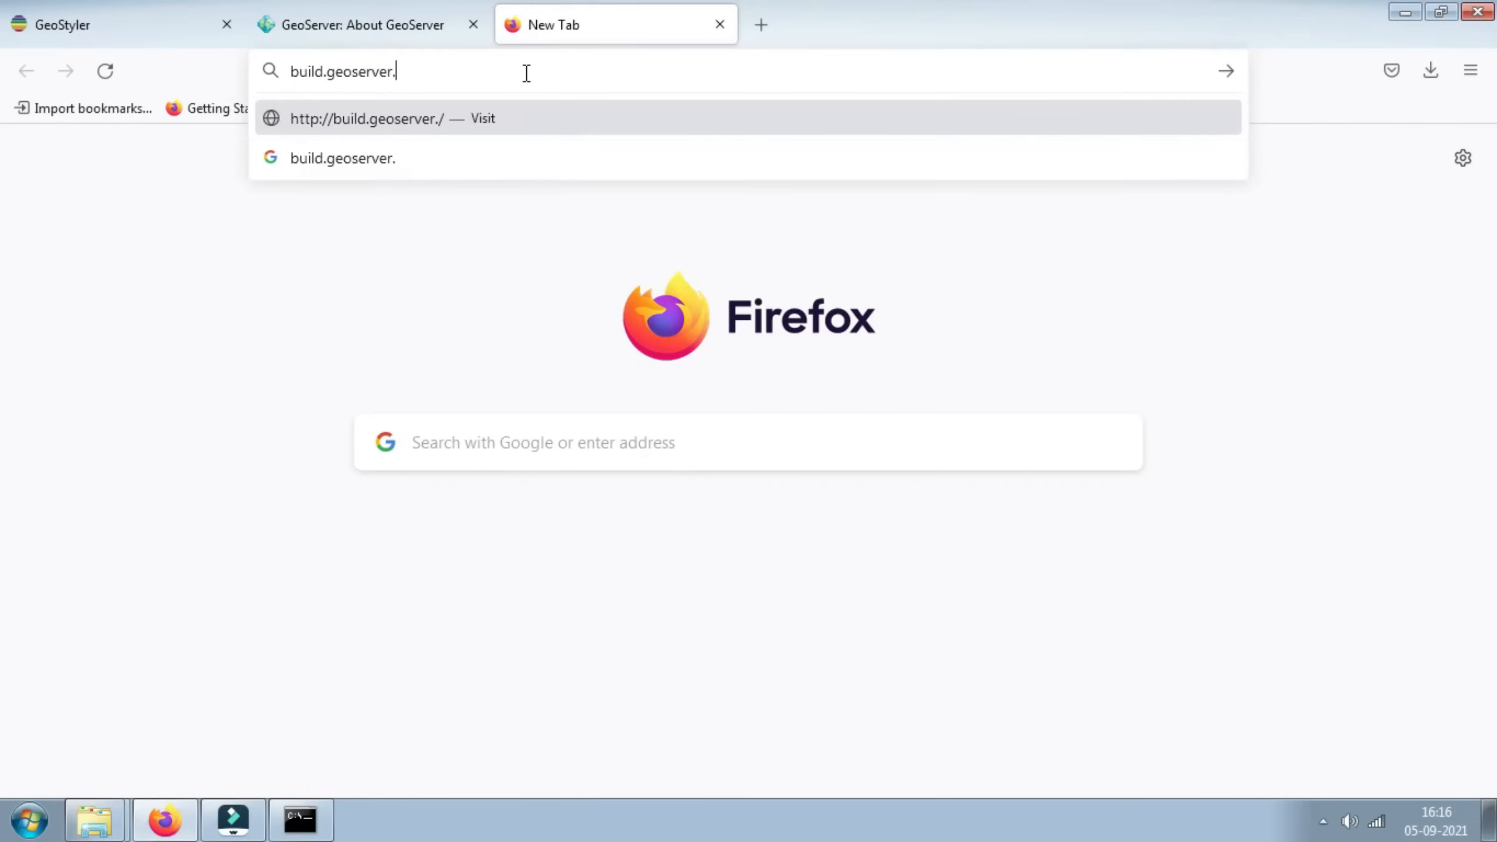
pyautogui.write('org/geoserver')
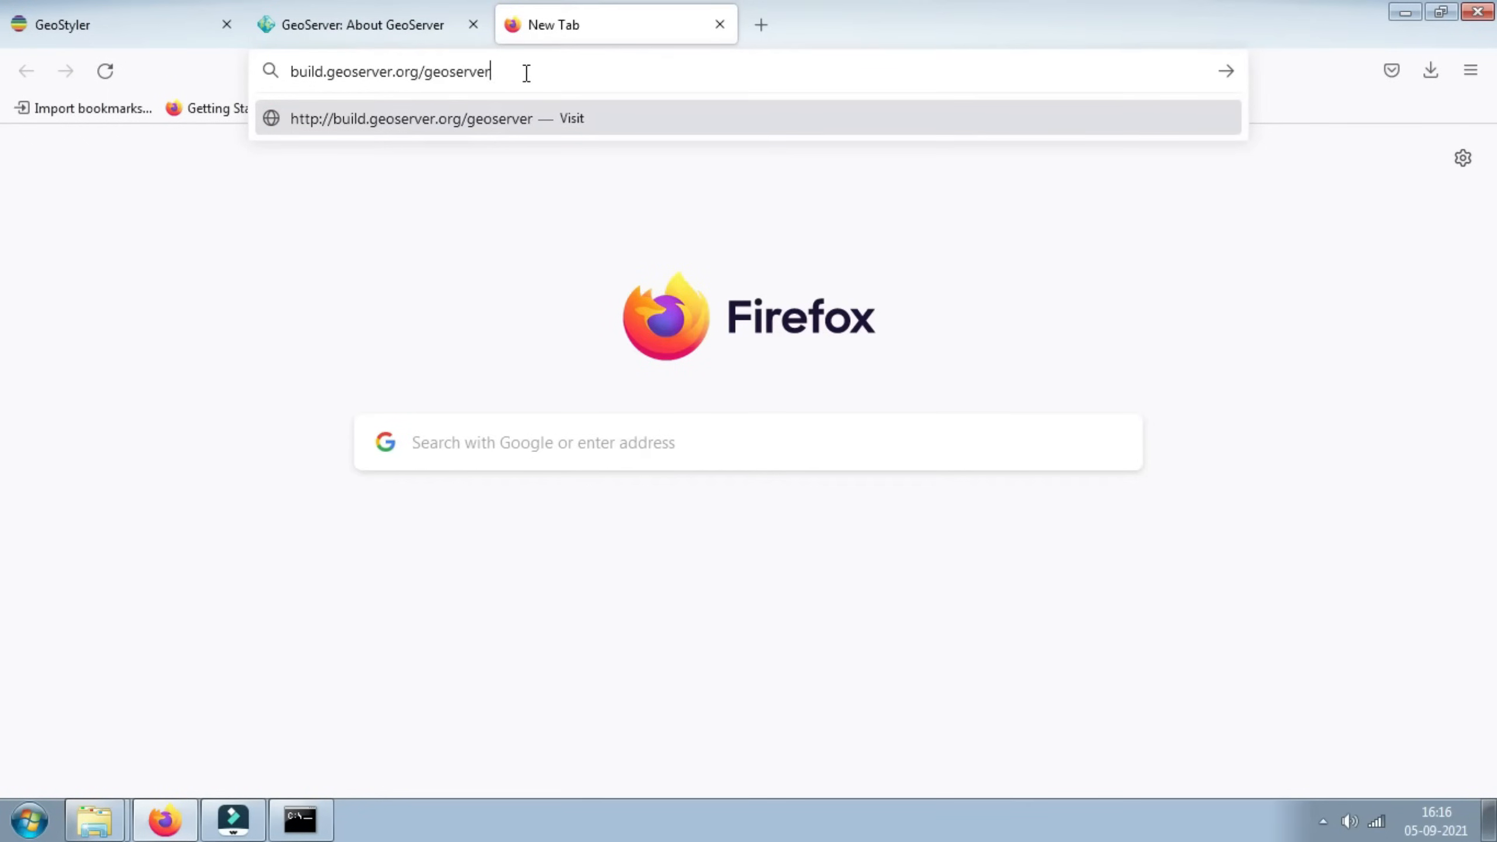
pyautogui.press('Return')
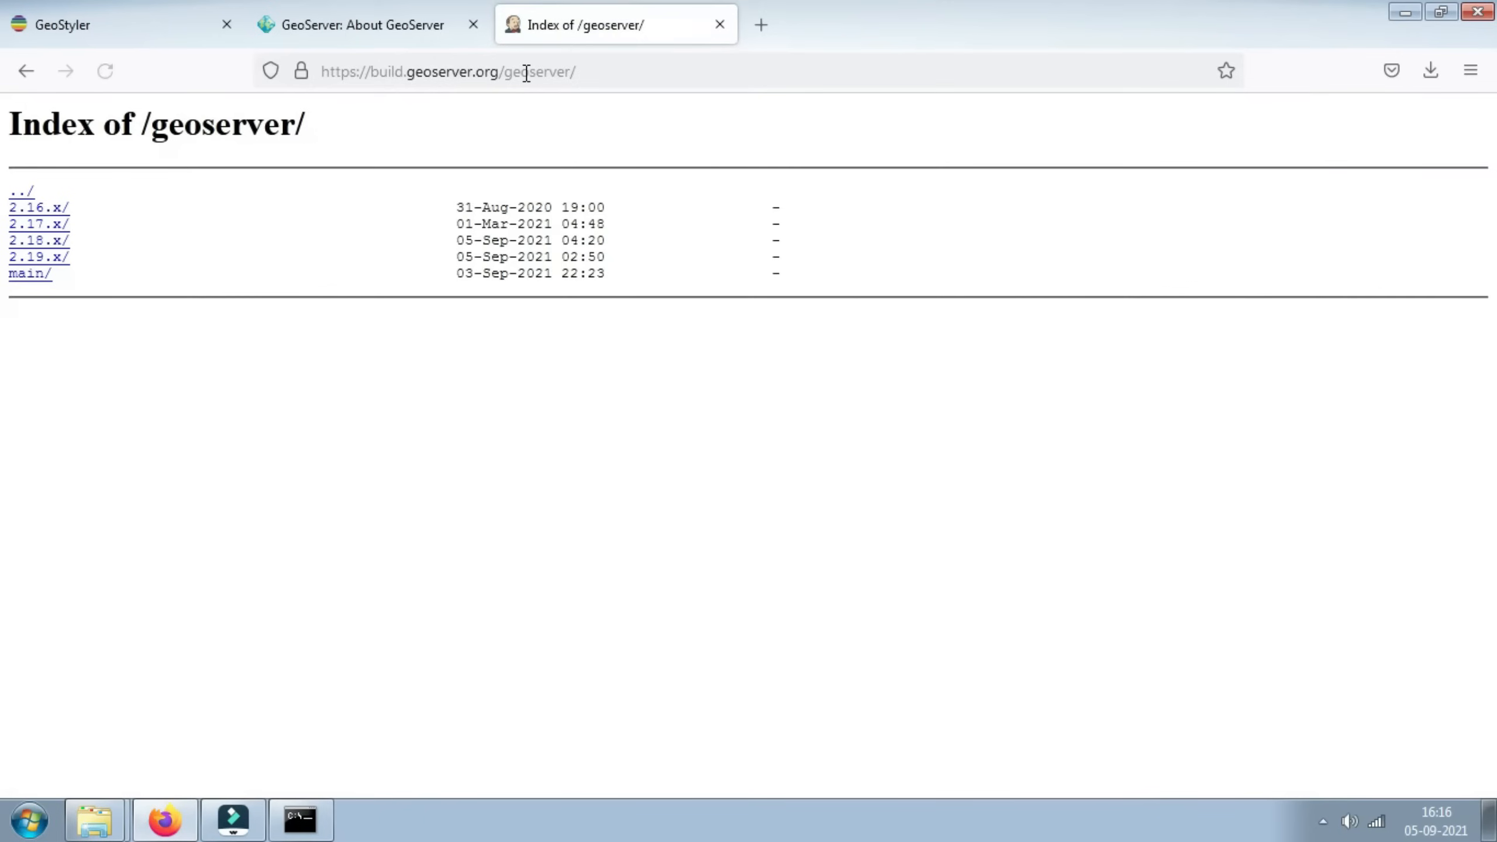
# Step: Open the community-latest directory of the 2.19.x builds
pyautogui.click(60, 260)
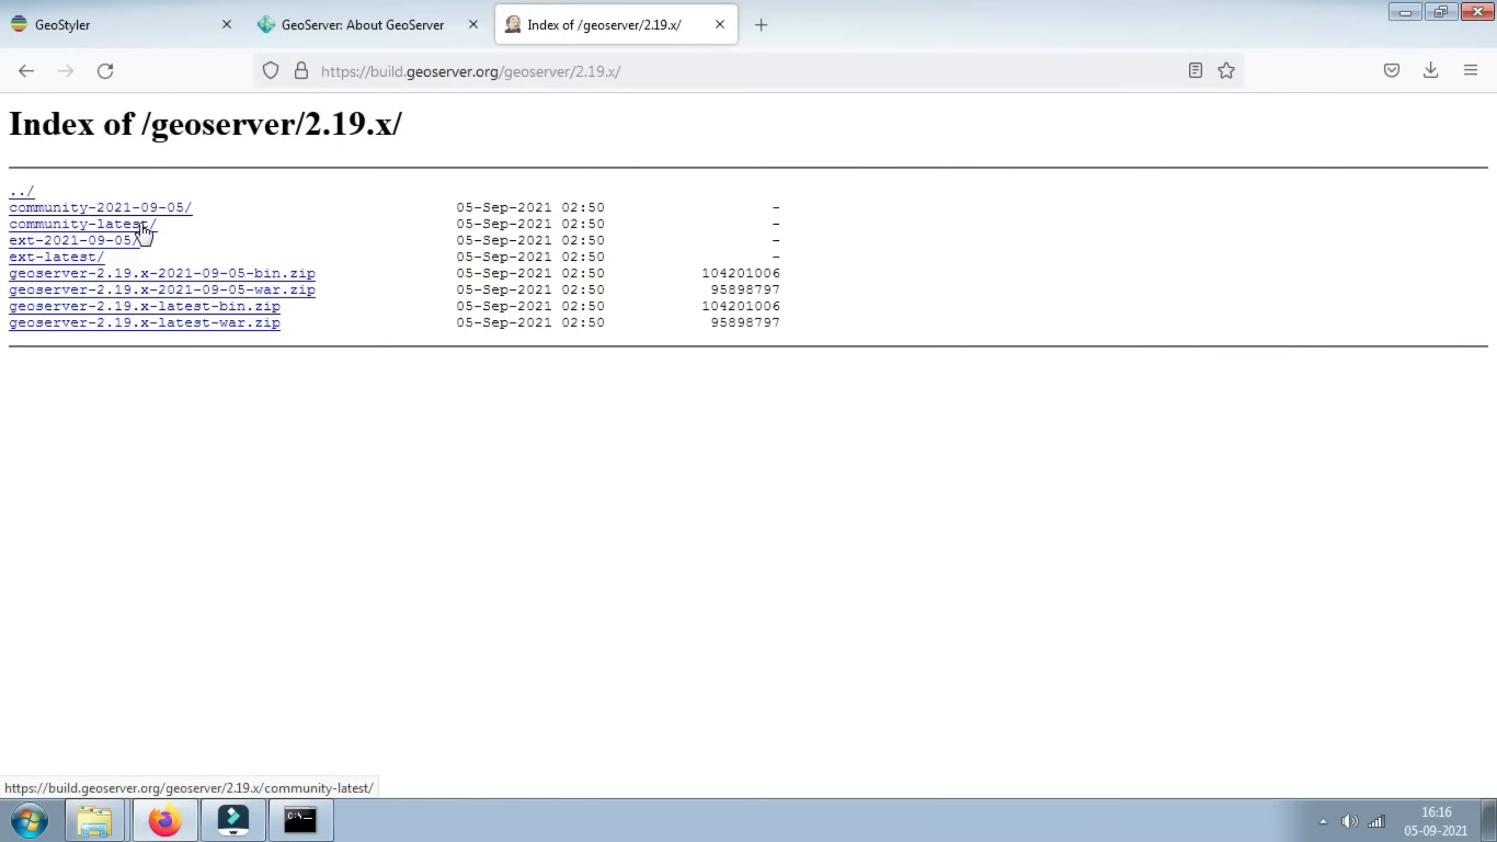
pyautogui.moveTo(178, 227); pyautogui.dragTo(9, 225)
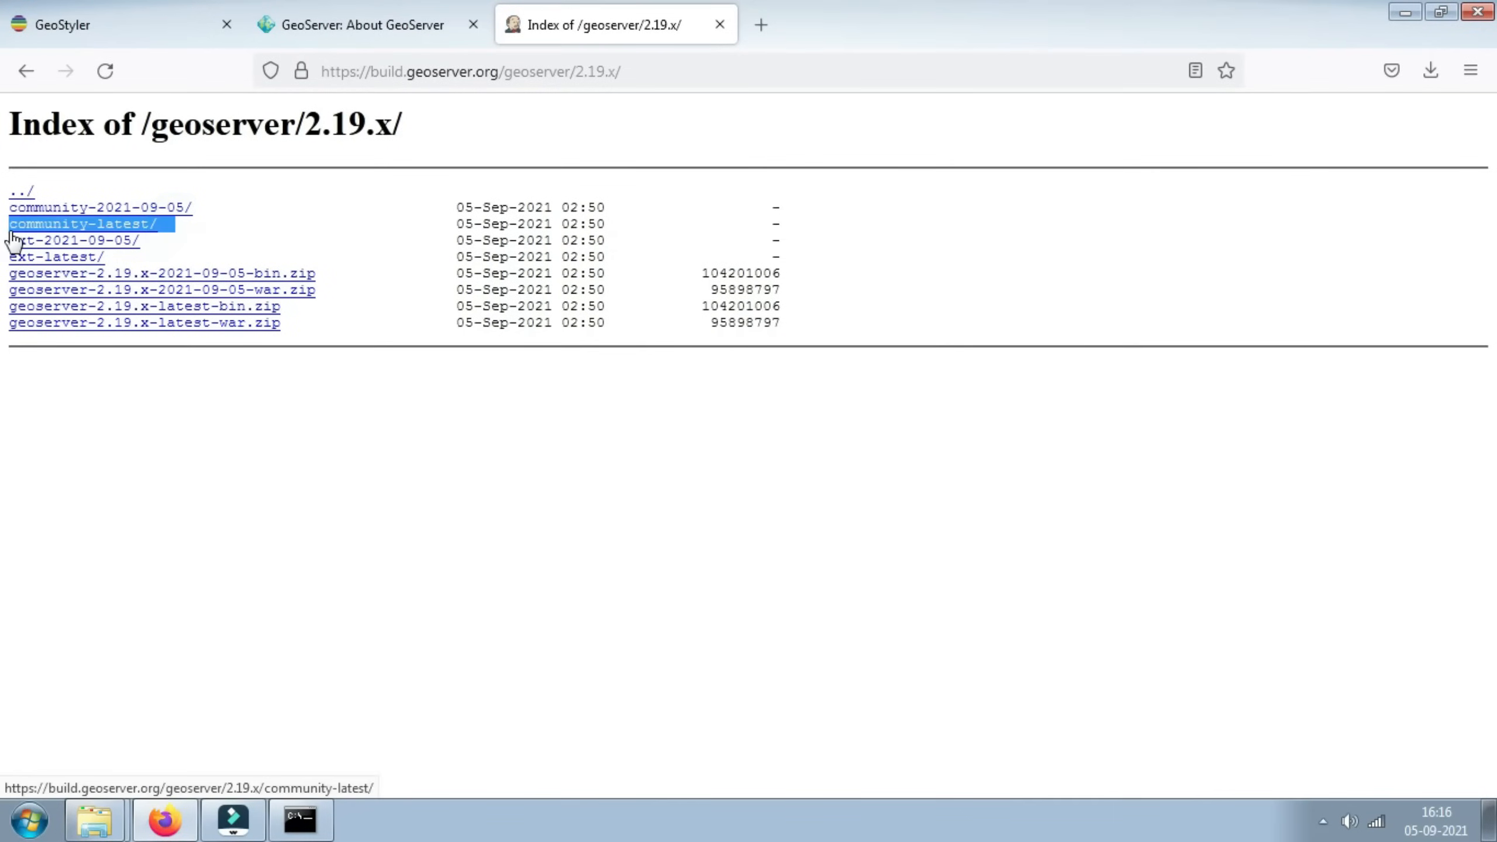
pyautogui.click(228, 235)
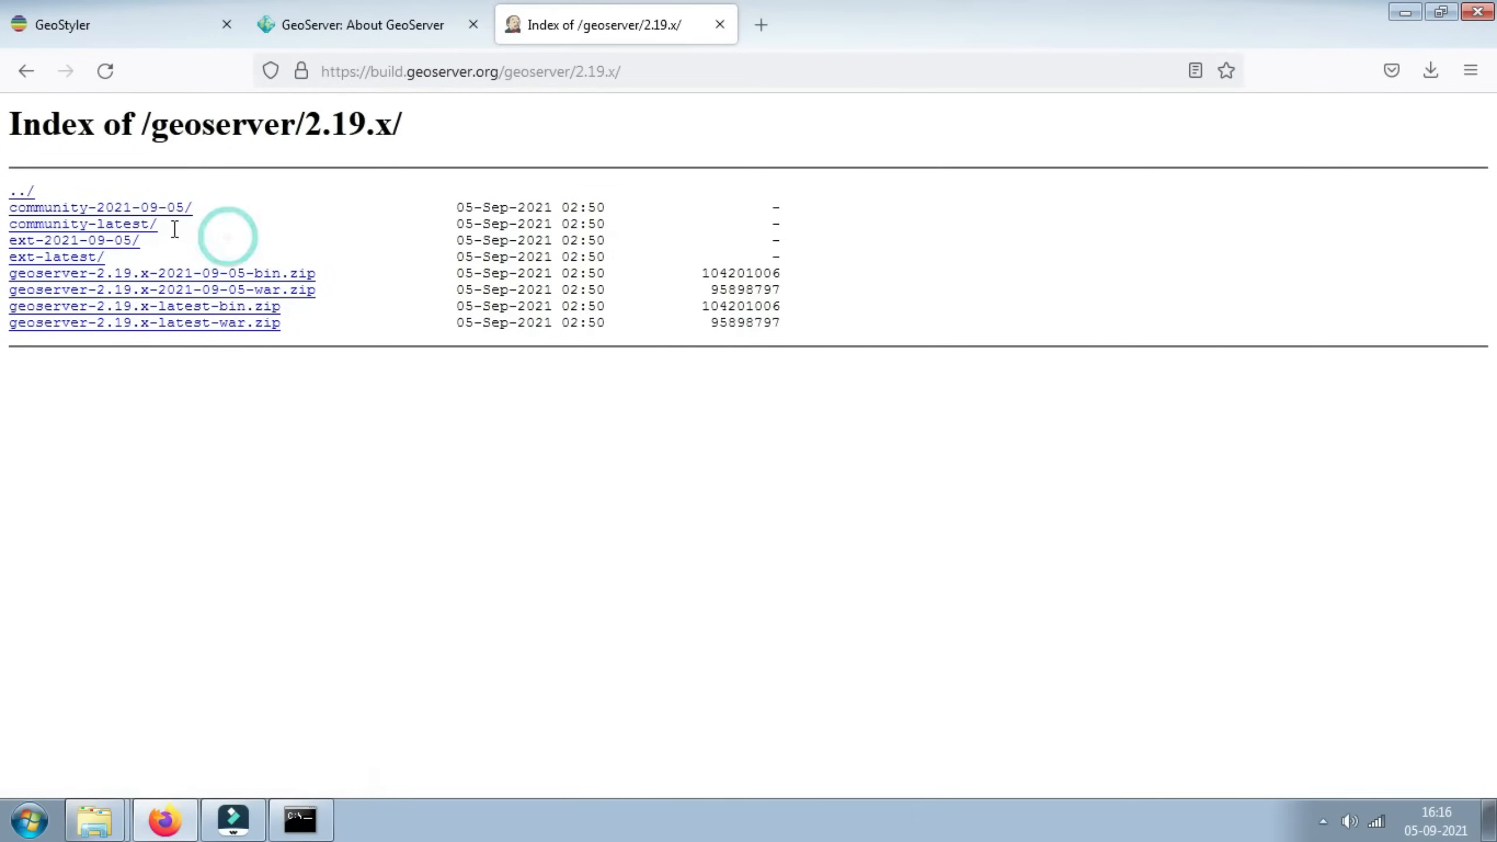
pyautogui.click(144, 225)
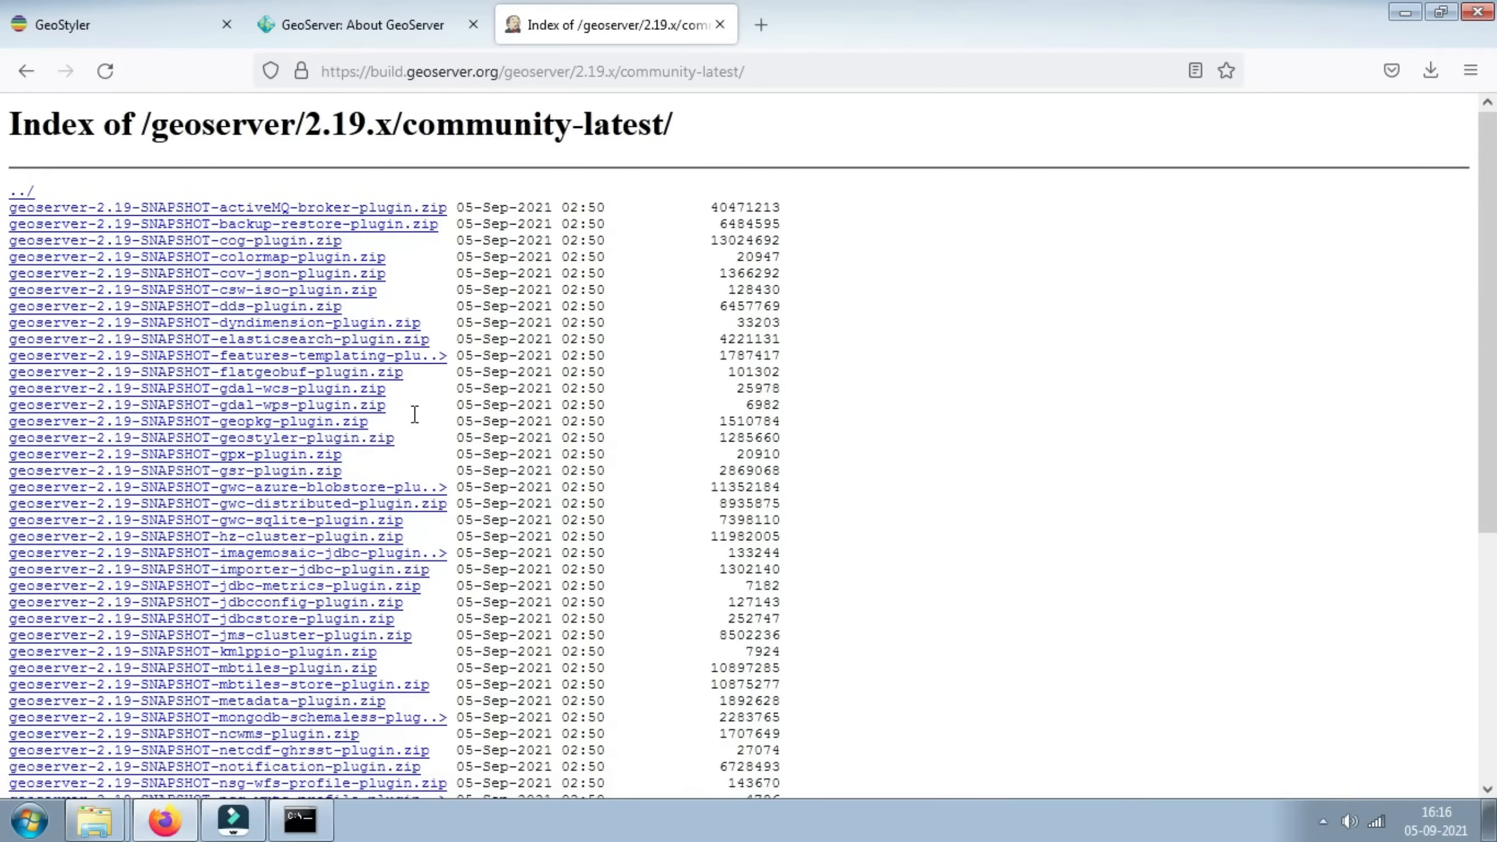
# Step: Download geoserver-2.19-SNAPSHOT-geostyler-plugin.zip from the community plugin list and show it in the download folder
pyautogui.scroll(-2, 402, 422)
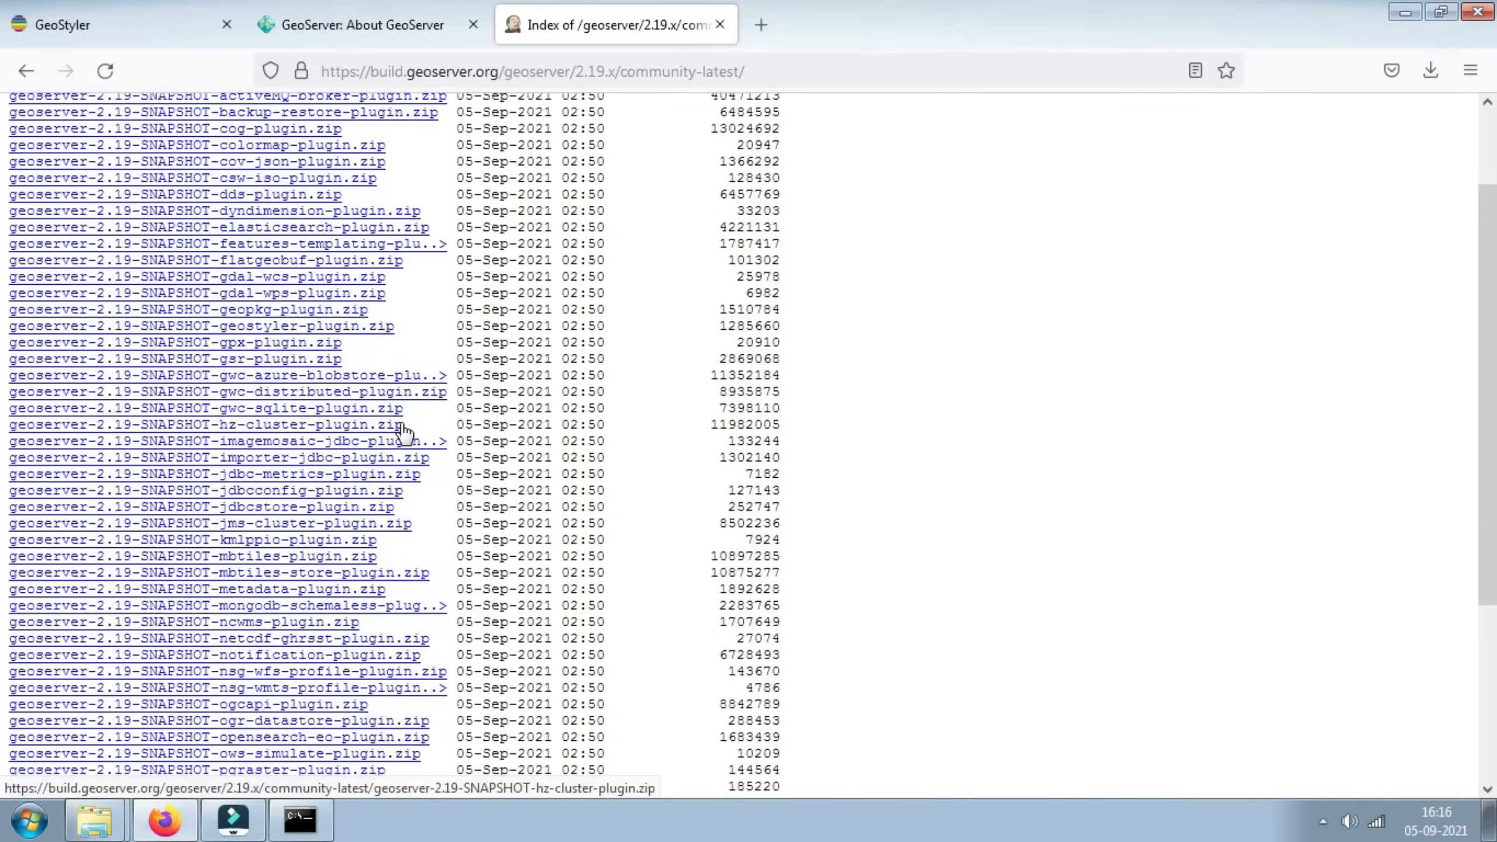
pyautogui.scroll(-2, 402, 429)
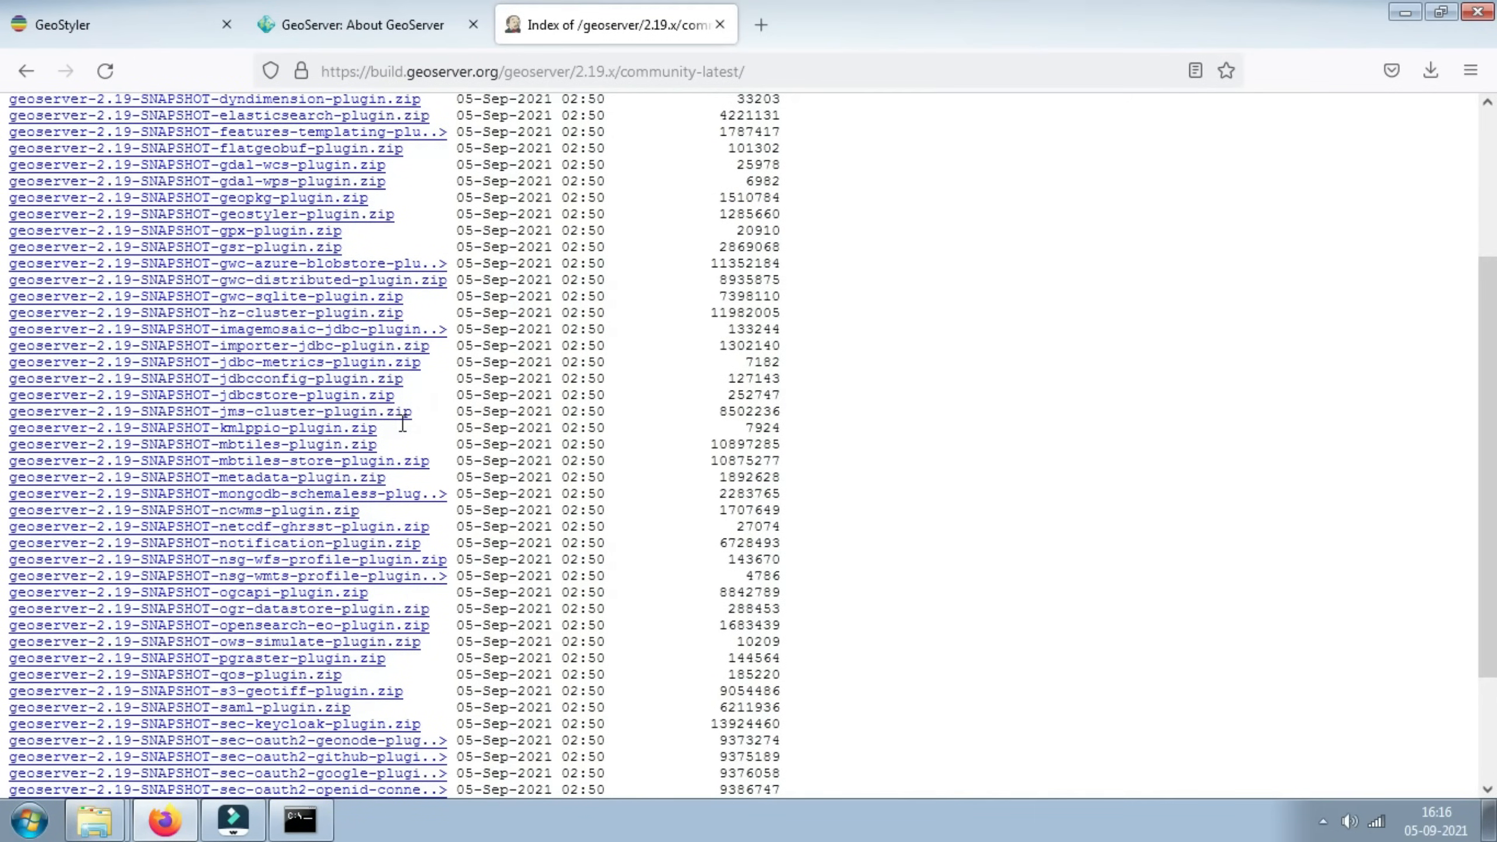
pyautogui.scroll(-2, 402, 423)
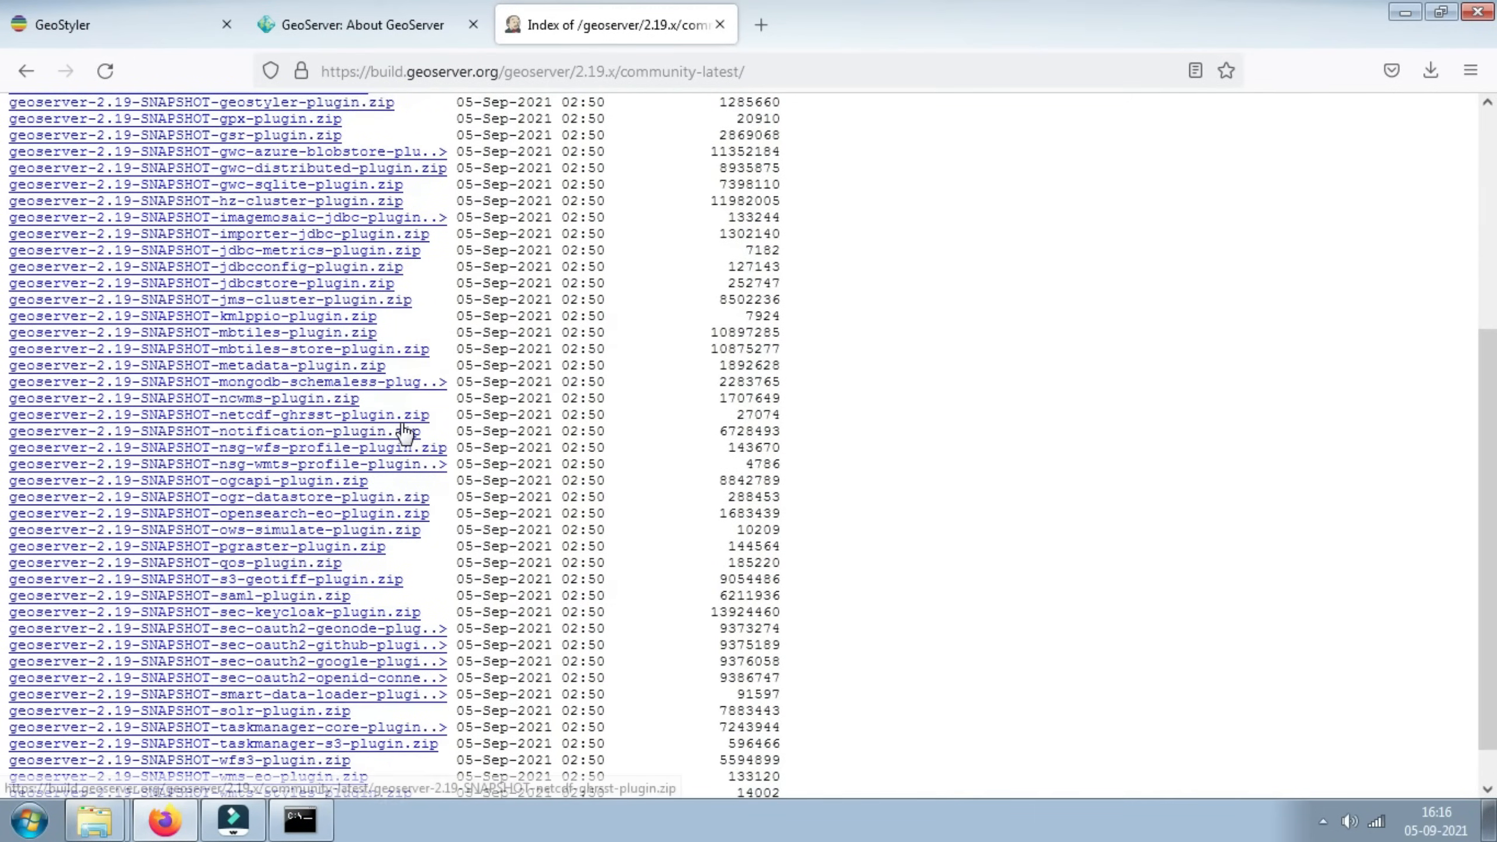
pyautogui.scroll(-1, 404, 429)
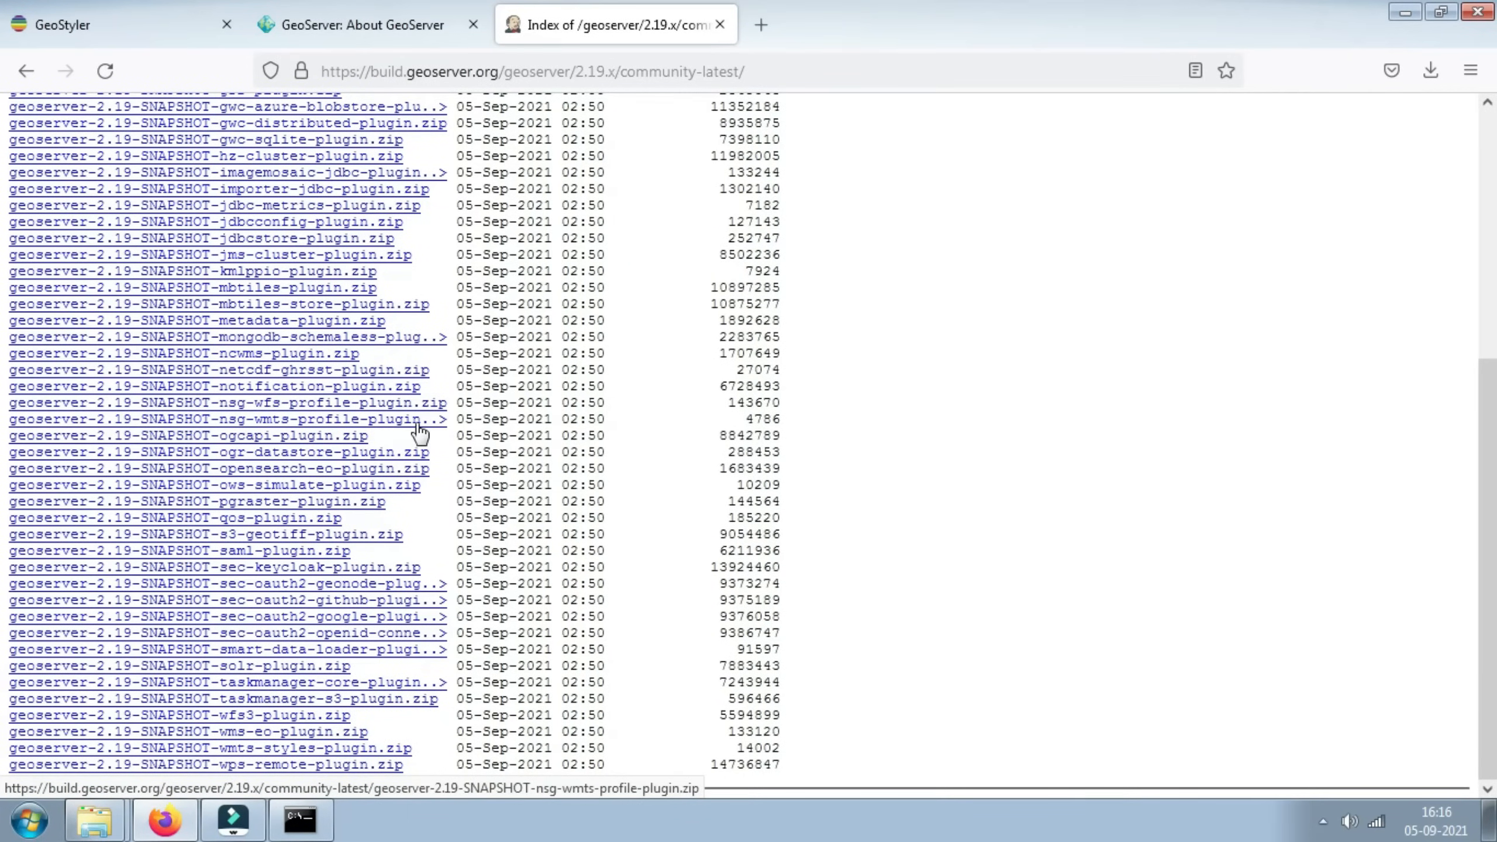
pyautogui.scroll(2, 420, 433)
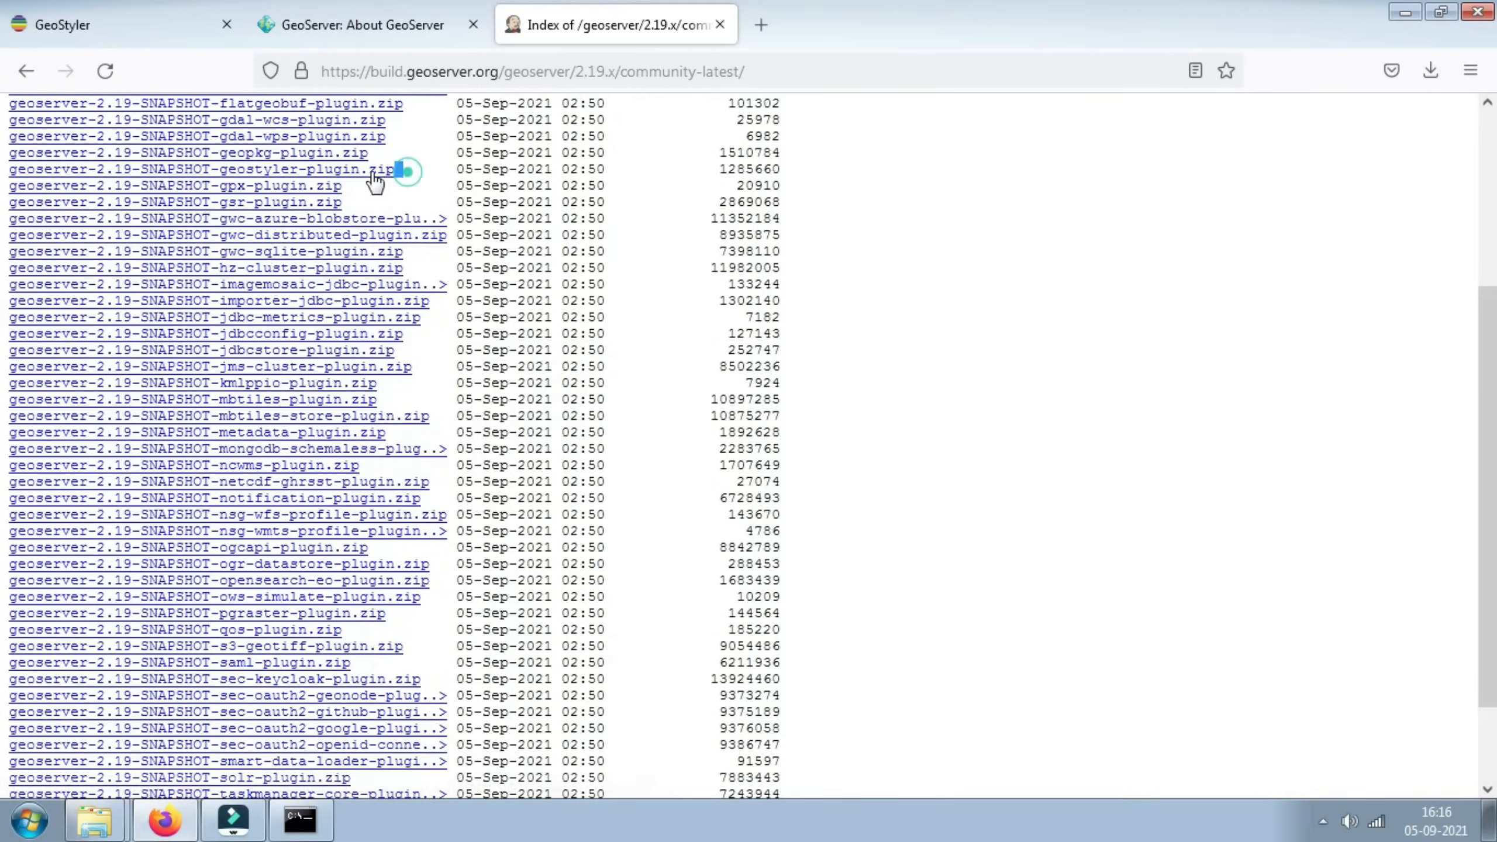
pyautogui.moveTo(406, 170); pyautogui.dragTo(6, 174)
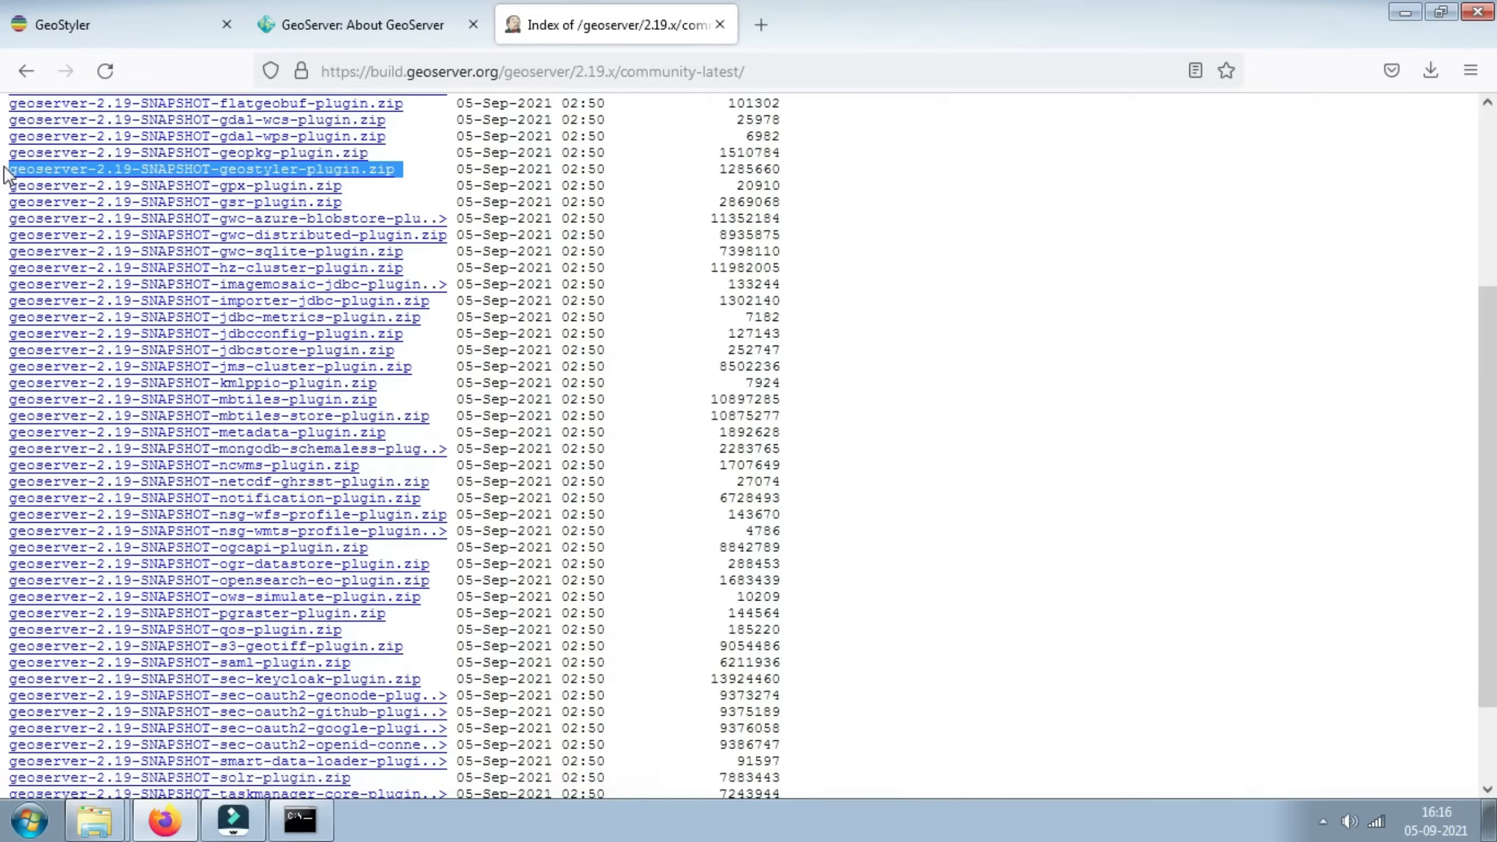
pyautogui.click(428, 170)
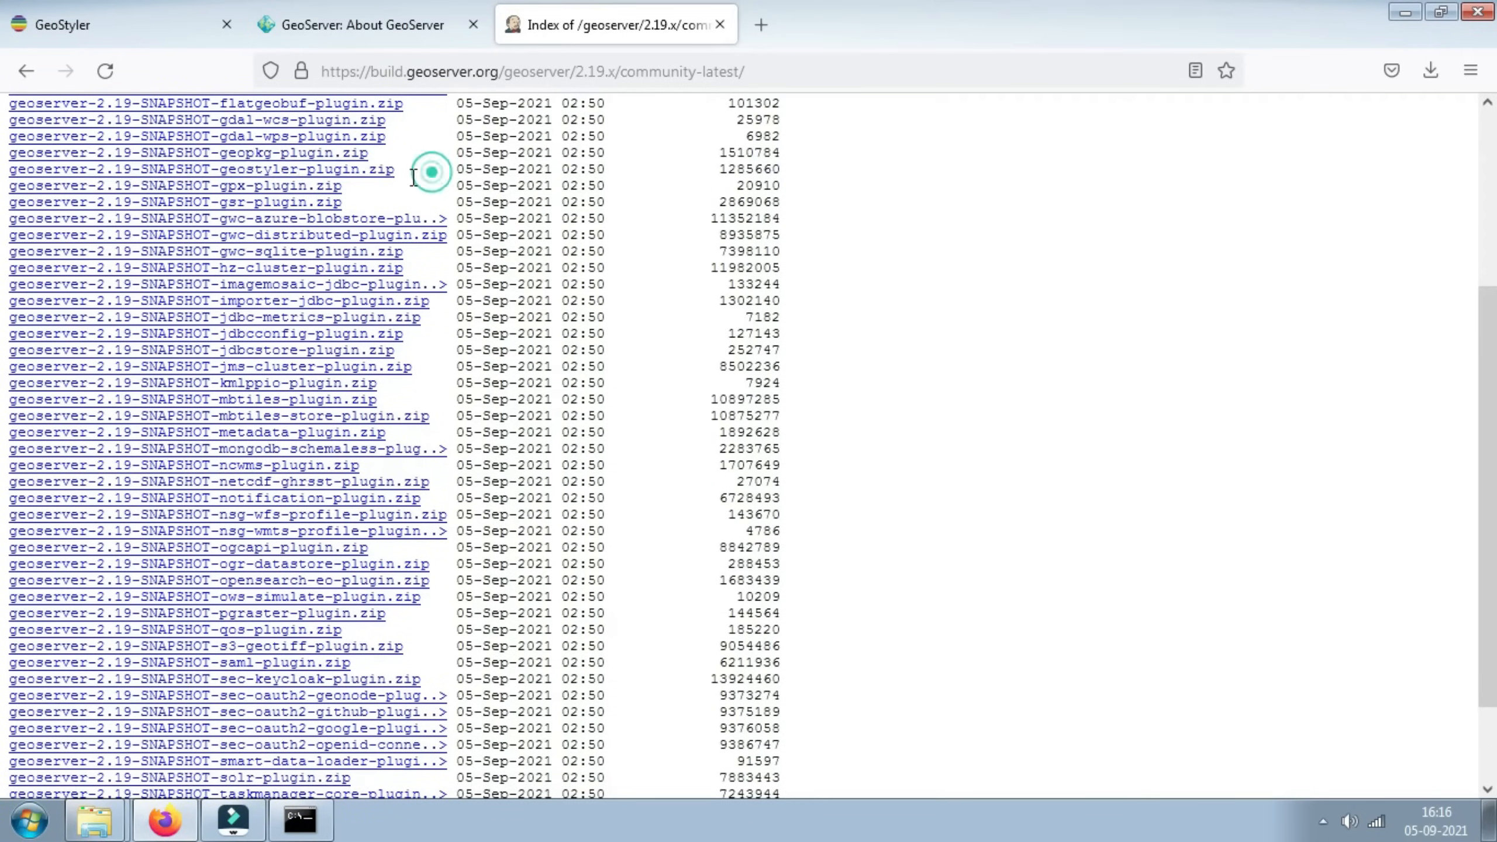
pyautogui.click(371, 169)
pyautogui.click(1434, 85)
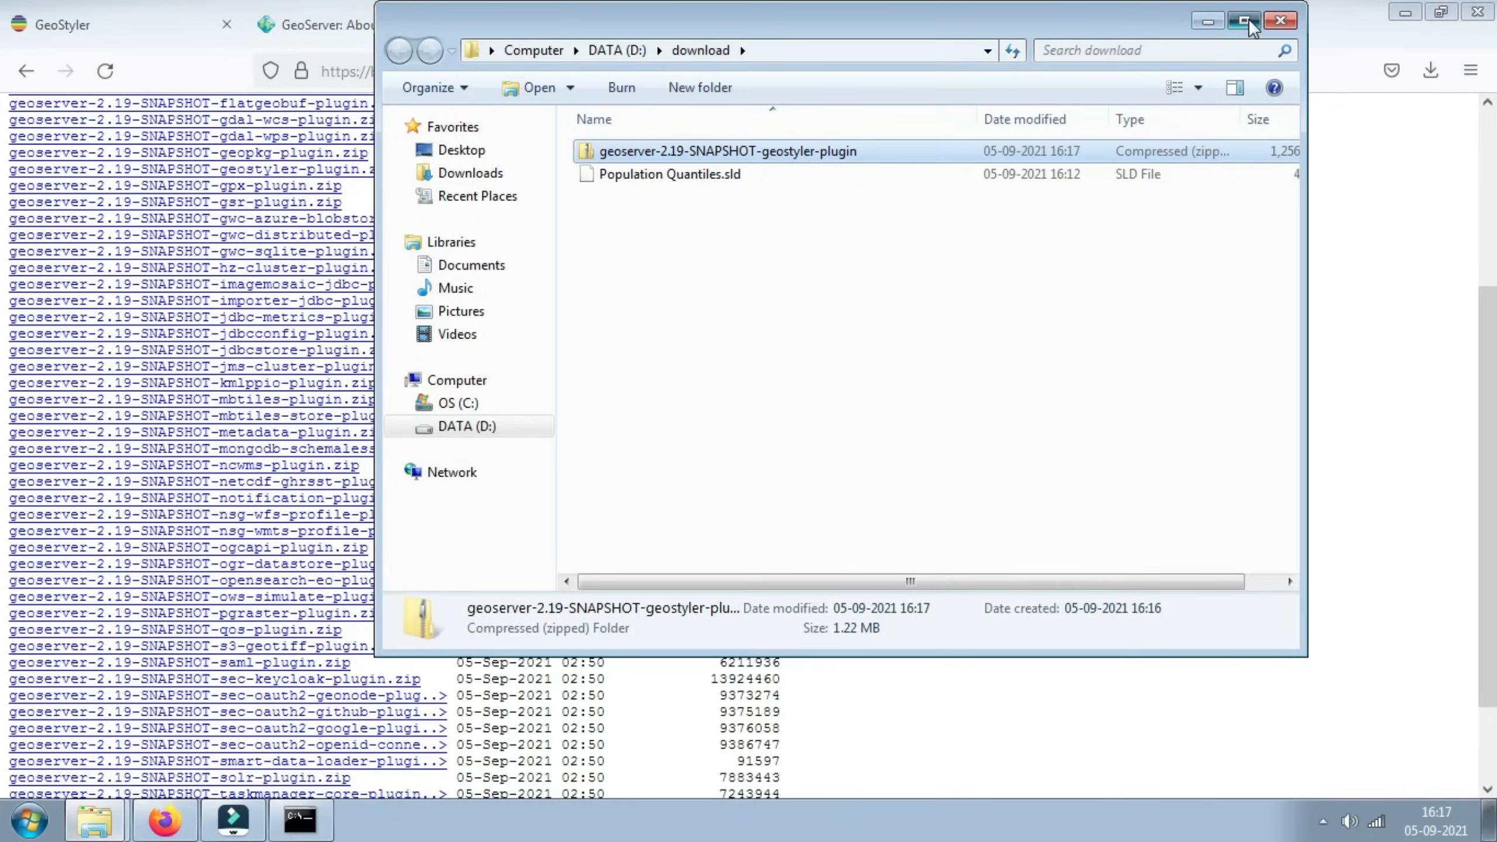
# Step: Extract the downloaded geostyler-plugin archive with 7-Zip into a subfolder named geoserver-2.19-SNAPSHOT-geostyler-plugin
pyautogui.click(1244, 20)
pyautogui.rightClick(421, 144)
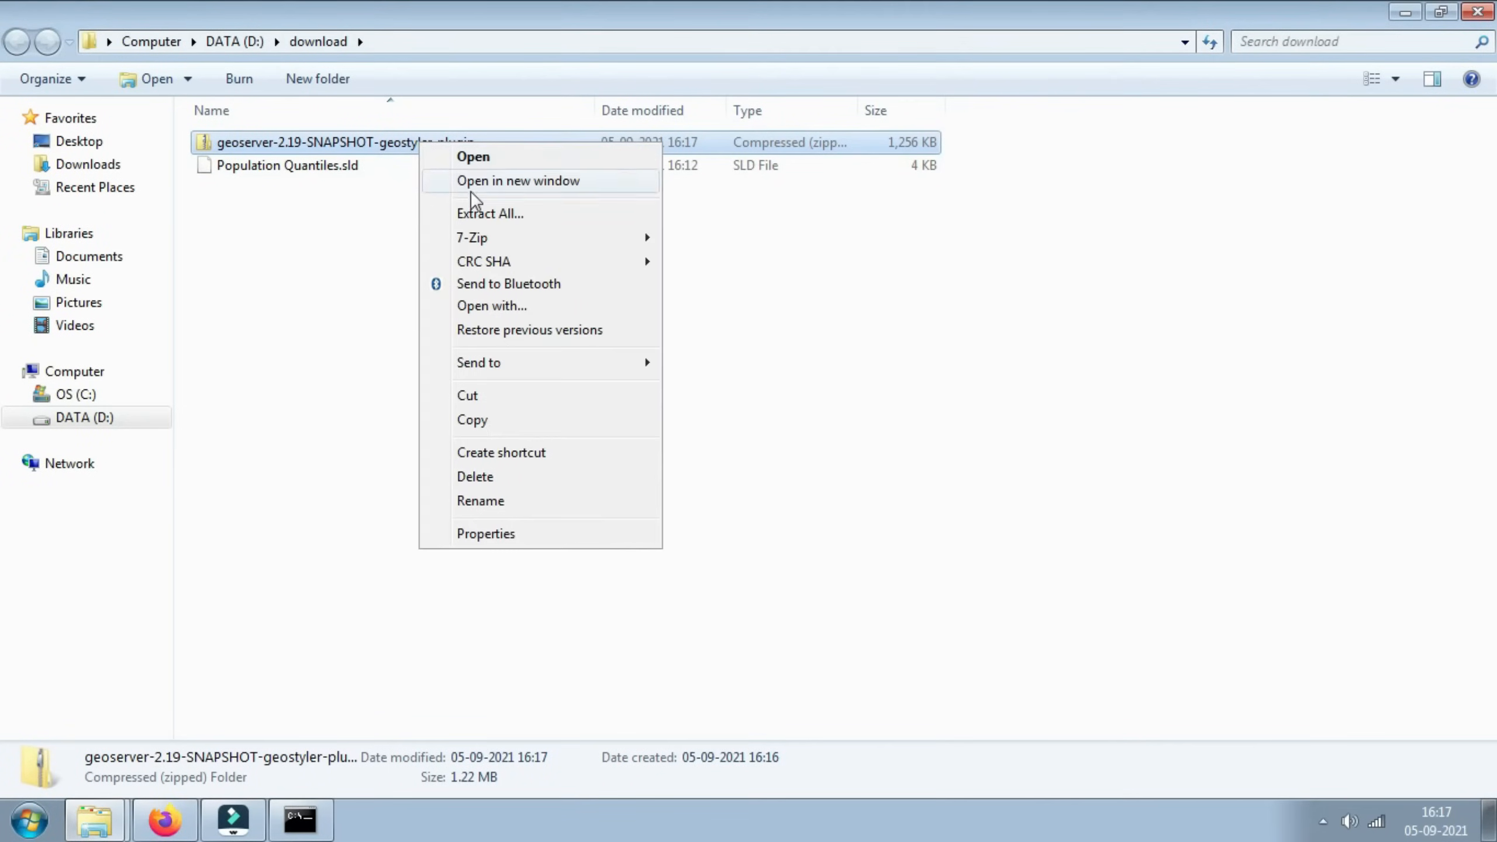
pyautogui.moveTo(607, 239)
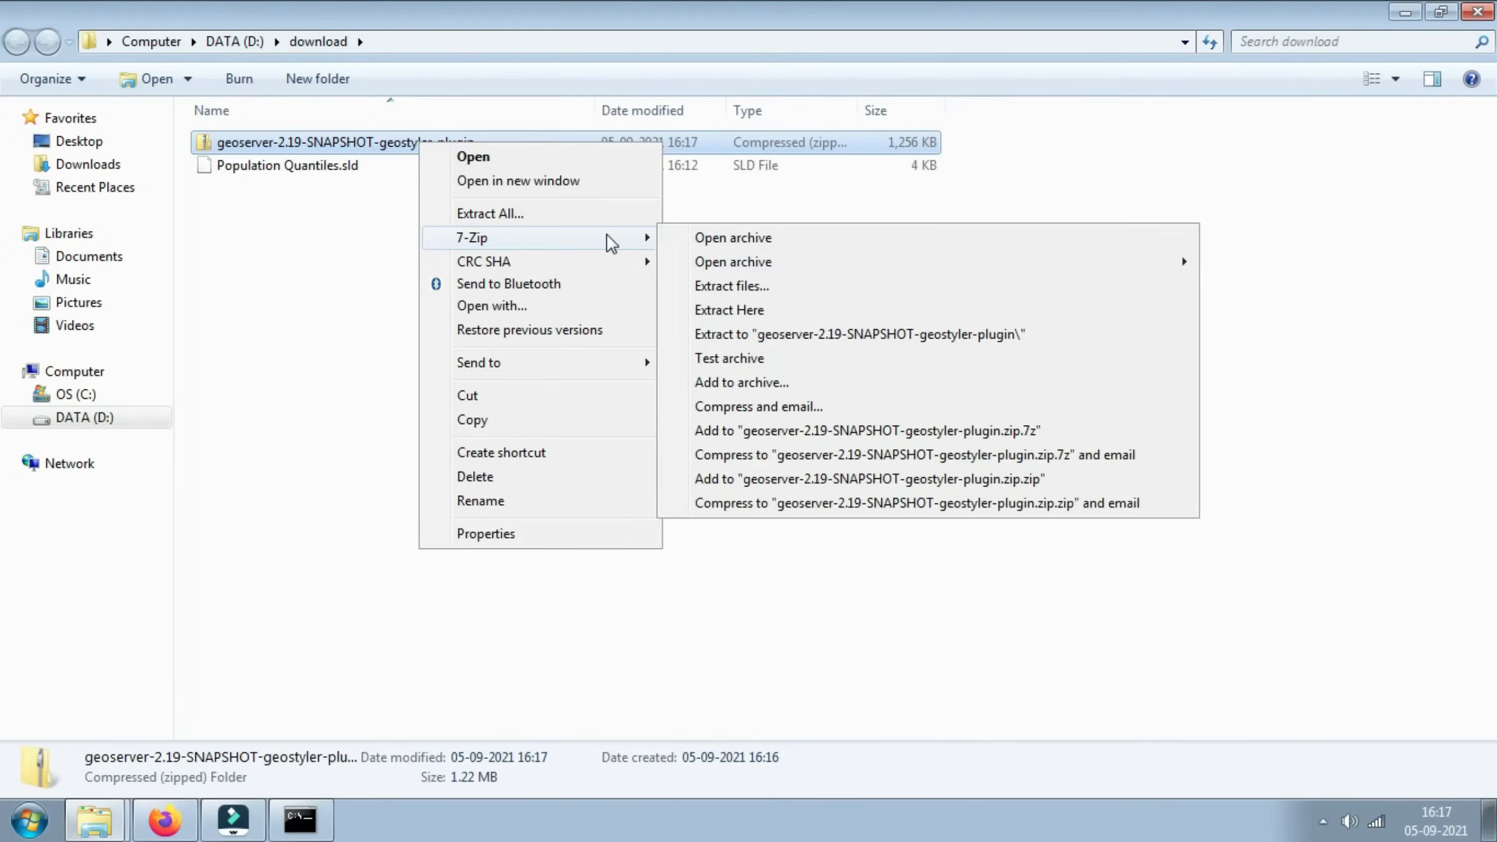
pyautogui.click(844, 340)
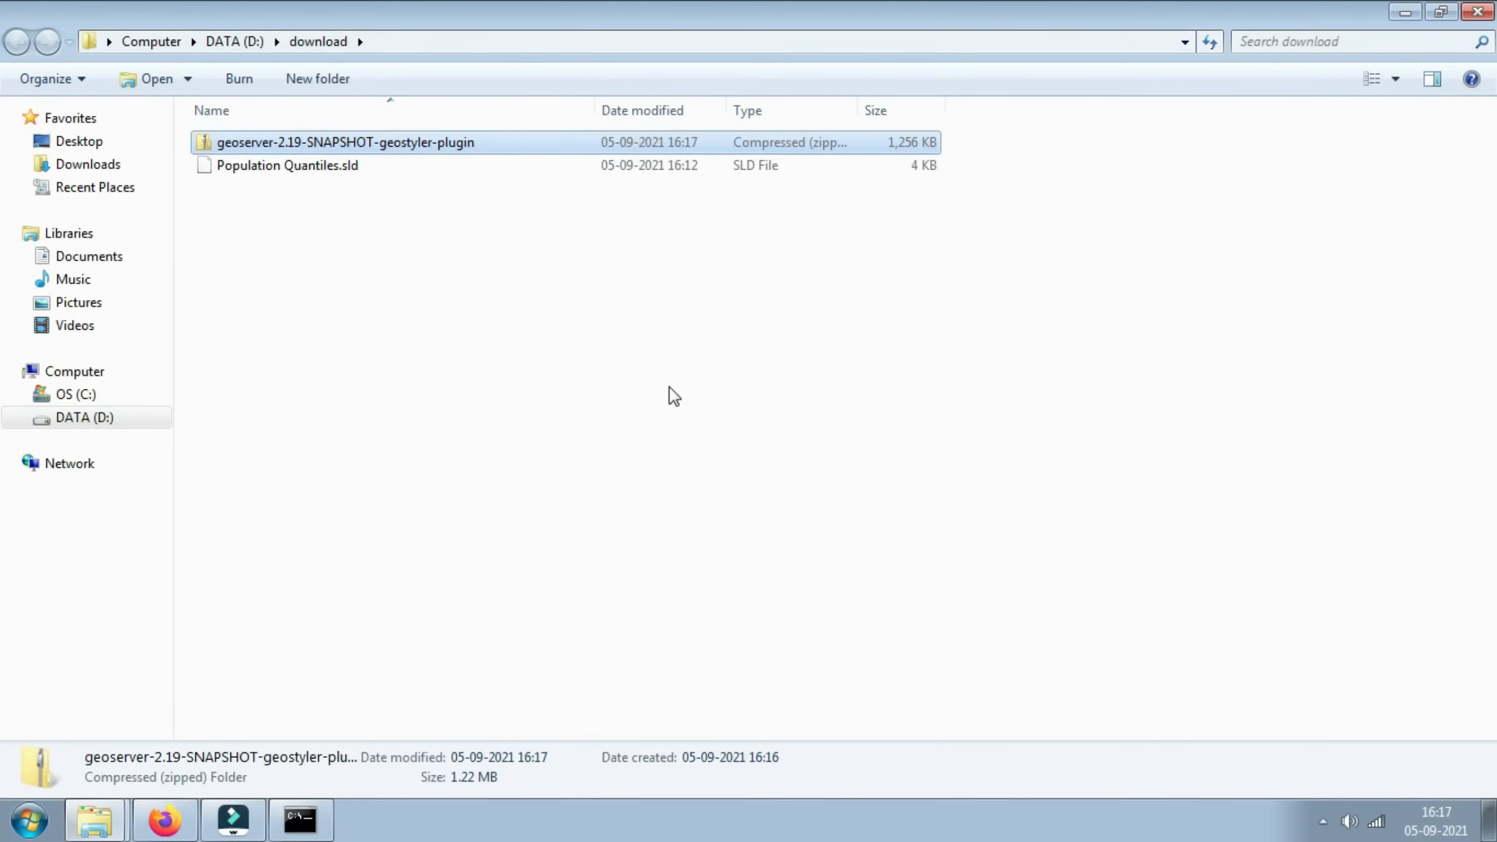
# Step: Copy the gs-geostyler-2.19-SNAPSHOT jar file from the extracted plugin folder
pyautogui.doubleClick(439, 144)
pyautogui.rightClick(352, 151)
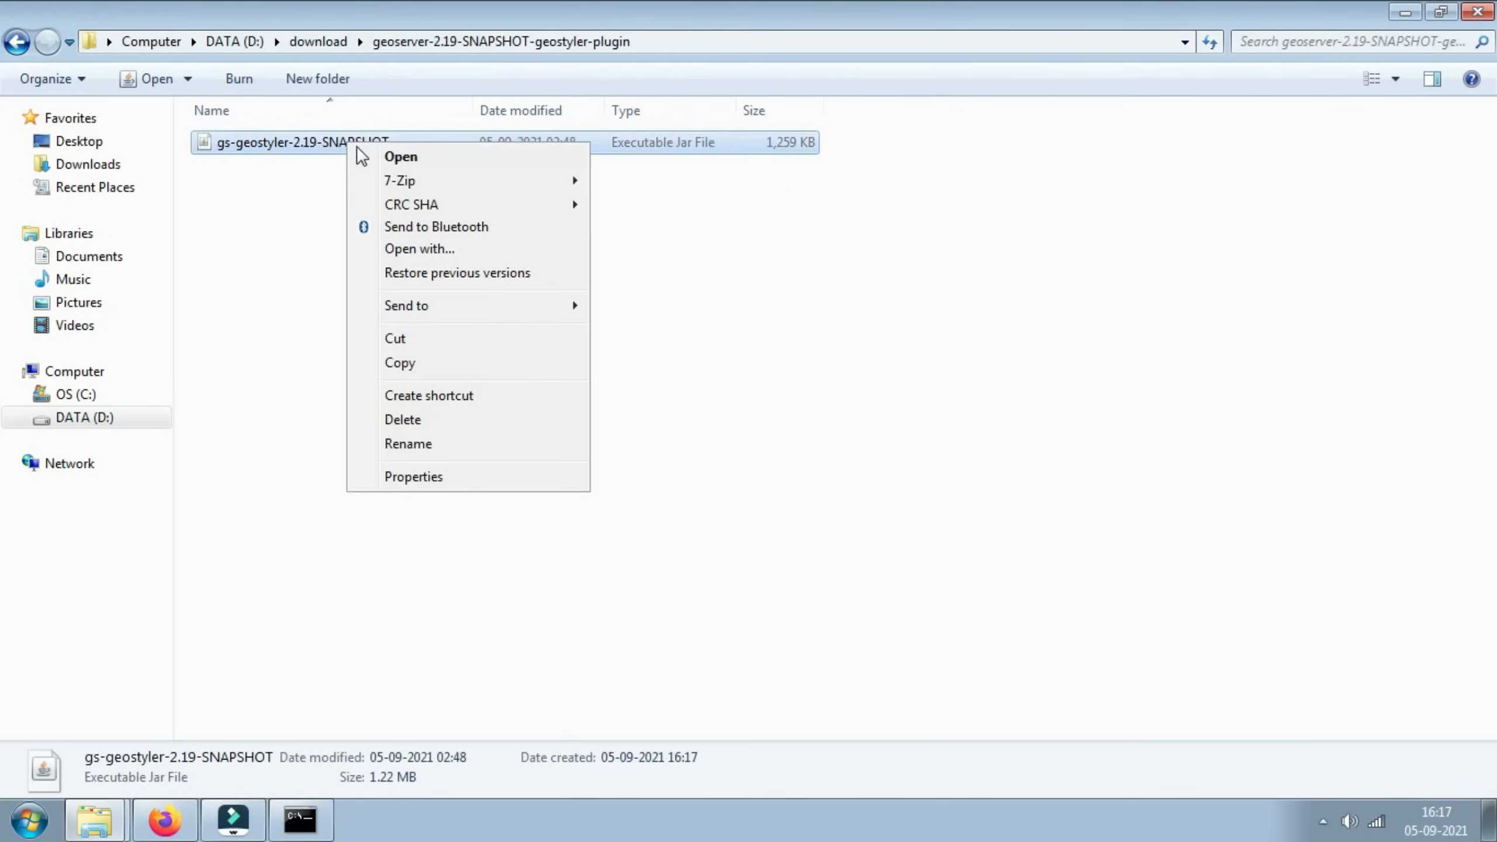
pyautogui.click(398, 363)
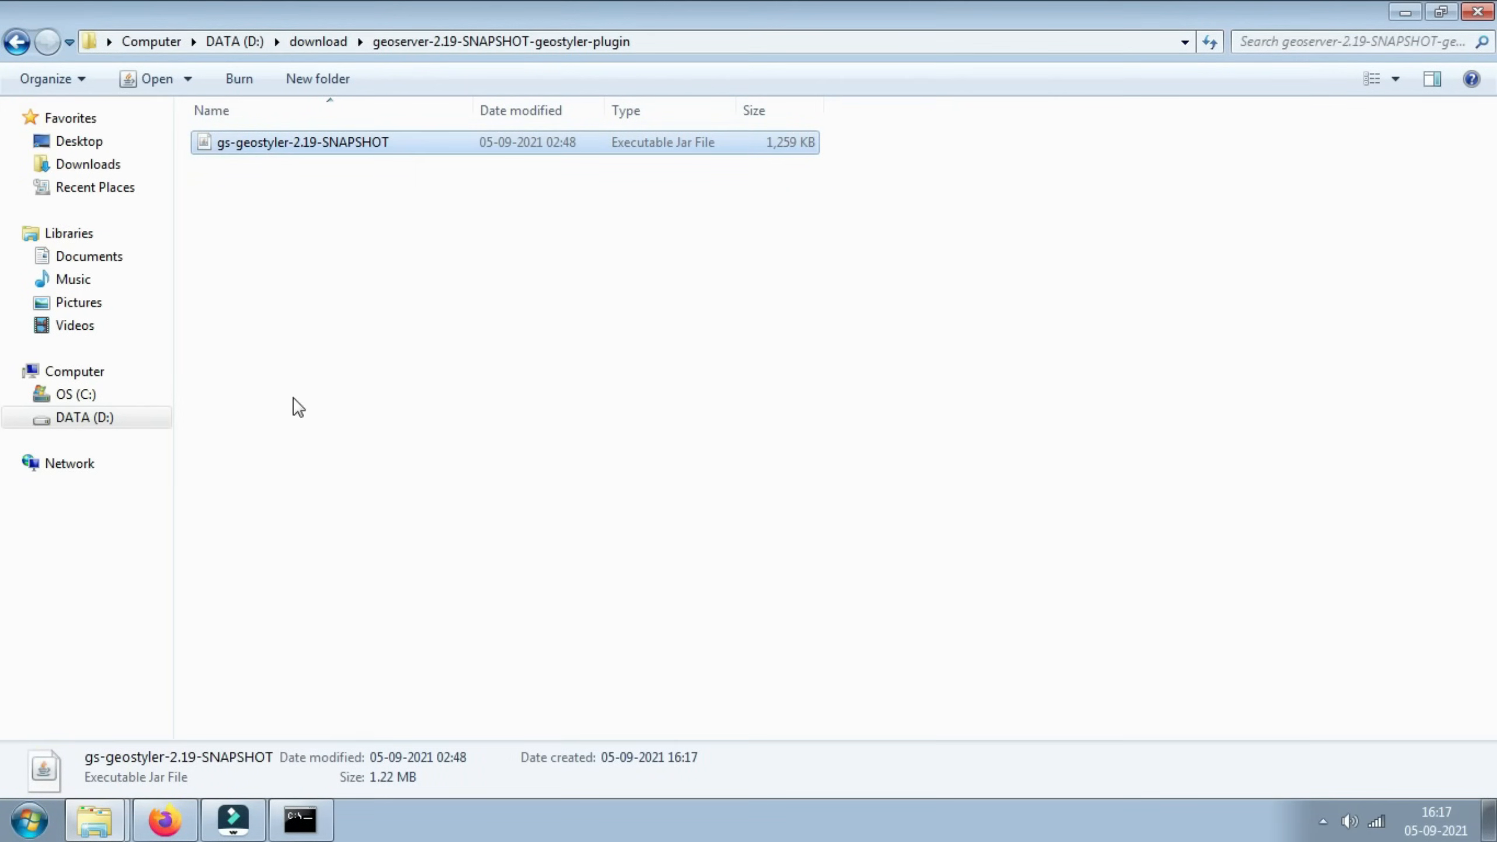
# Step: Paste the copied GeoStyler jar into C:\geoserver\webapps\geoserver\WEB-INF\lib
pyautogui.click(78, 394)
pyautogui.doubleClick(267, 165)
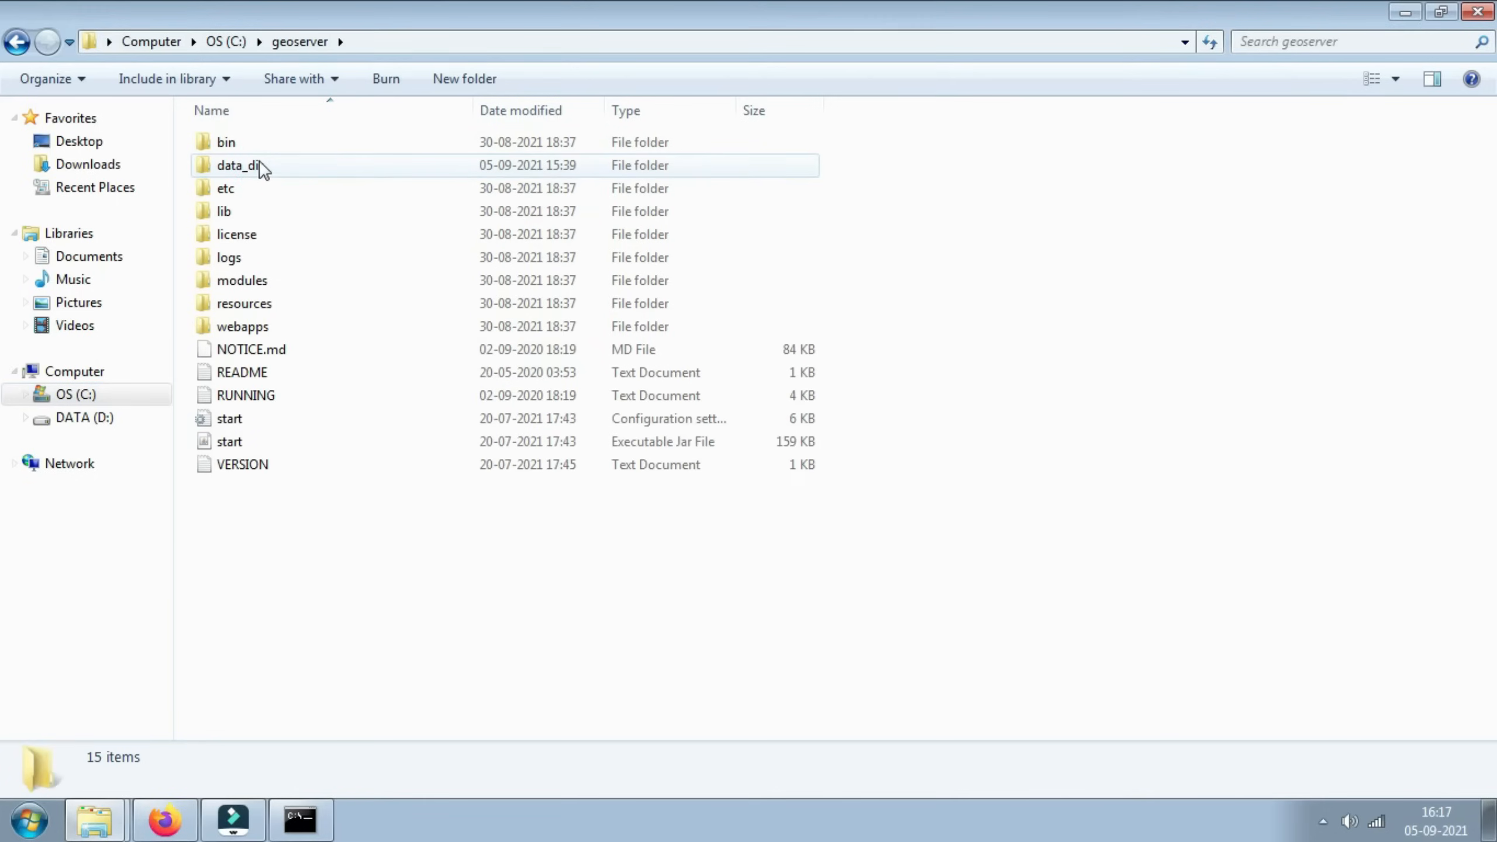
pyautogui.doubleClick(247, 325)
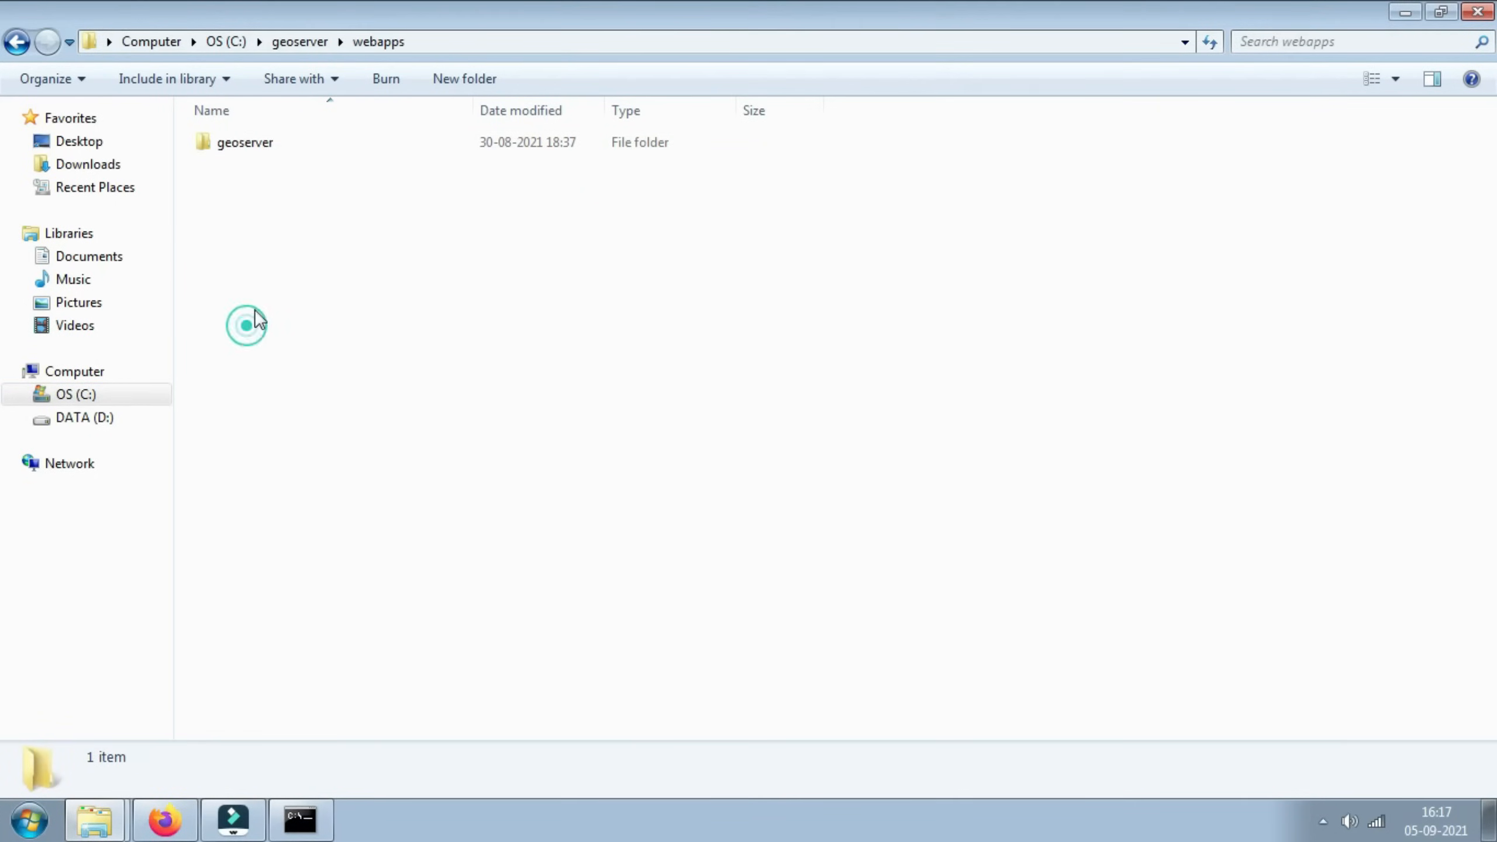
pyautogui.doubleClick(264, 145)
pyautogui.doubleClick(249, 145)
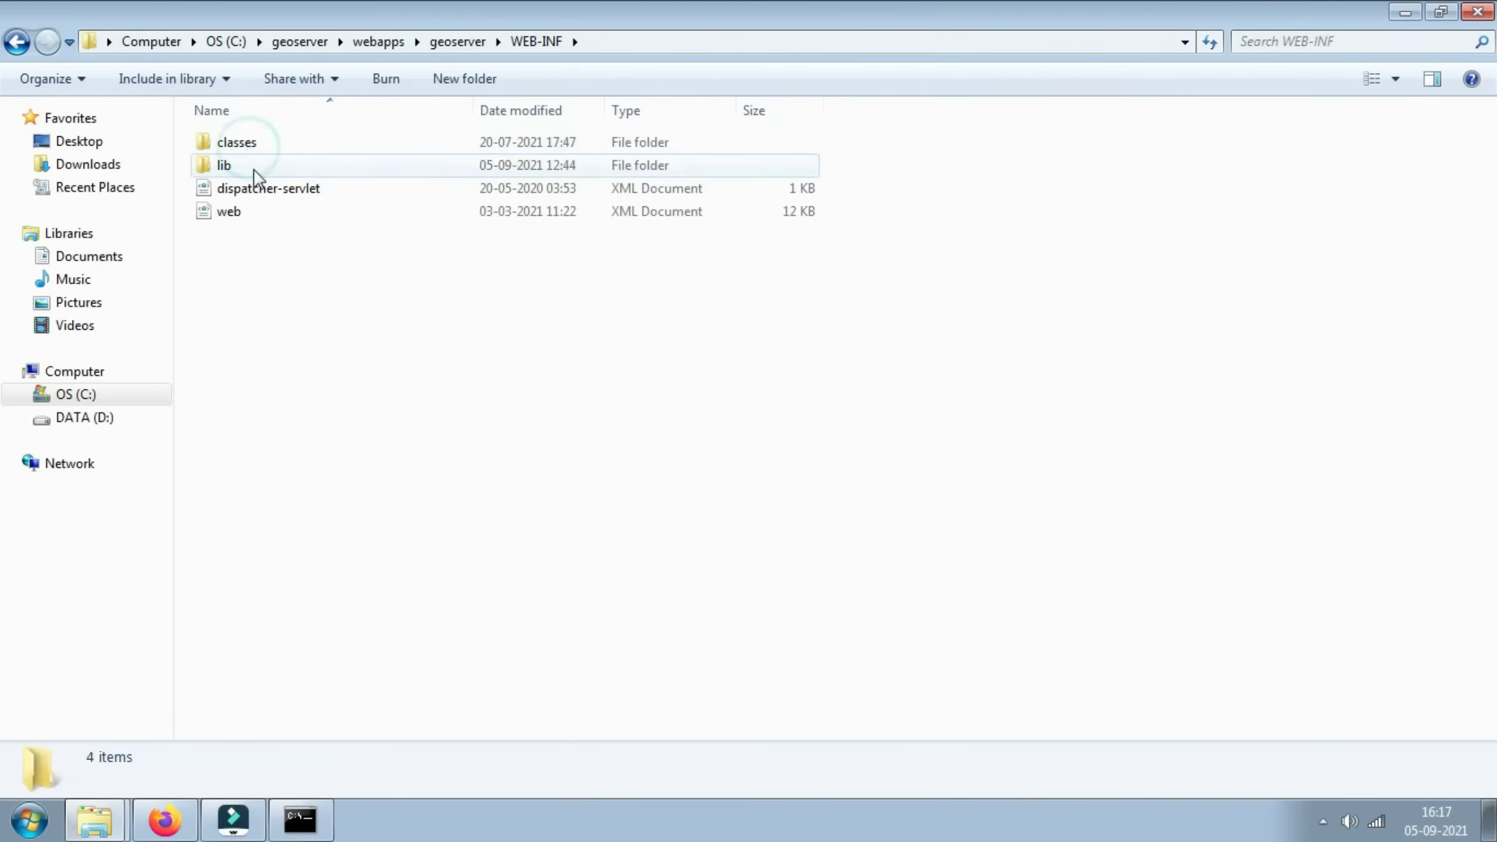
pyautogui.click(229, 168)
pyautogui.doubleClick(229, 168)
pyautogui.rightClick(996, 443)
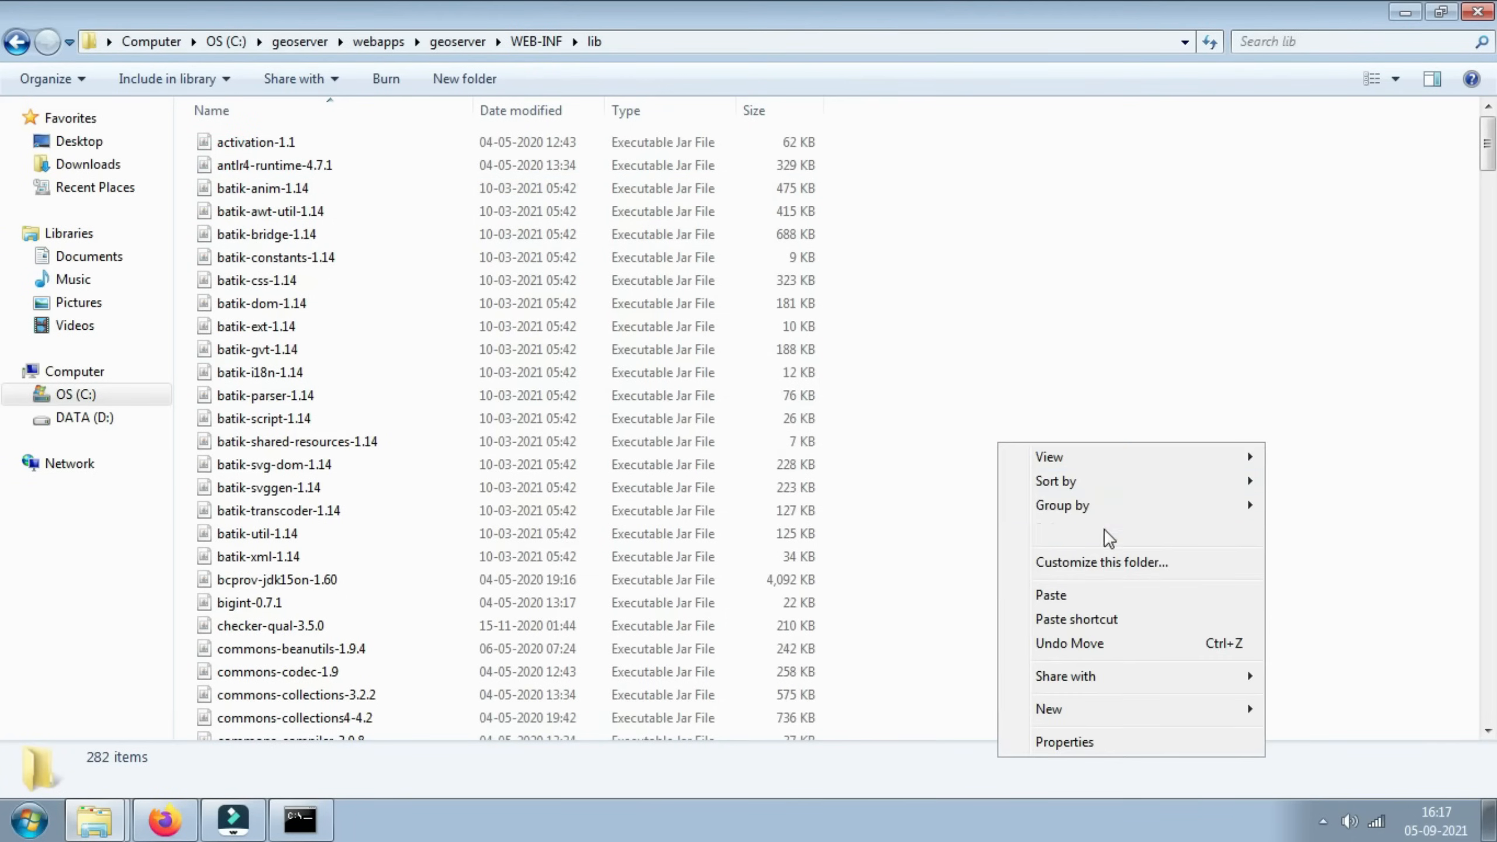
pyautogui.click(1071, 597)
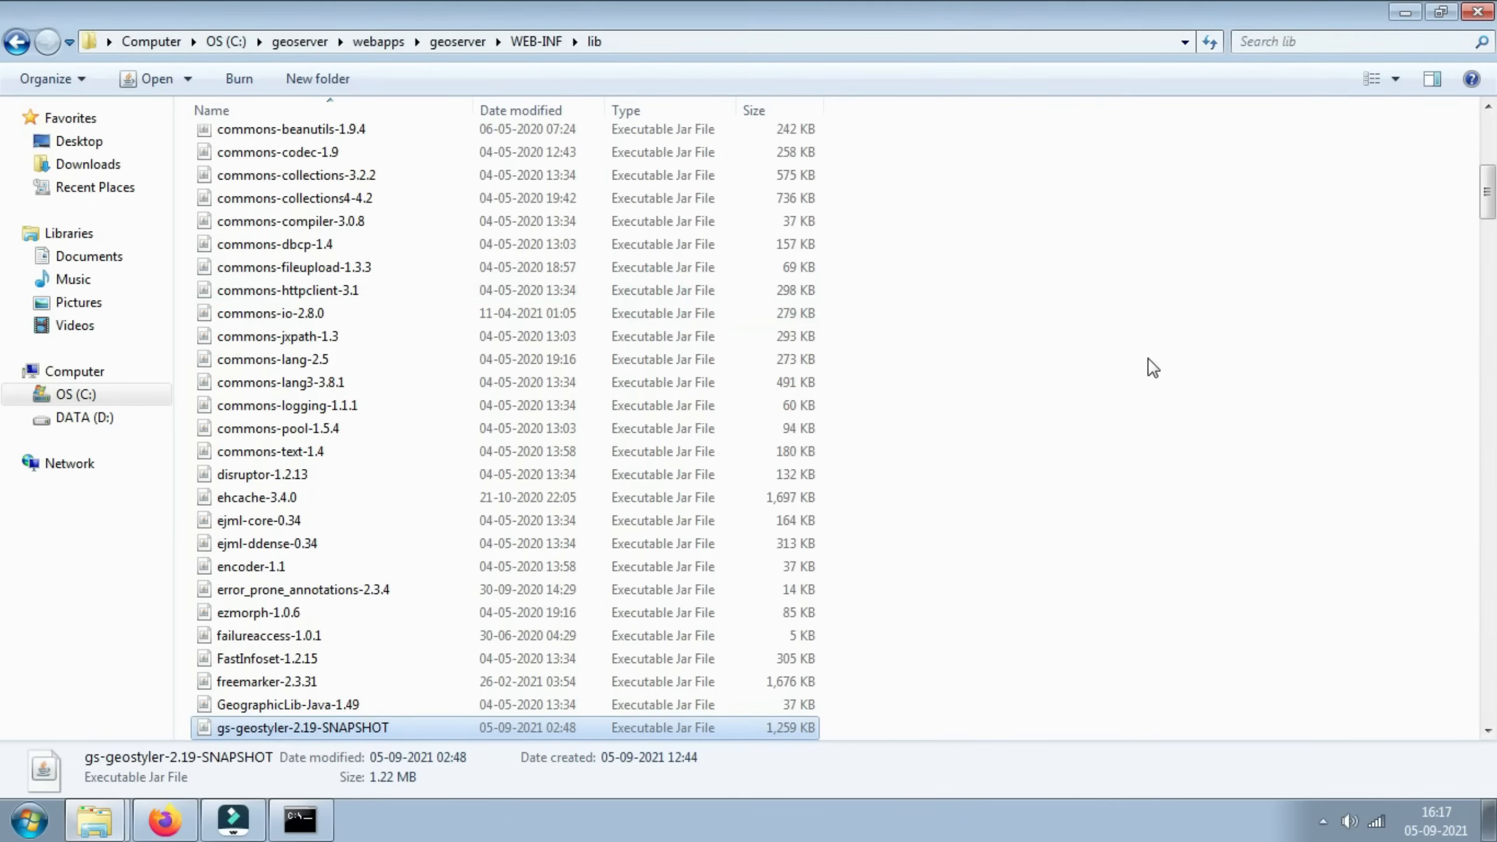
pyautogui.click(1152, 368)
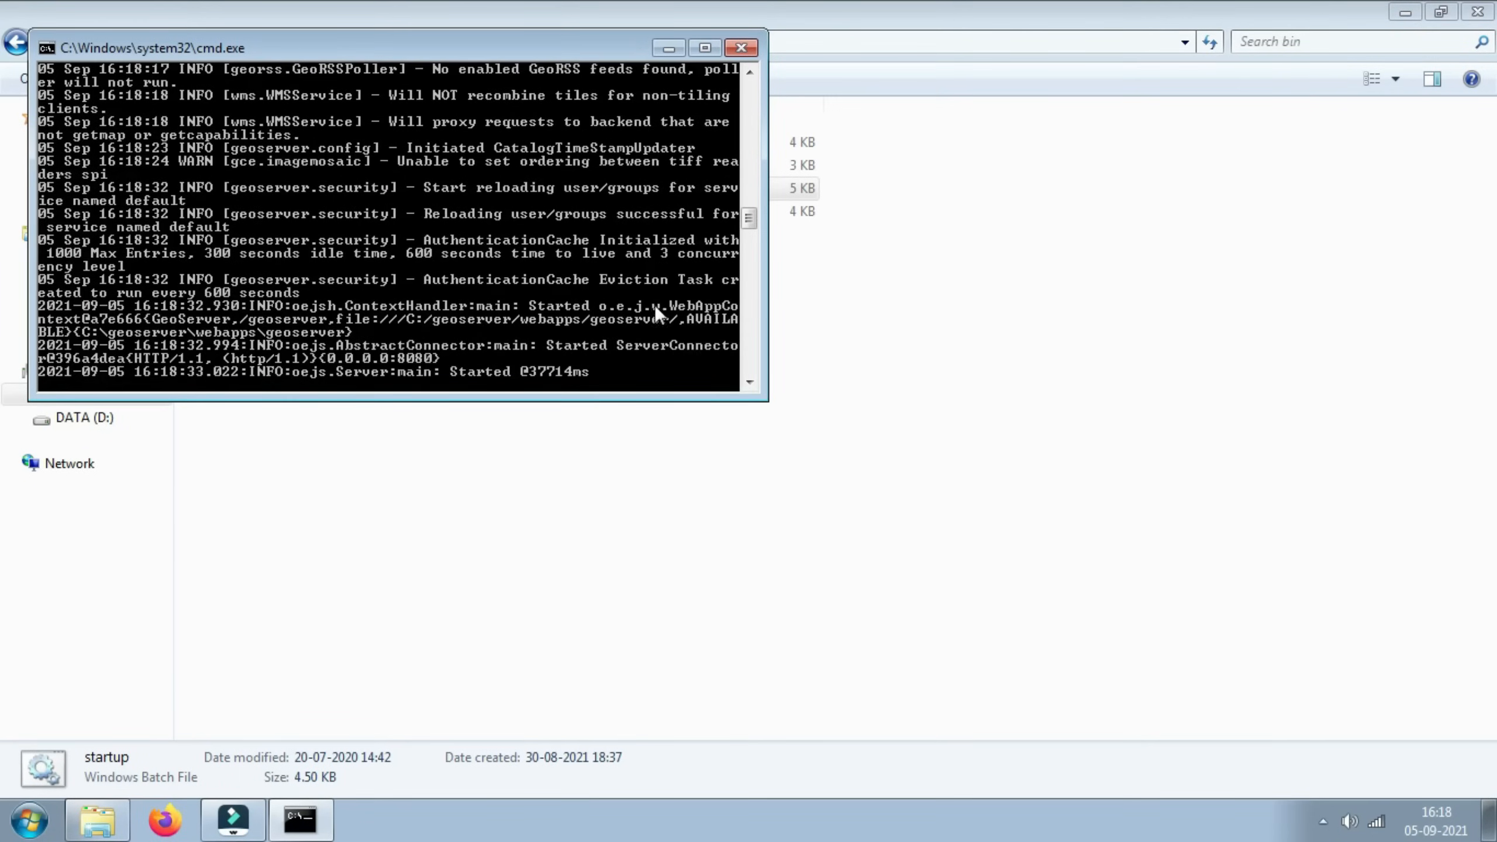
pyautogui.click(668, 48)
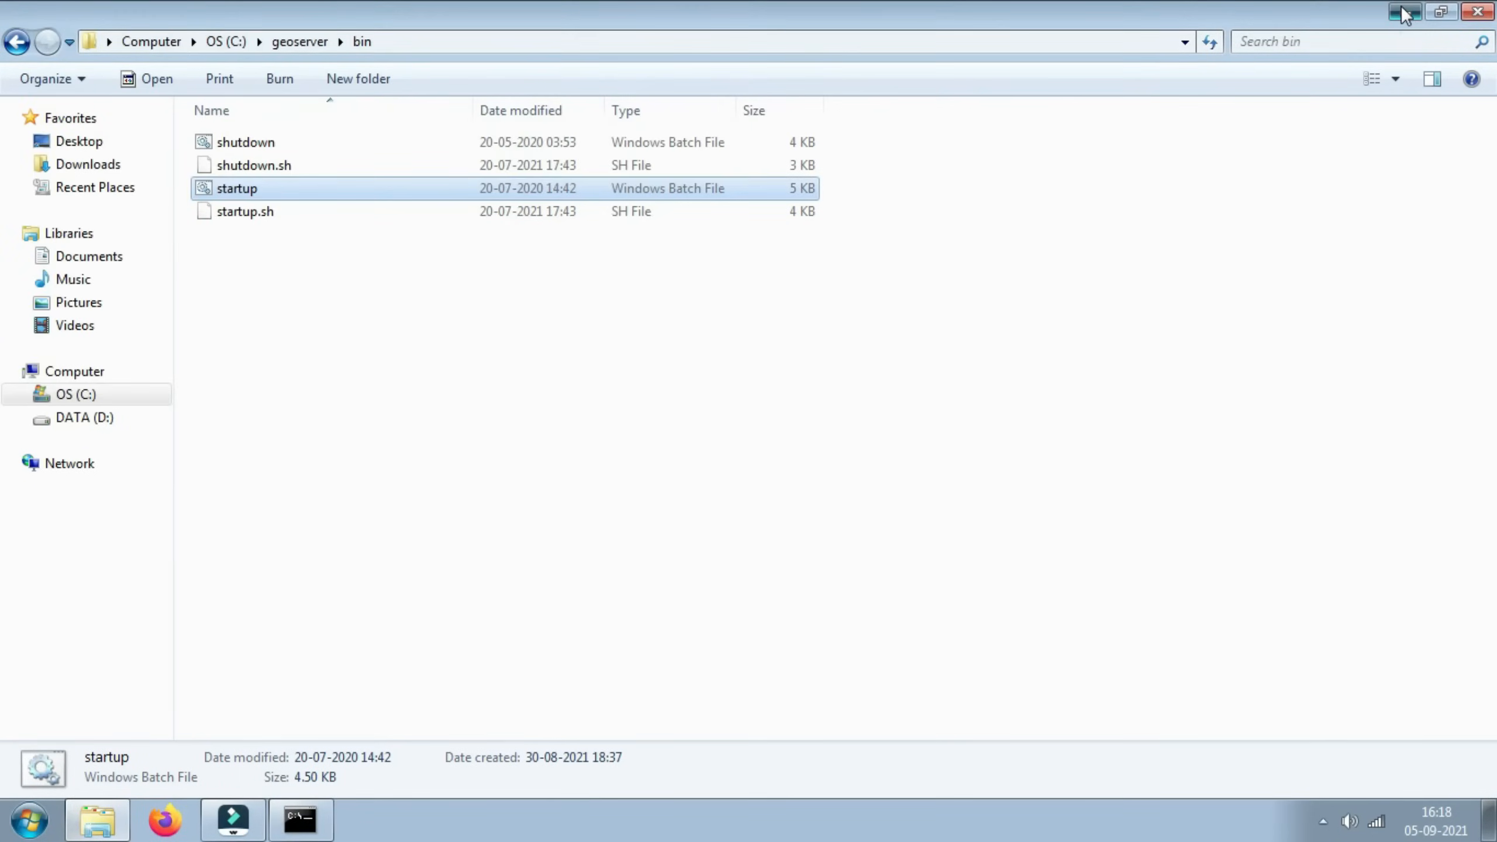
pyautogui.click(1405, 11)
pyautogui.click(148, 826)
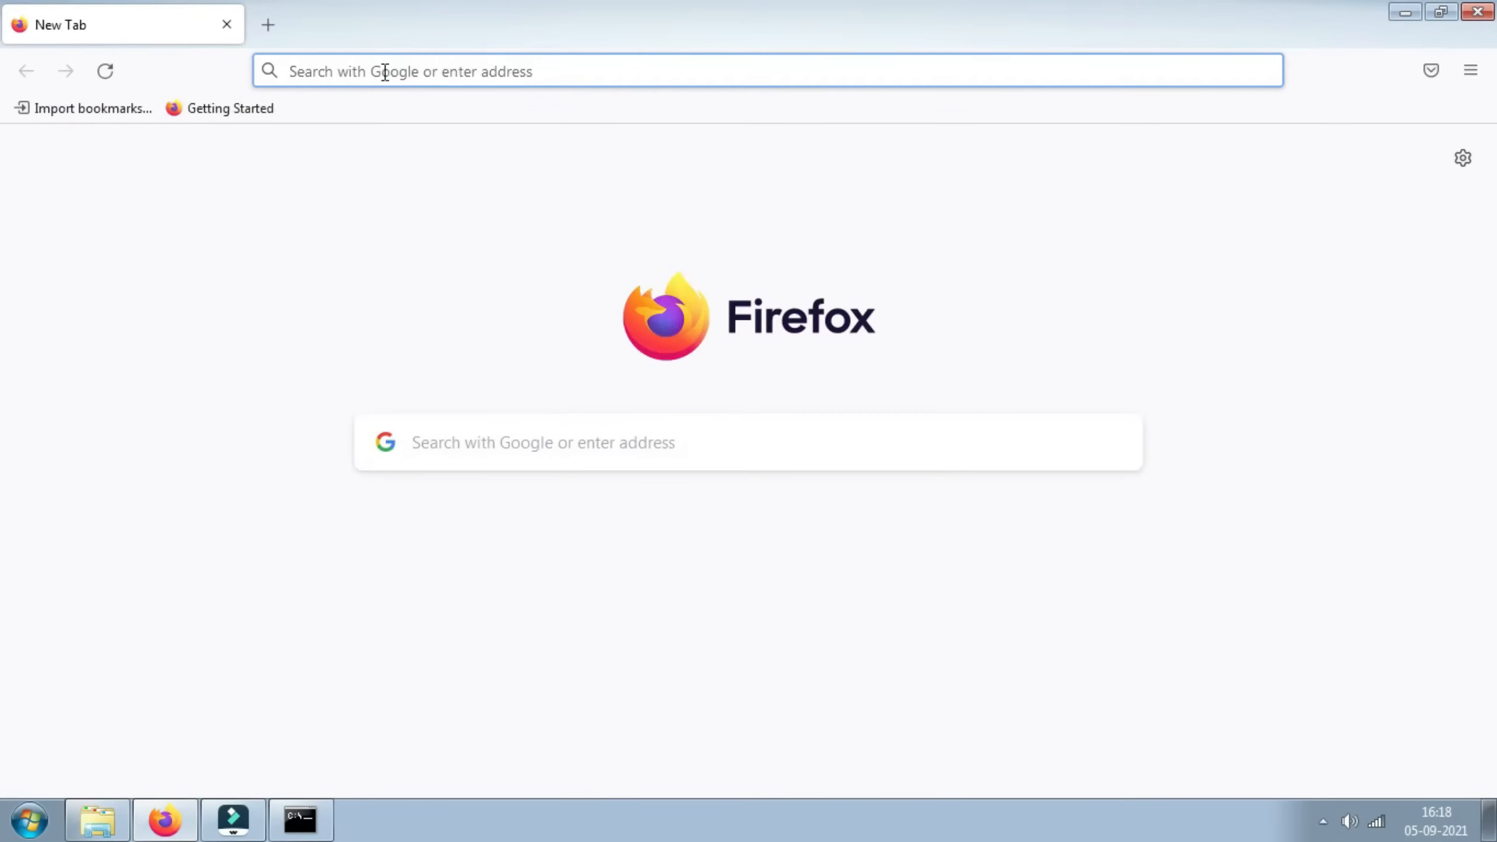
pyautogui.click(384, 72)
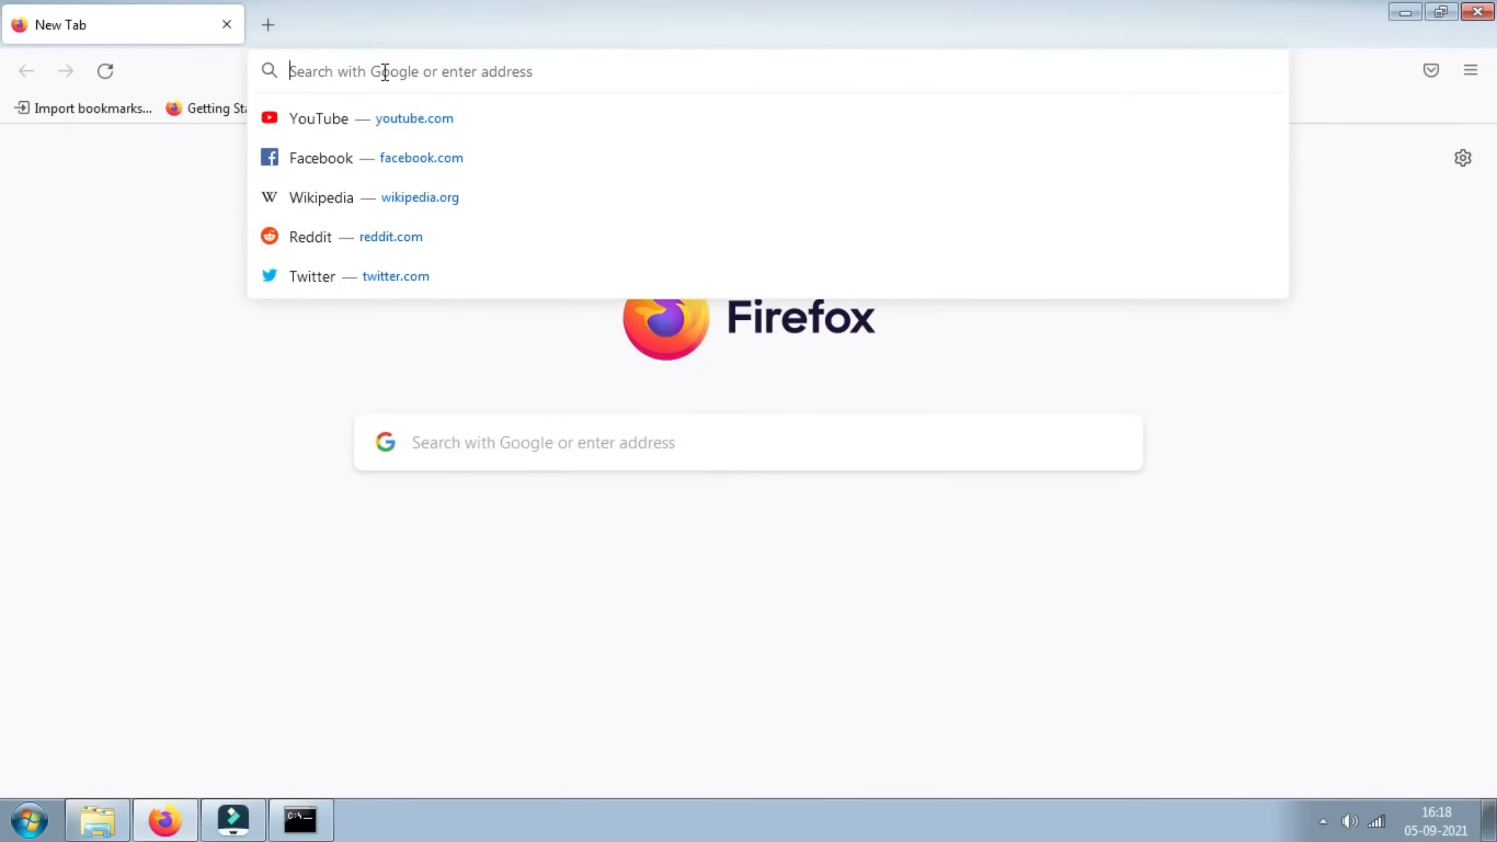
pyautogui.write('http:/')
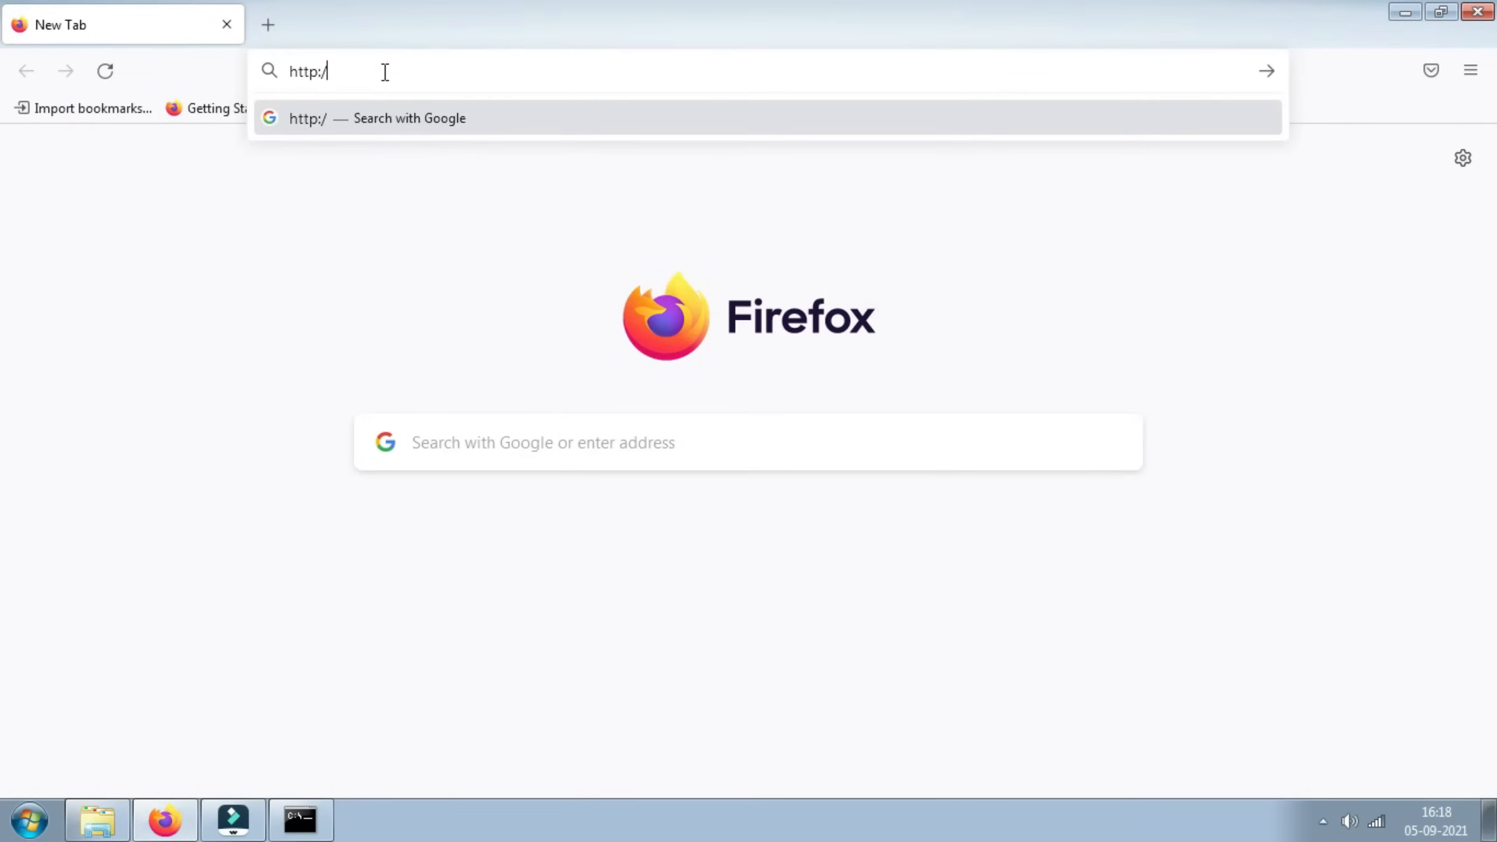
pyautogui.write('/local')
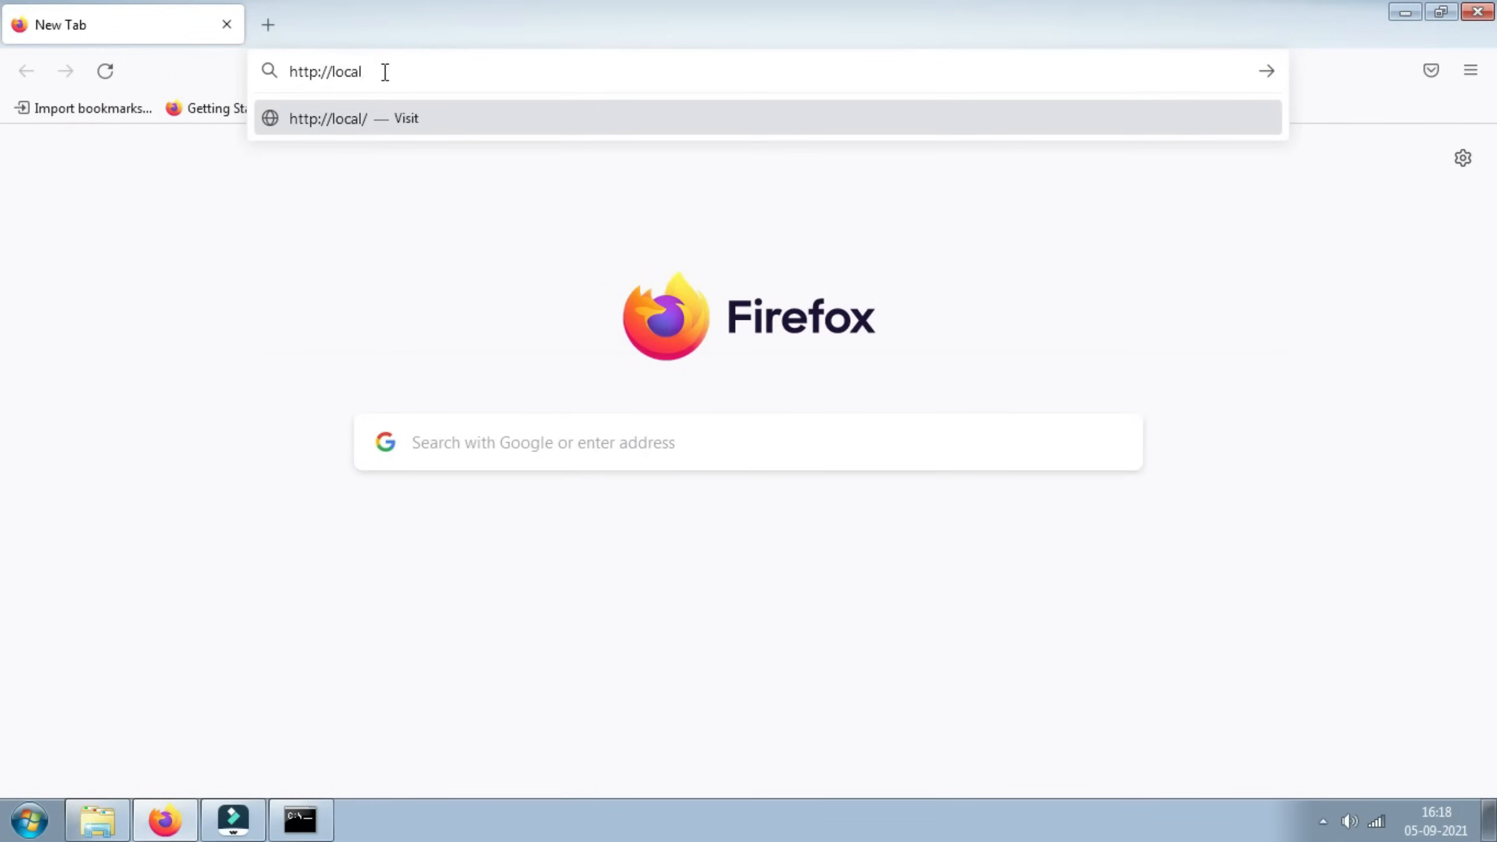
pyautogui.write('host:8080/geoserver')
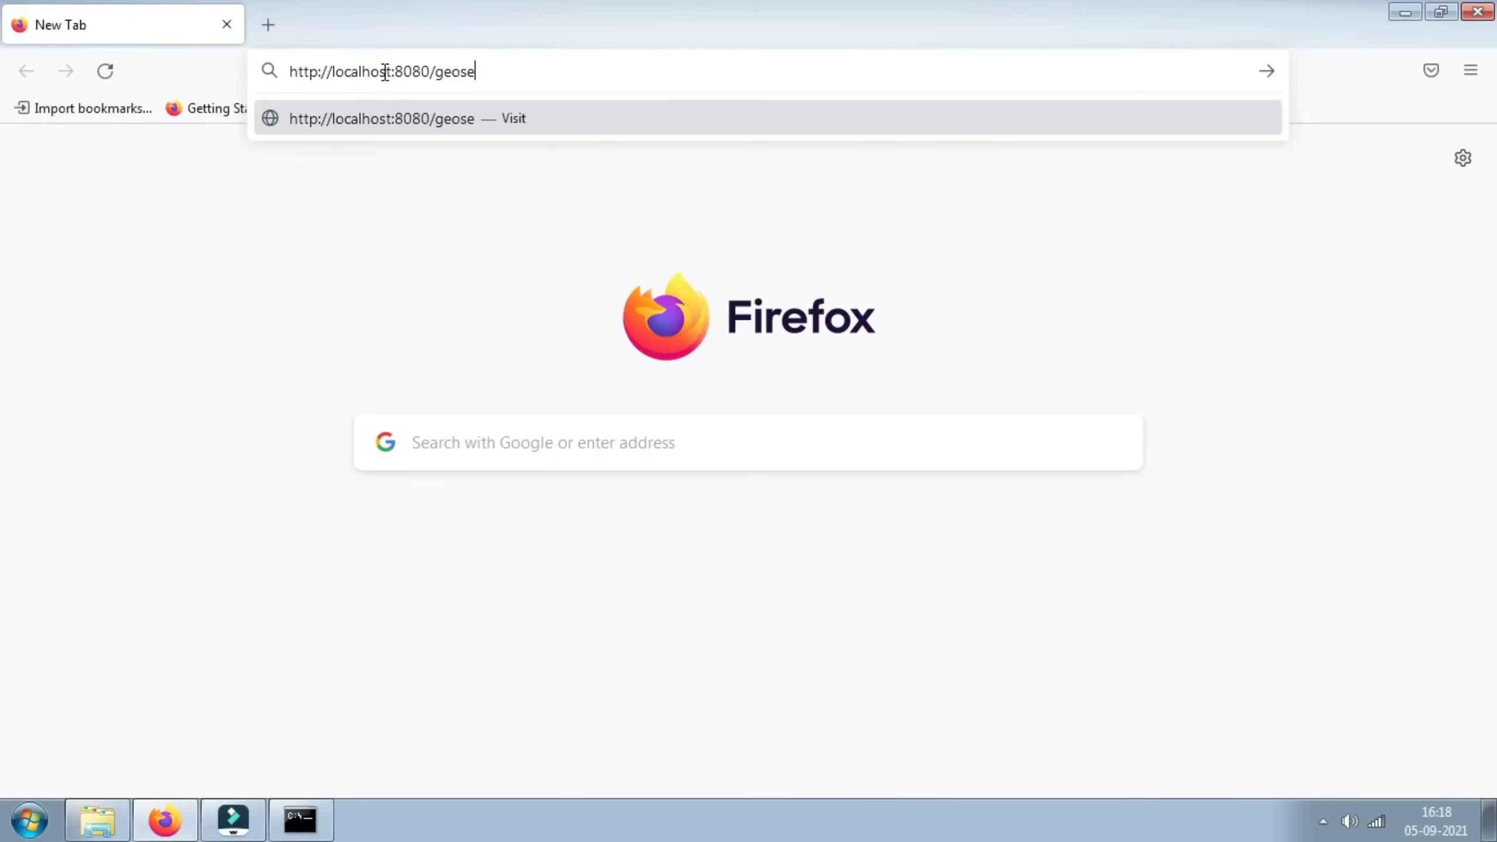
pyautogui.press('Return')
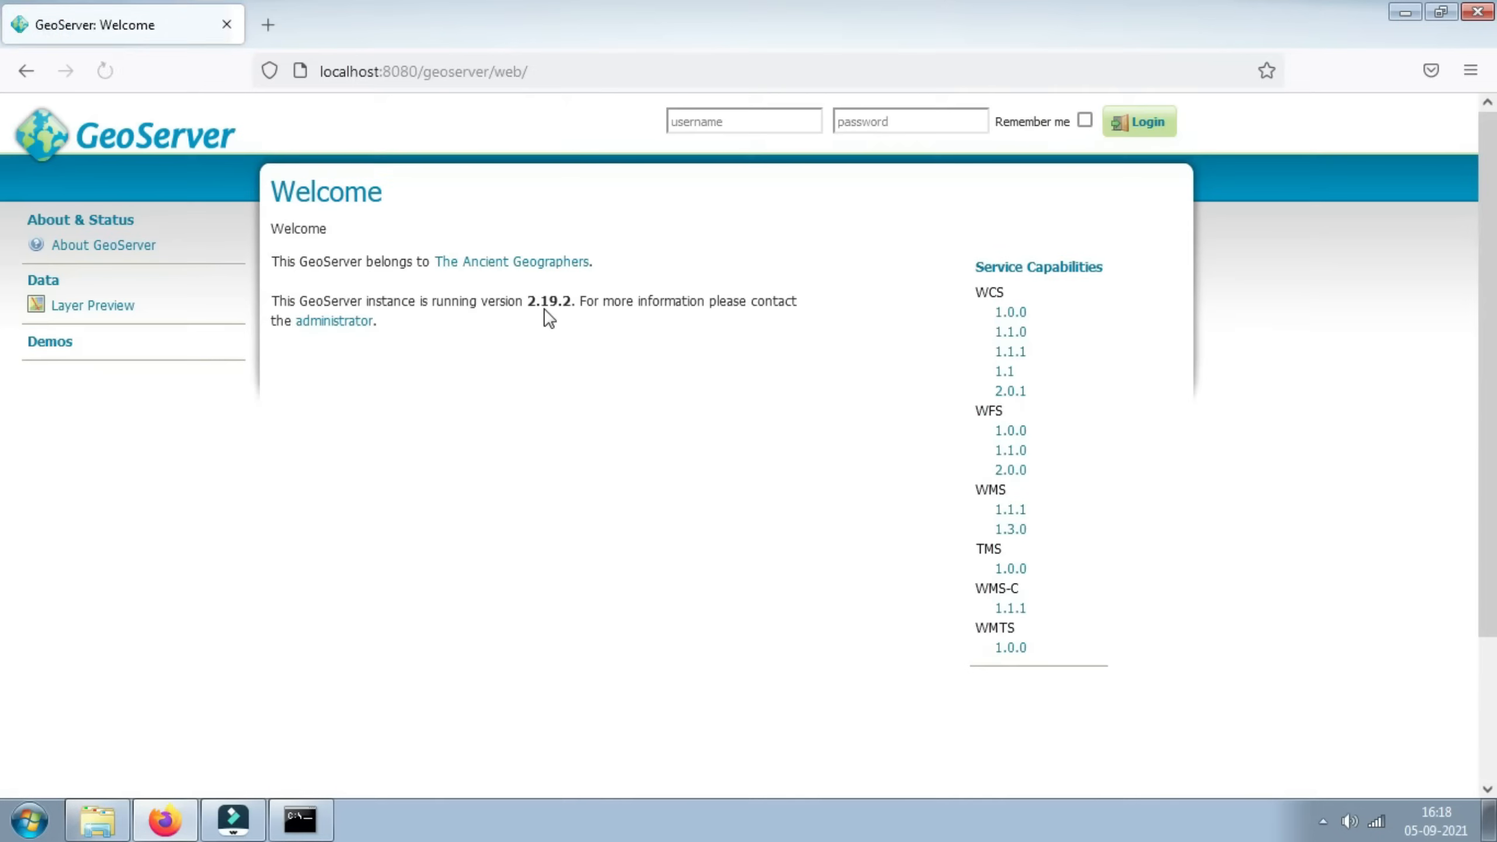
# Step: Log in to GeoServer with the admin username and the account password
pyautogui.click(741, 130)
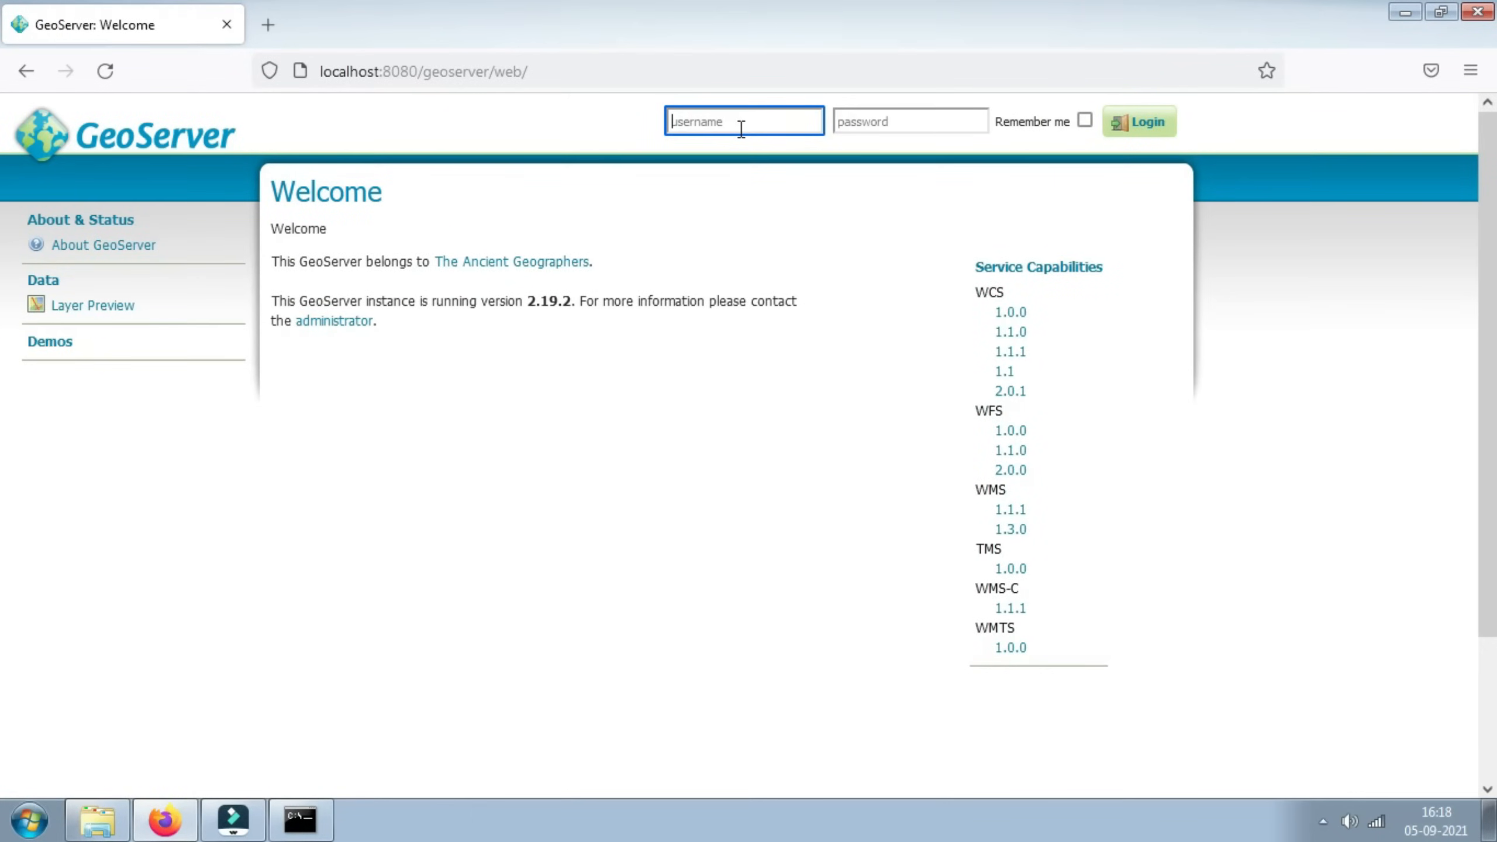
pyautogui.press('Tab')
pyautogui.write('g')
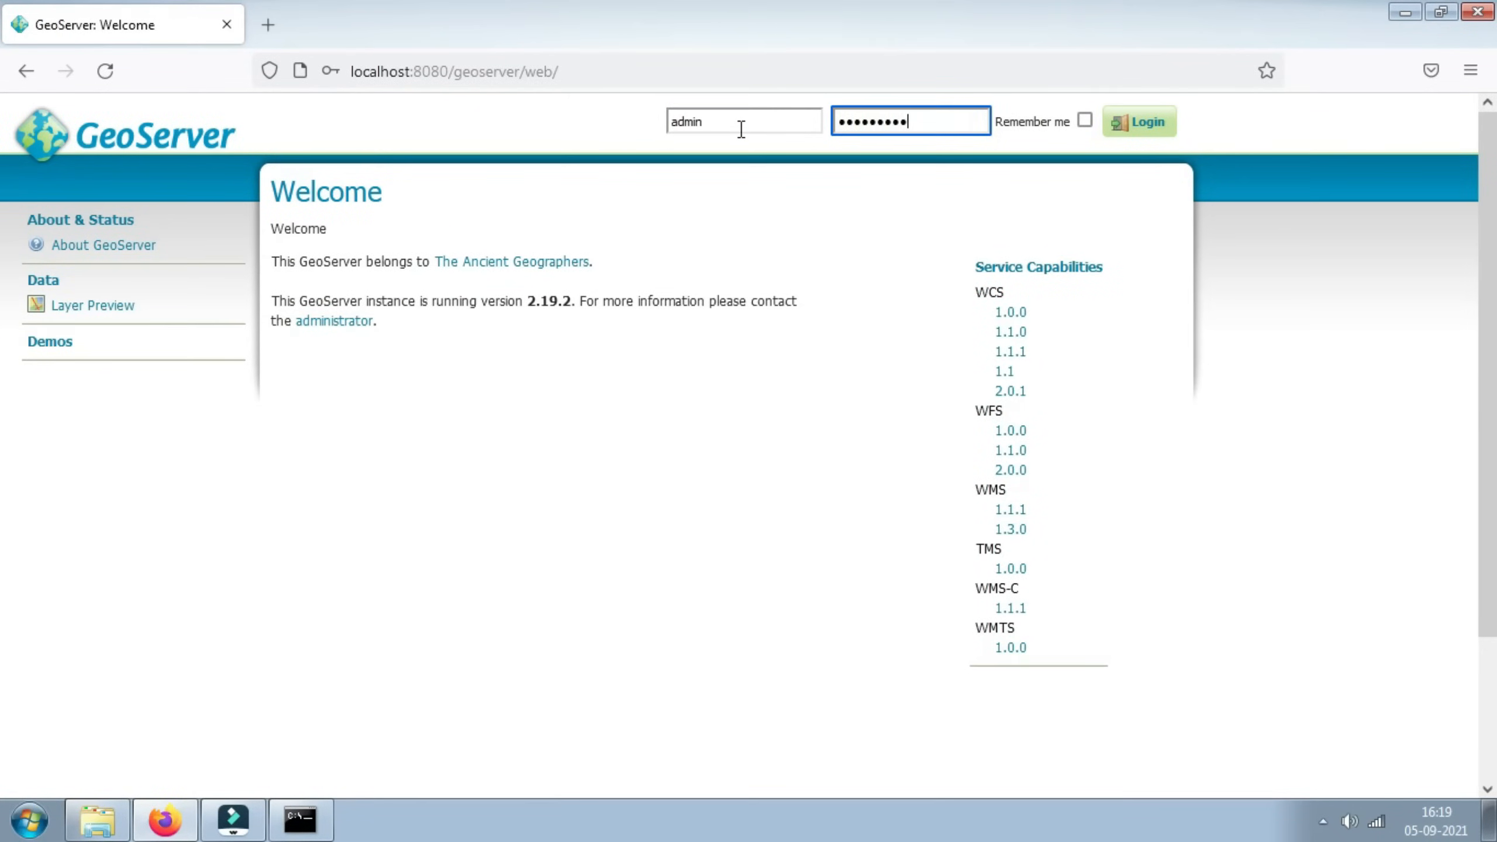
pyautogui.click(1137, 125)
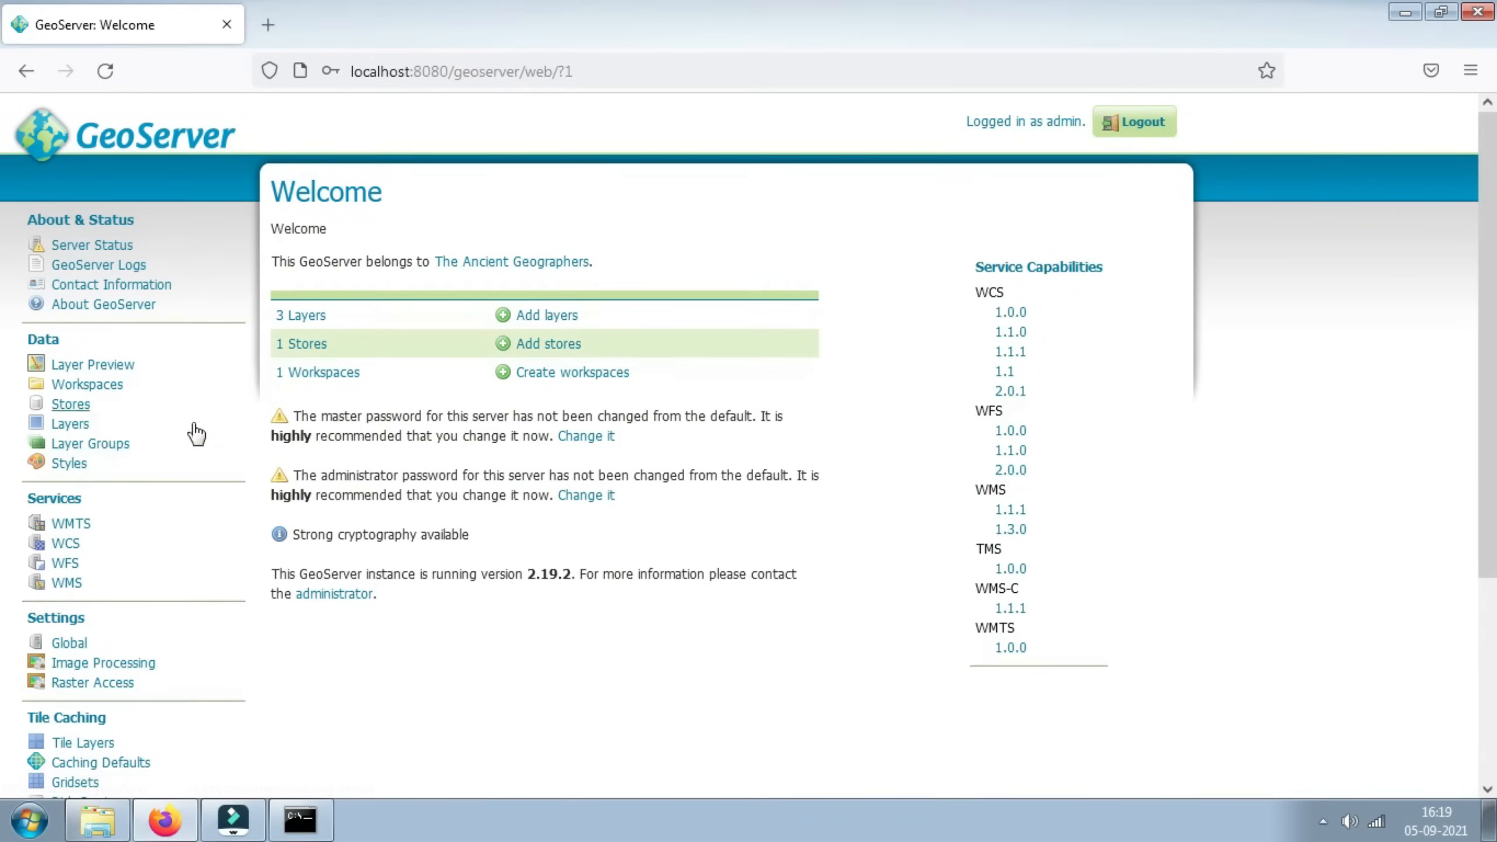
# Step: Open the states style of the adSys workspace from the GeoServer styles list for editing
pyautogui.click(71, 465)
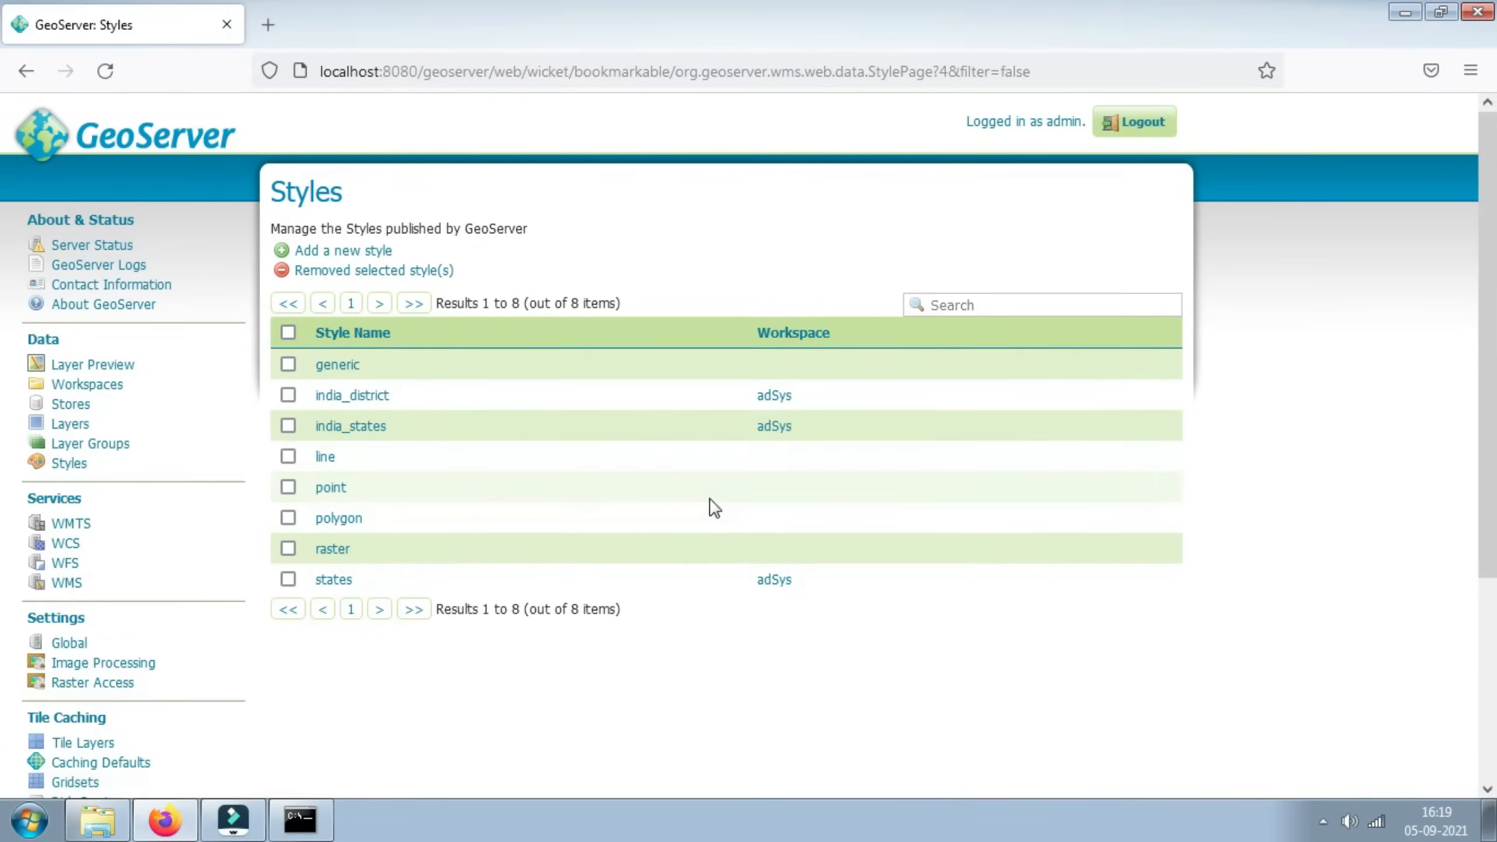
pyautogui.click(341, 580)
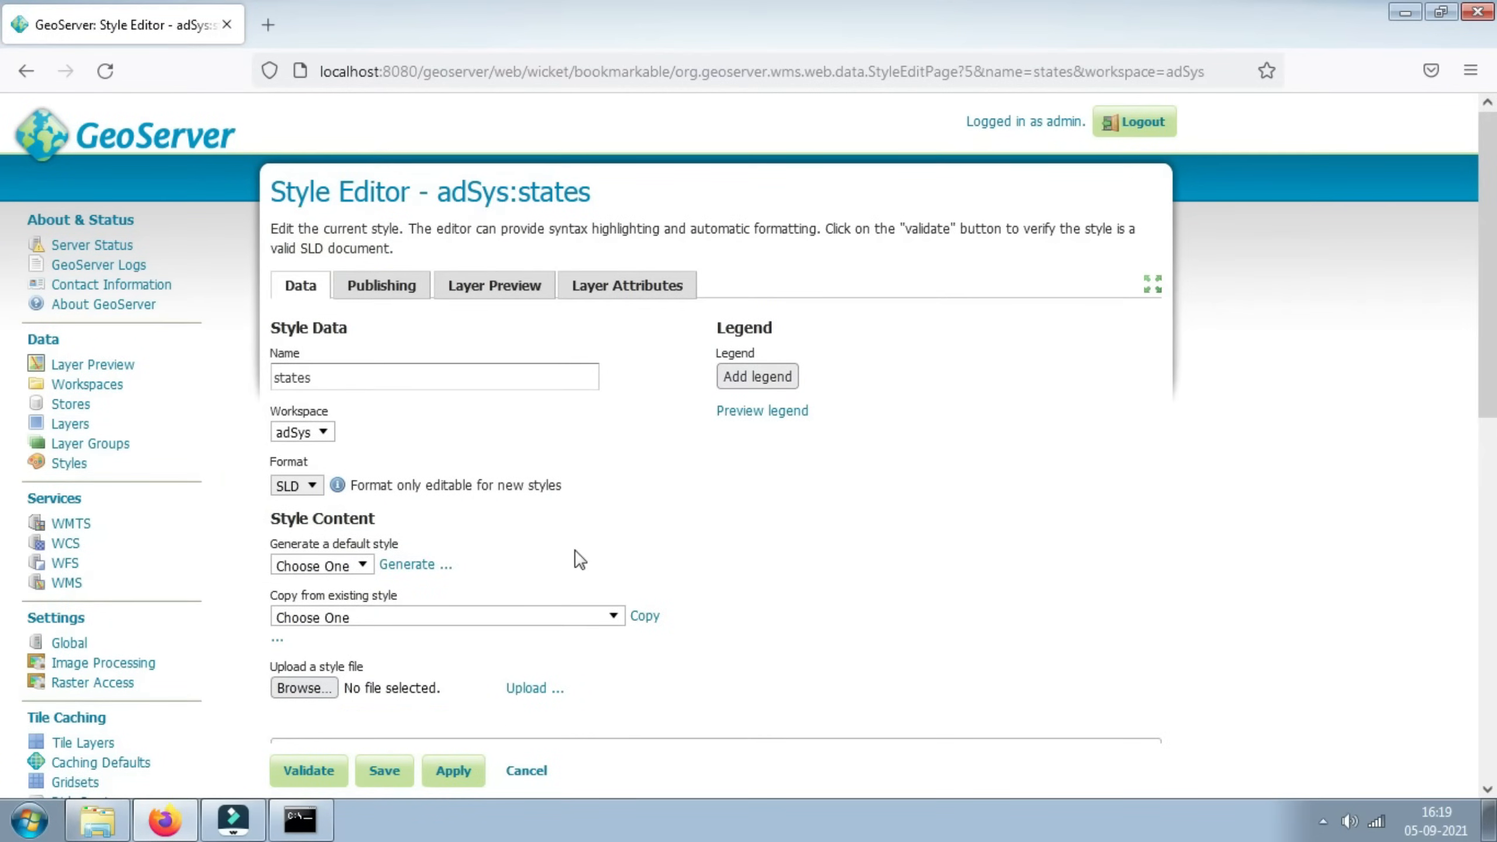
pyautogui.scroll(-4, 738, 557)
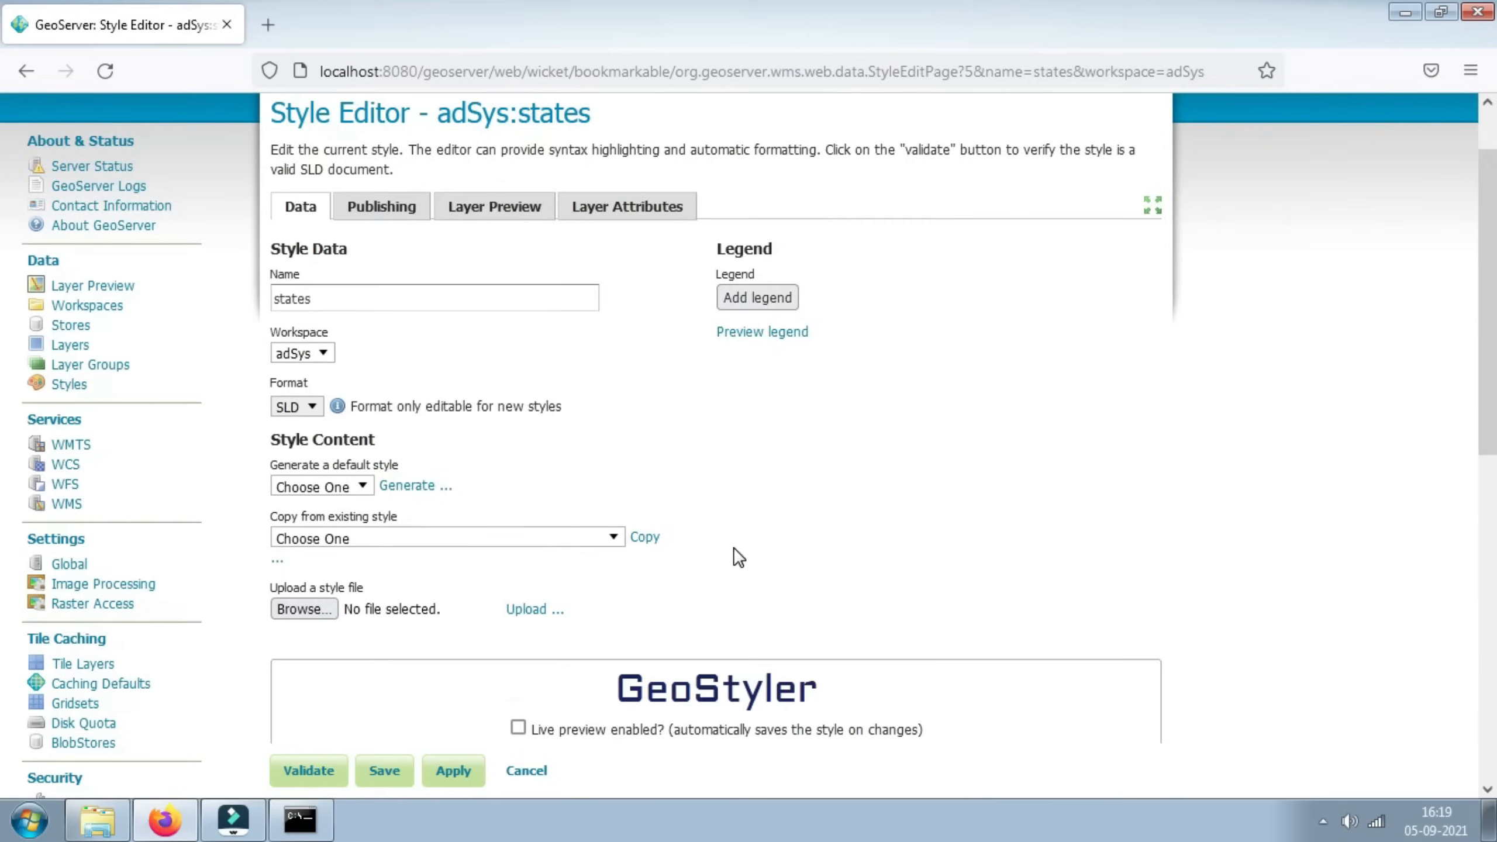
pyautogui.moveTo(624, 541); pyautogui.dragTo(858, 537)
pyautogui.click(1000, 404)
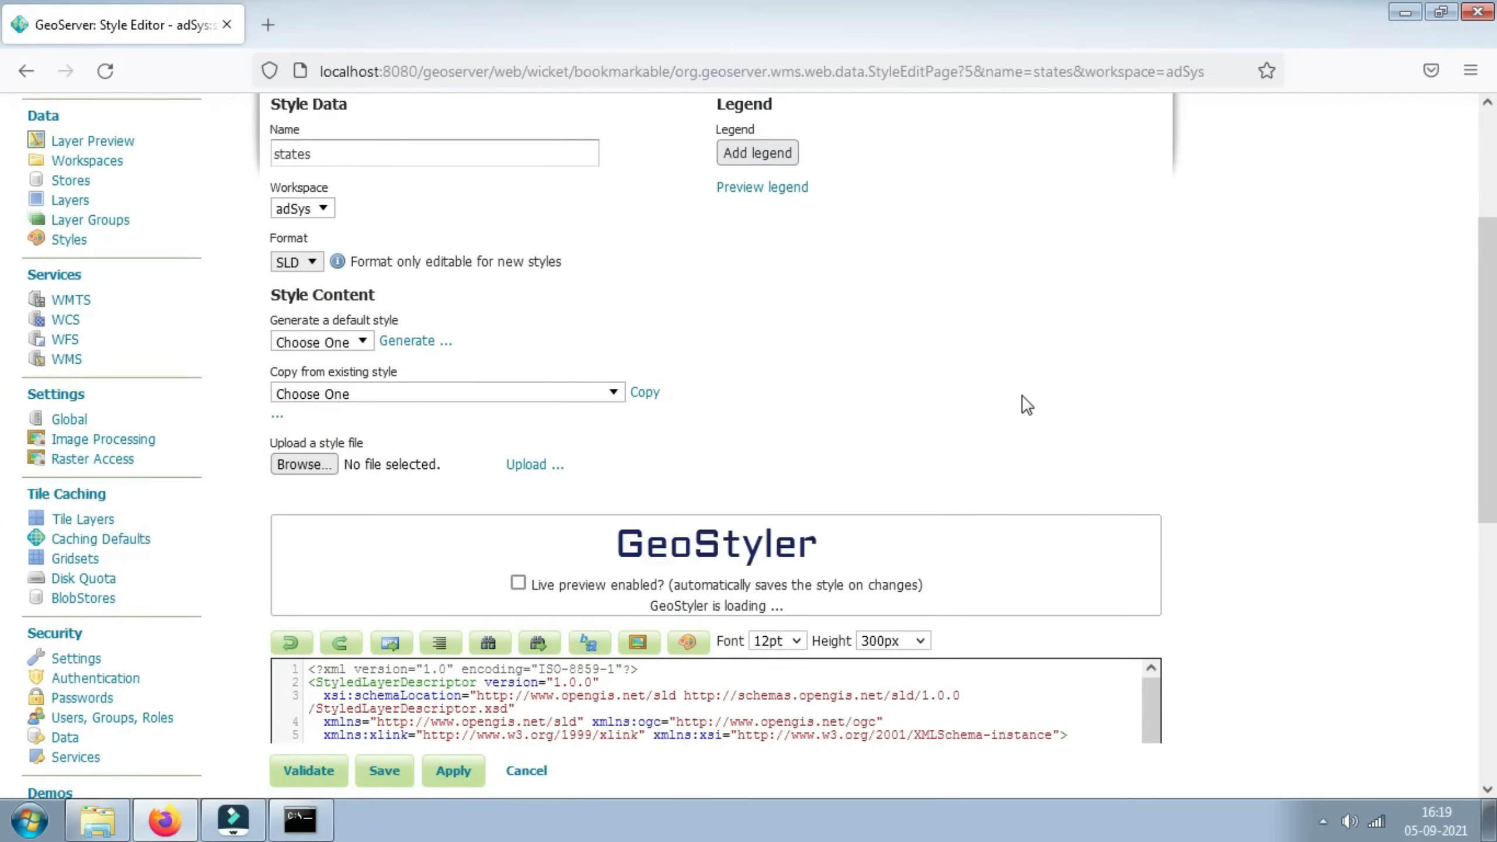
# Step: Examine the fill and stroke parameters in the states style's SLD code and the matching rule in the GeoStyler table
pyautogui.scroll(-6, 1023, 405)
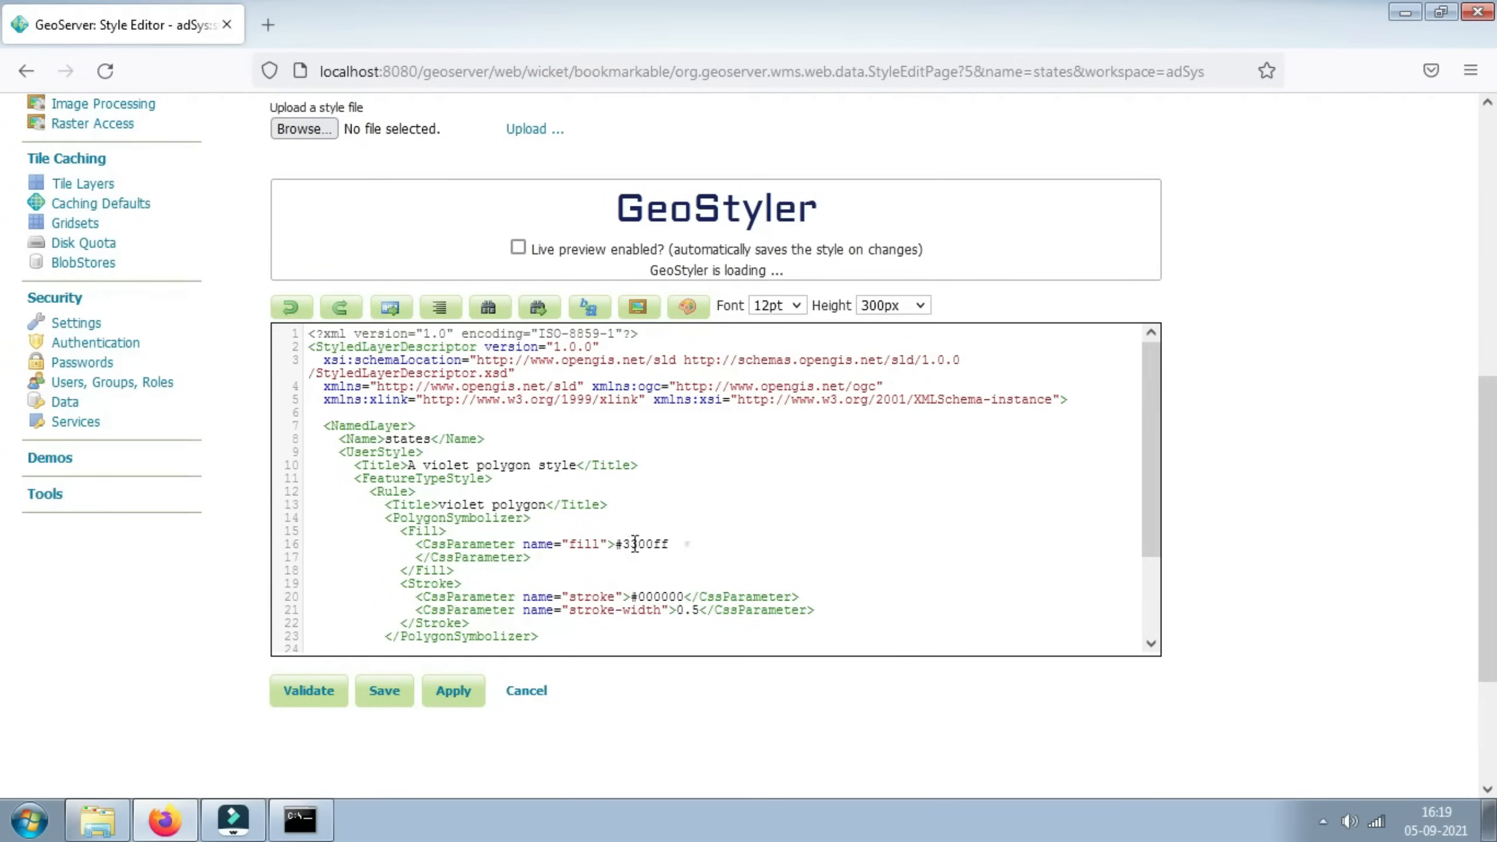
pyautogui.moveTo(669, 544); pyautogui.dragTo(570, 545)
pyautogui.moveTo(844, 610); pyautogui.dragTo(500, 597)
pyautogui.click(701, 663)
pyautogui.scroll(-2, 809, 675)
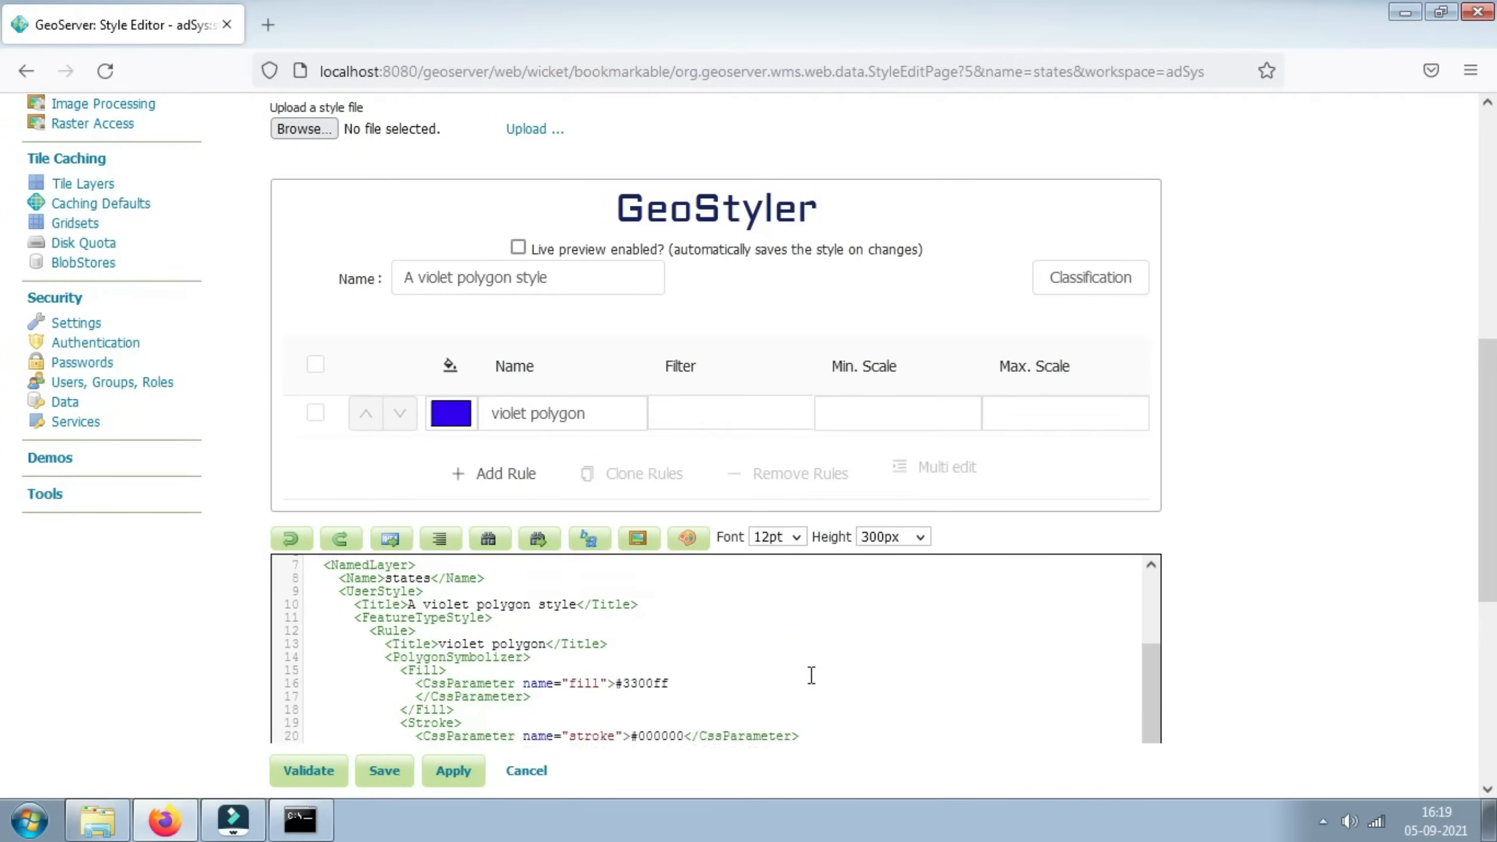
pyautogui.moveTo(1486, 570); pyautogui.dragTo(1471, 656)
pyautogui.moveTo(852, 532); pyautogui.dragTo(339, 447)
pyautogui.click(1382, 552)
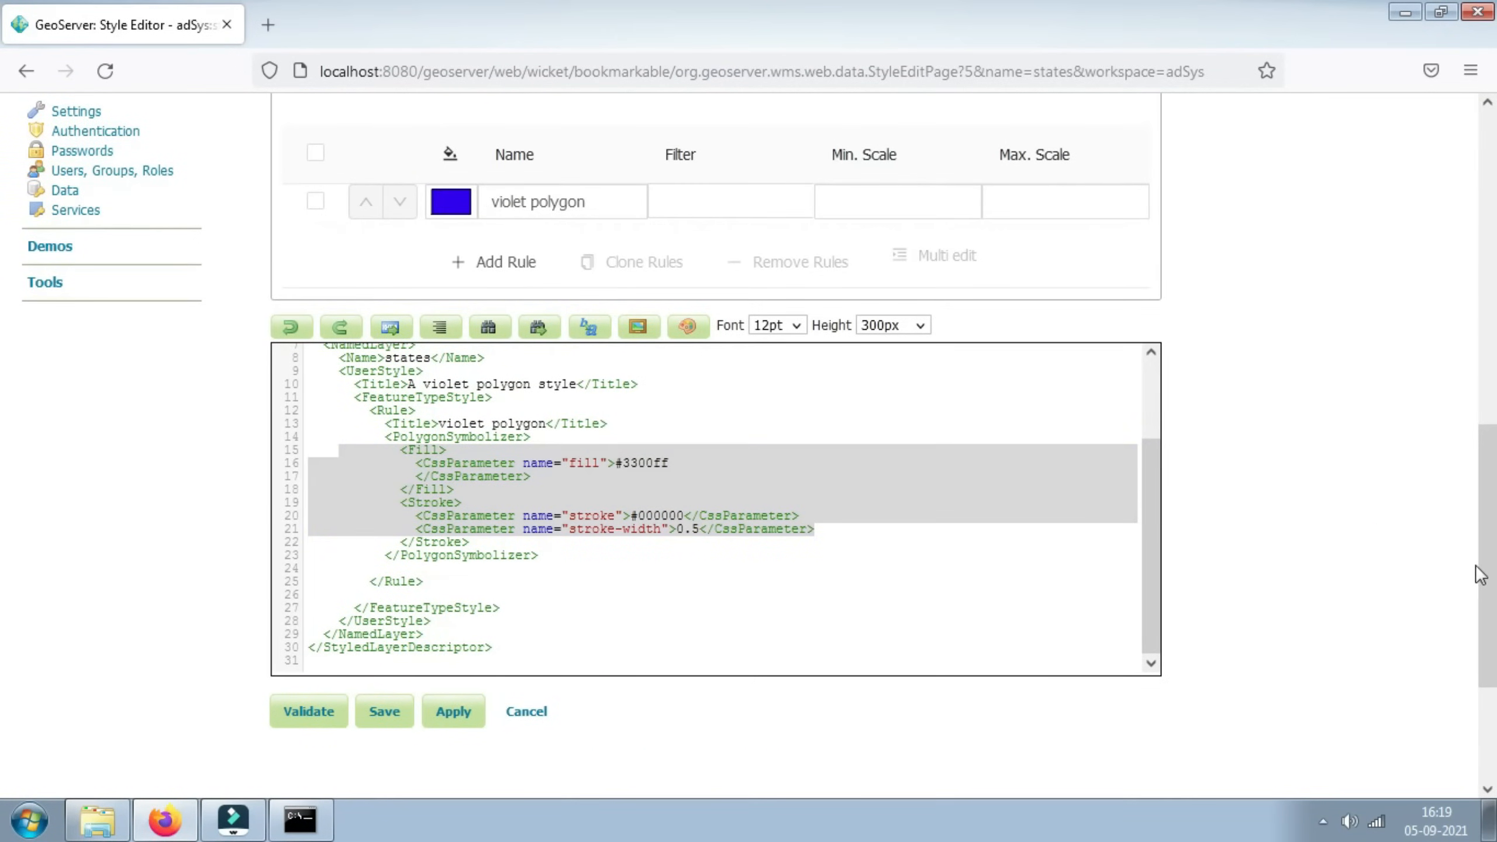
pyautogui.moveTo(1485, 569); pyautogui.dragTo(1494, 463)
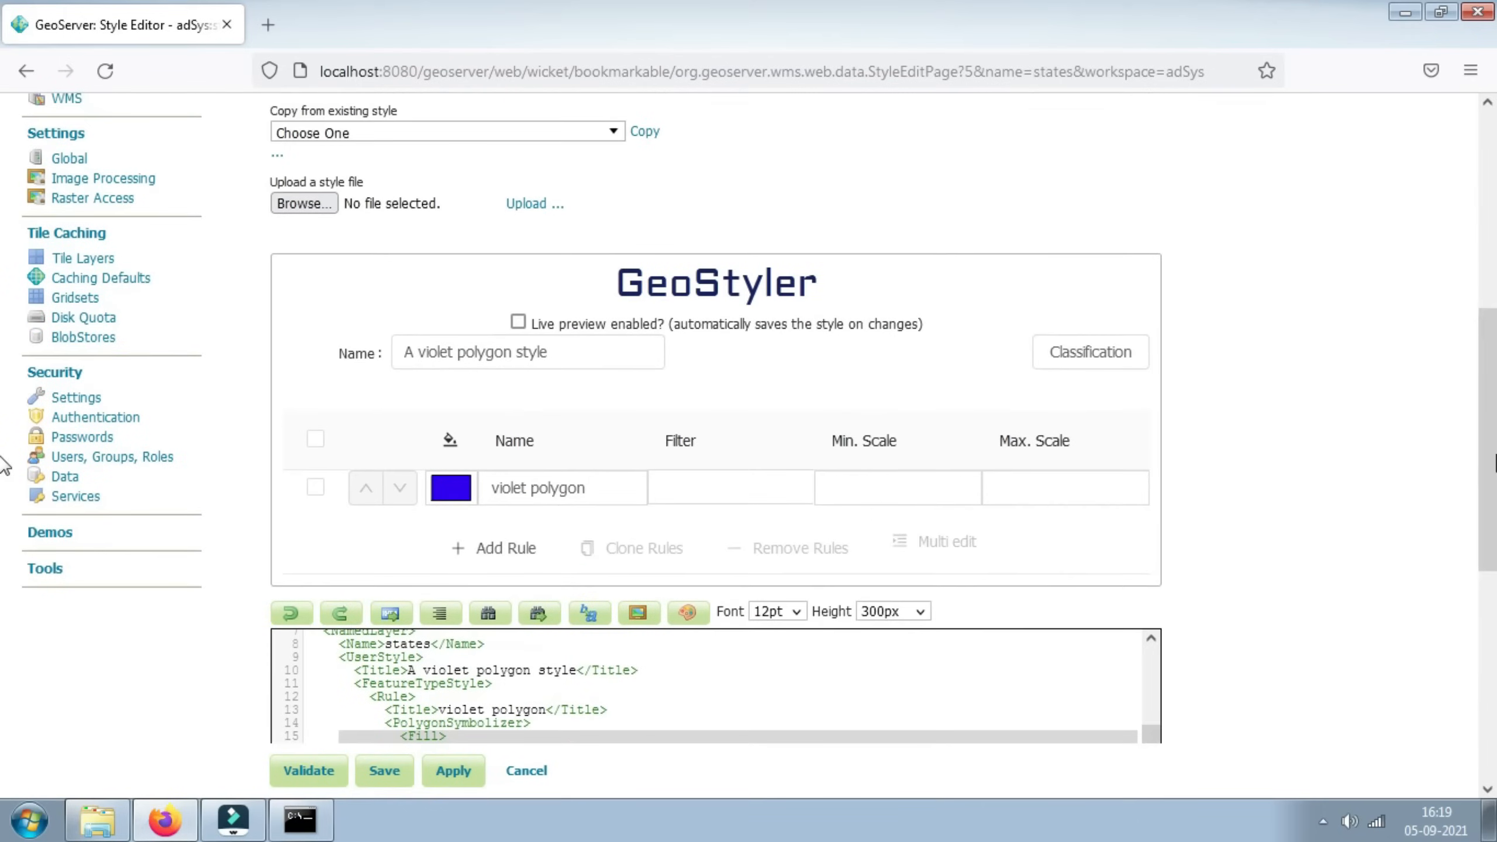
pyautogui.click(1025, 684)
# Step: Show the style's layer preview on adSys:states and enable GeoStyler's live preview
pyautogui.scroll(6, 959, 415)
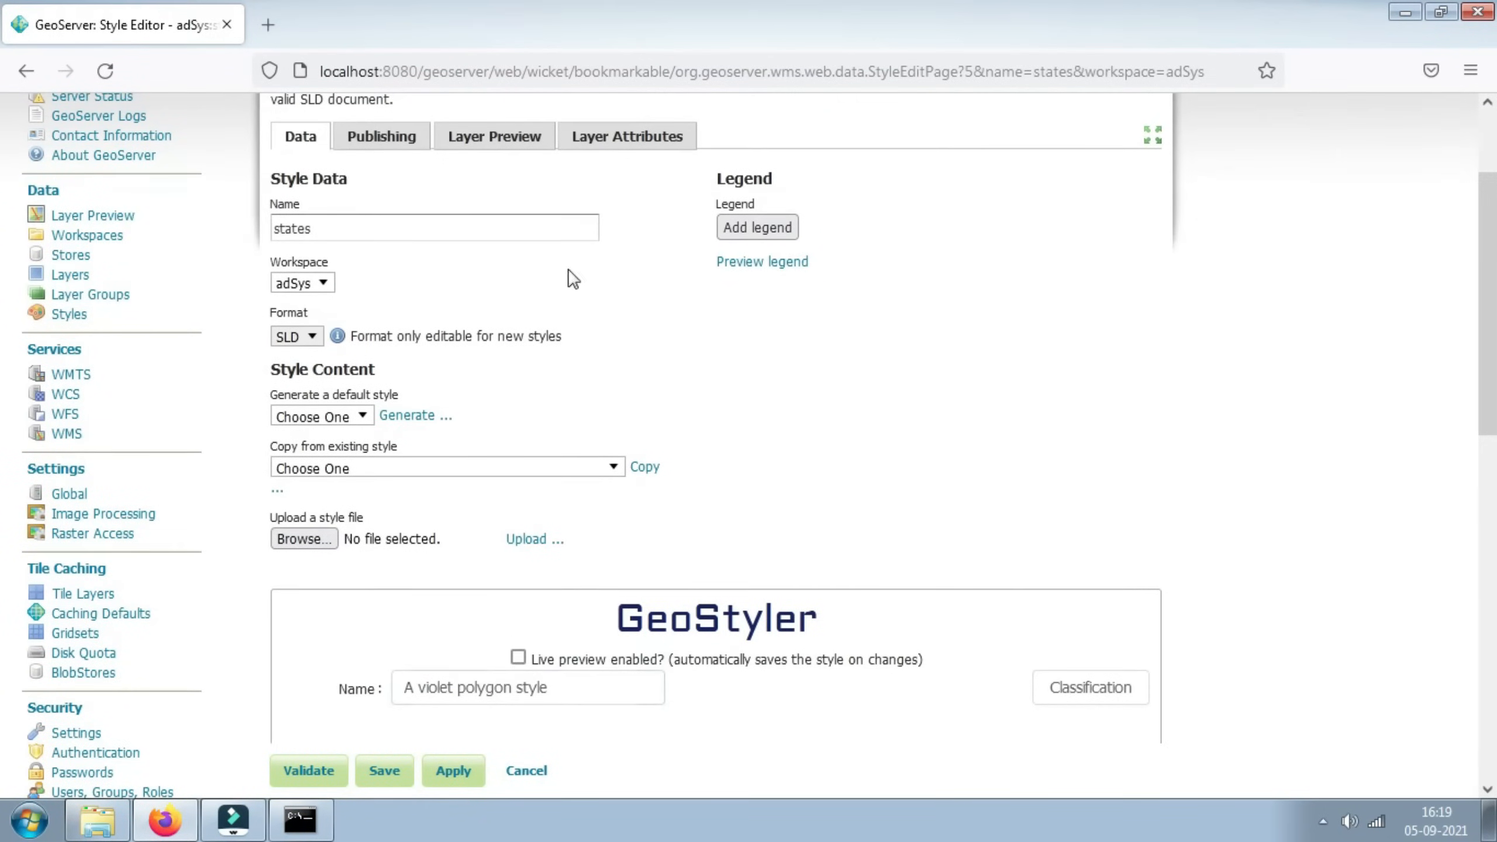
pyautogui.click(489, 146)
pyautogui.click(448, 172)
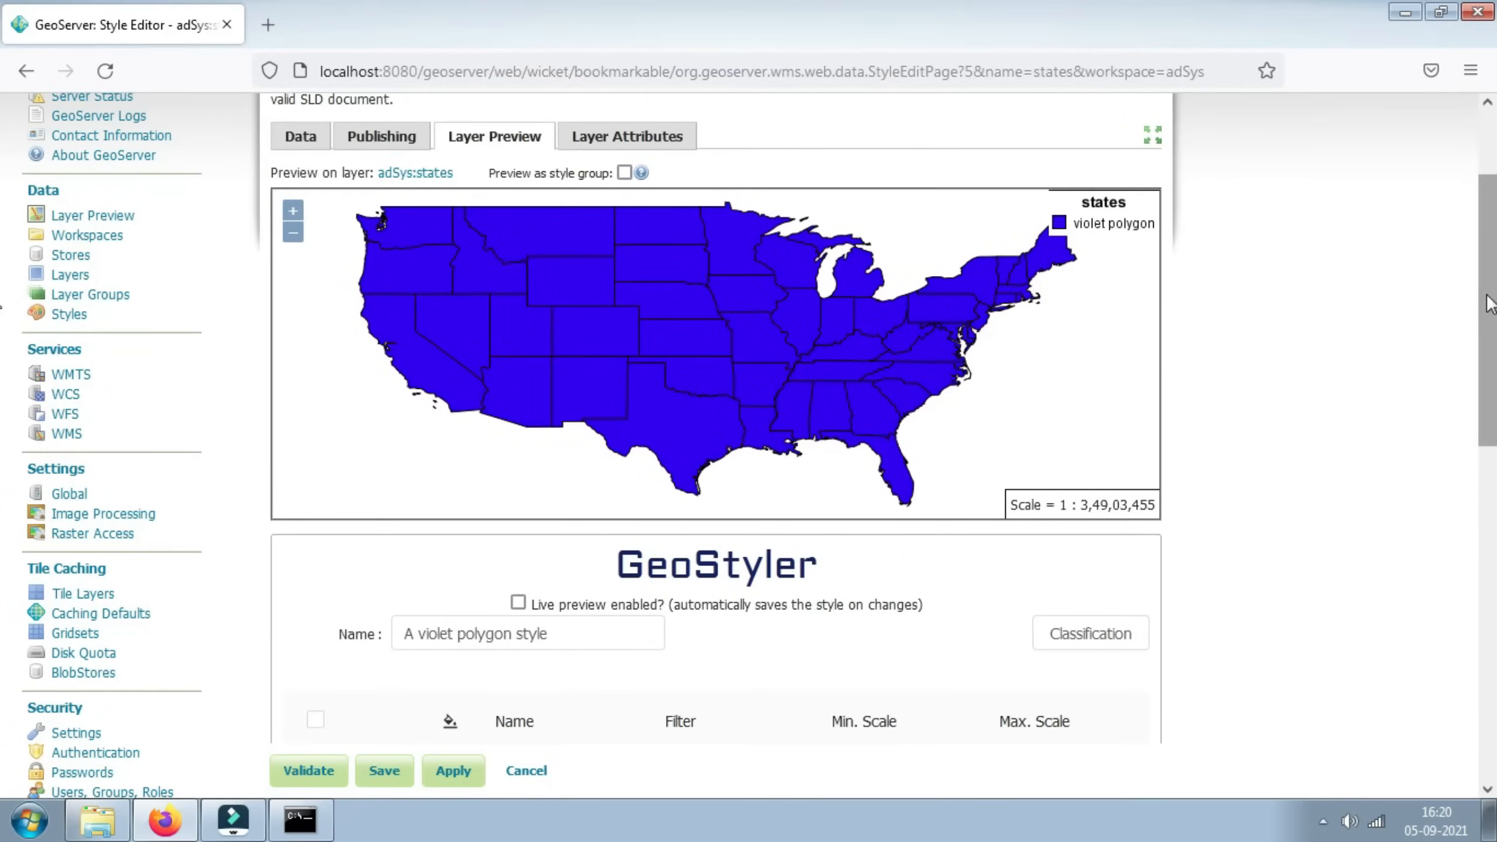
pyautogui.scroll(-2, 1489, 303)
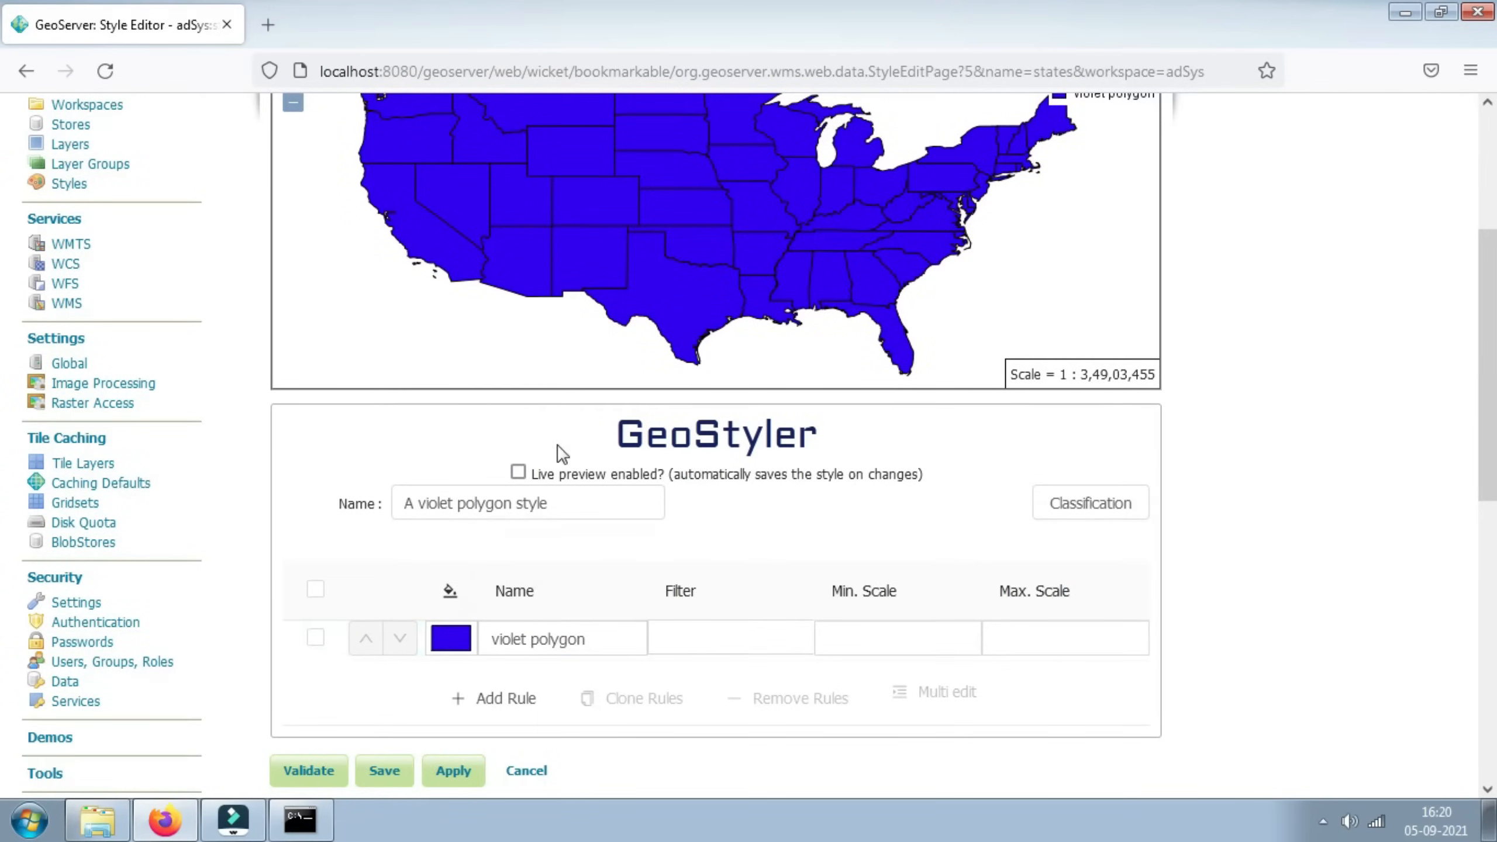
pyautogui.click(518, 473)
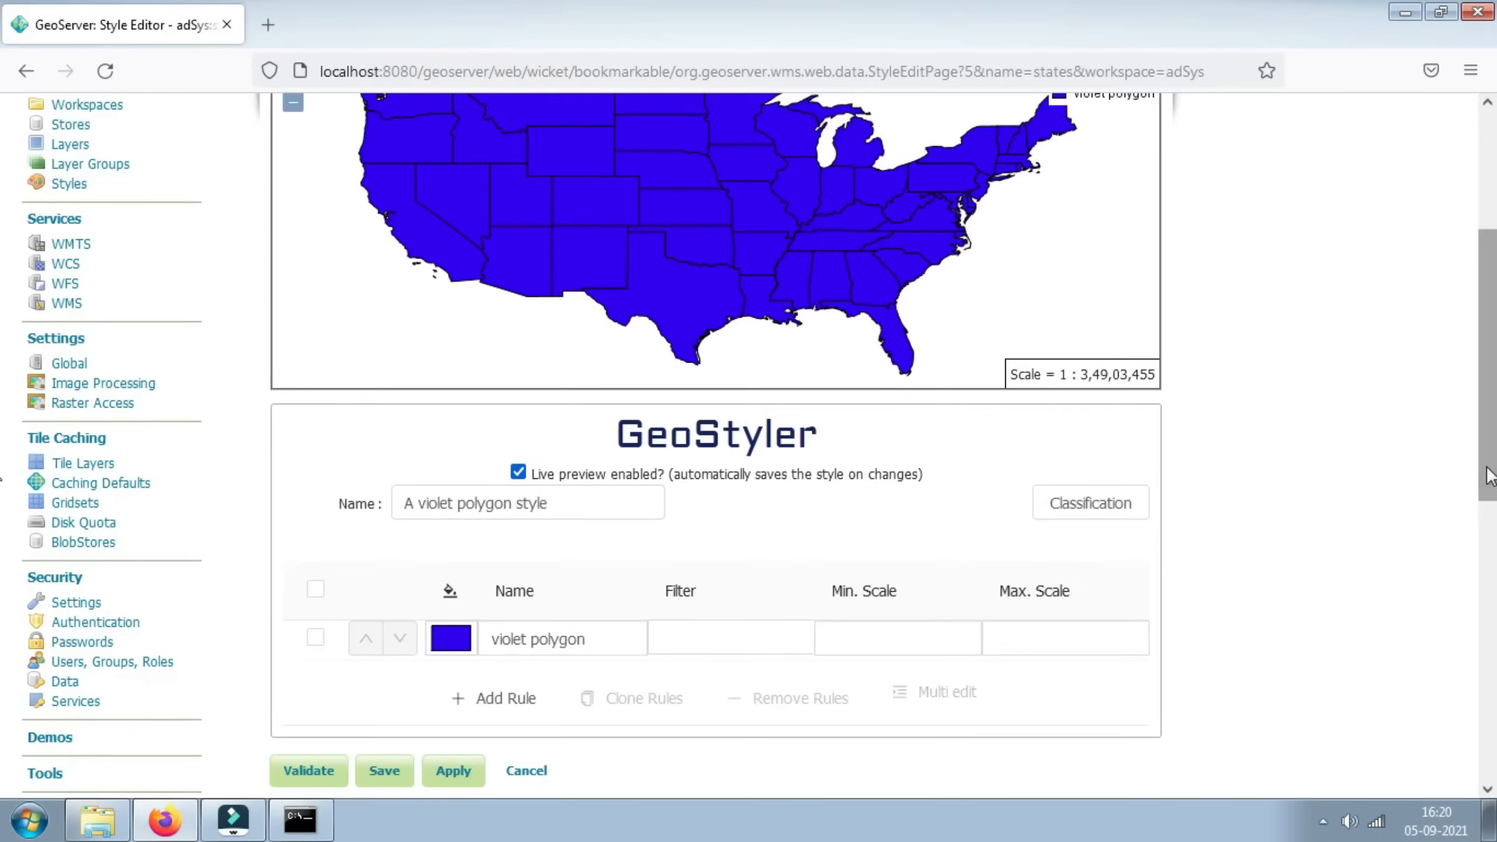
# Step: Set the violet polygon rule's fill colour to a light greyish lavender in the Symbolizer Editor
pyautogui.moveTo(1487, 467); pyautogui.dragTo(1488, 451)
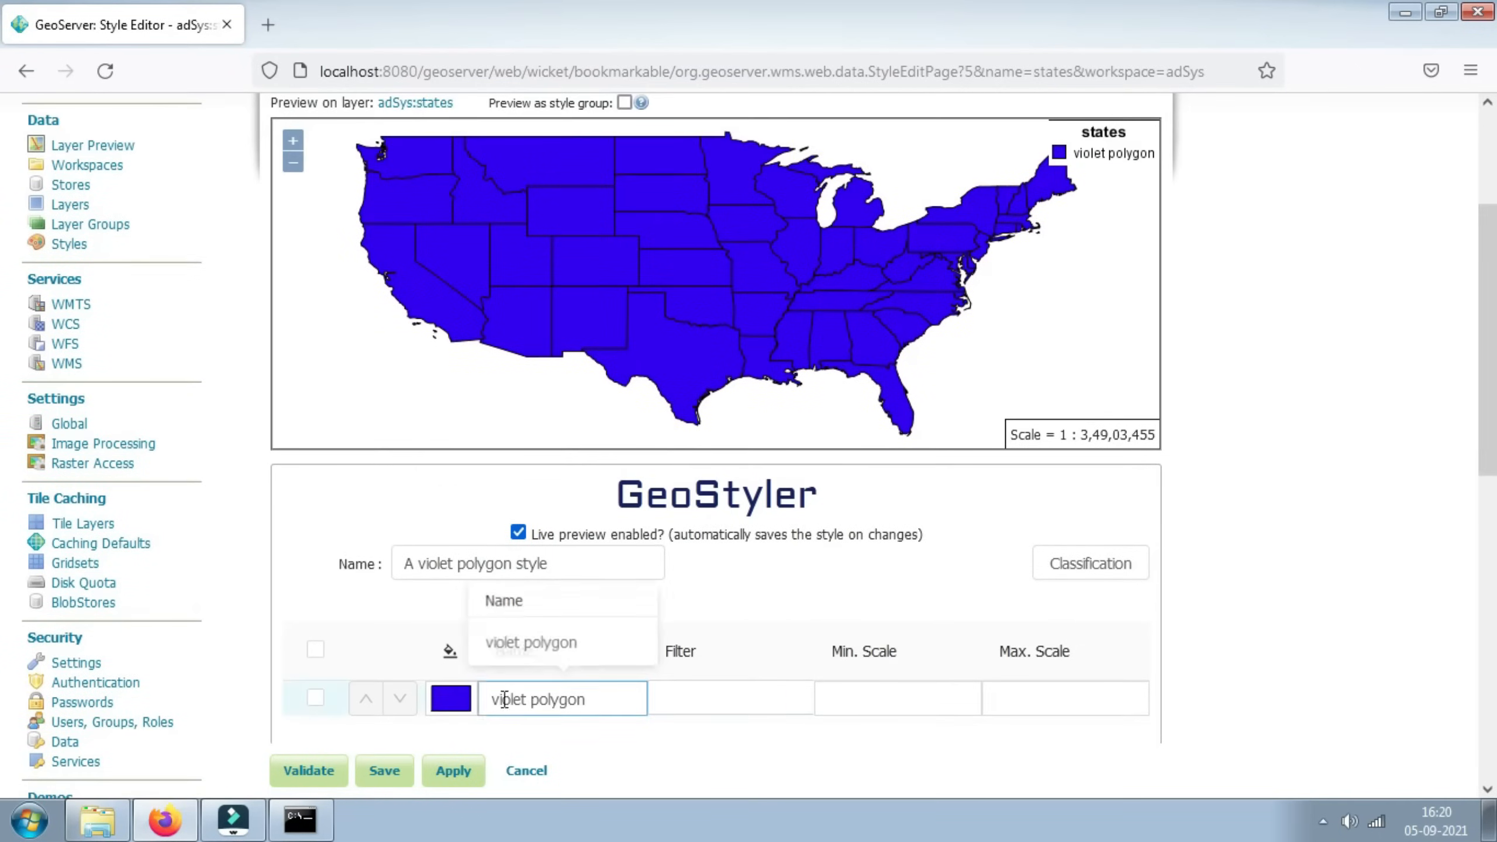
pyautogui.click(460, 707)
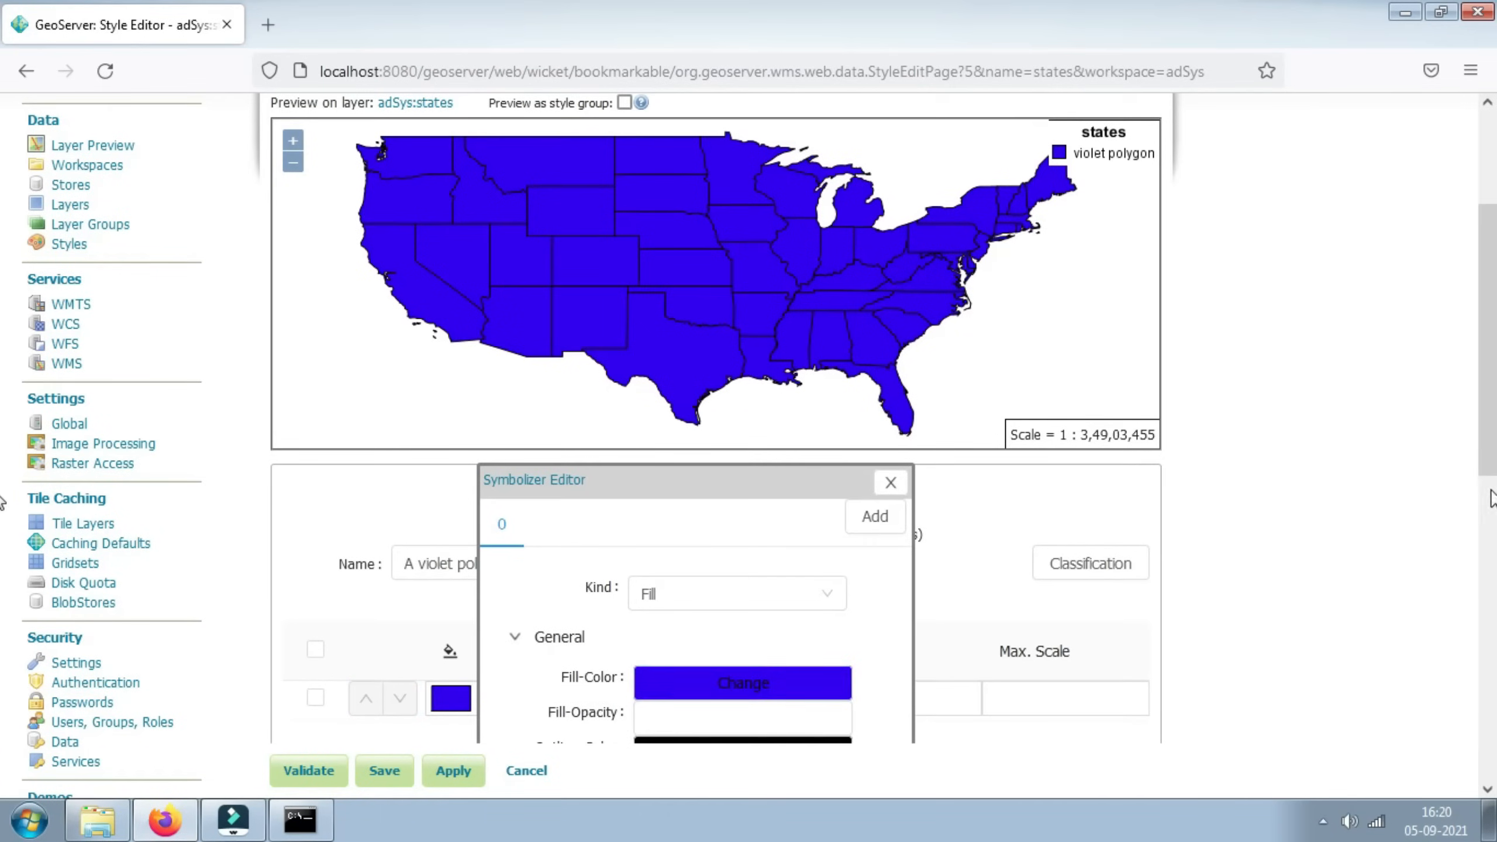
pyautogui.moveTo(1494, 442); pyautogui.dragTo(1495, 477)
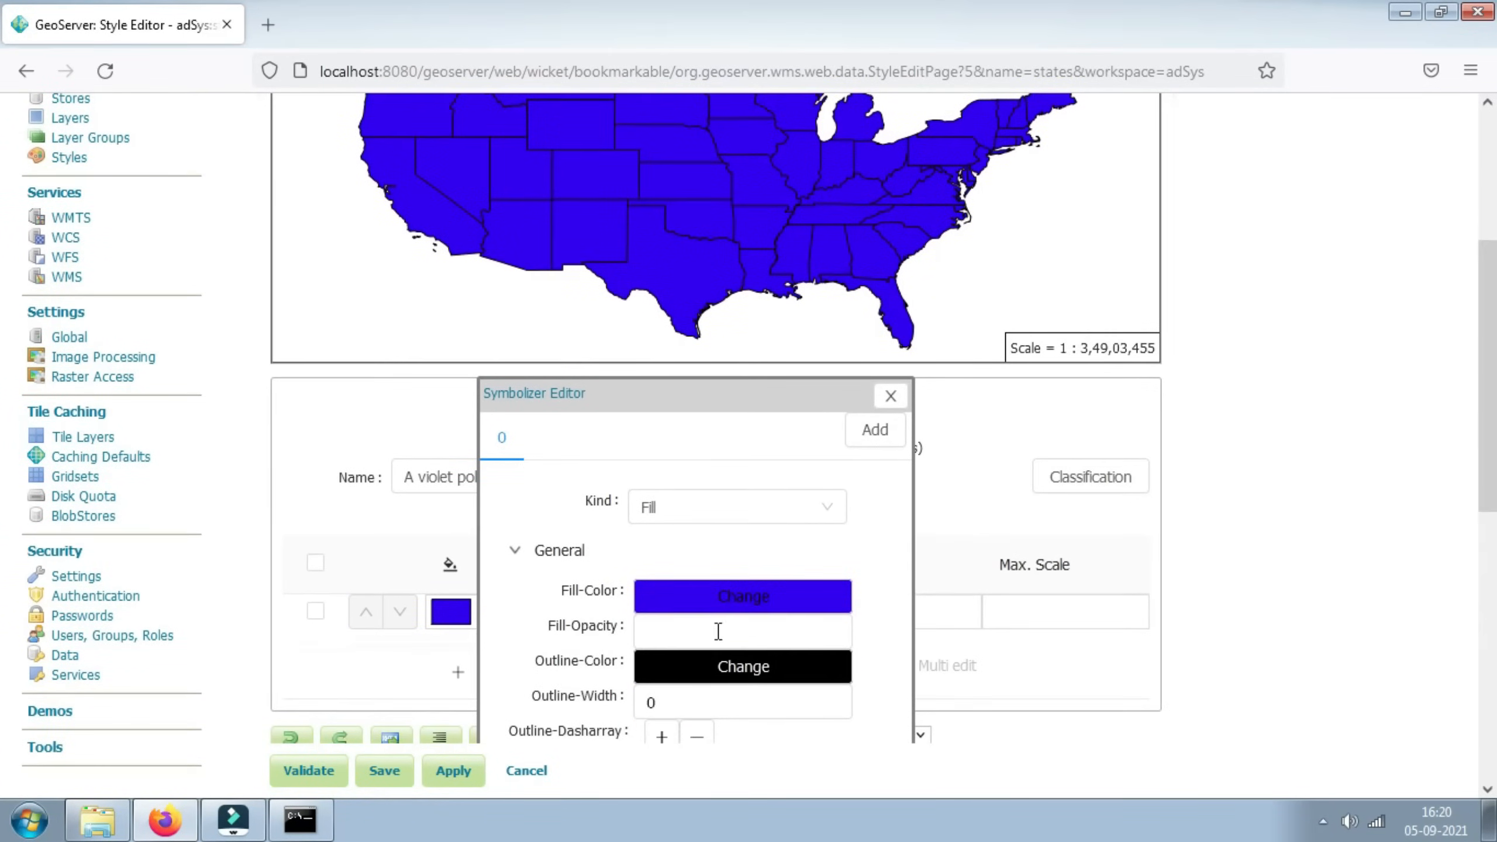
pyautogui.click(759, 604)
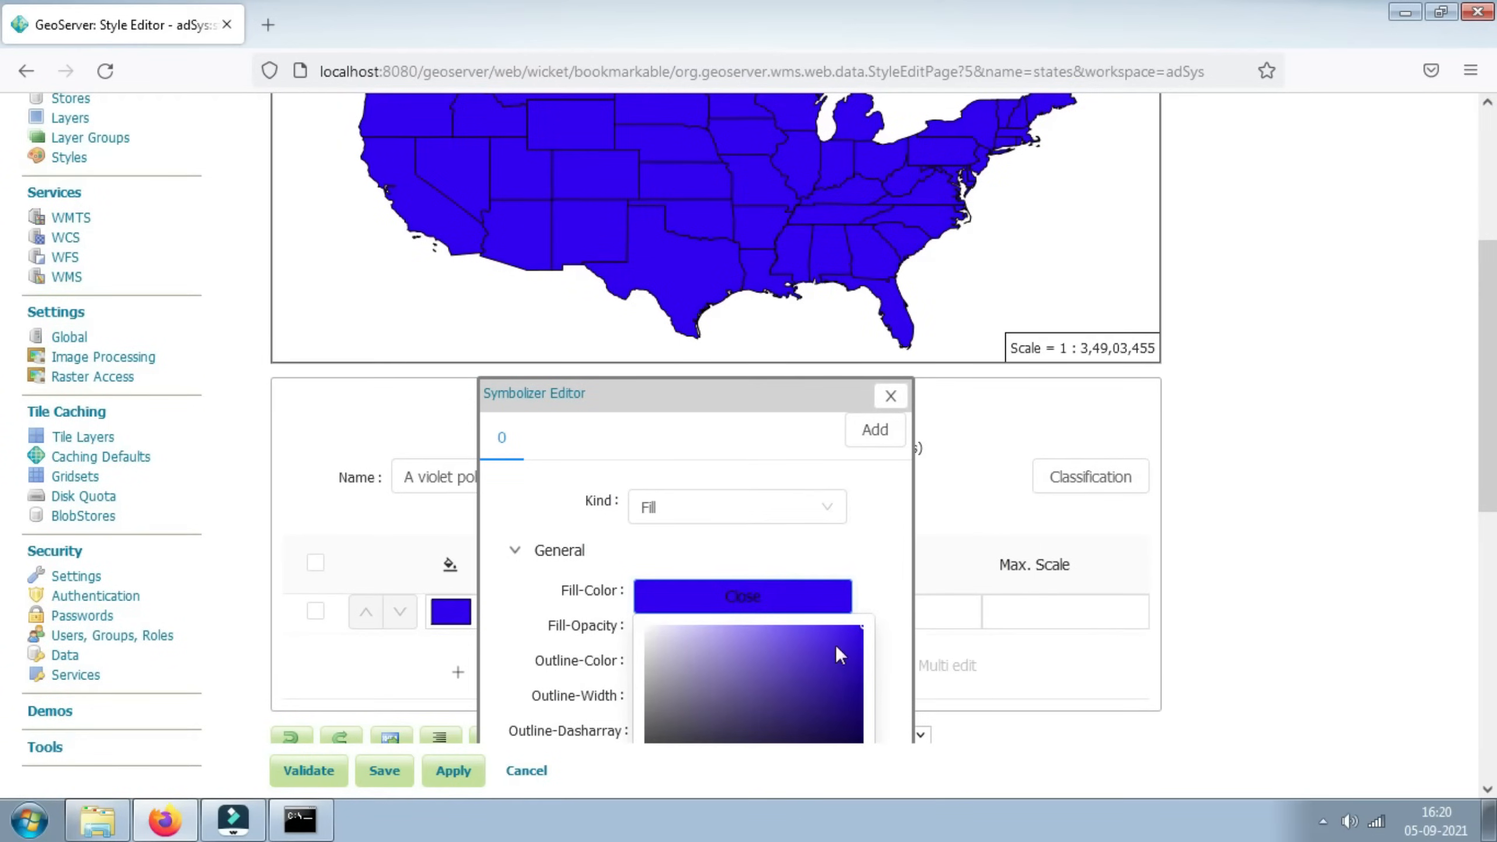
pyautogui.moveTo(1494, 475)
pyautogui.mouseDown()
pyautogui.moveTo(1493, 521)
pyautogui.moveTo(1494, 504)
pyautogui.mouseUp()
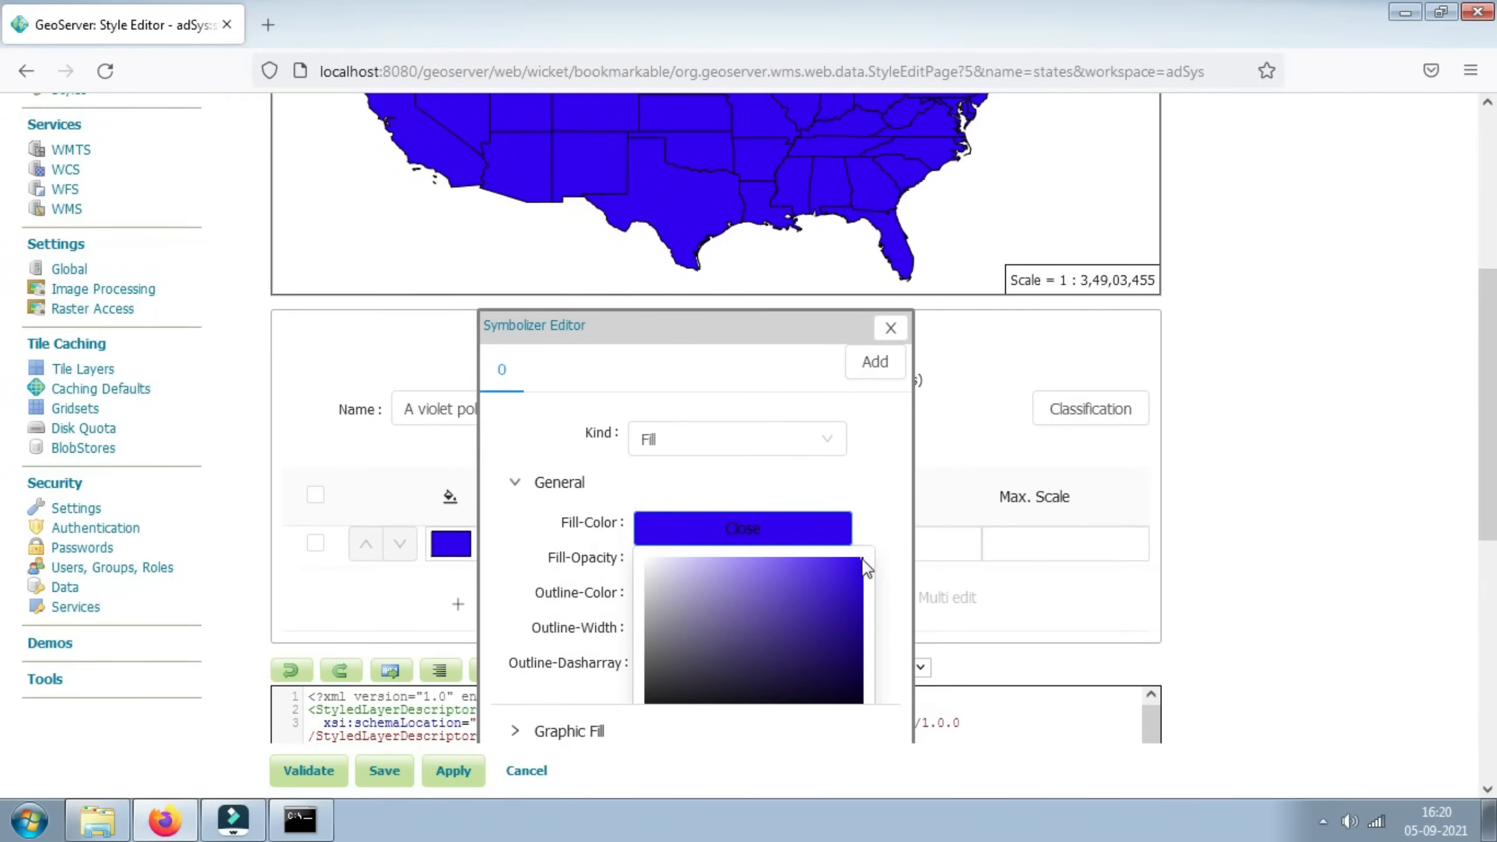
pyautogui.moveTo(866, 567)
pyautogui.mouseDown()
pyautogui.moveTo(745, 569)
pyautogui.moveTo(687, 599)
pyautogui.mouseUp()
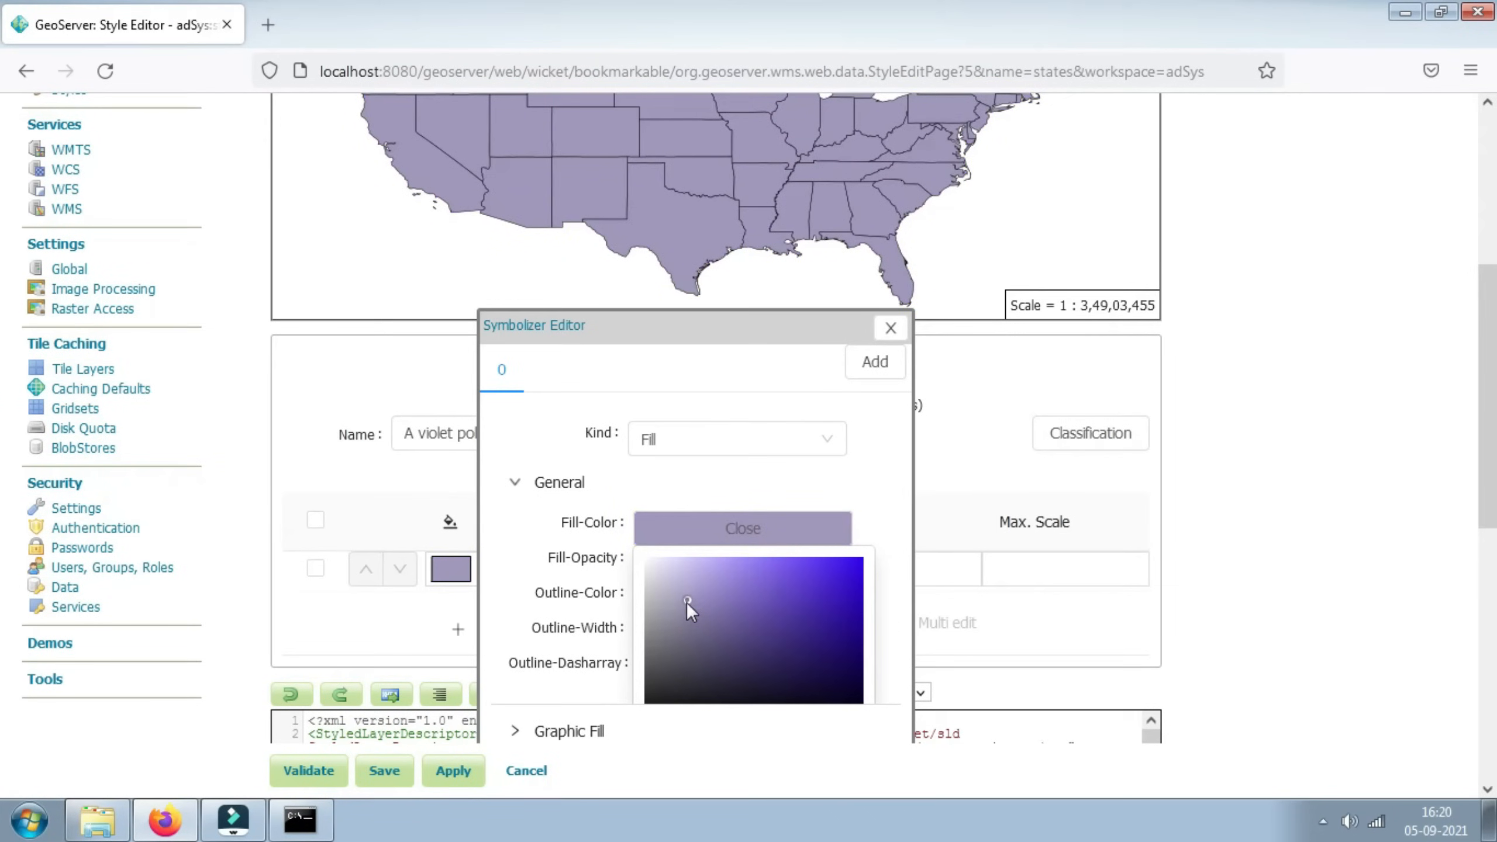
pyautogui.moveTo(687, 601); pyautogui.dragTo(668, 655)
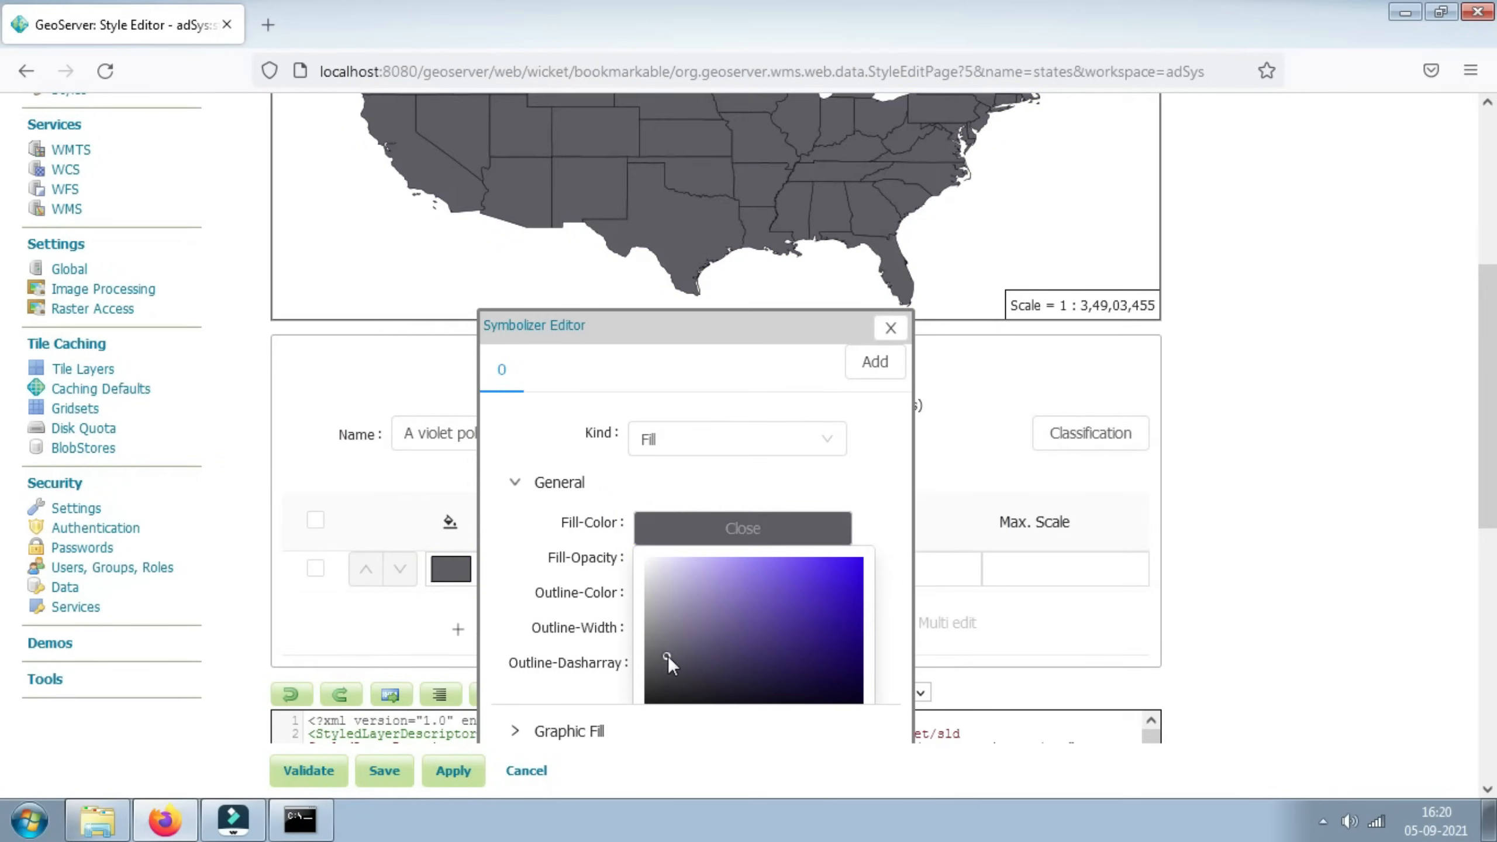
pyautogui.click(668, 581)
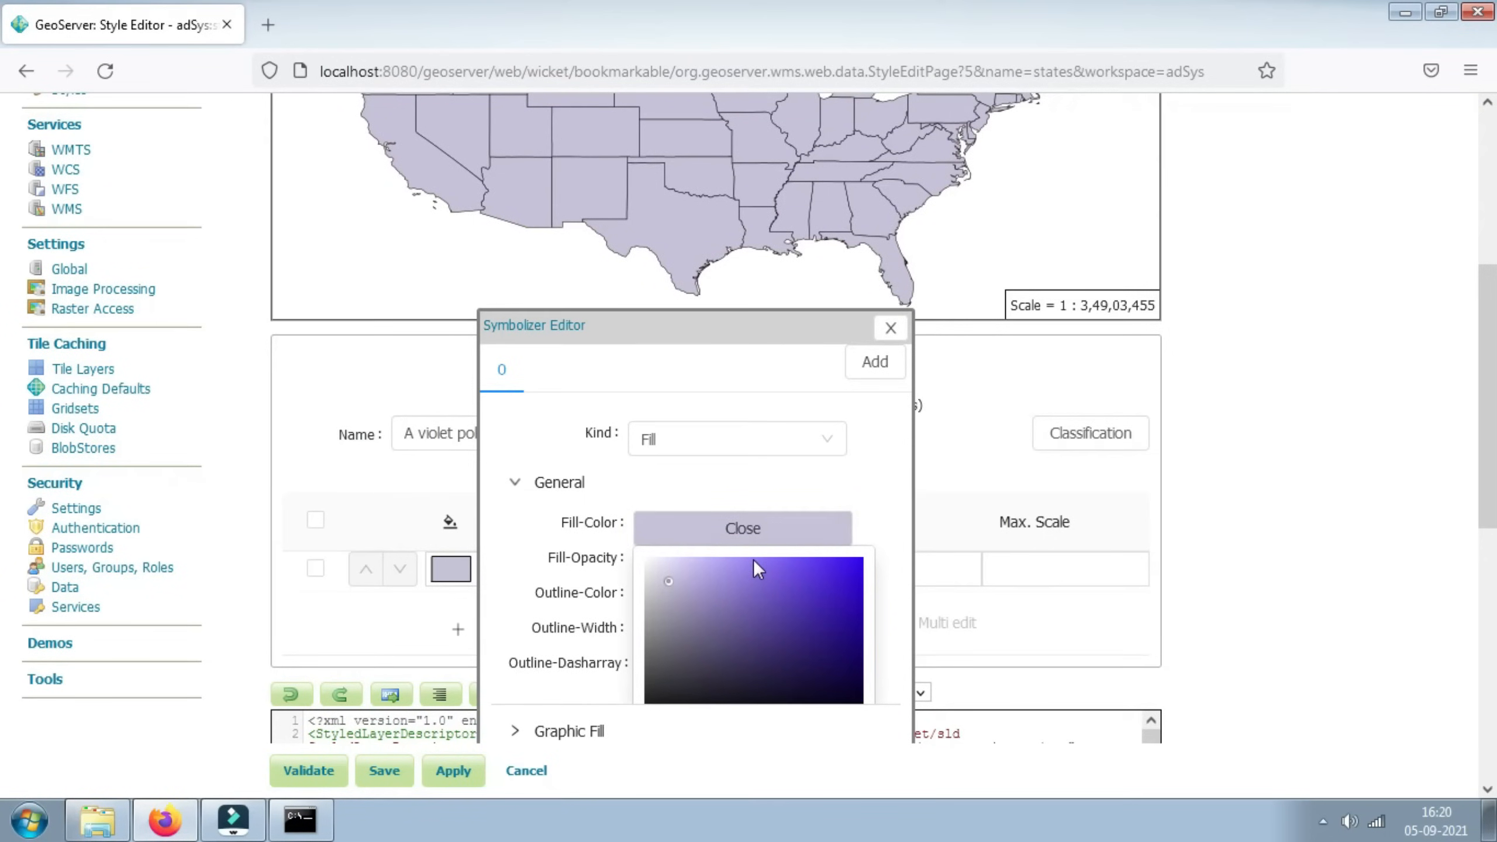
pyautogui.click(805, 537)
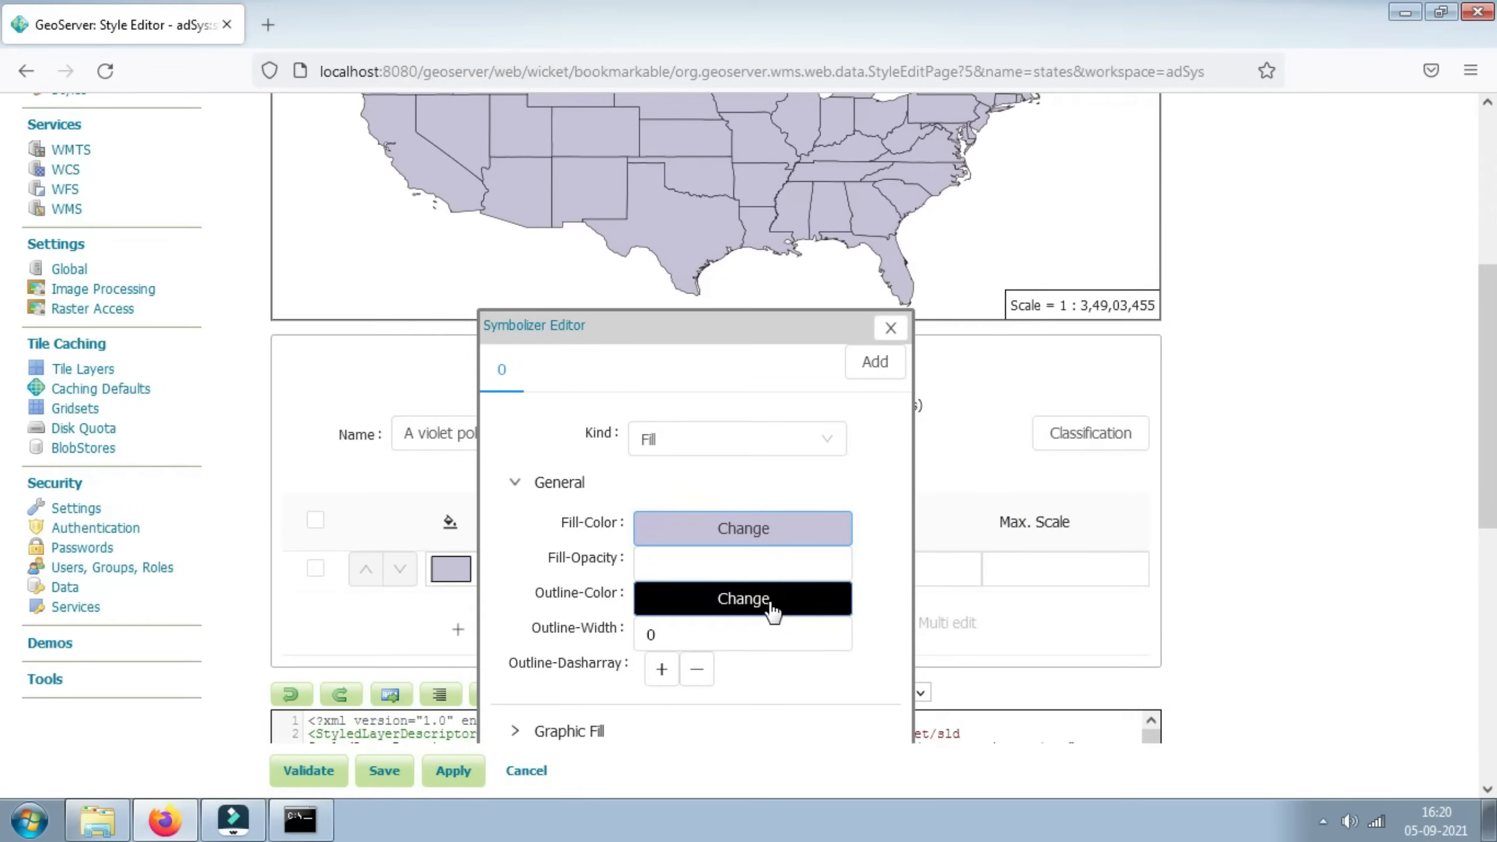
# Step: Set the violet polygon rule's fill opacity to 0, close the Symbolizer Editor and view the states map
pyautogui.click(702, 569)
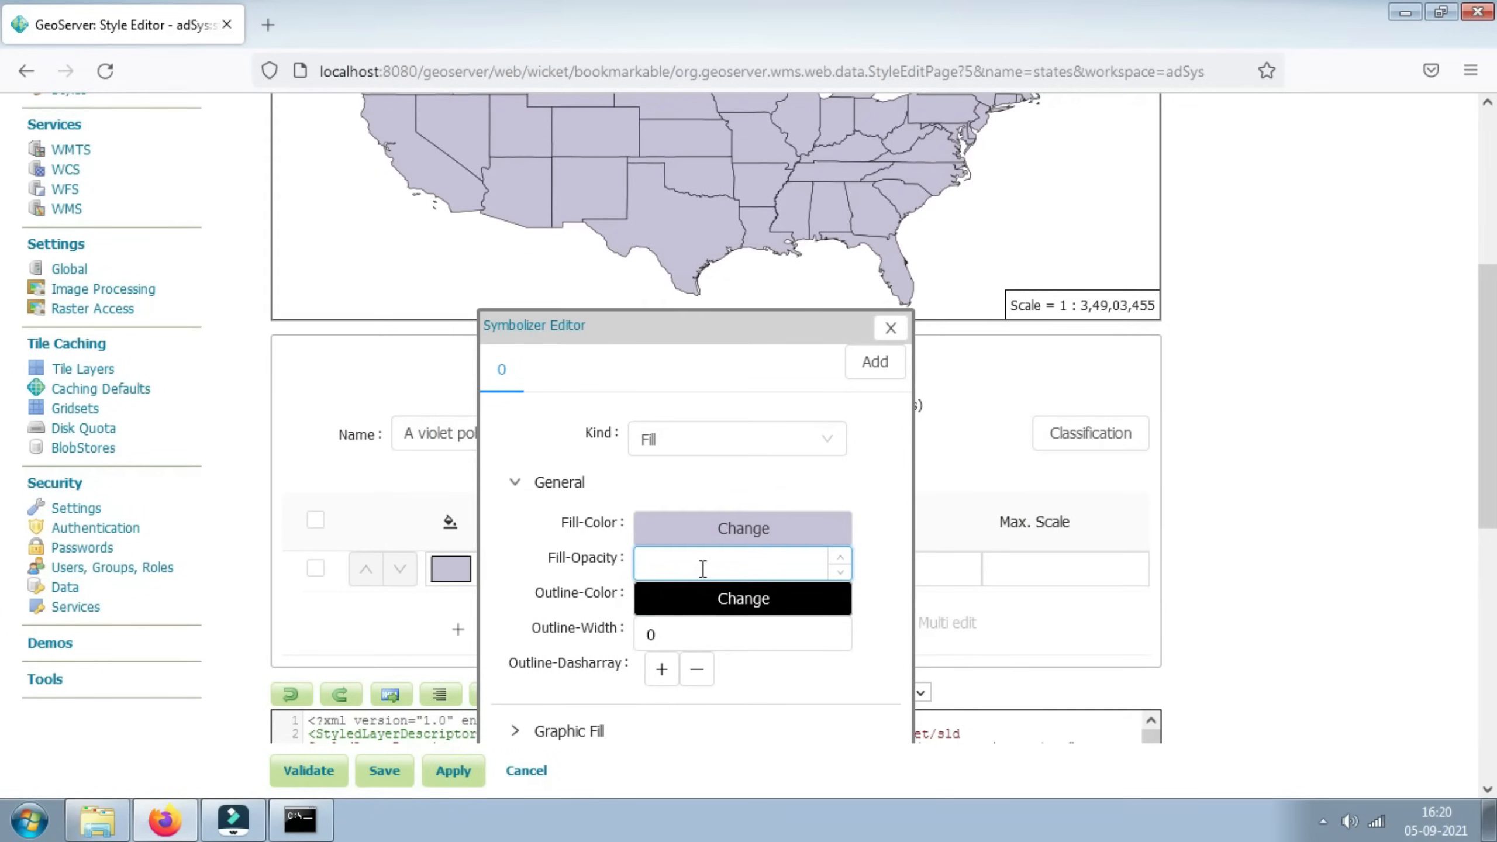
pyautogui.write('0')
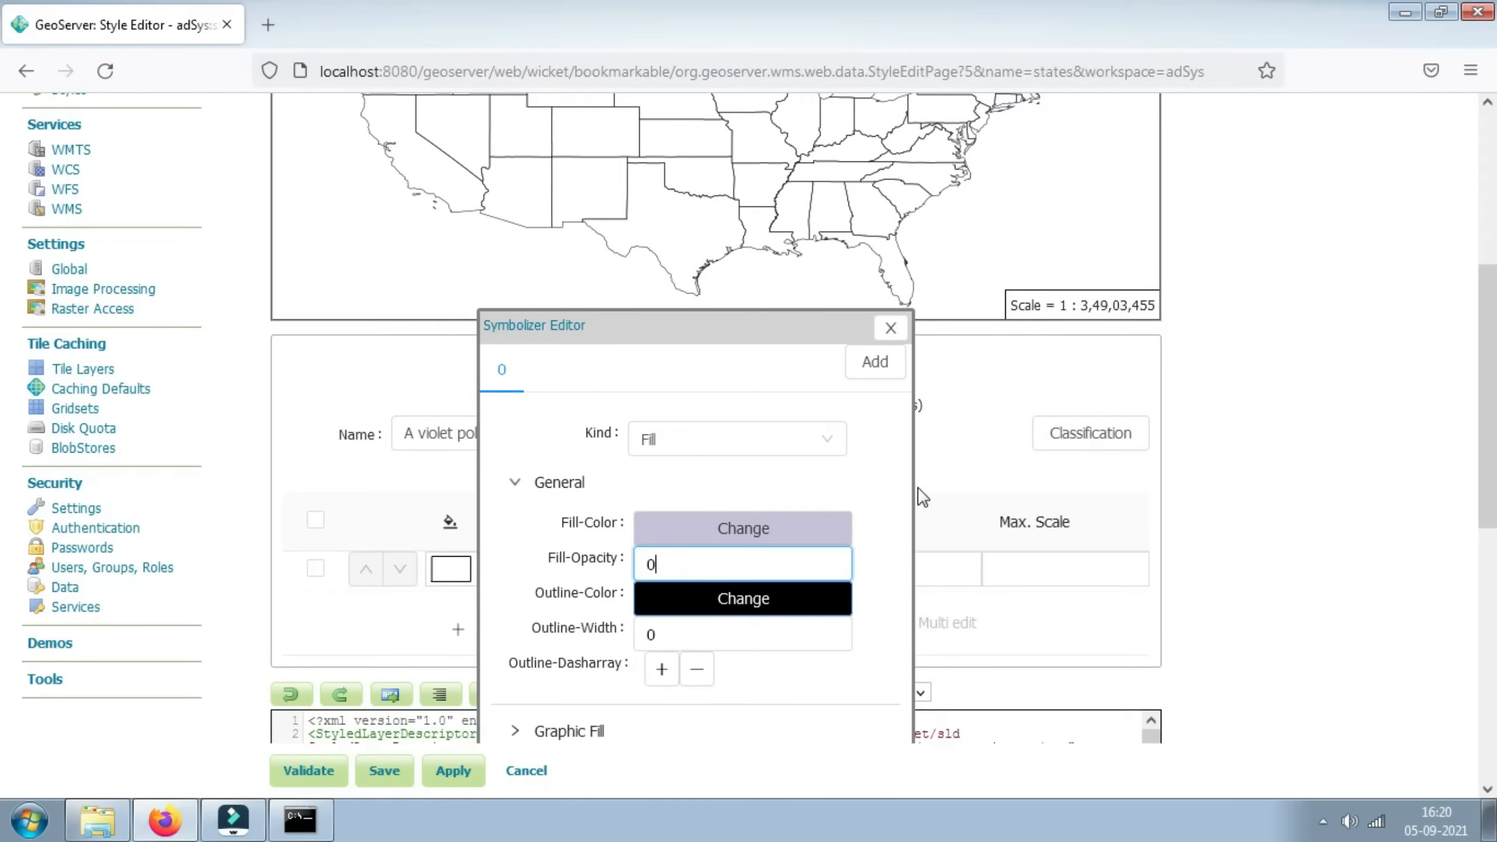
pyautogui.click(890, 328)
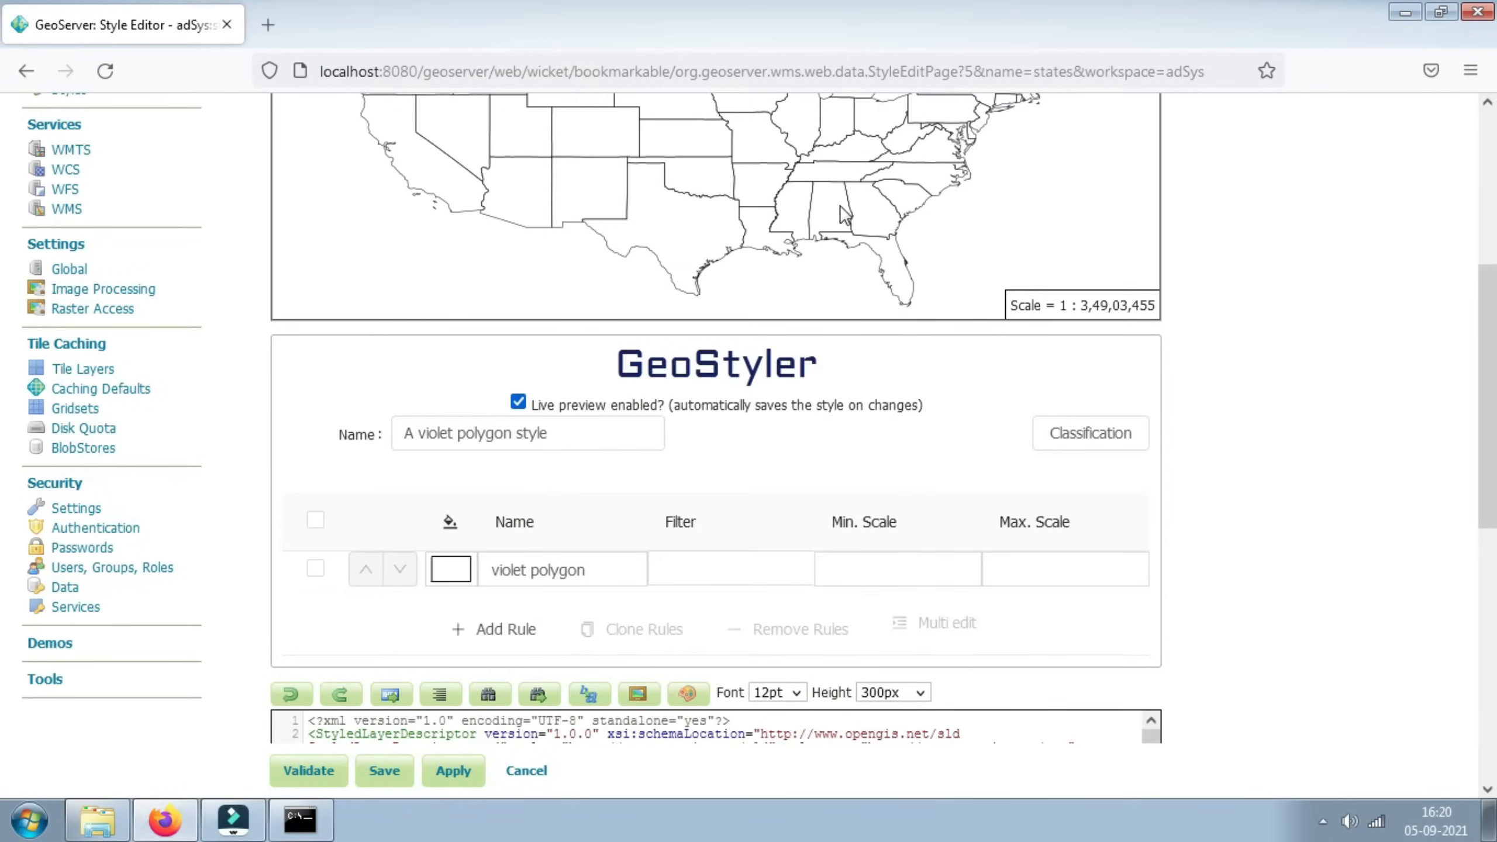
pyautogui.scroll(3, 1489, 418)
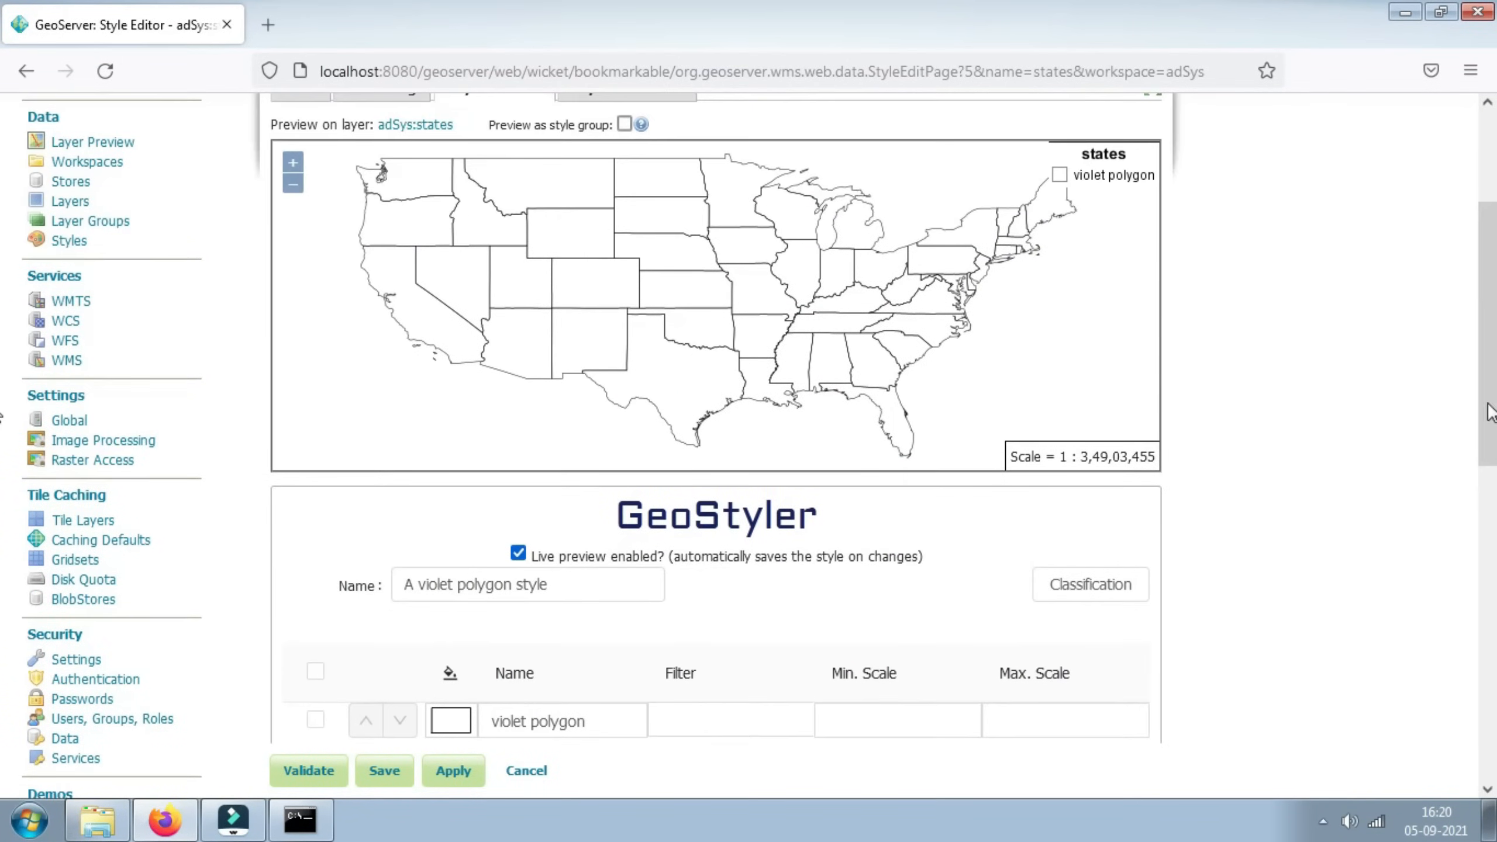
# Step: Add a second rule to the states style and set its fill opacity to 0 in the Symbolizer Editor
pyautogui.scroll(1, 787, 293)
pyautogui.scroll(-2, 731, 301)
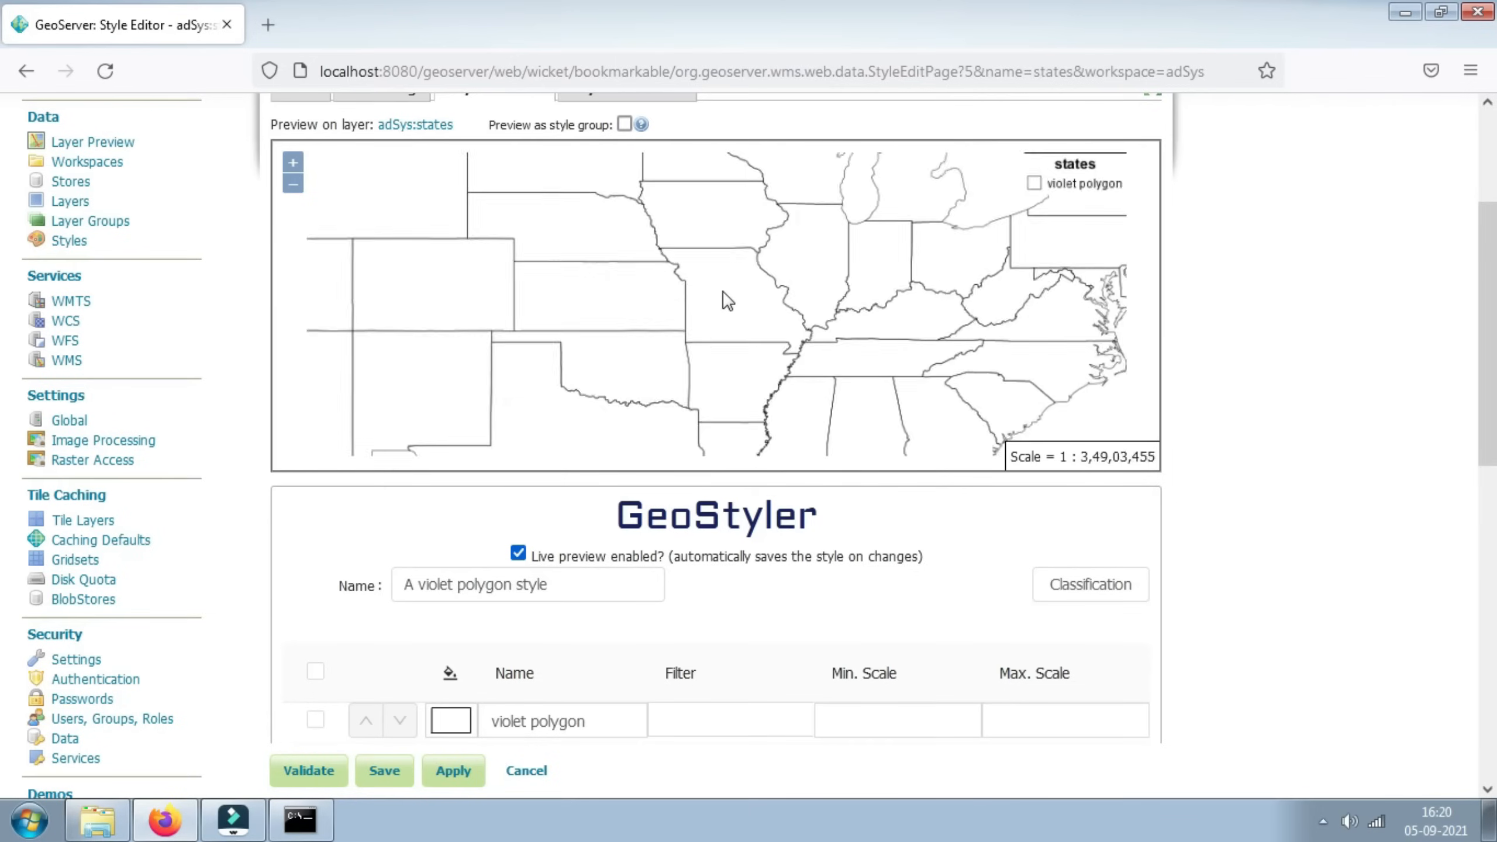
pyautogui.scroll(1, 726, 300)
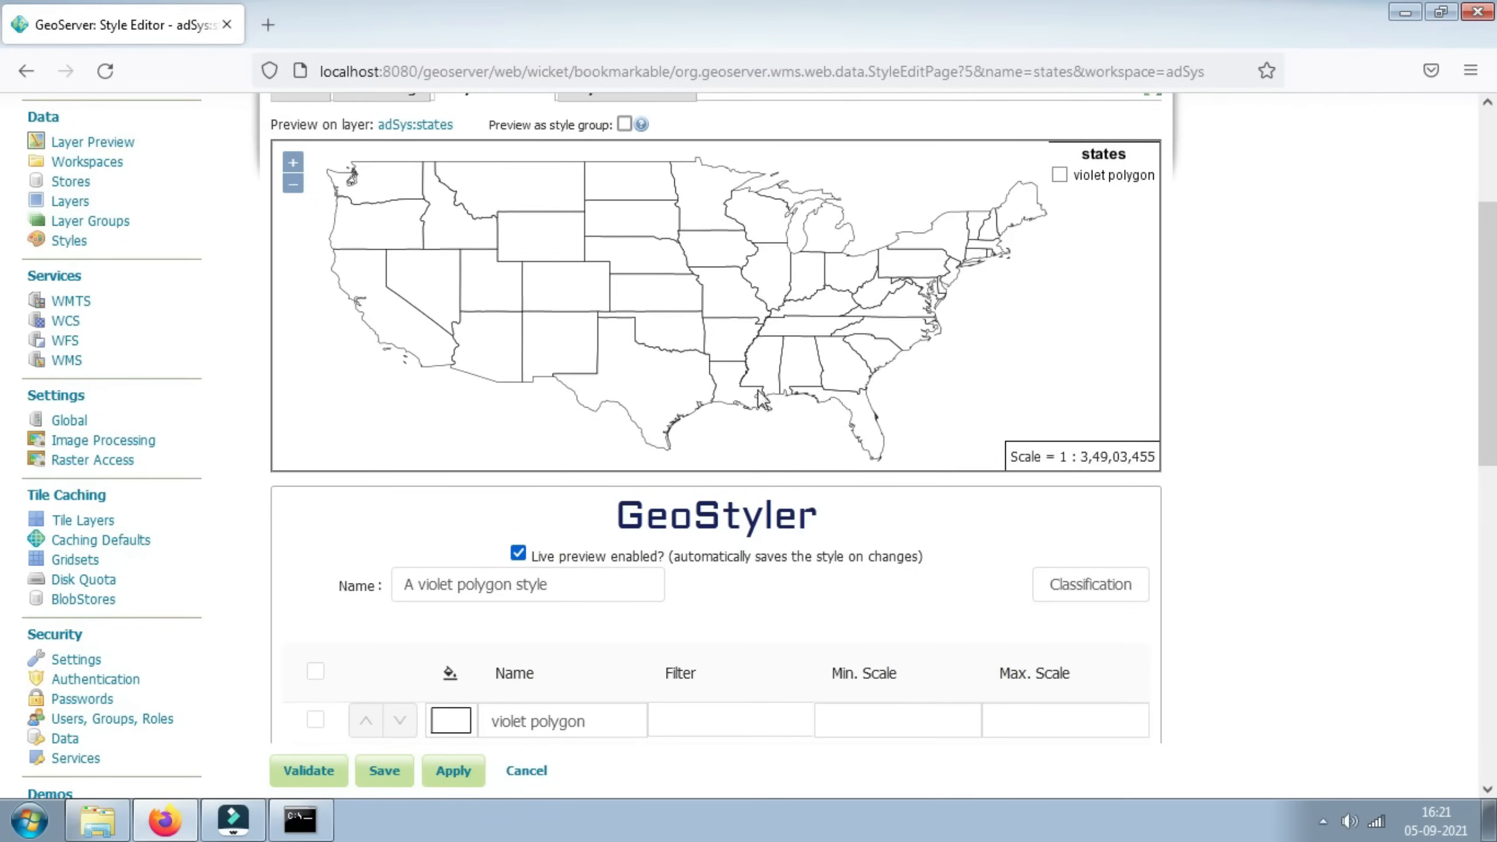
pyautogui.scroll(-3, 1489, 436)
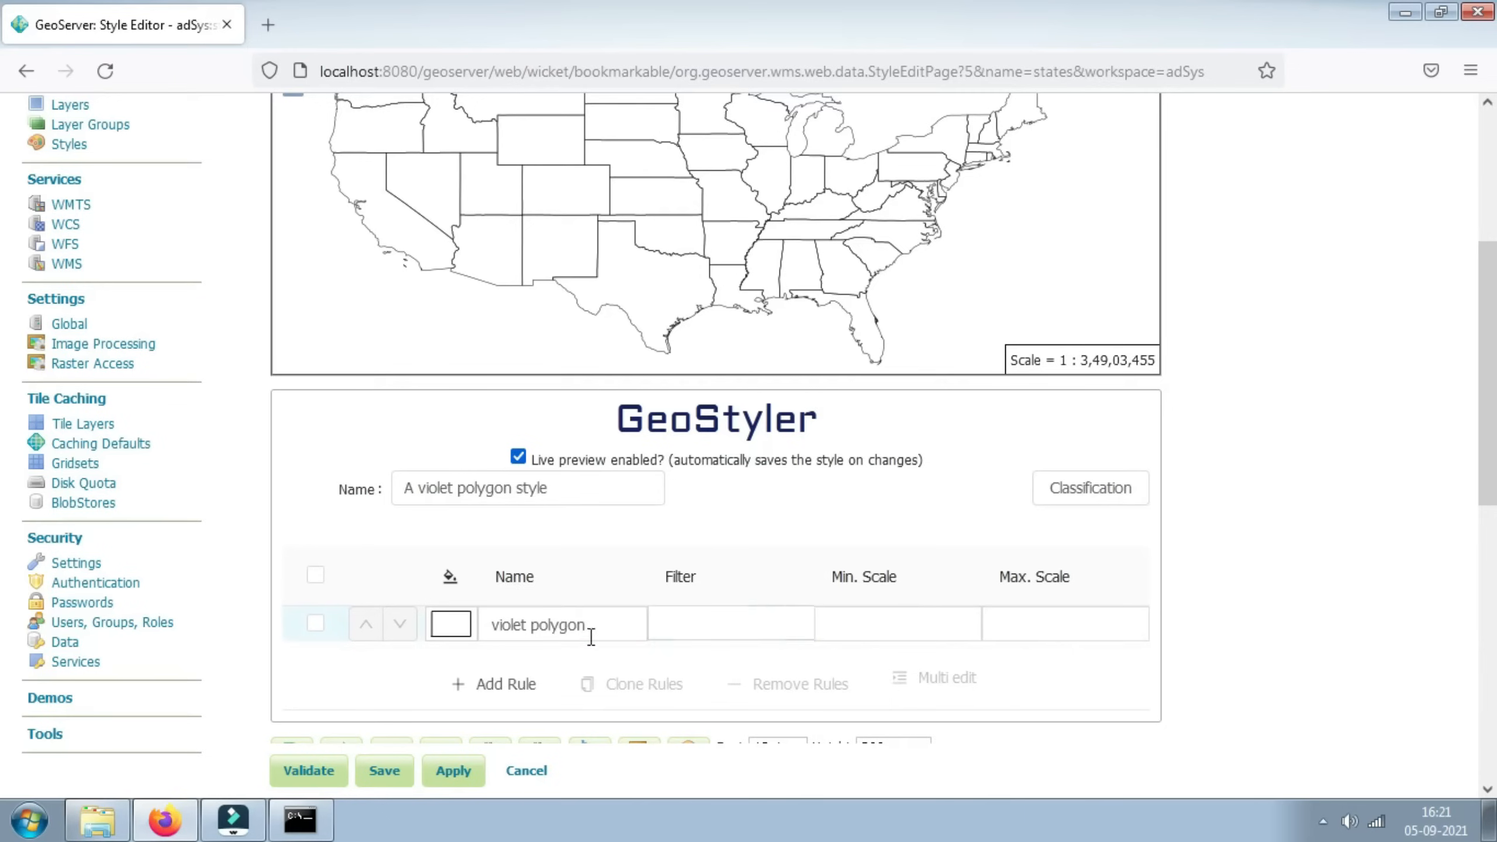
pyautogui.click(504, 687)
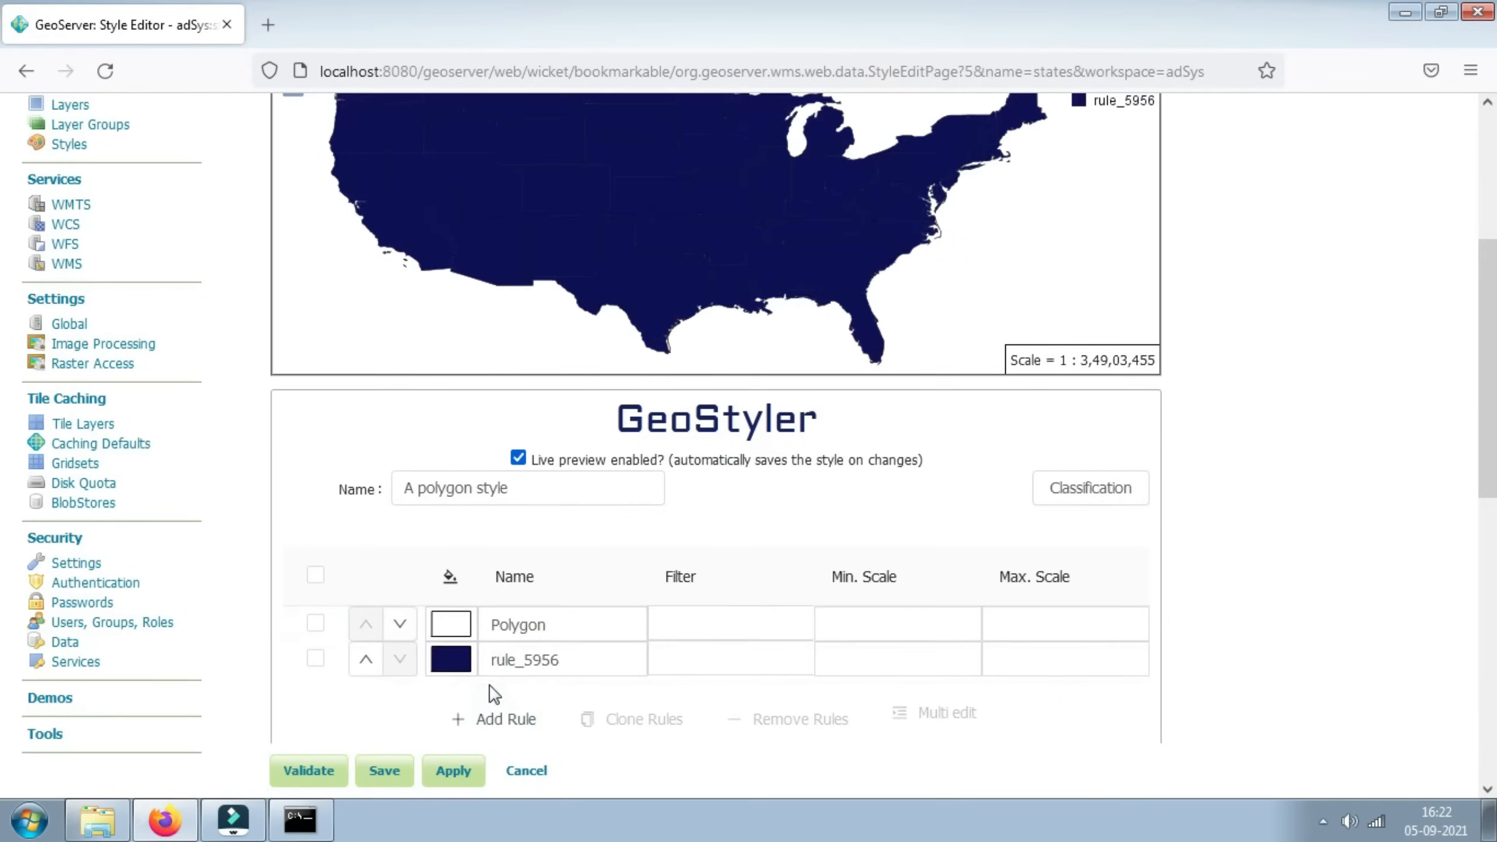
pyautogui.click(452, 661)
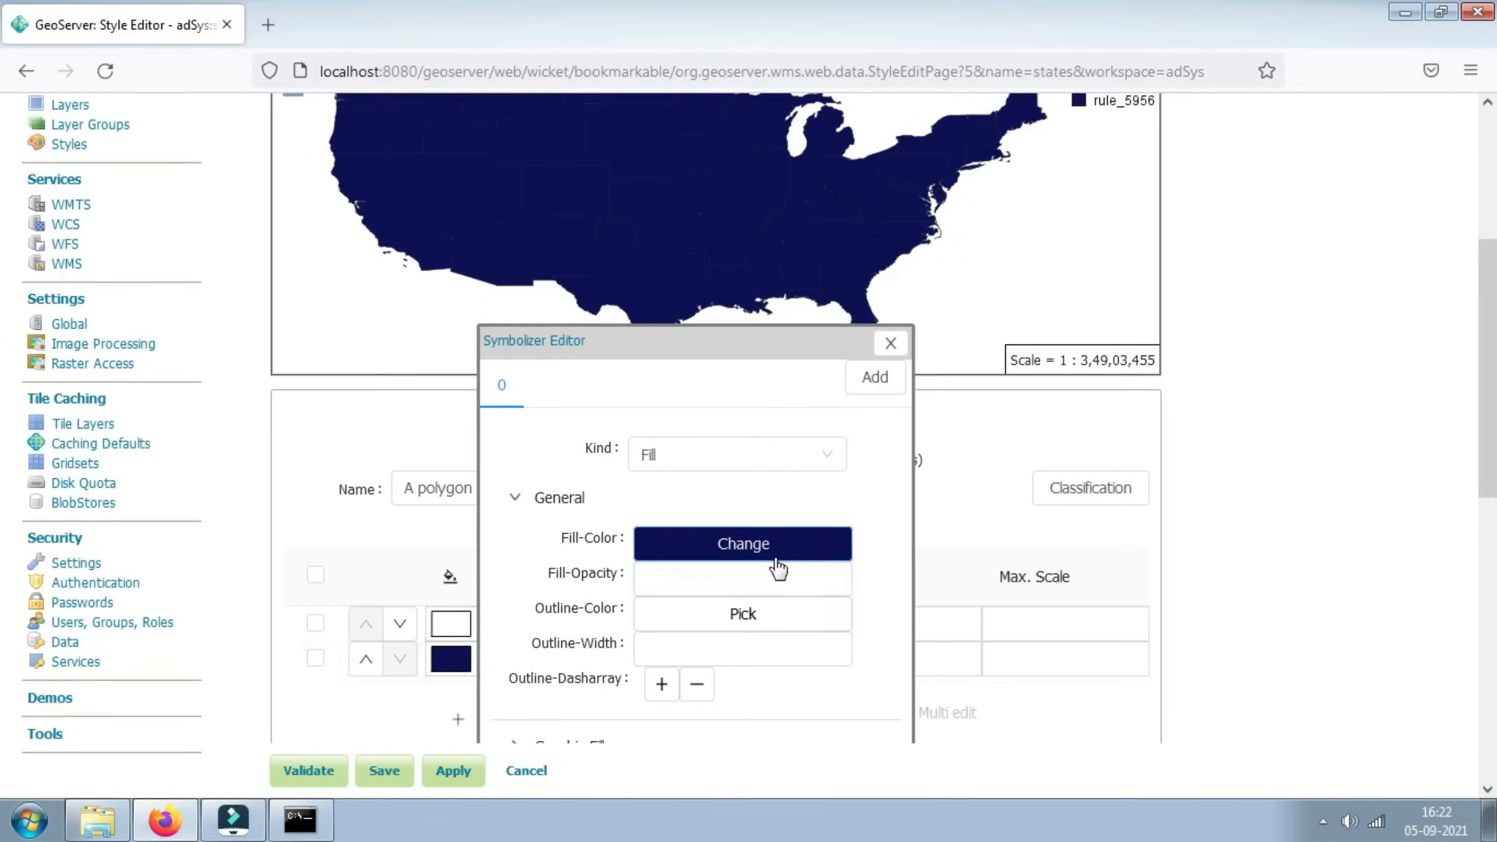
pyautogui.click(742, 575)
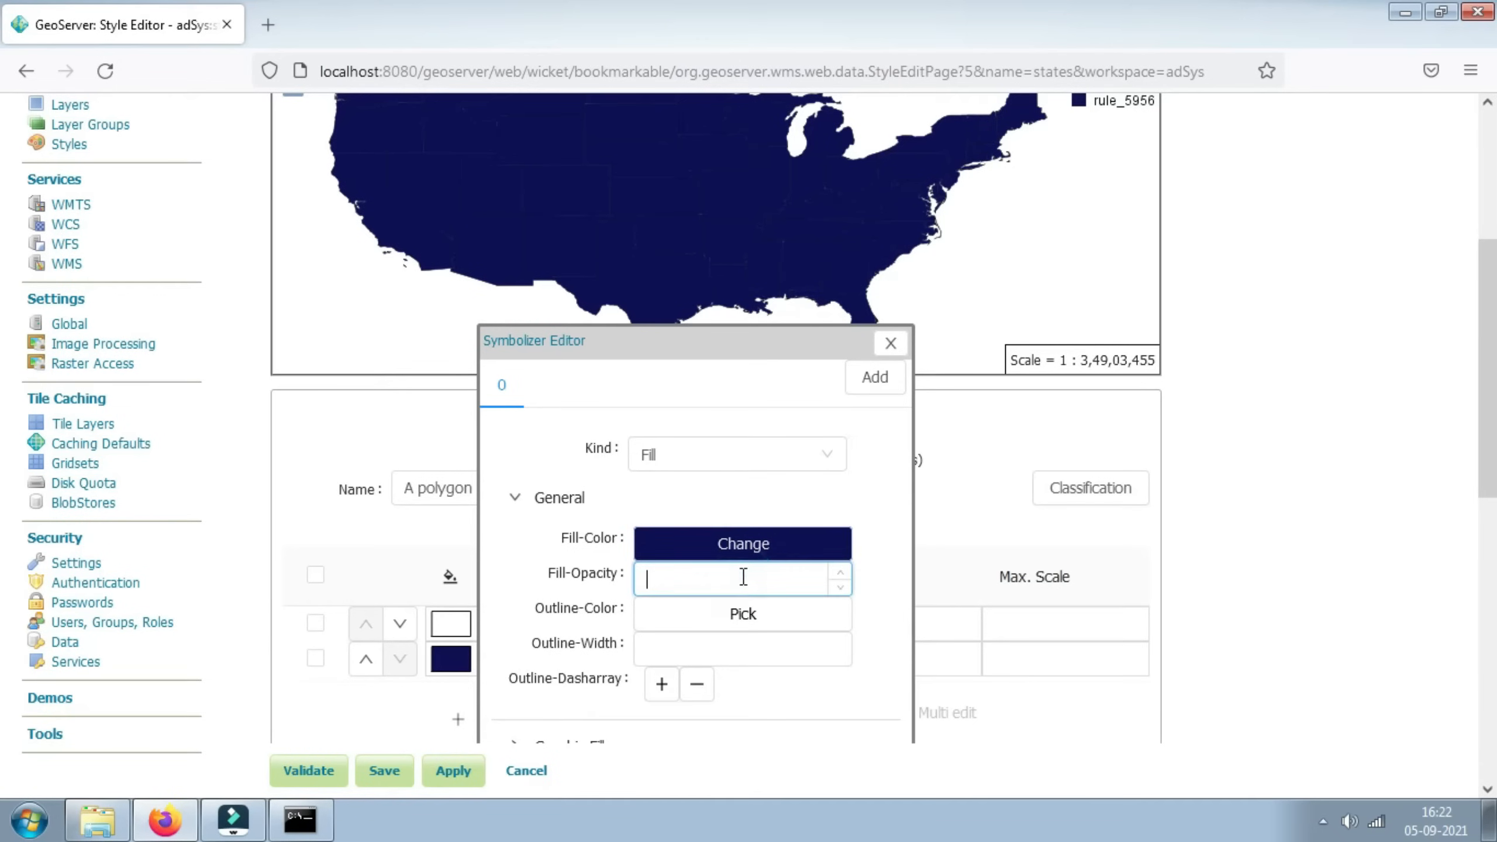
pyautogui.write('0')
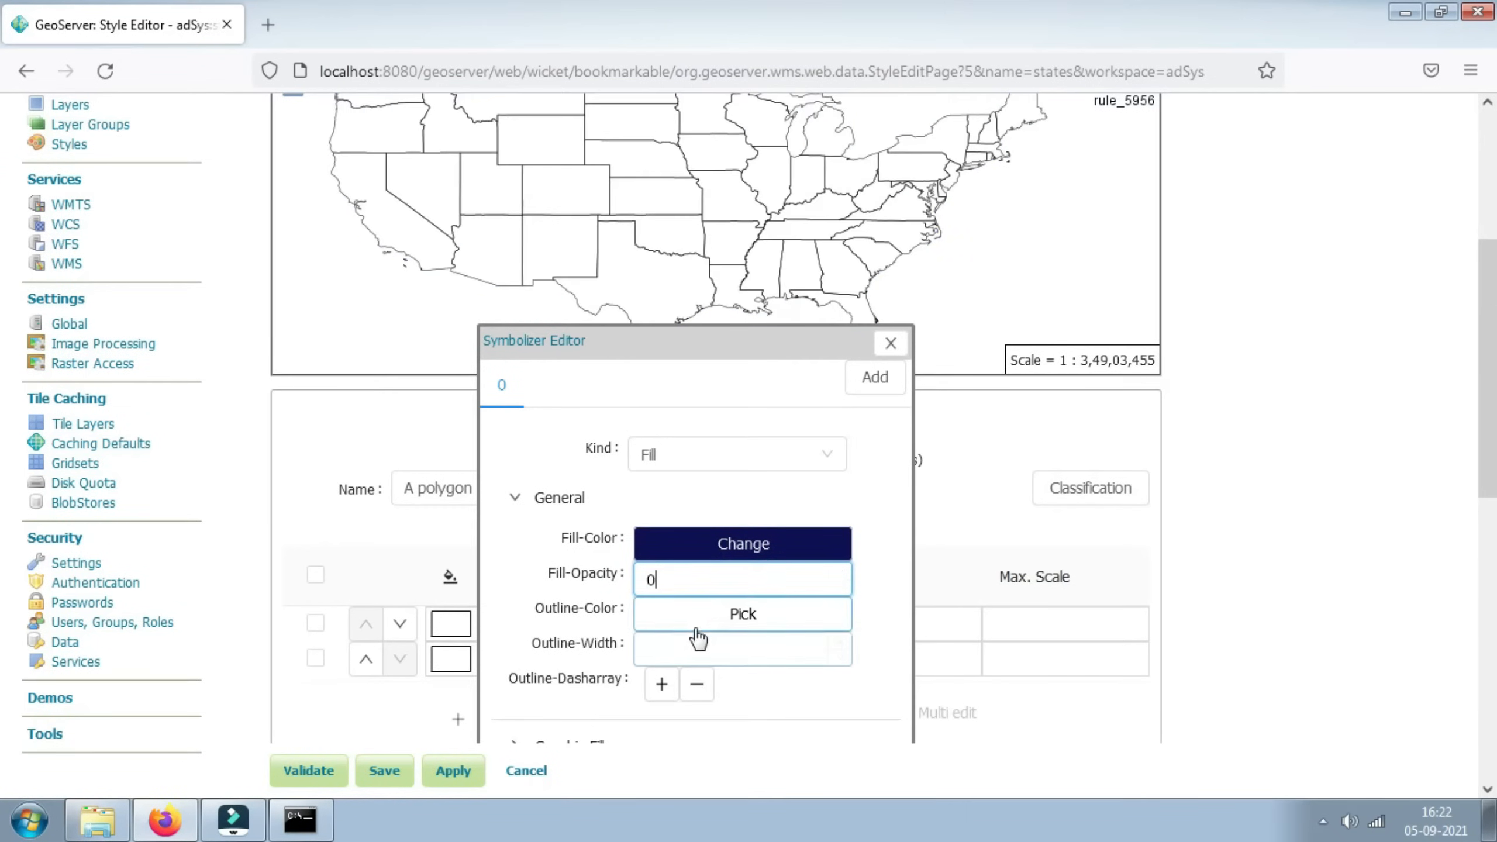
# Step: Set the second rule's outline colour to a vivid blue and close the Symbolizer Editor
pyautogui.click(721, 619)
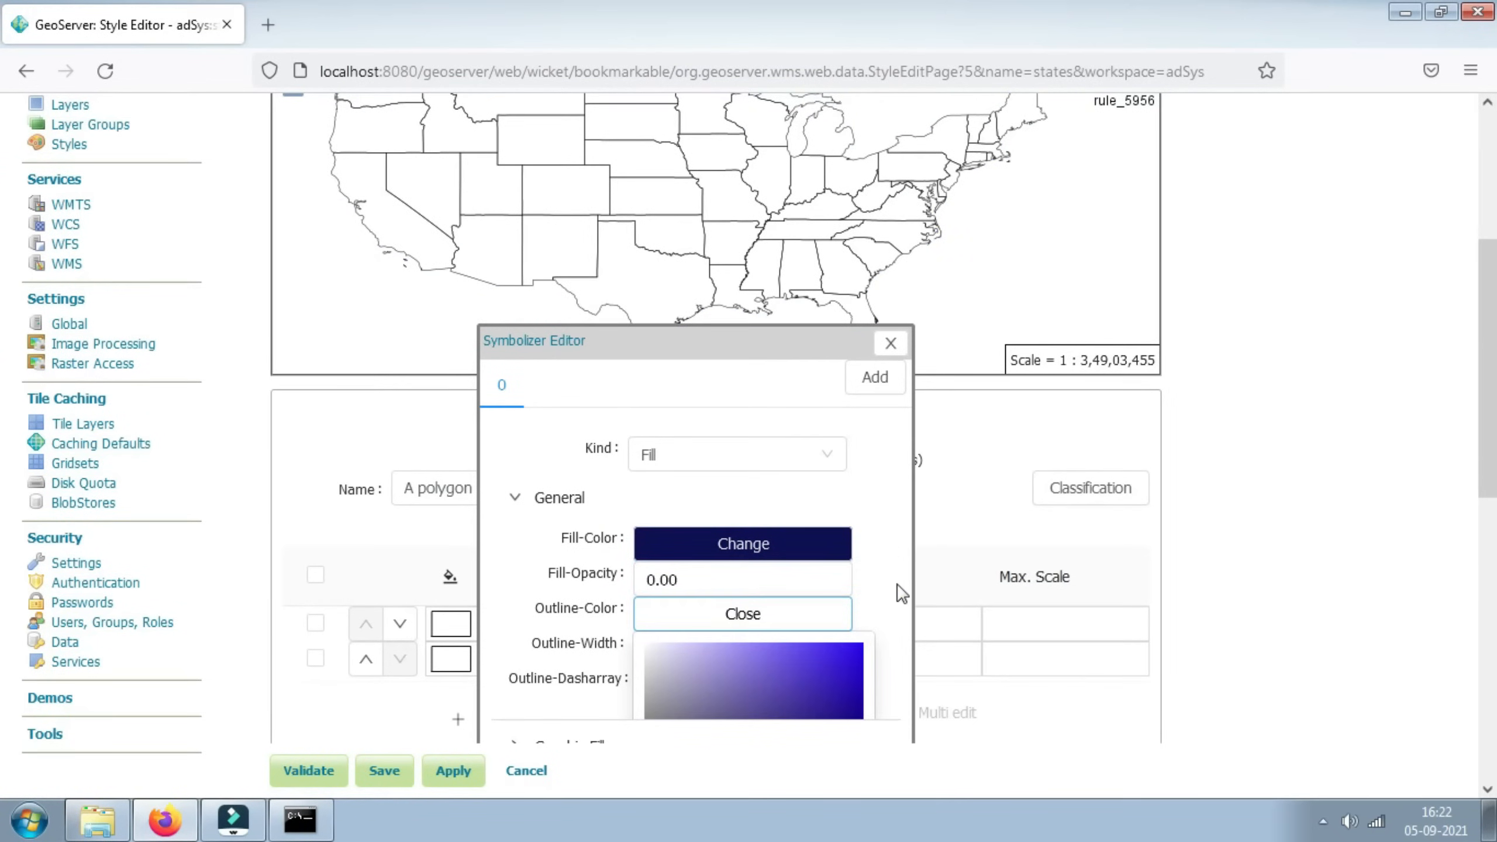
pyautogui.scroll(-3, 897, 592)
pyautogui.moveTo(825, 578); pyautogui.dragTo(862, 537)
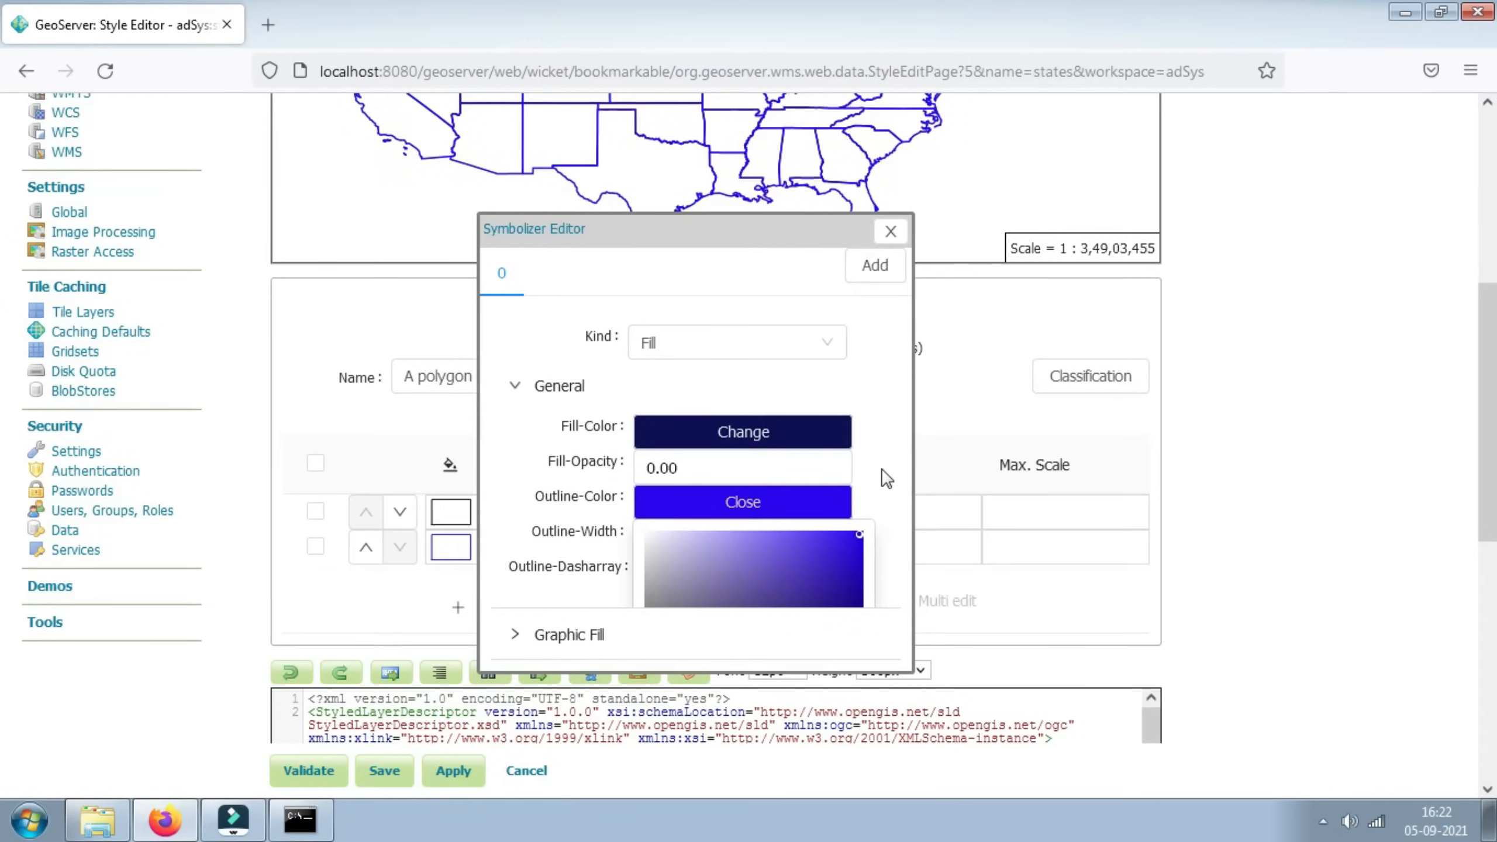
pyautogui.click(834, 504)
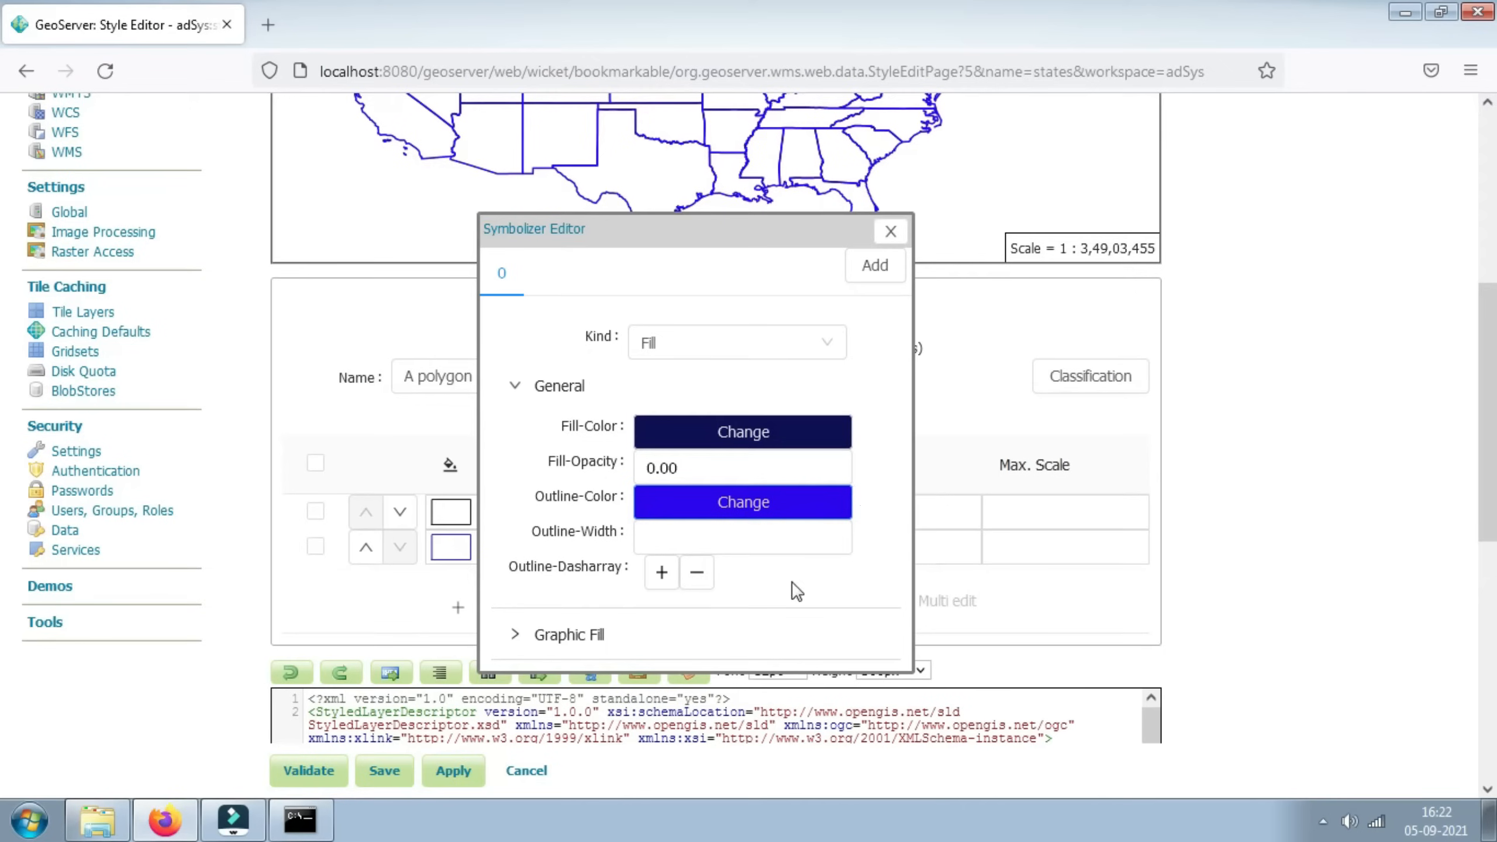
pyautogui.click(891, 231)
pyautogui.scroll(-1, 1114, 548)
pyautogui.scroll(-3, 1114, 548)
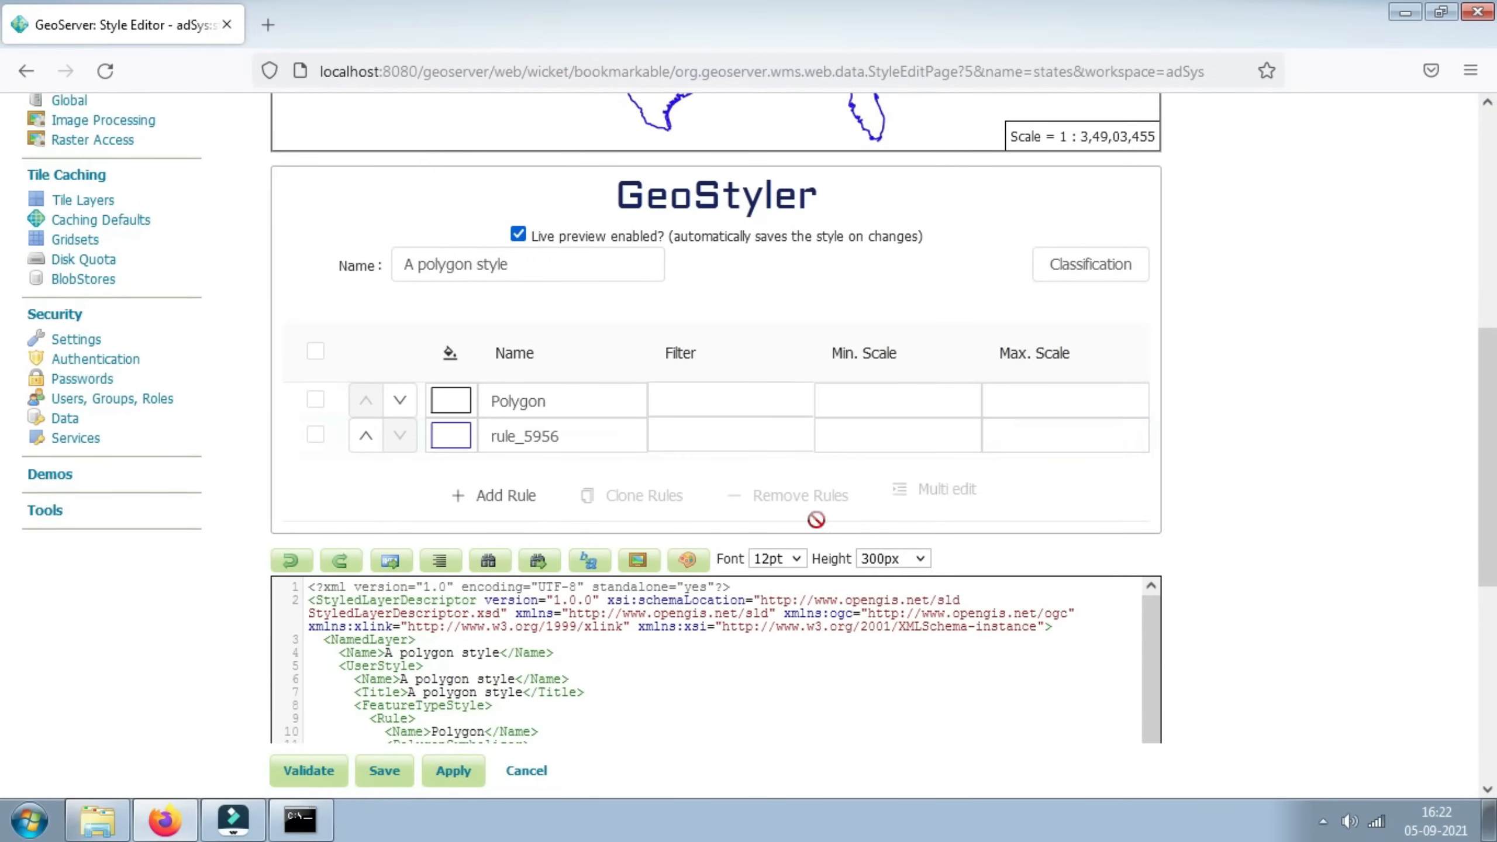
# Step: Set the second rule's outline width to 2 and close the Symbolizer Editor
pyautogui.click(526, 439)
pyautogui.click(451, 436)
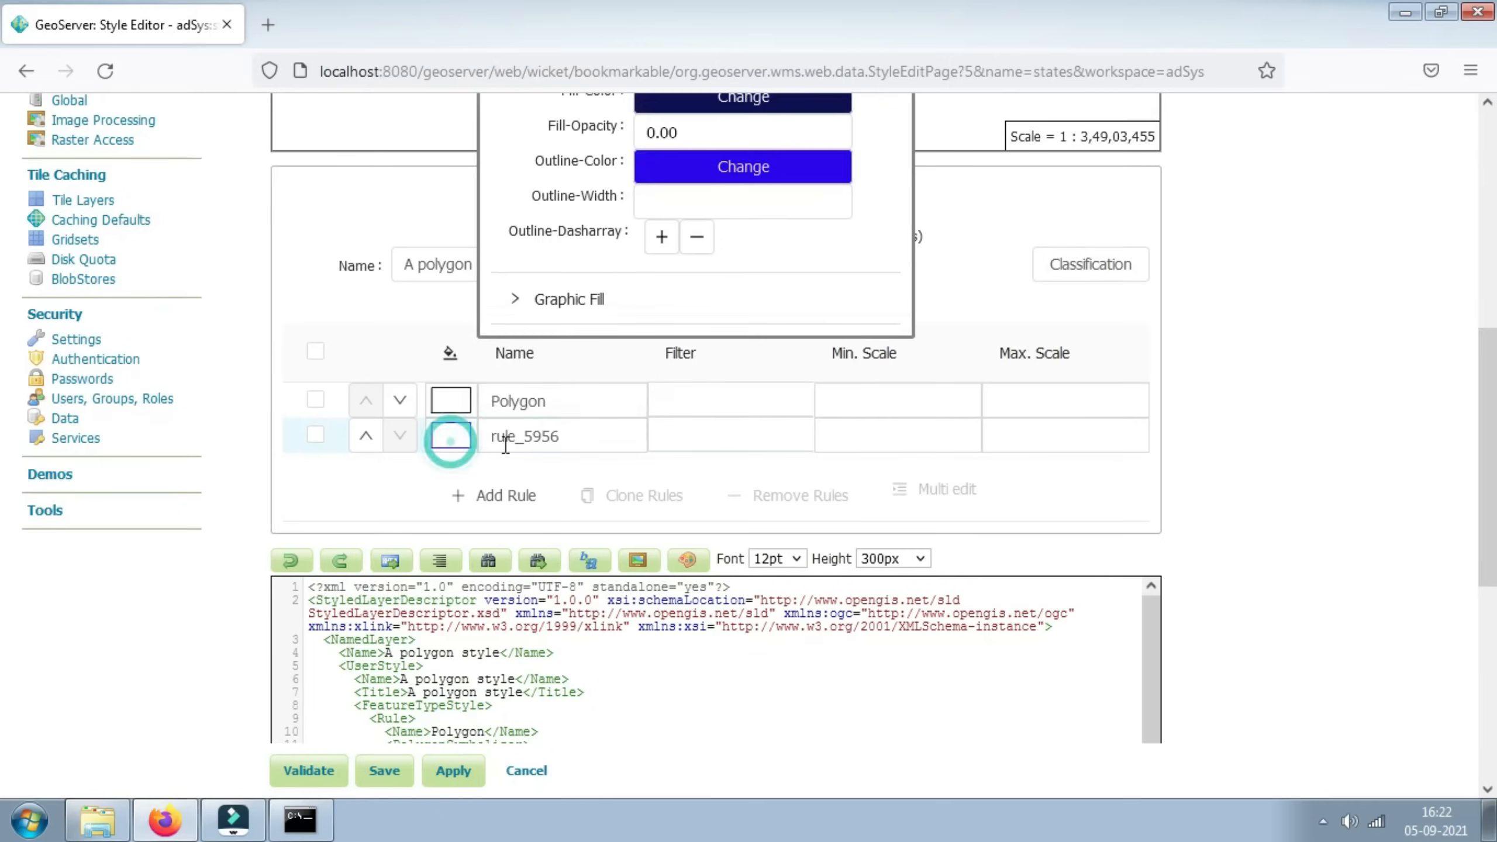
pyautogui.click(696, 203)
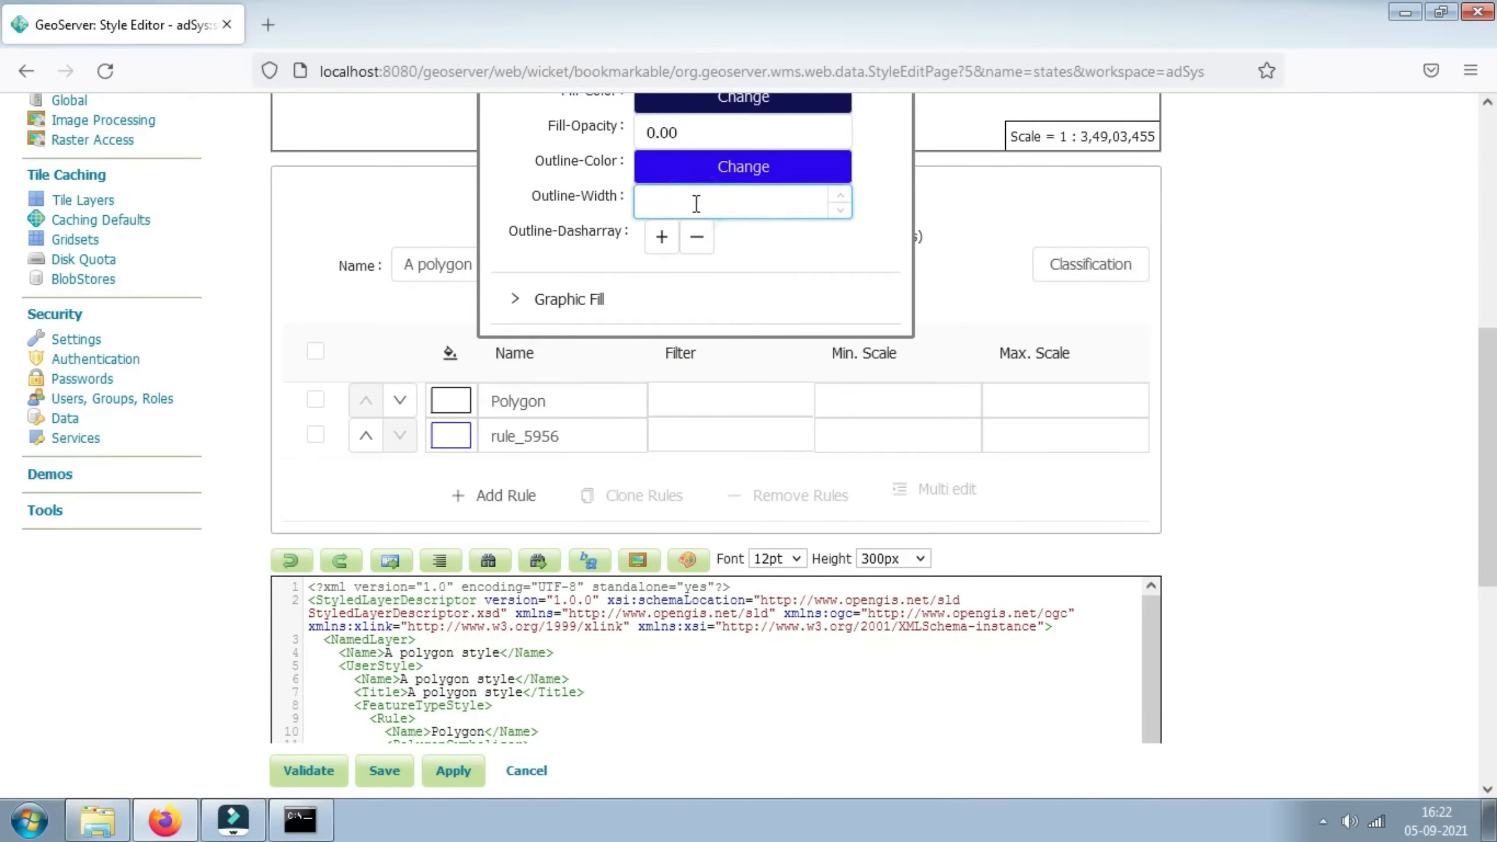
pyautogui.write('2')
pyautogui.scroll(4, 981, 238)
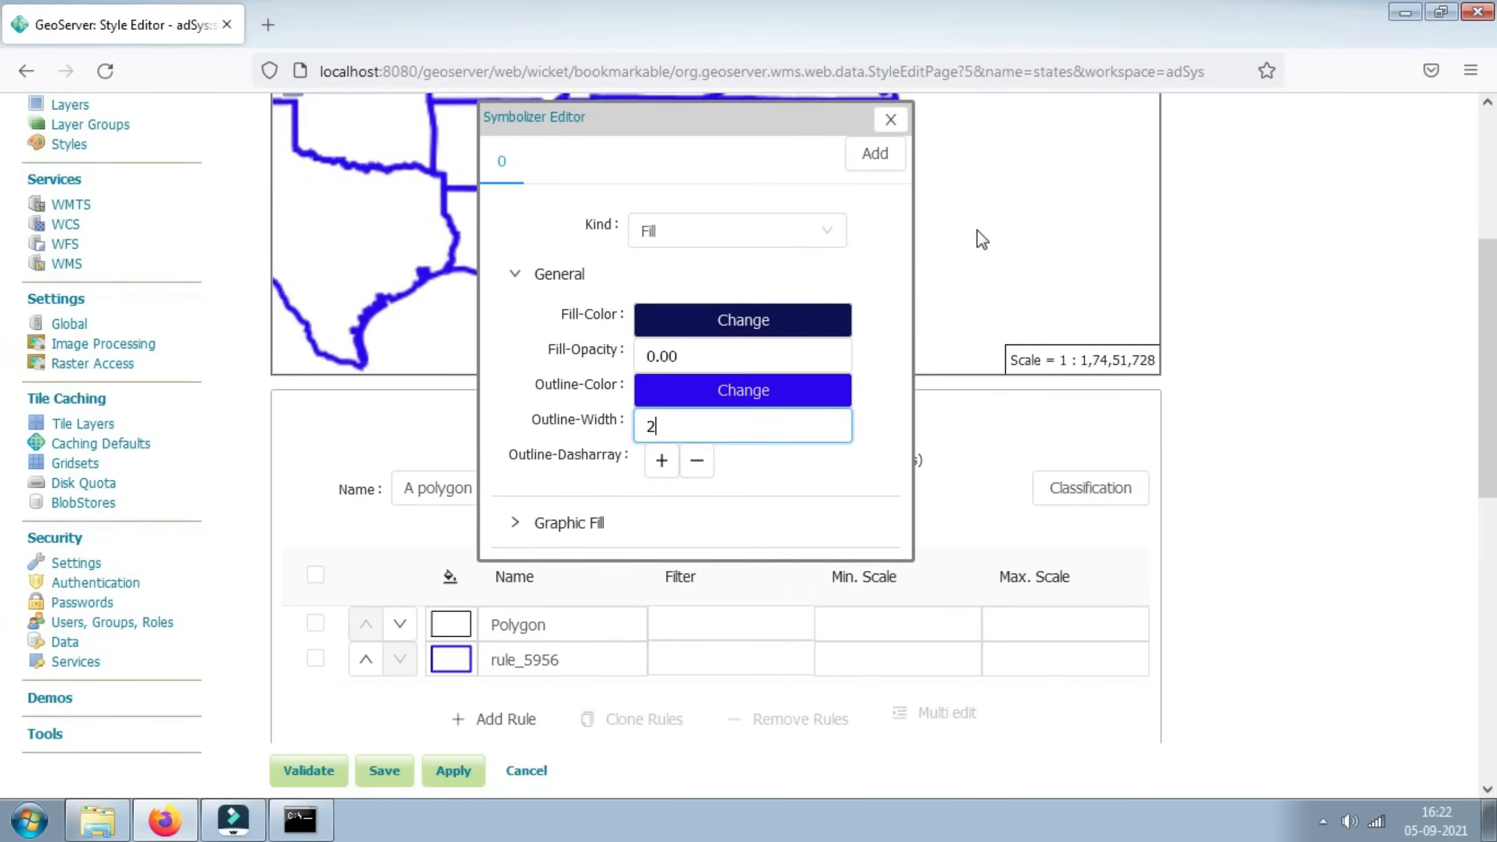
pyautogui.click(890, 119)
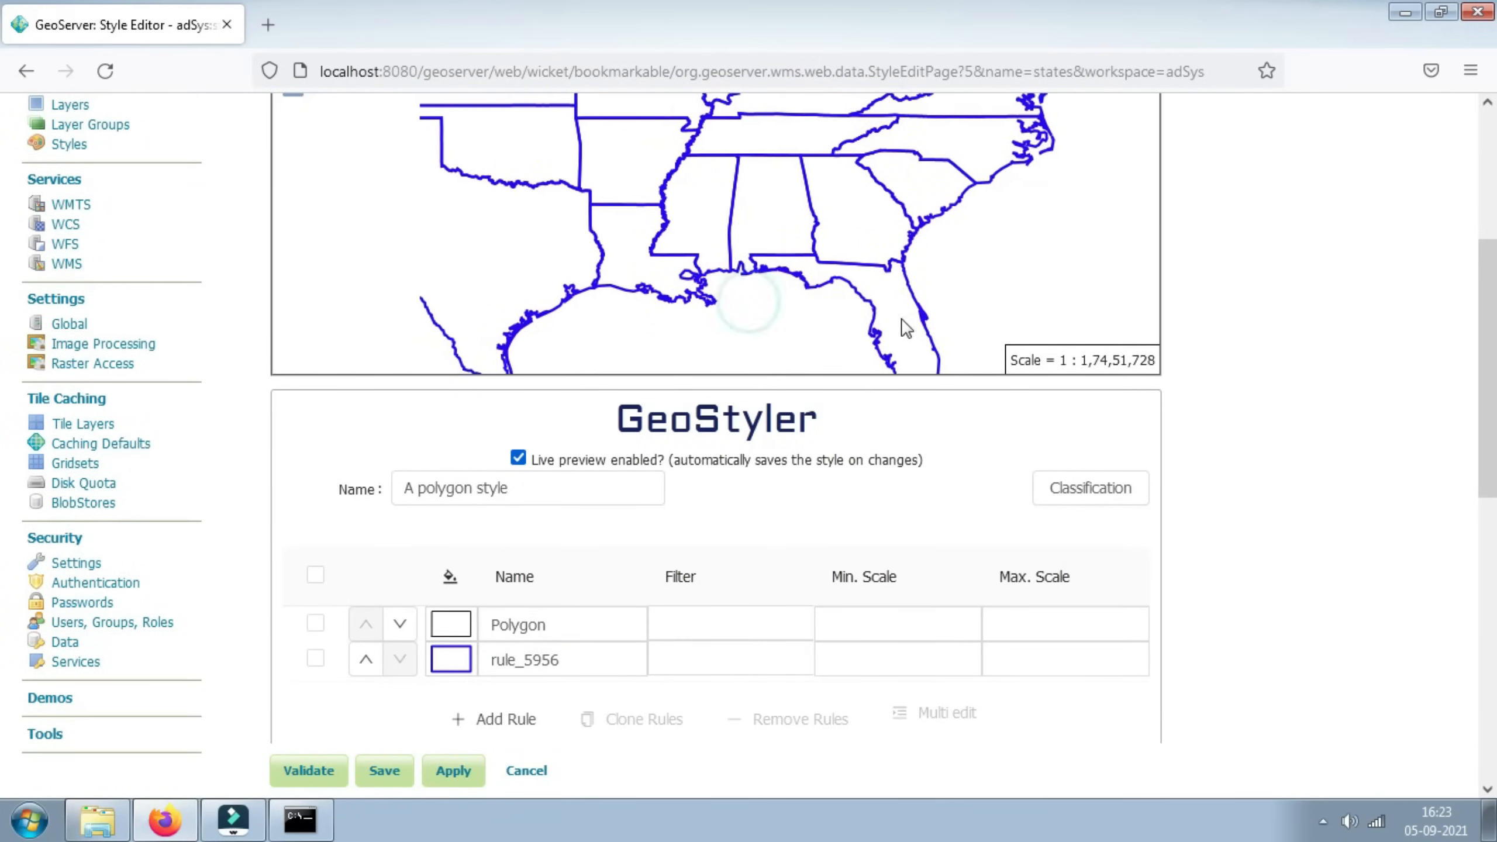
# Step: Set the Polygon rule's maximum scale to 1:50000000
pyautogui.scroll(-2, 795, 215)
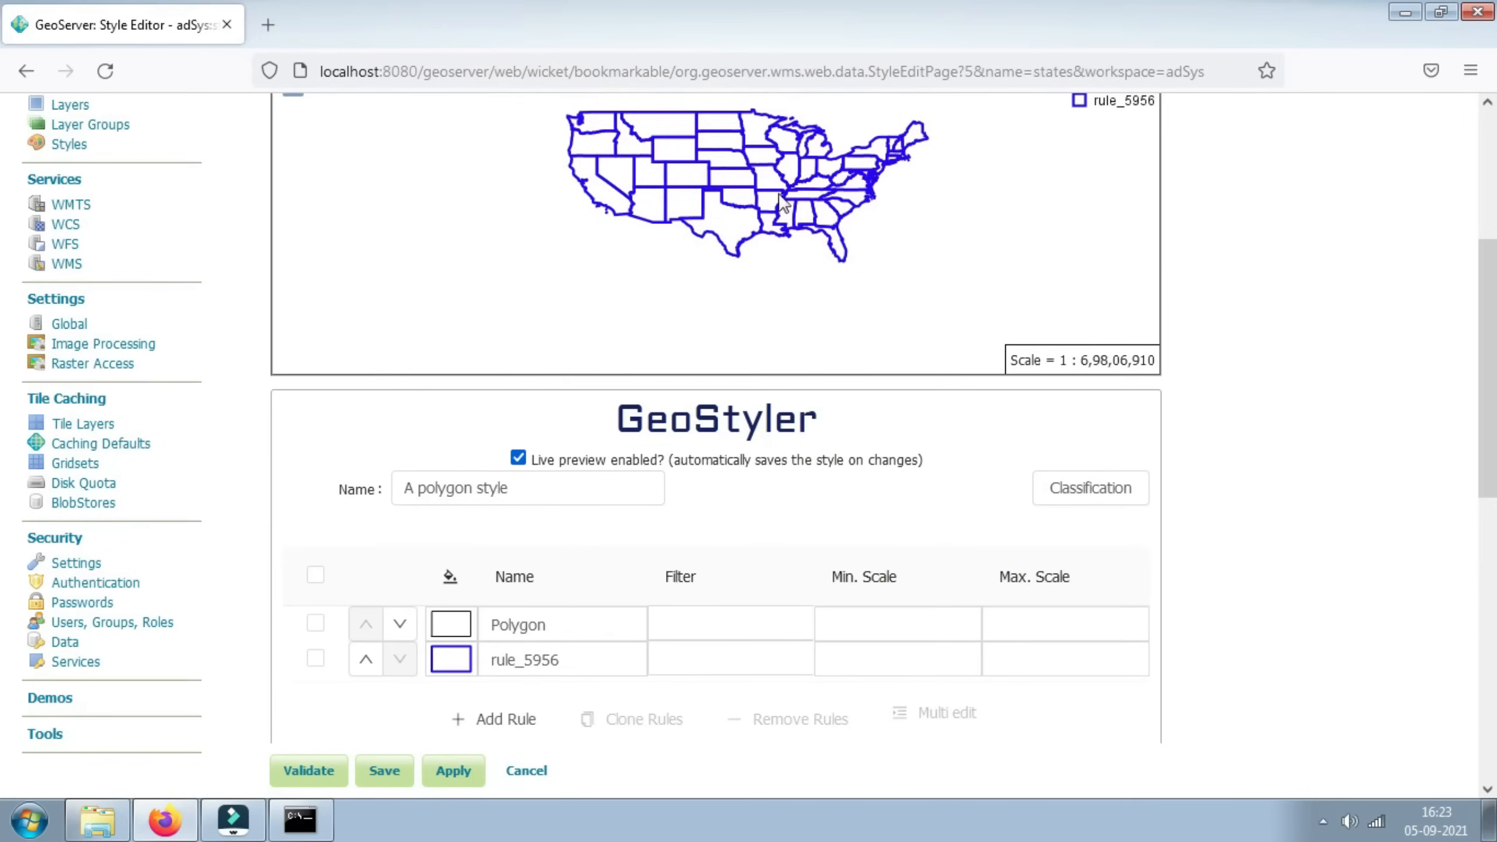
pyautogui.scroll(1, 922, 328)
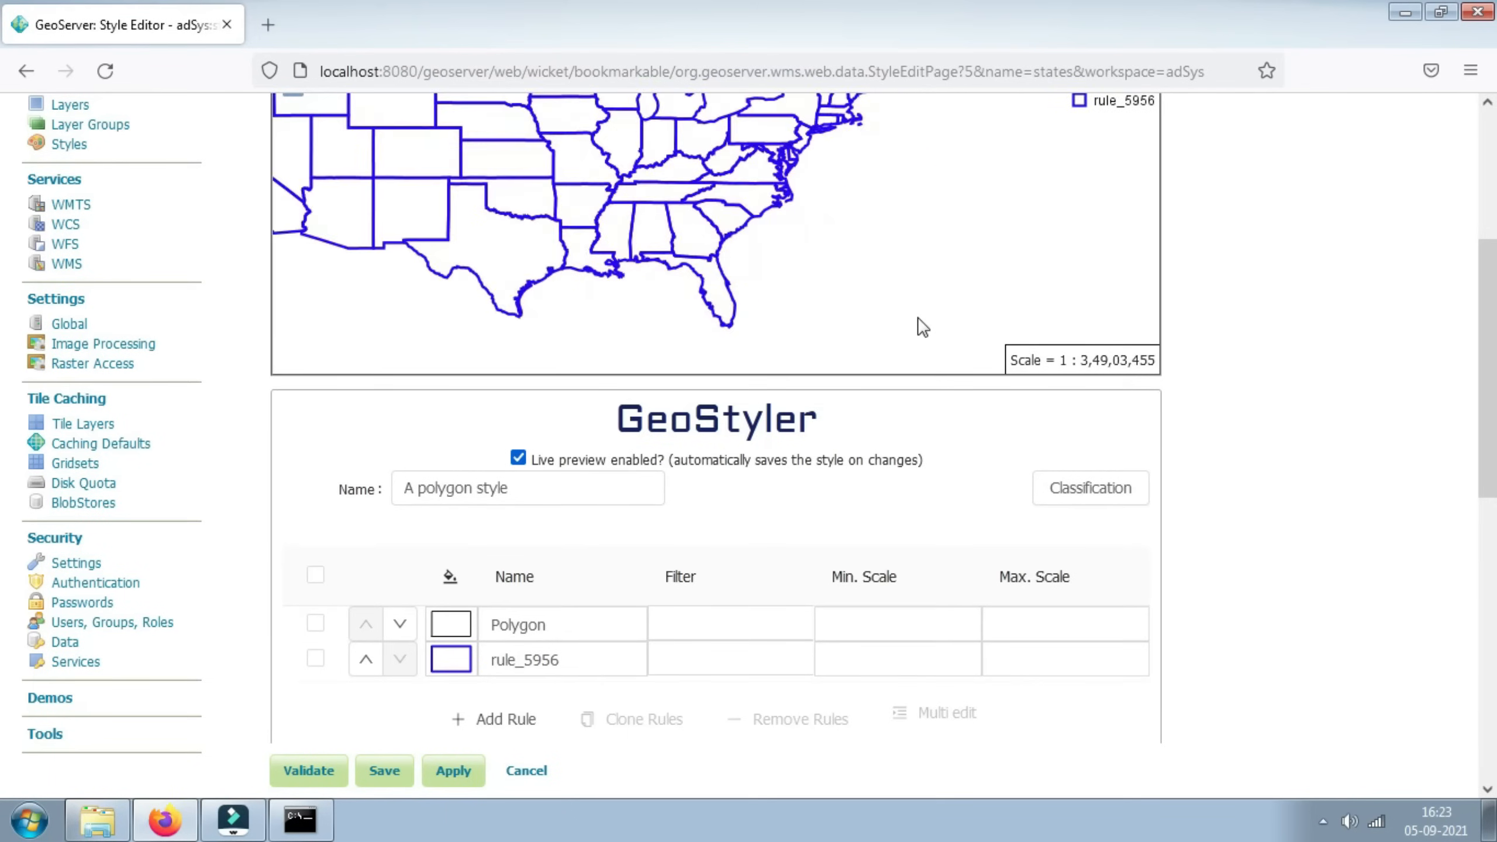
pyautogui.scroll(-1, 922, 327)
pyautogui.click(1013, 618)
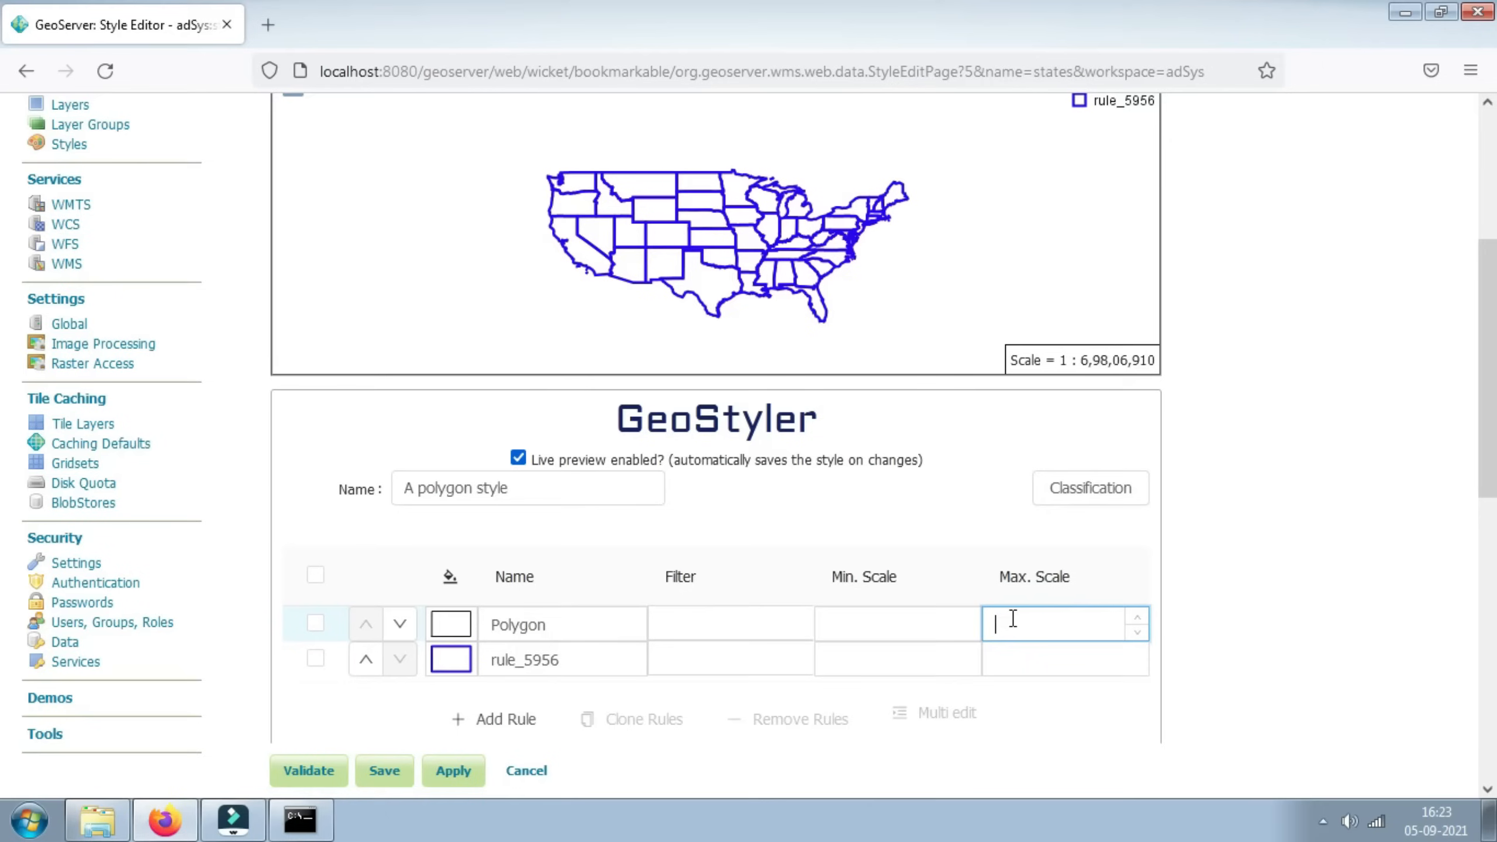
pyautogui.write('1:50000000')
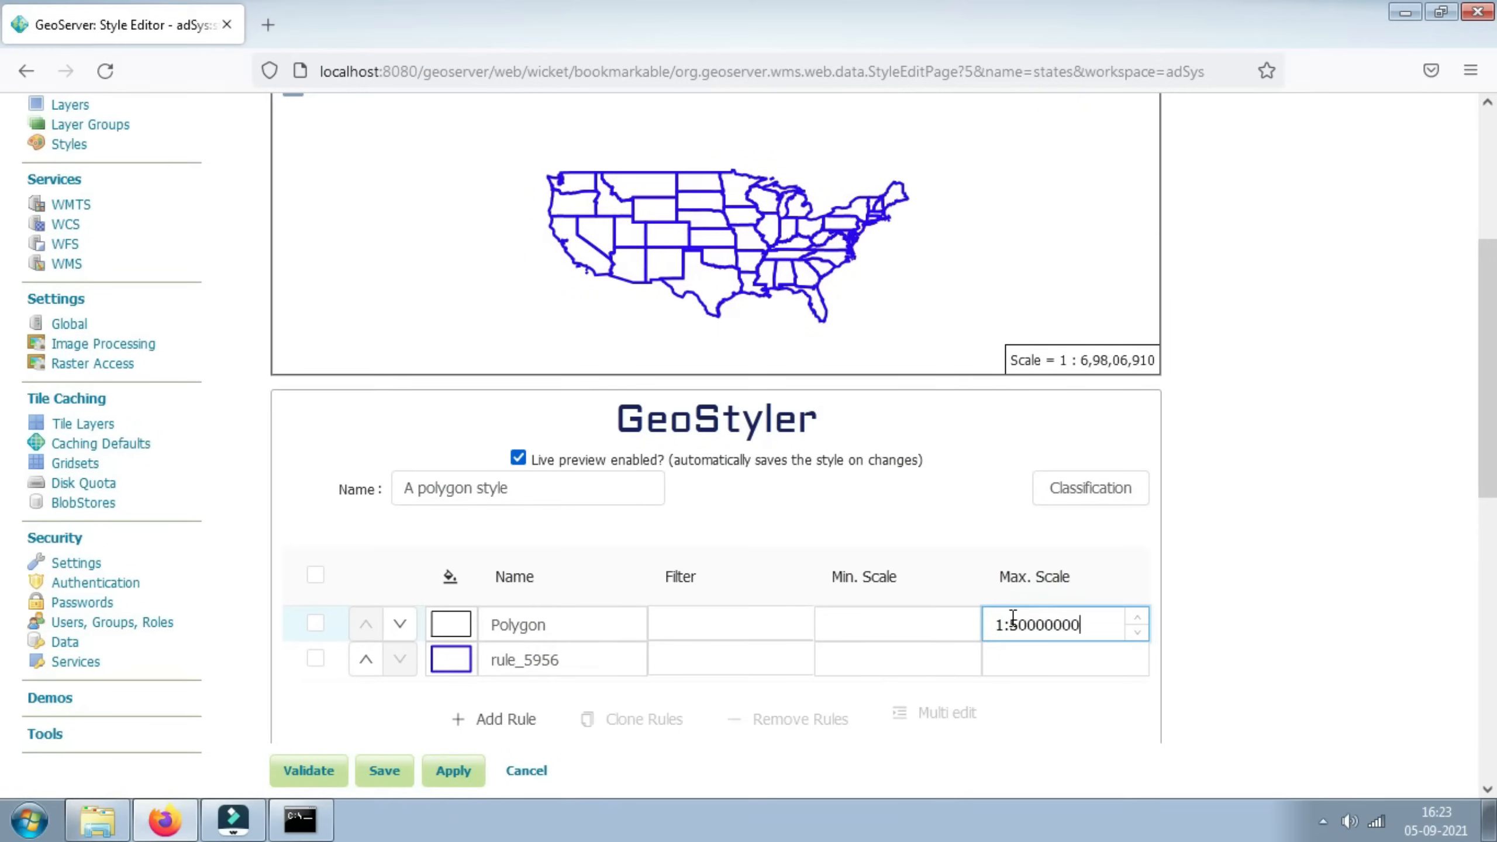
# Step: Set the second rule's minimum scale to 1:50000001 and the Polygon rule's minimum scale to 1:1
pyautogui.click(944, 656)
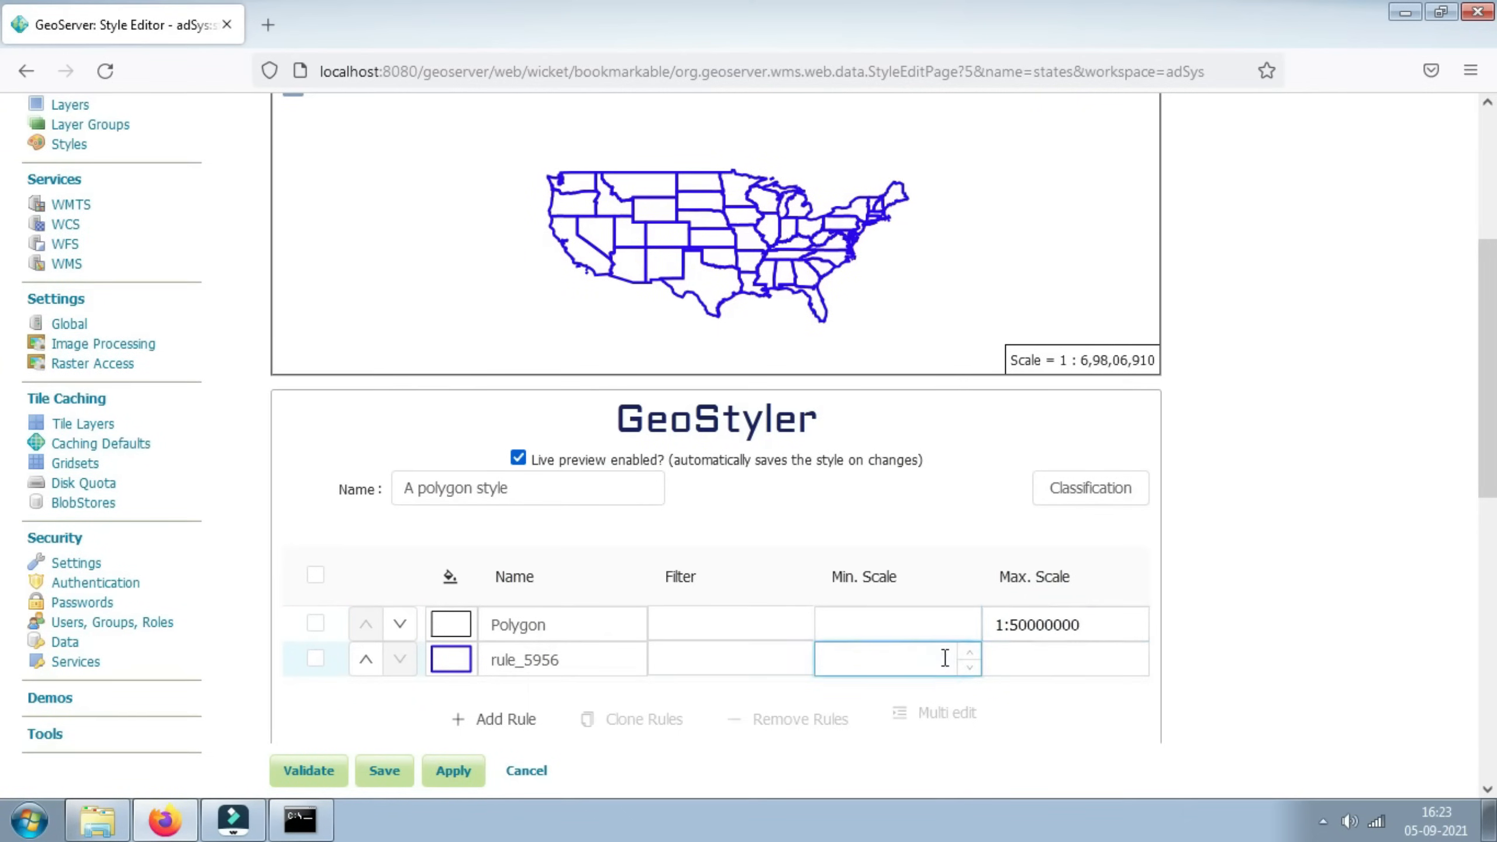
pyautogui.write('1:50')
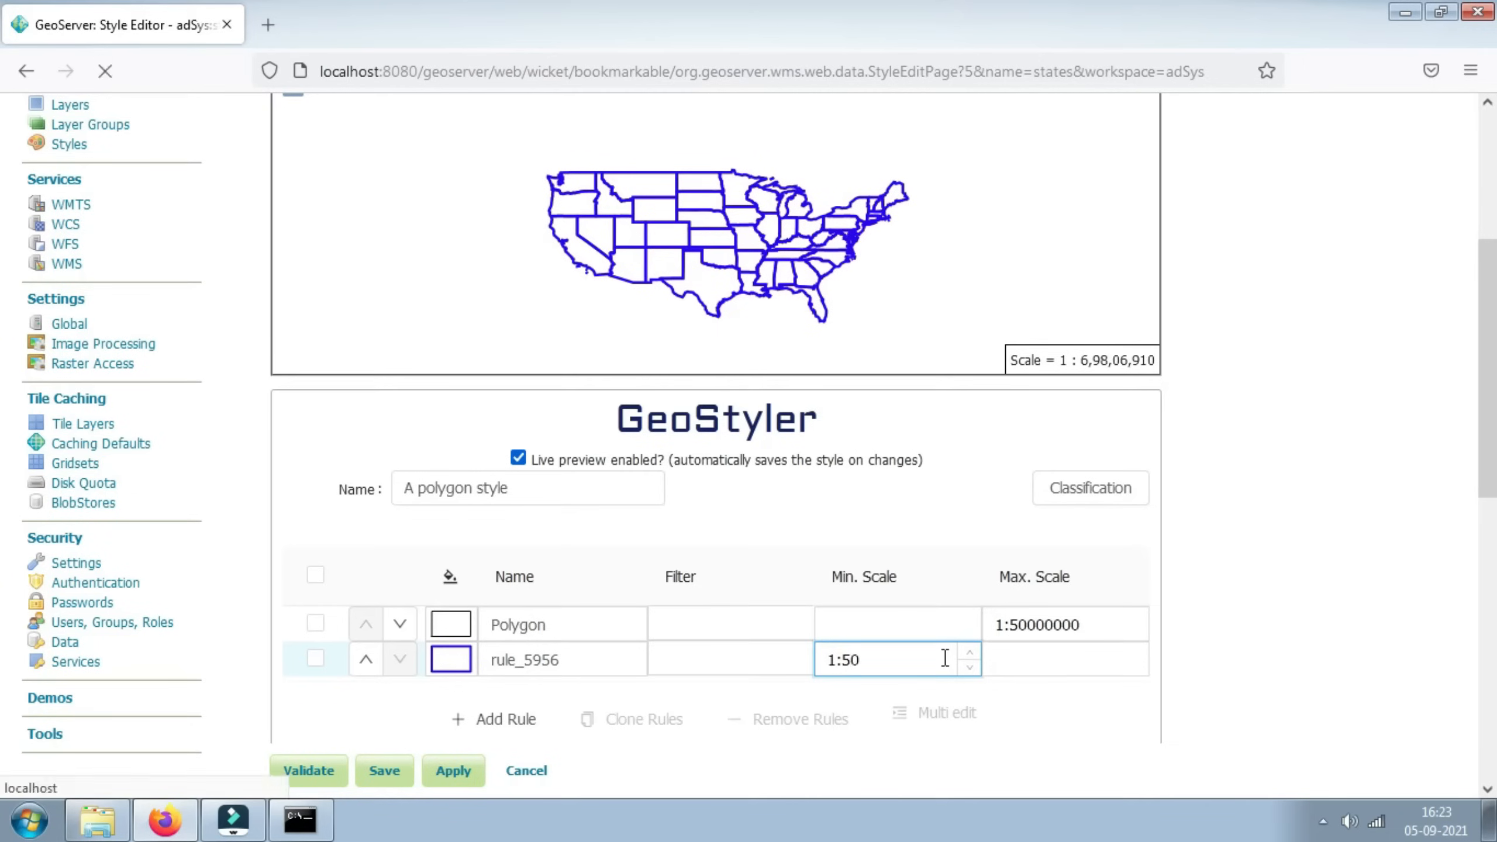
pyautogui.write('00000')
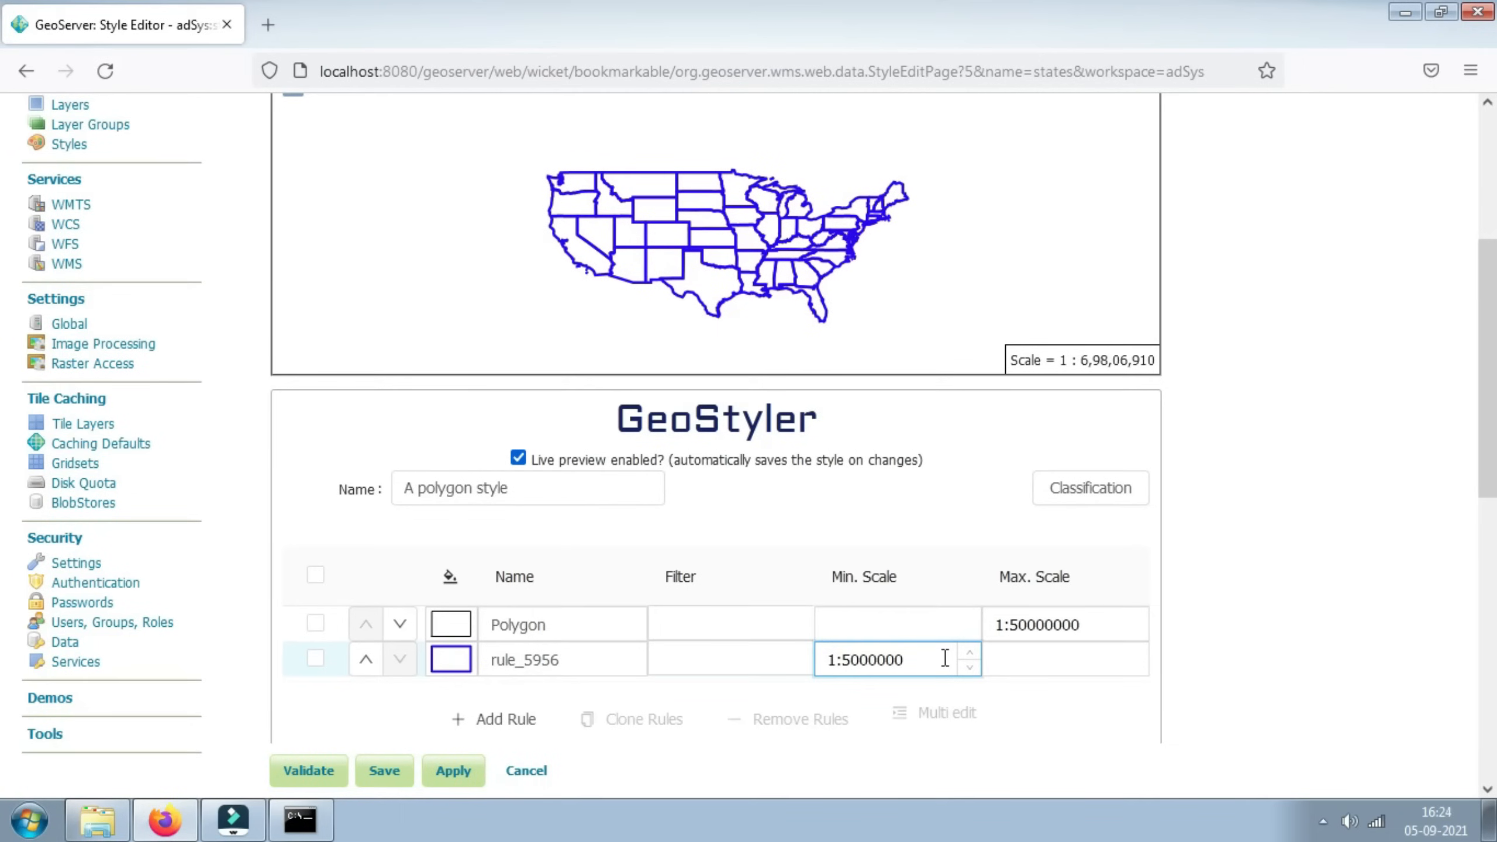
pyautogui.click(1031, 655)
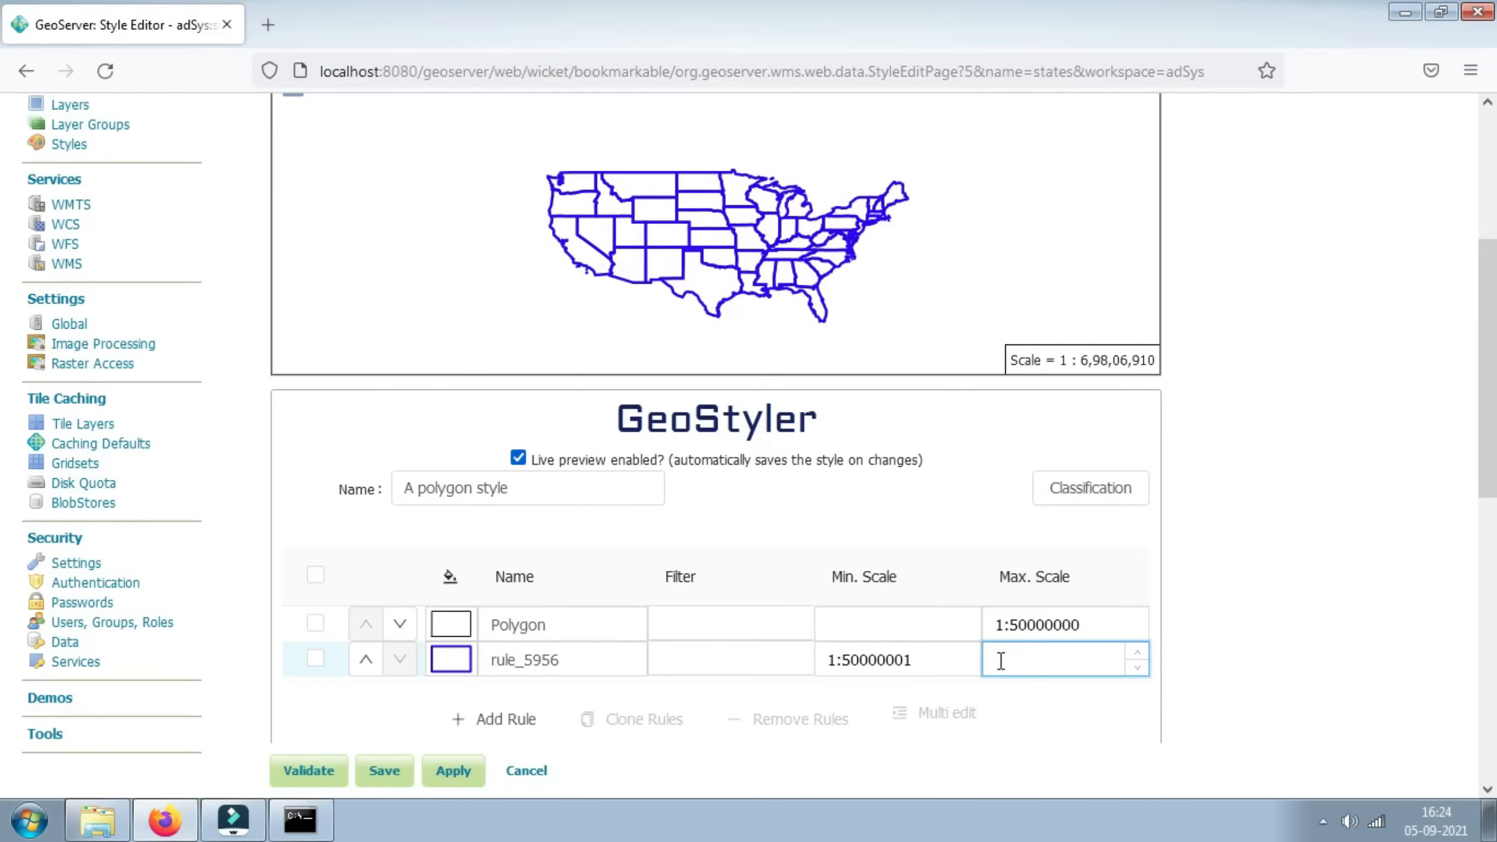
pyautogui.click(933, 626)
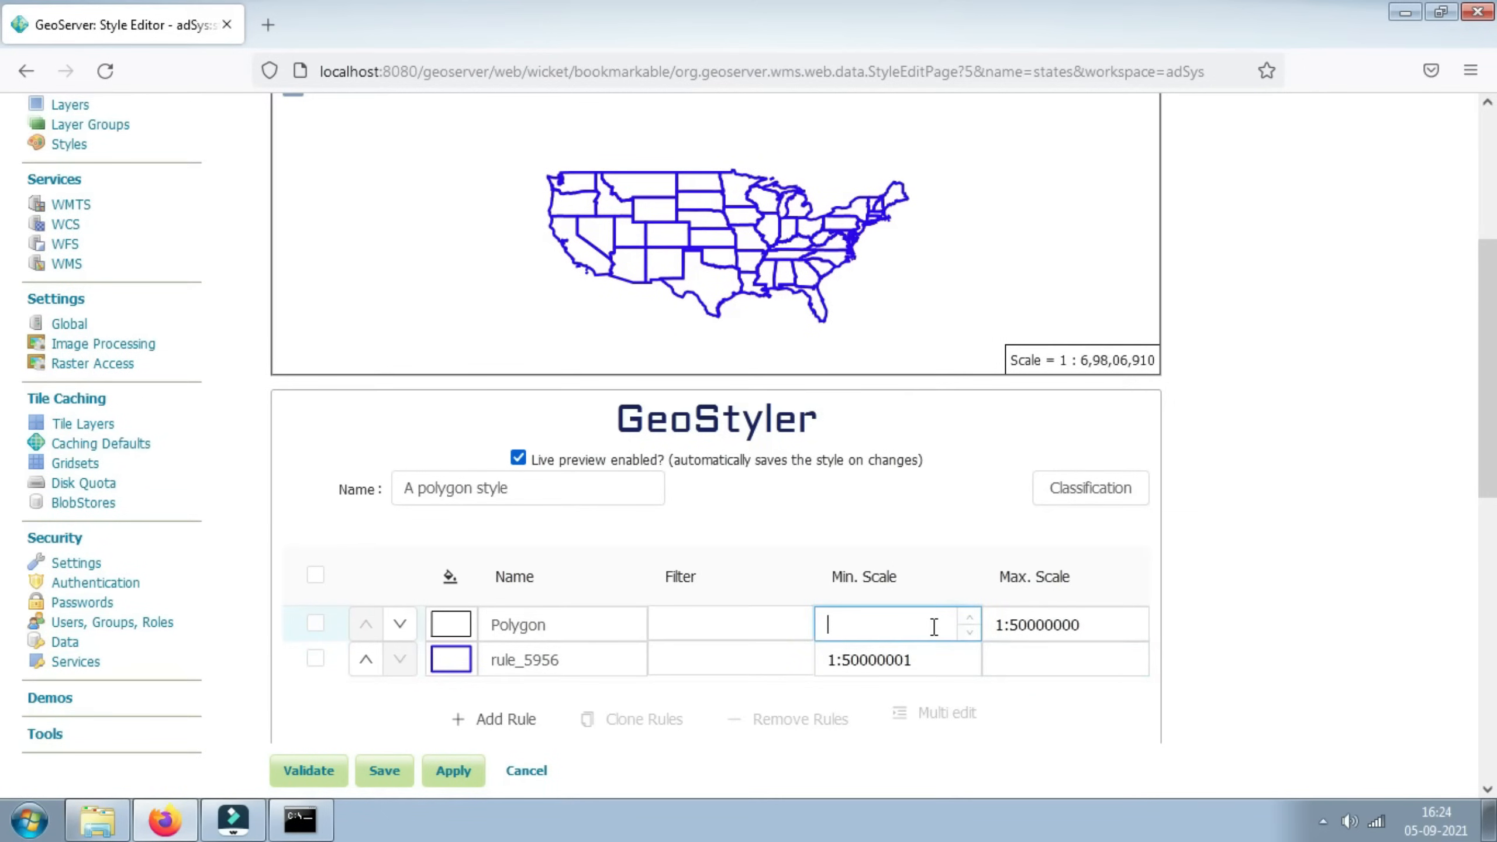
pyautogui.click(1053, 661)
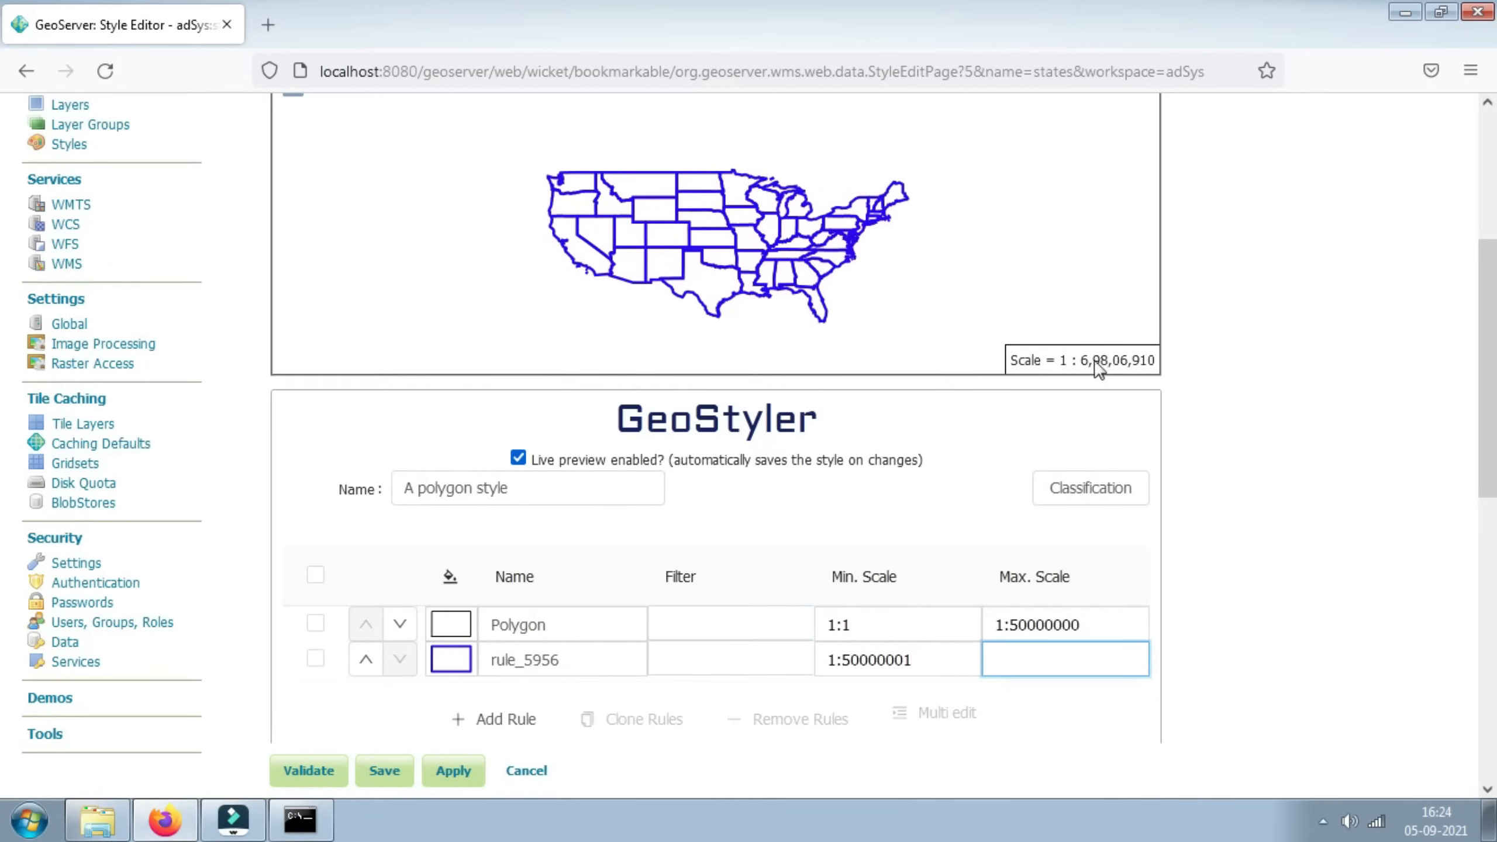
# Step: Examine how the states outlines are styled in the map preview at scales above and below 1:50000000
pyautogui.scroll(2, 711, 261)
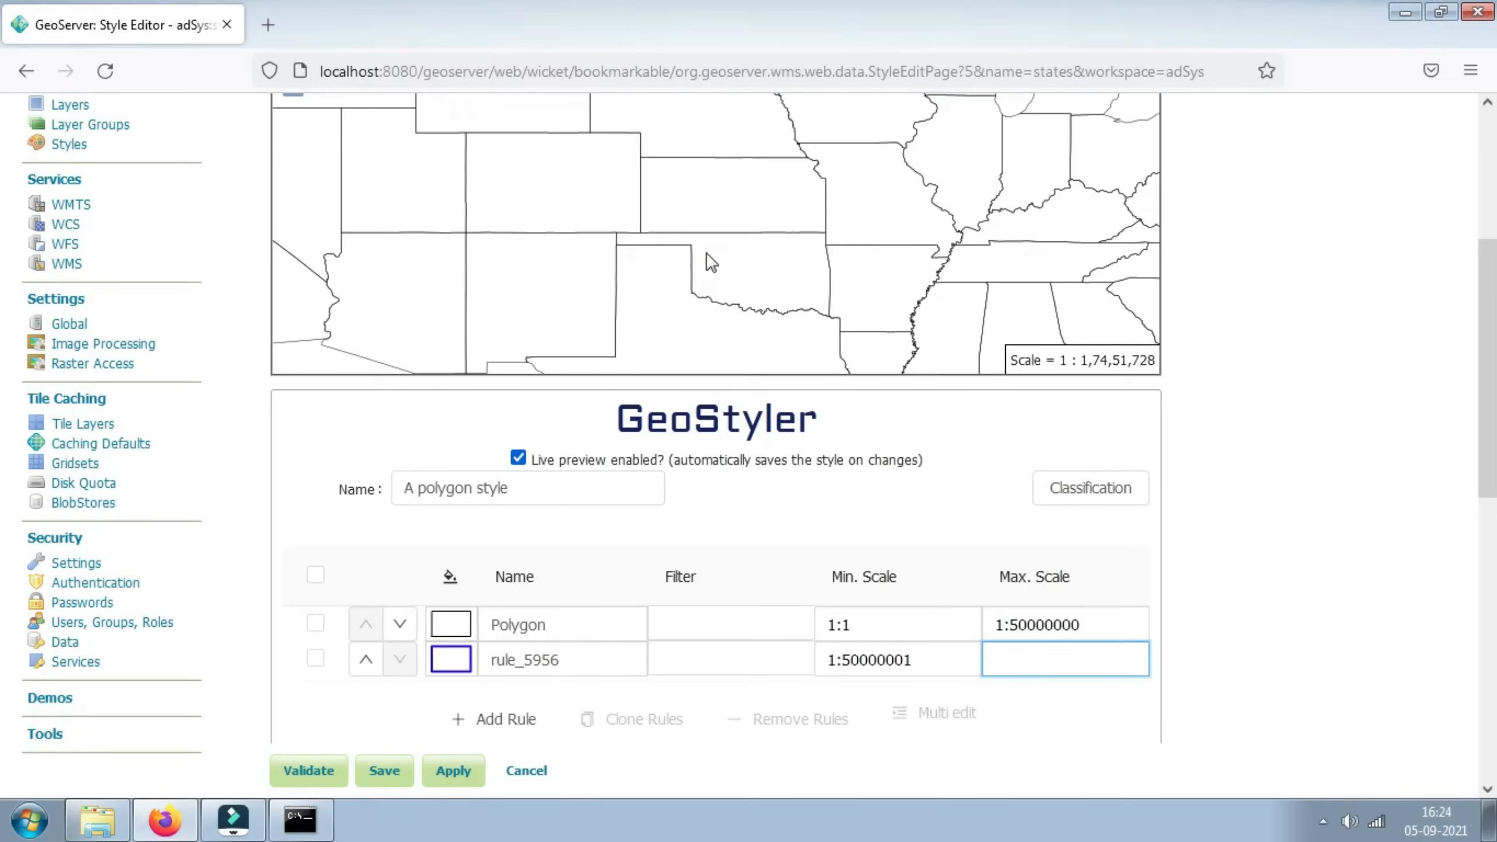
pyautogui.scroll(-2, 712, 261)
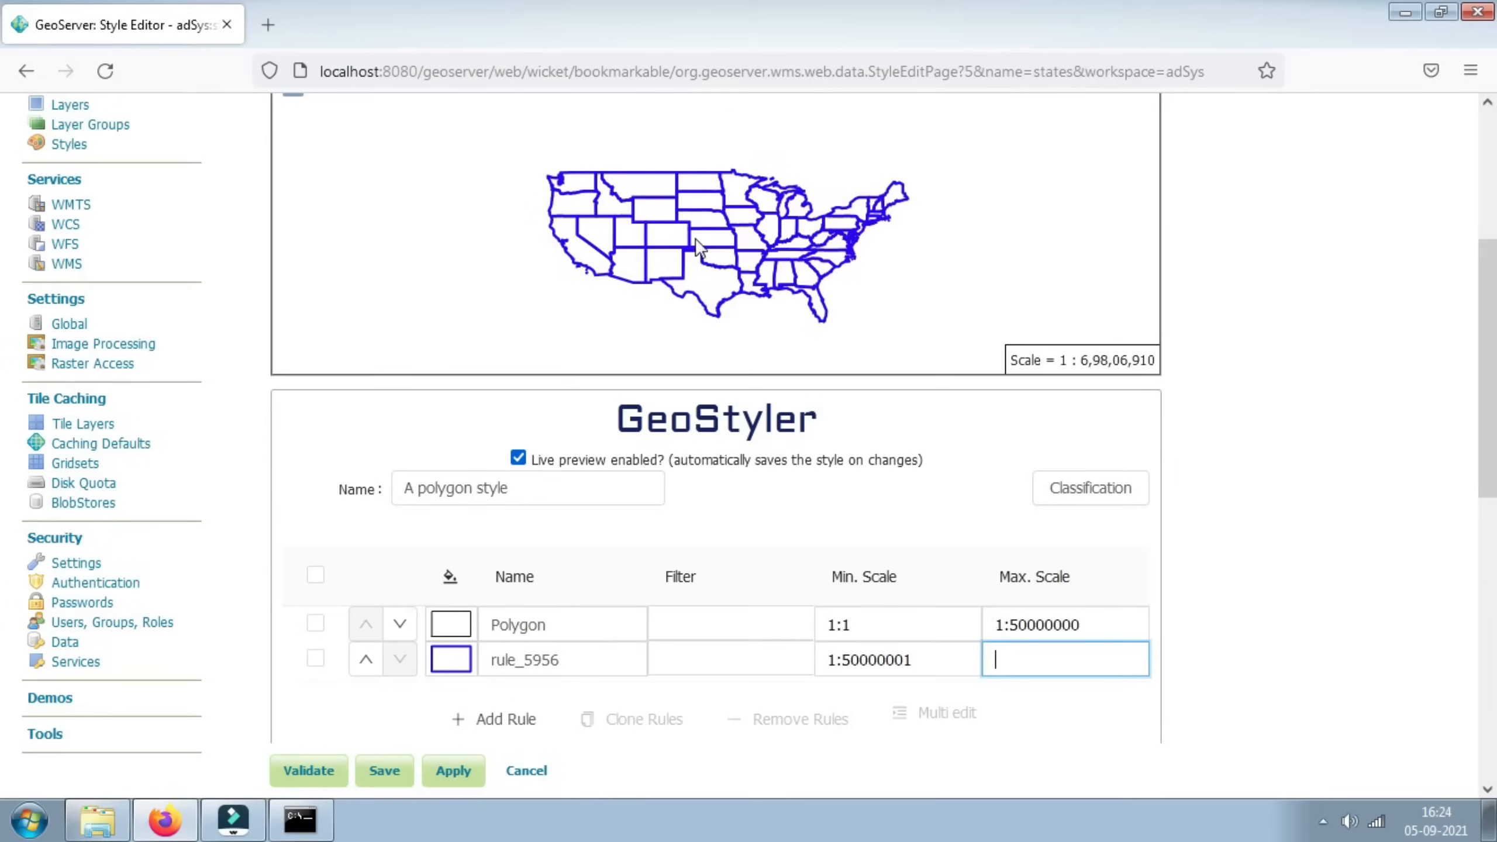
pyautogui.scroll(2, 695, 239)
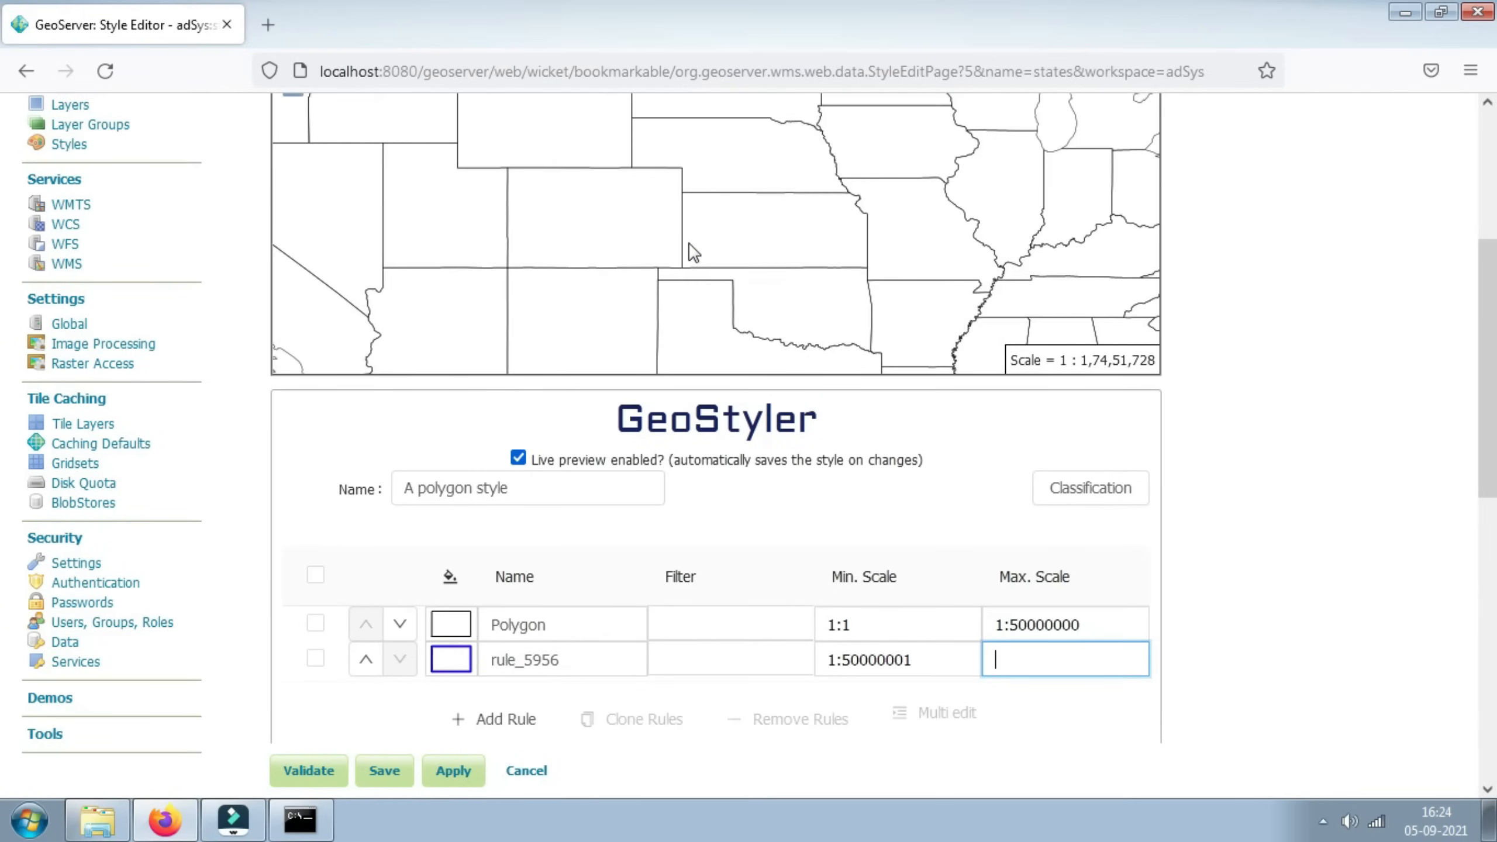
pyautogui.scroll(1, 688, 243)
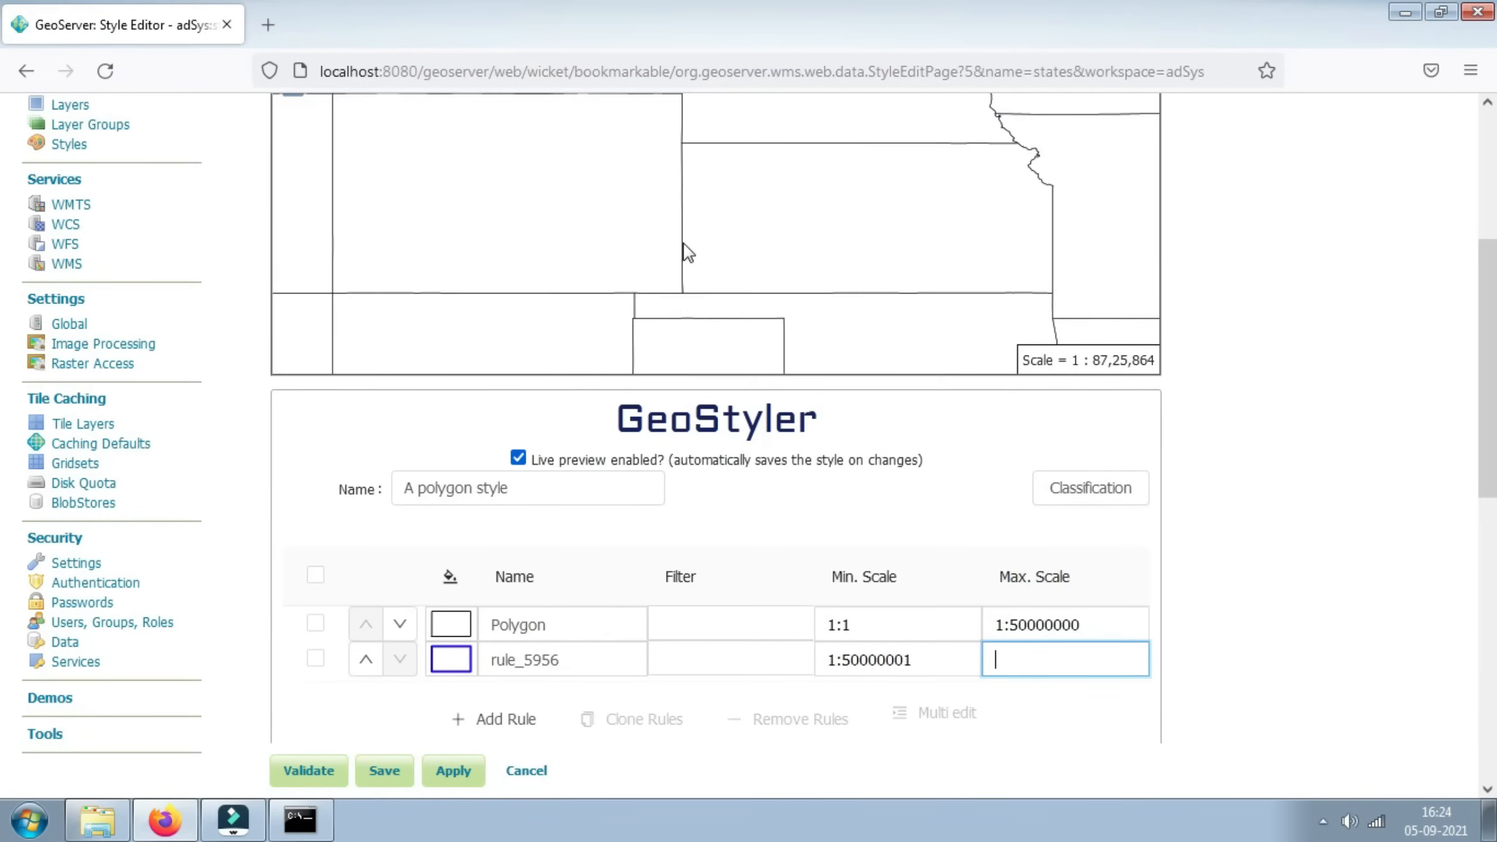
pyautogui.scroll(-2, 683, 244)
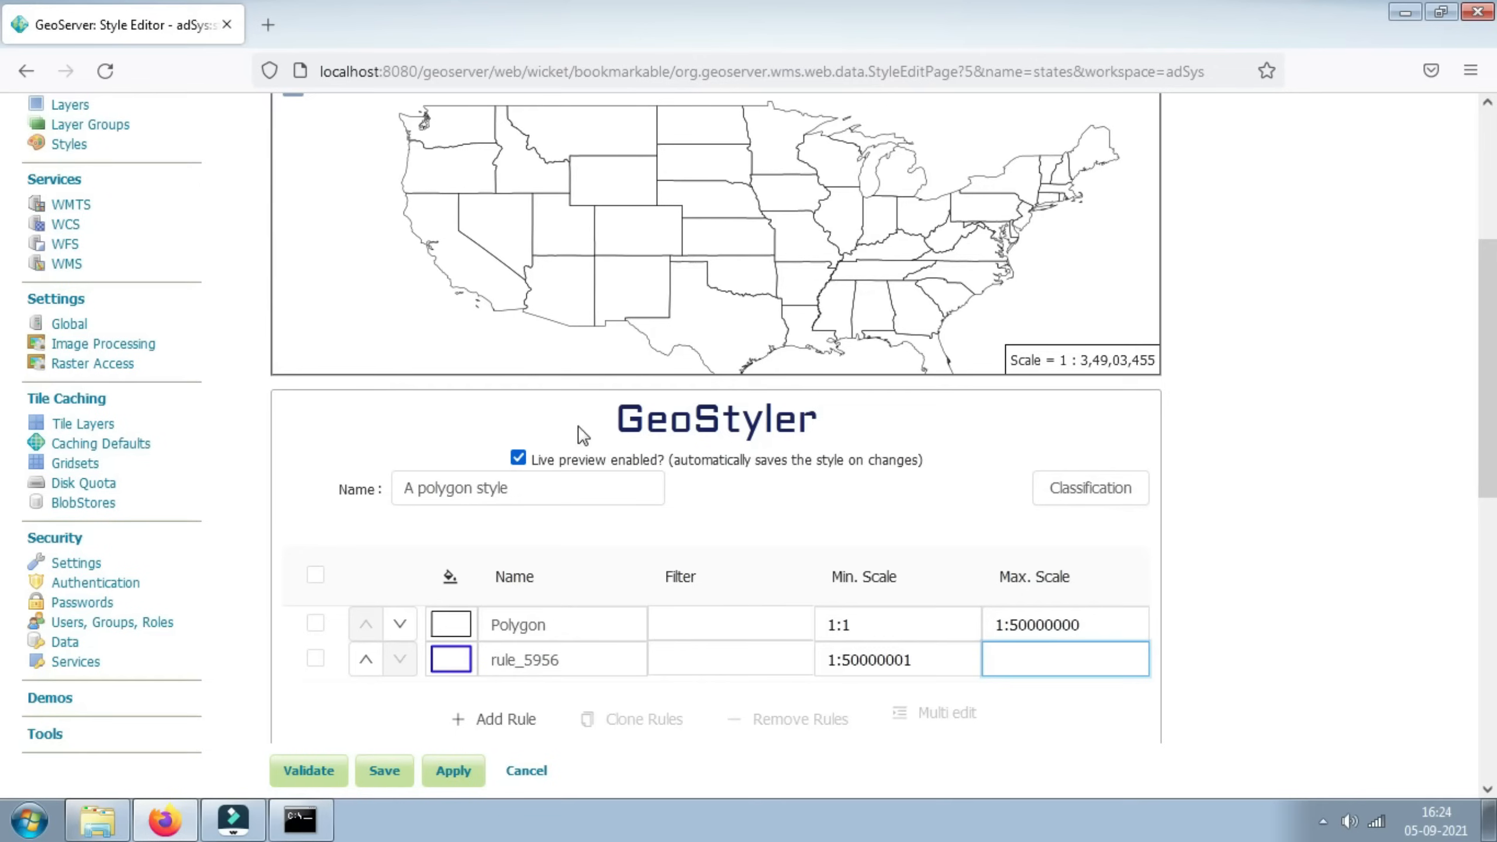
# Step: Add a third rule to the polygon style and set its fill opacity to 0
pyautogui.click(501, 720)
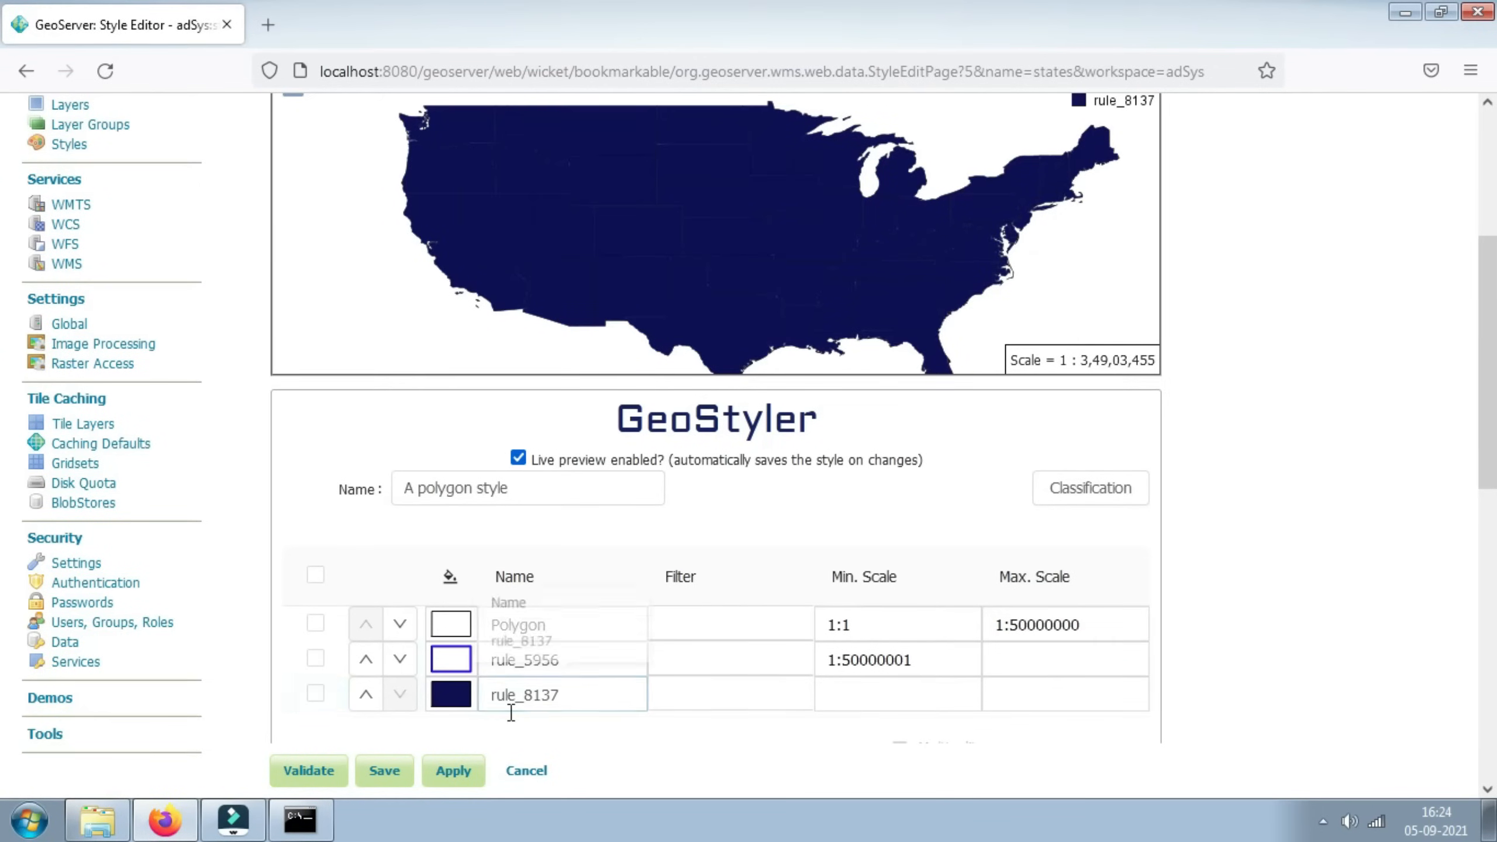
pyautogui.click(461, 702)
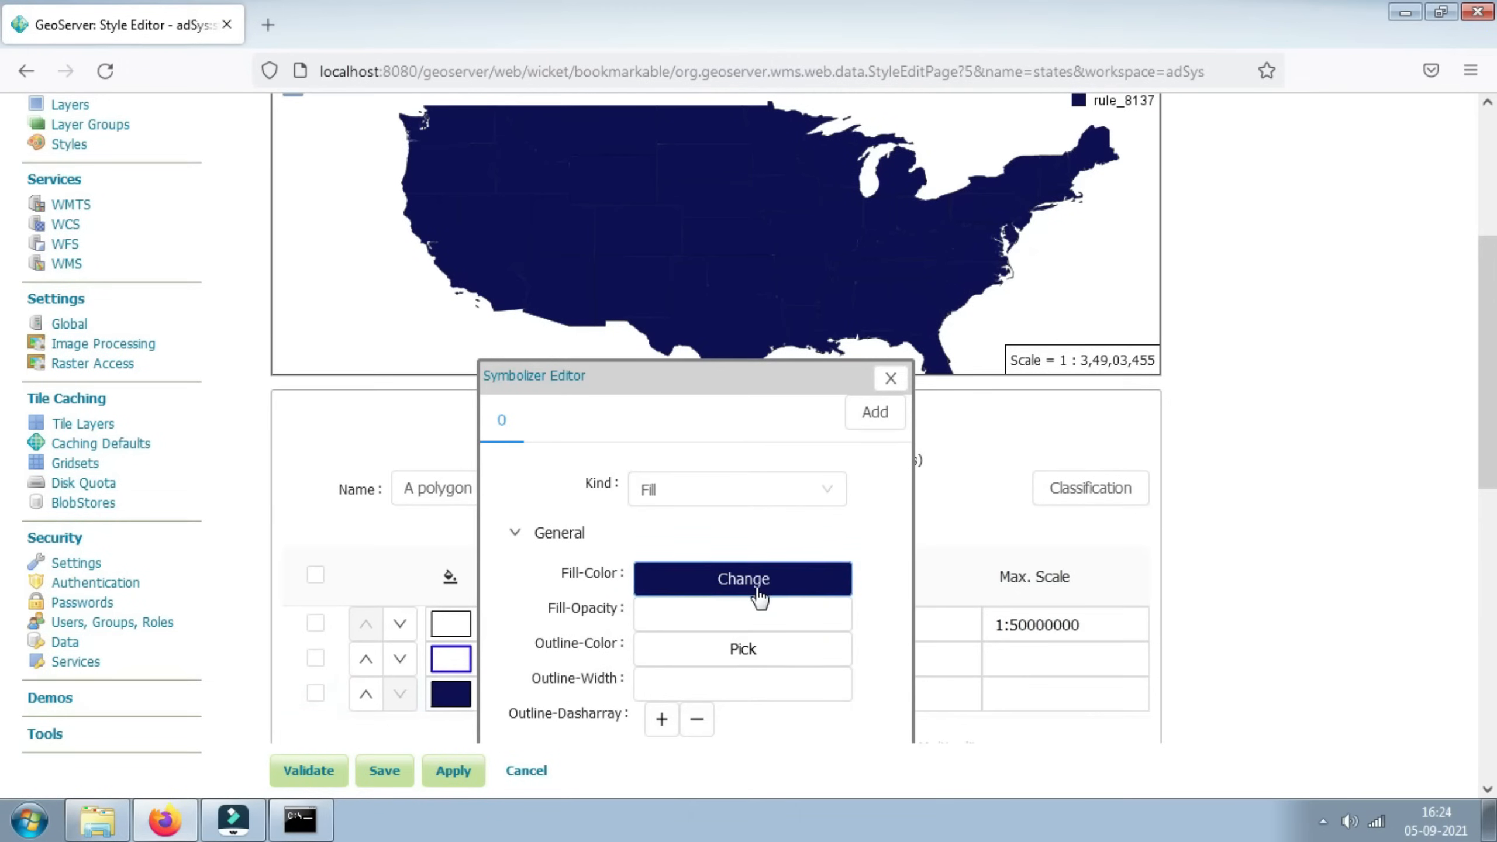
pyautogui.click(721, 609)
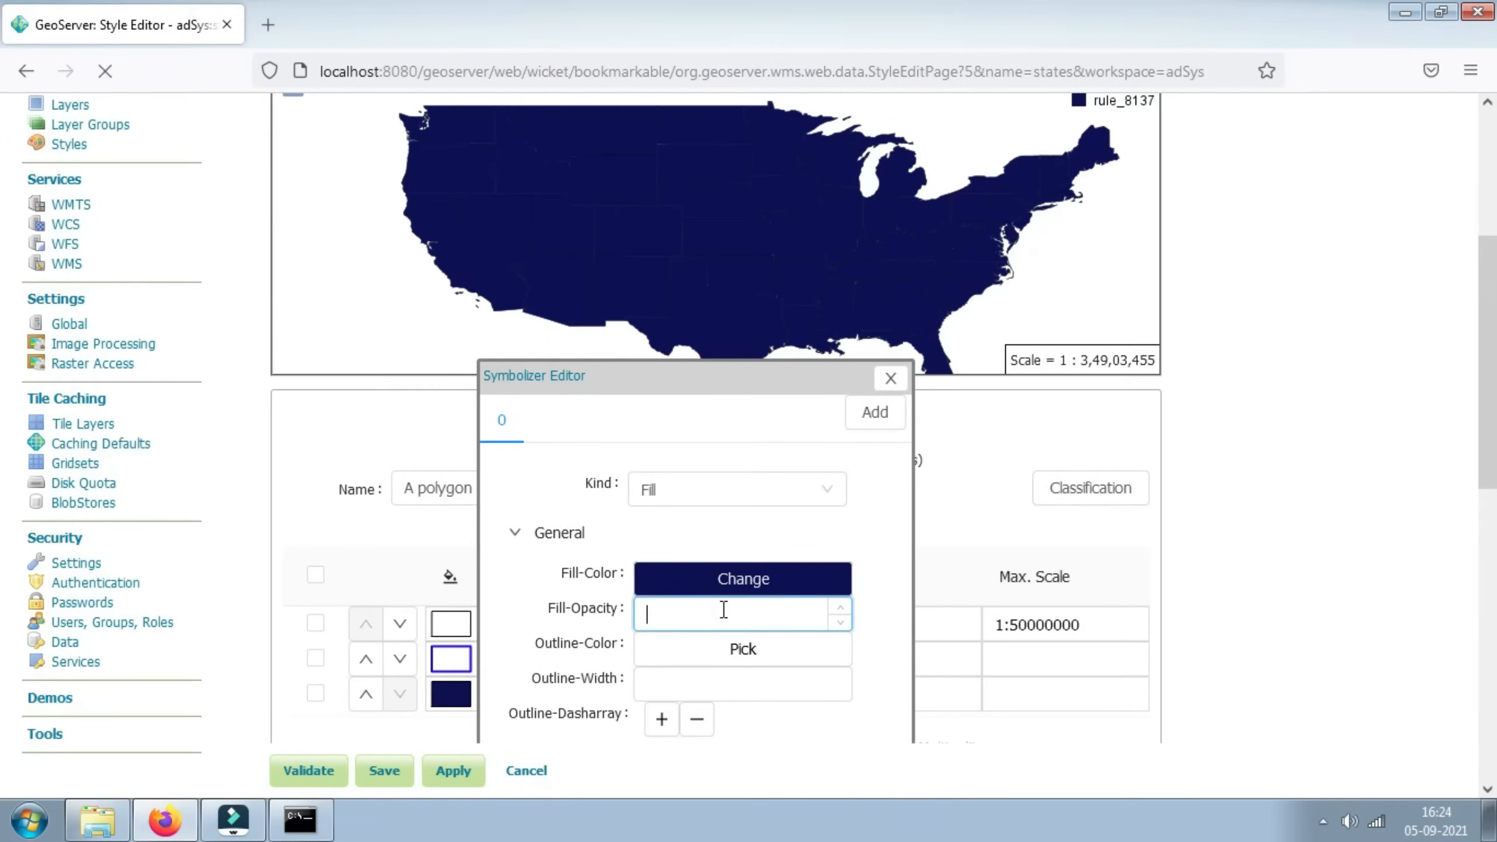
pyautogui.write('0')
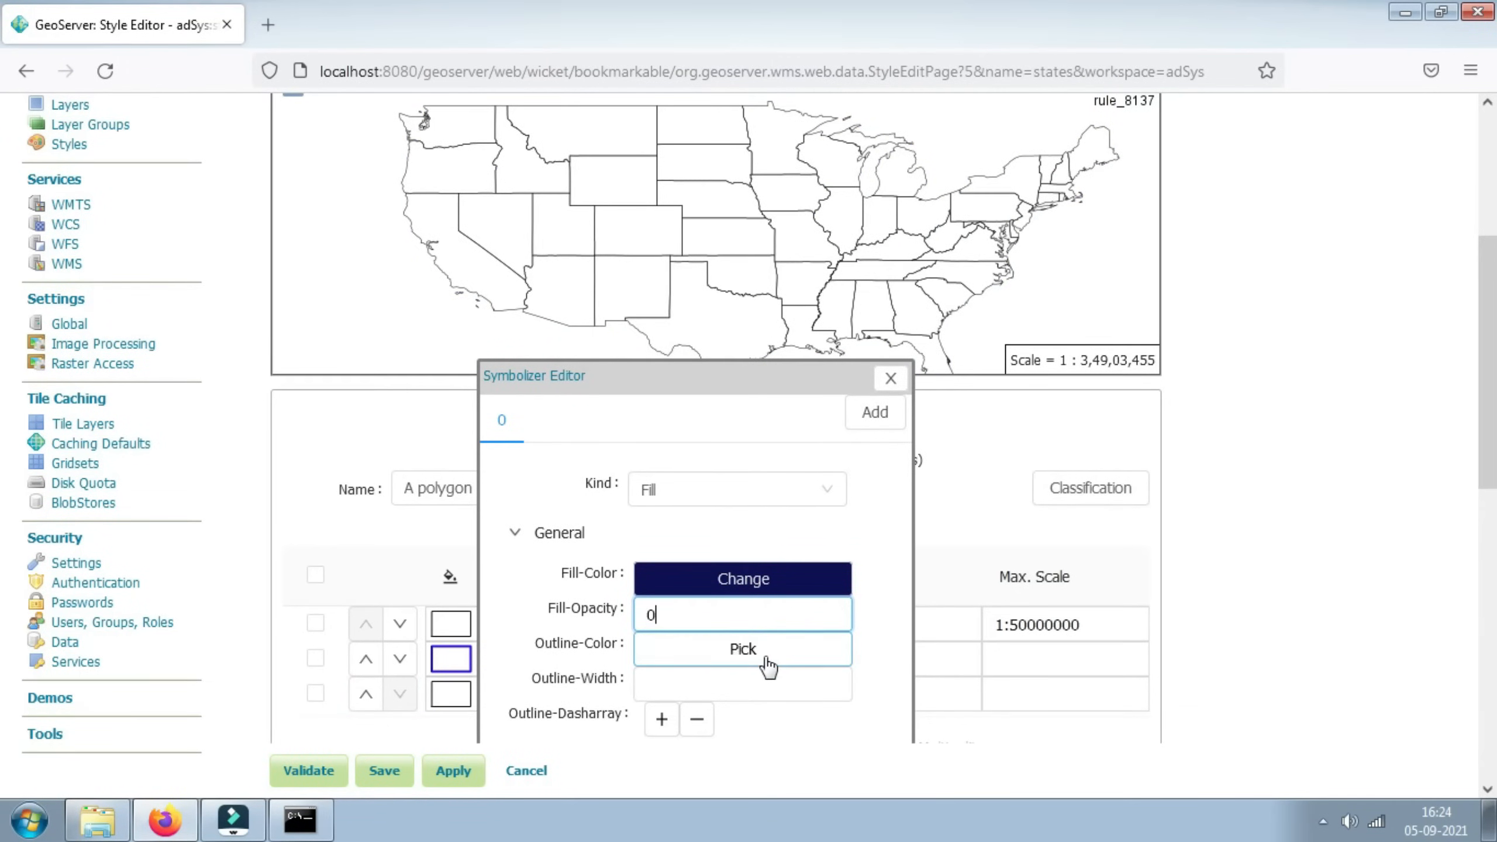
# Step: Pick a dark blue outline colour (#1e0597) for the third rule and close the colour picker
pyautogui.click(754, 657)
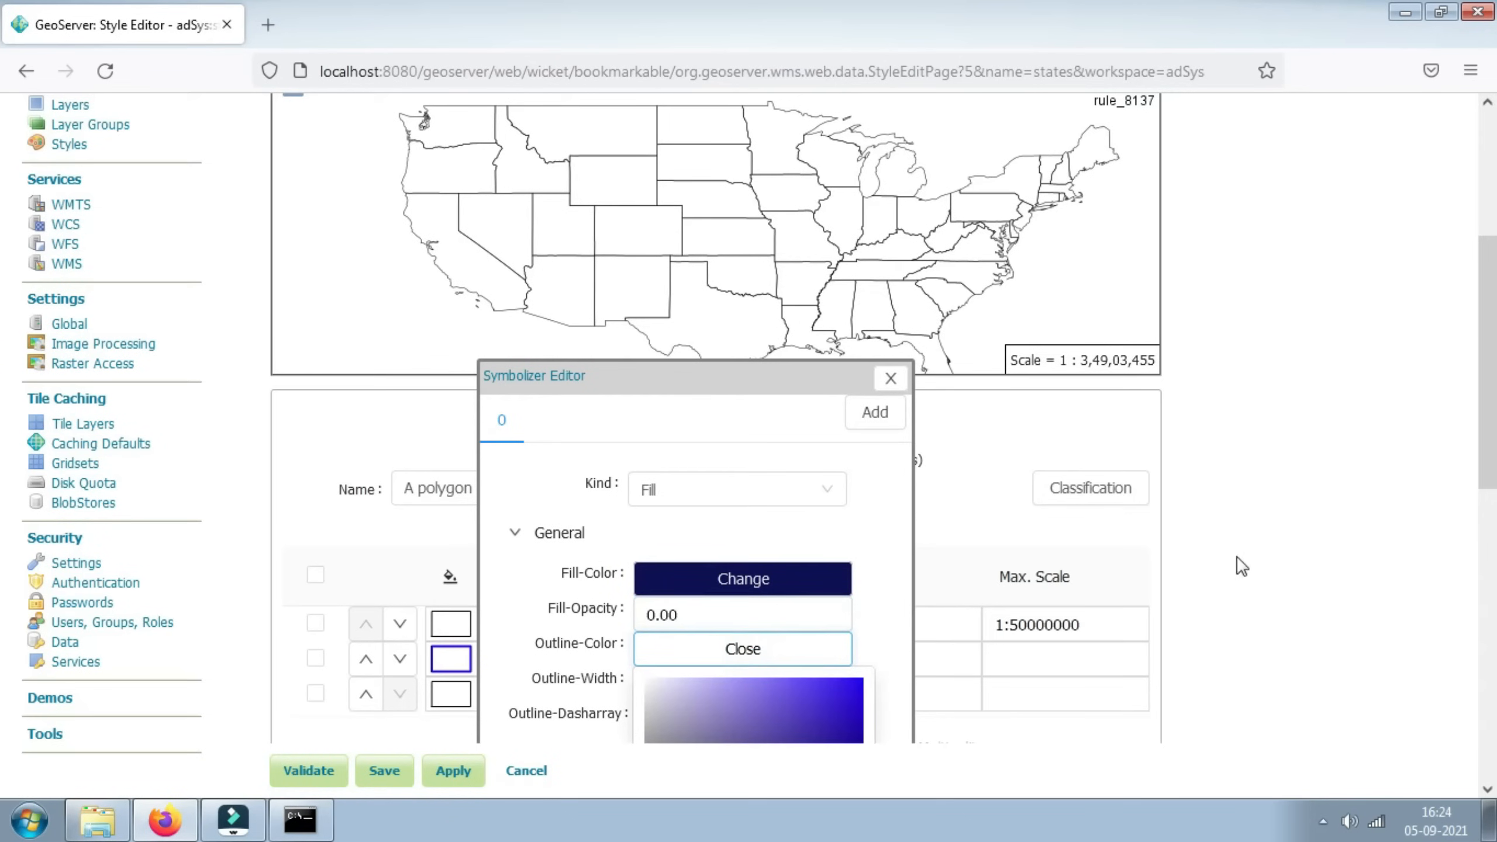
pyautogui.moveTo(1478, 469); pyautogui.dragTo(1491, 564)
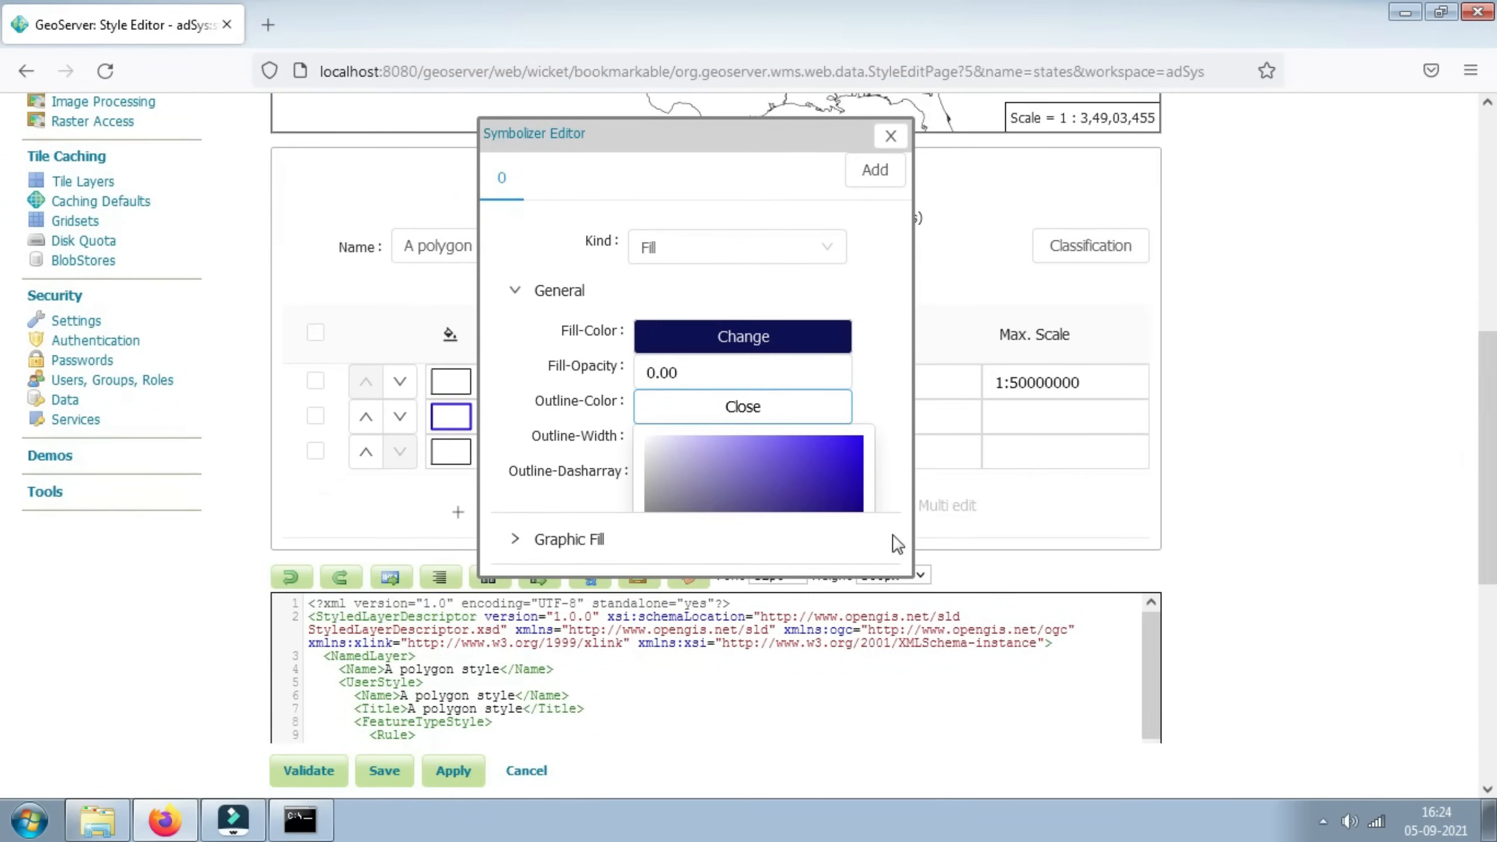
pyautogui.moveTo(855, 439); pyautogui.dragTo(857, 507)
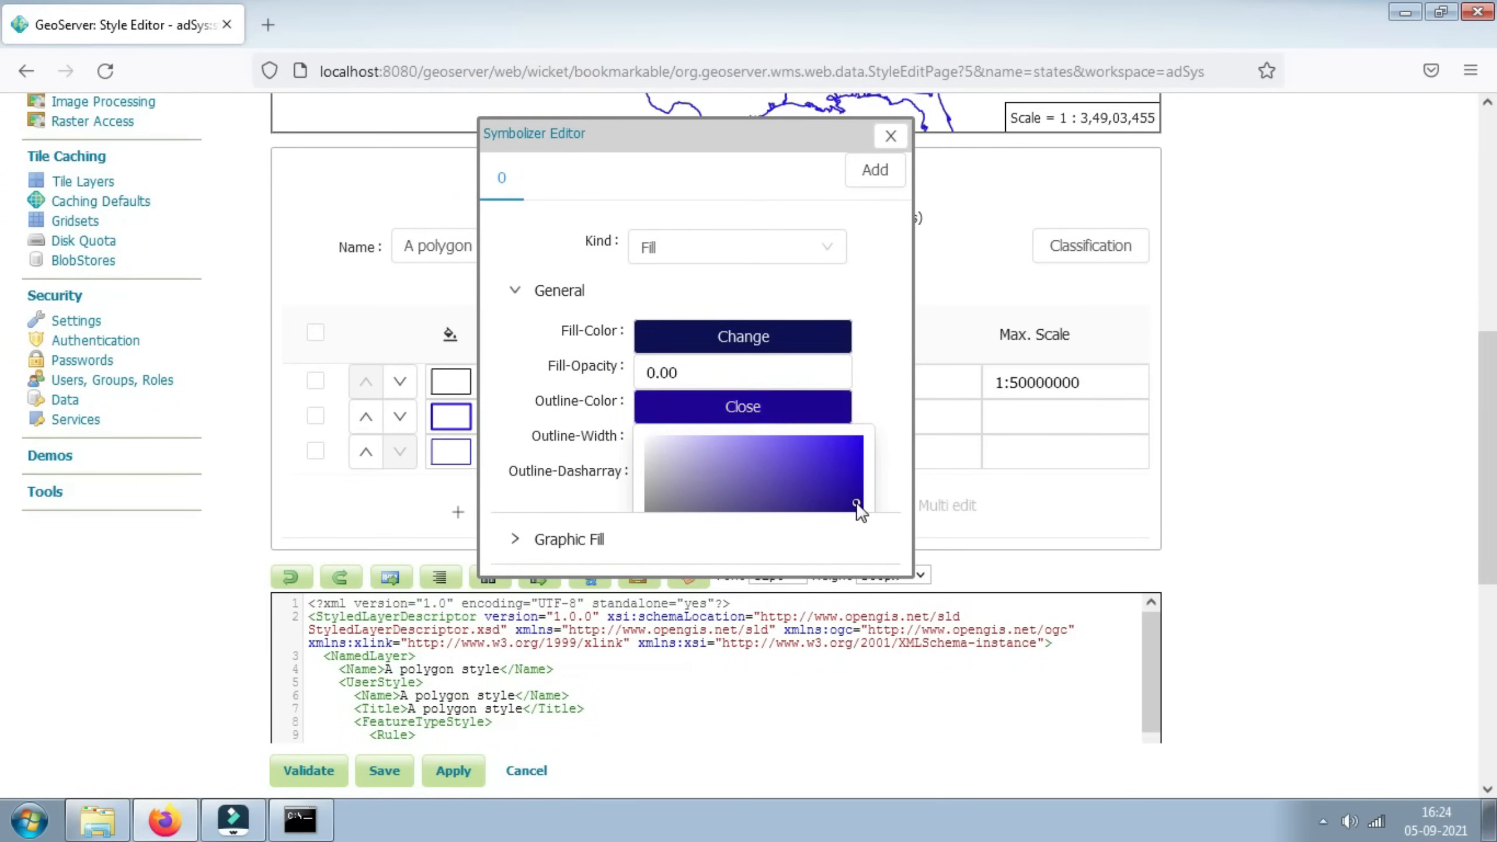
pyautogui.click(783, 410)
# Step: Rename the Polygon rule to "Black Outline" and the second rule to "Blue thick outline"
pyautogui.click(533, 386)
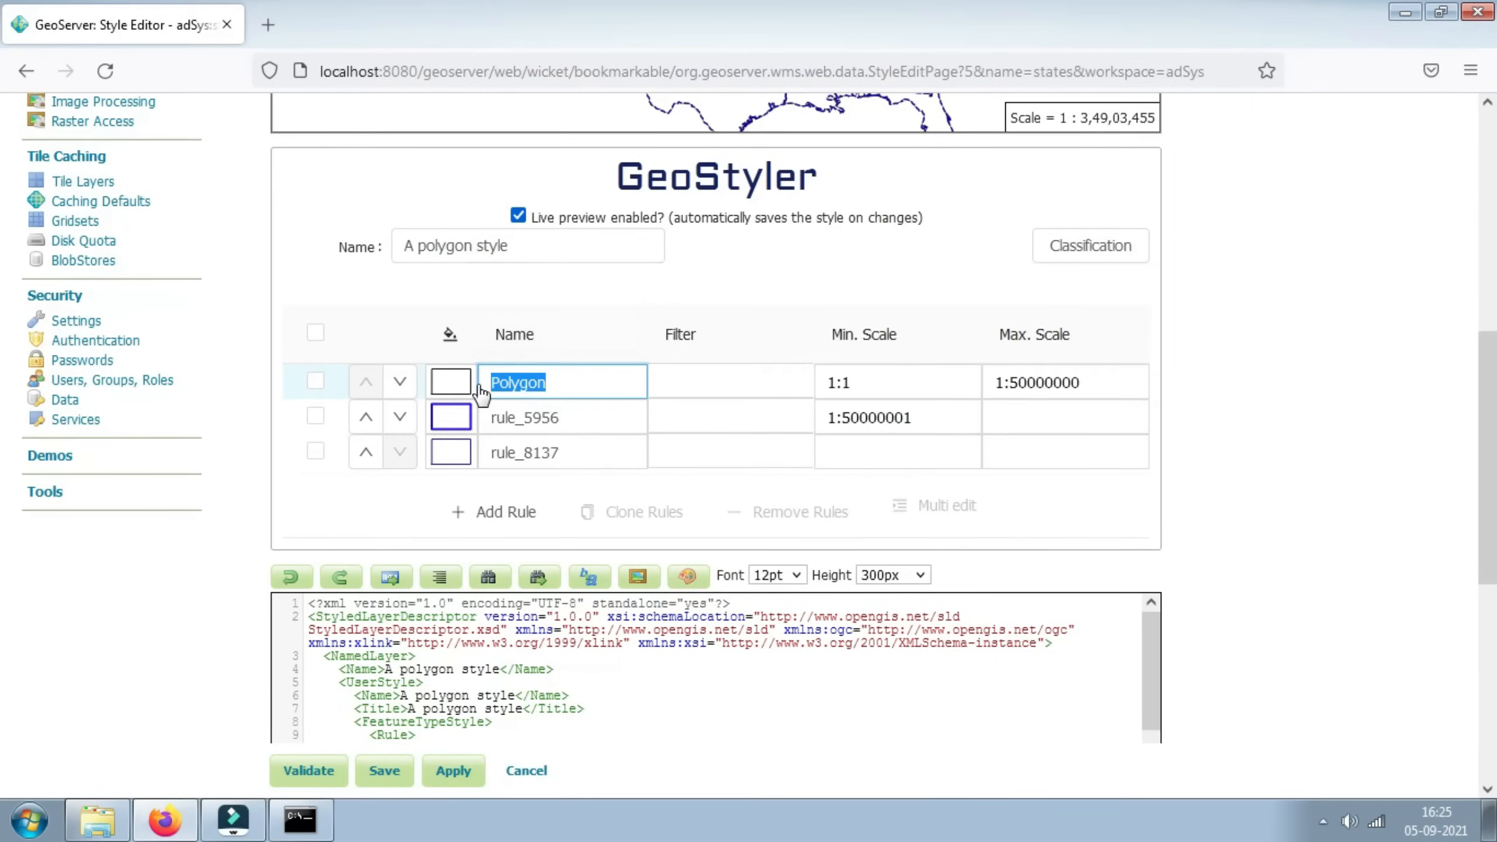
pyautogui.write('Black Outline')
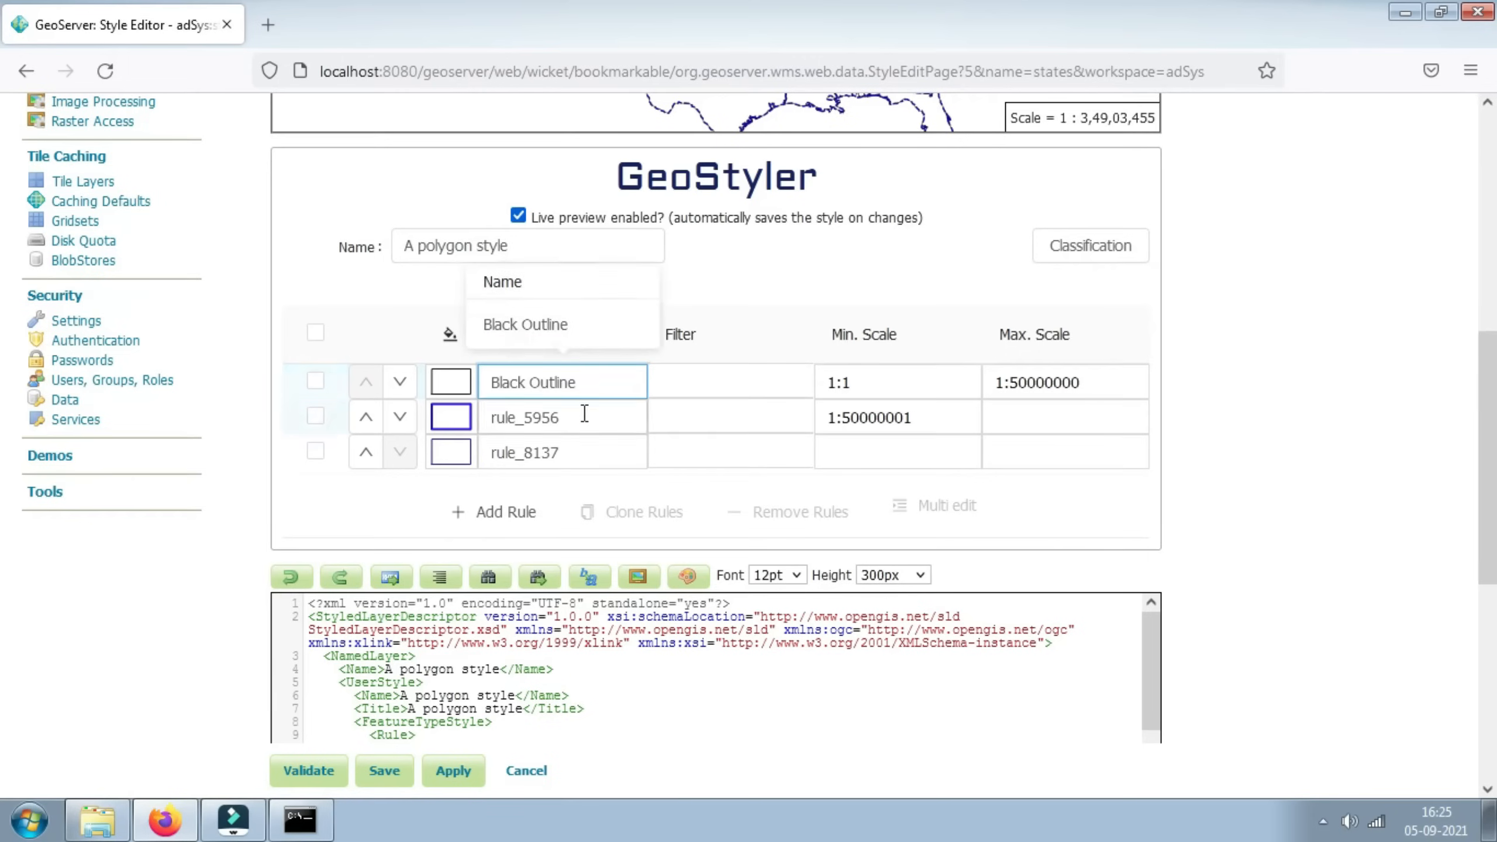
pyautogui.moveTo(576, 416); pyautogui.dragTo(490, 415)
pyautogui.write('B')
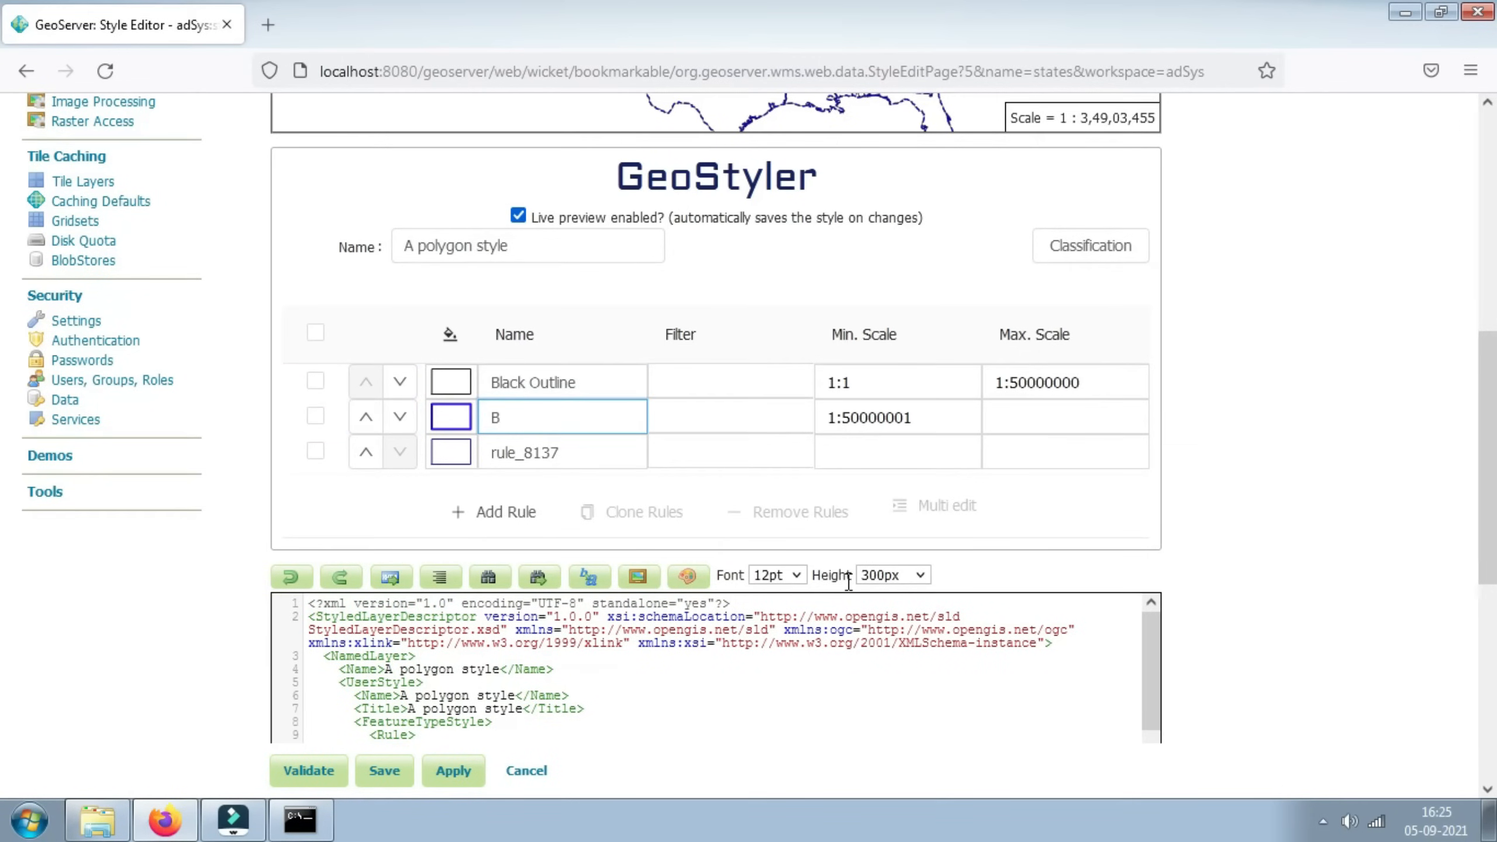
pyautogui.write('lue thi')
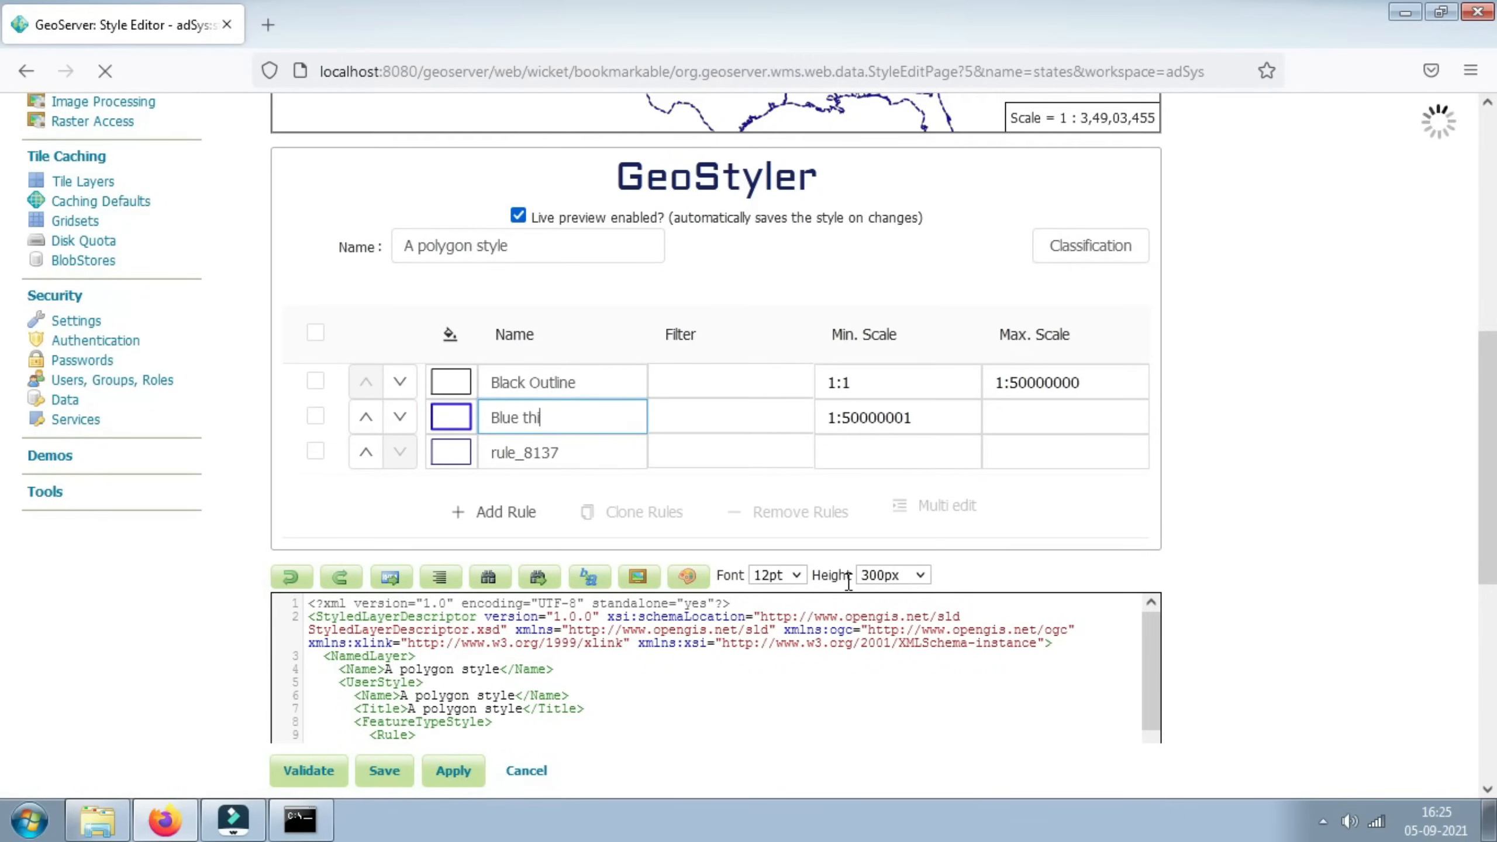
pyautogui.write('ck outline')
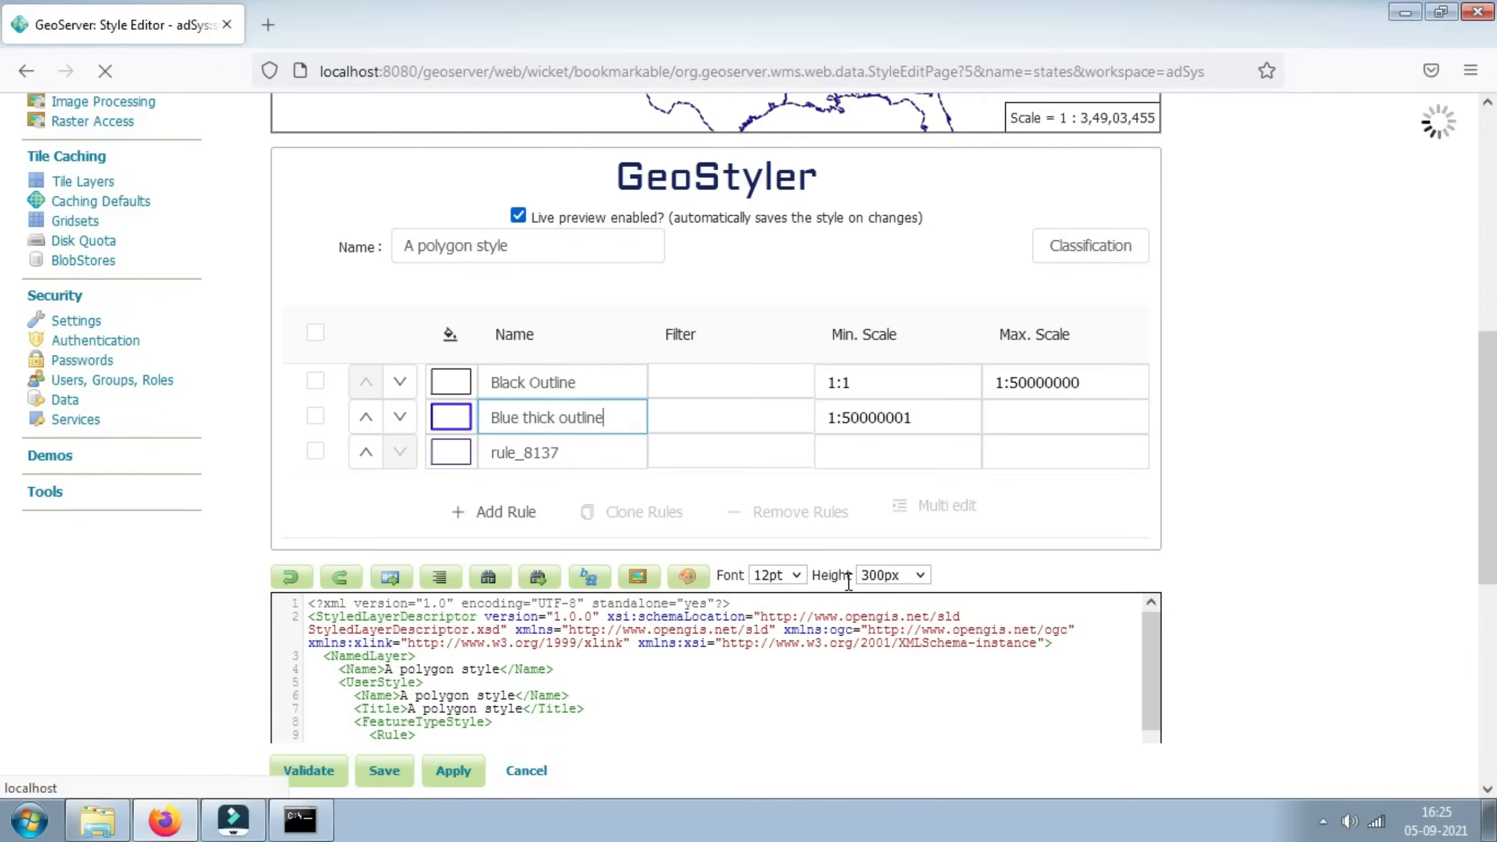
# Step: Rename the third rule to "Red dash outline"
pyautogui.doubleClick(572, 454)
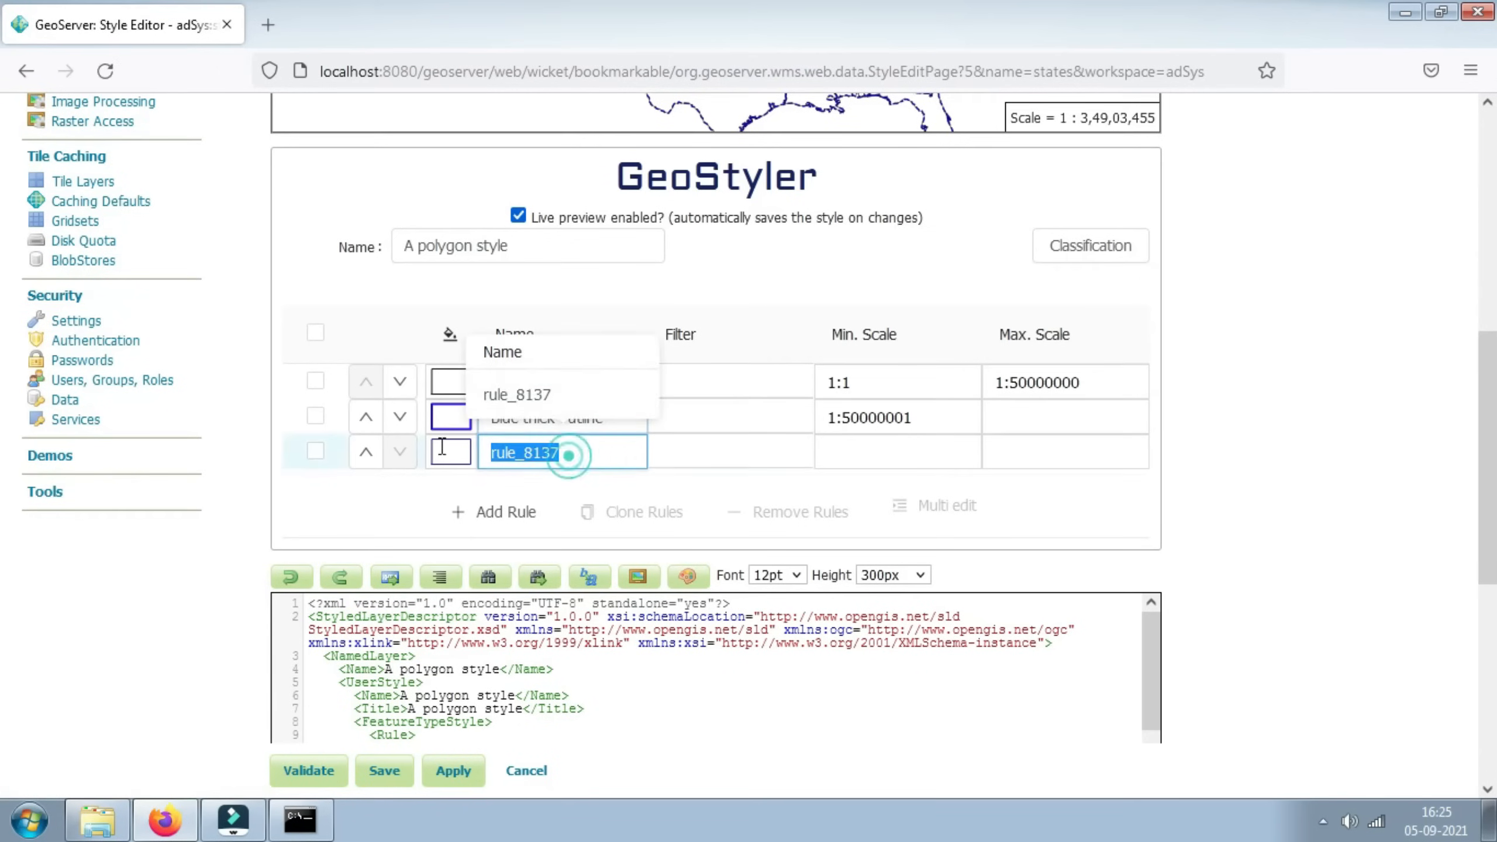
pyautogui.write('r')
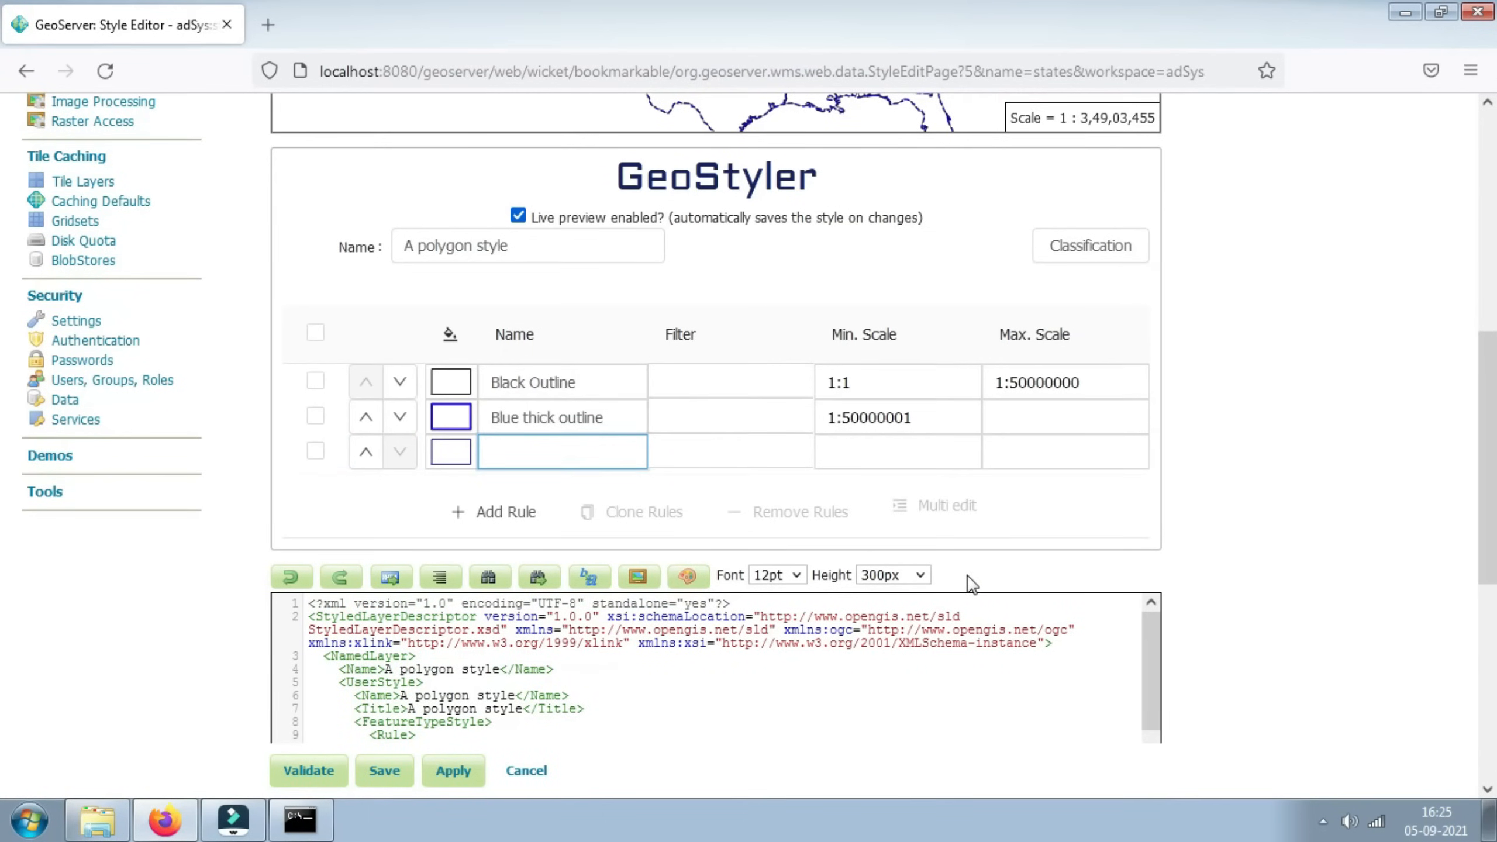
pyautogui.write('Red da')
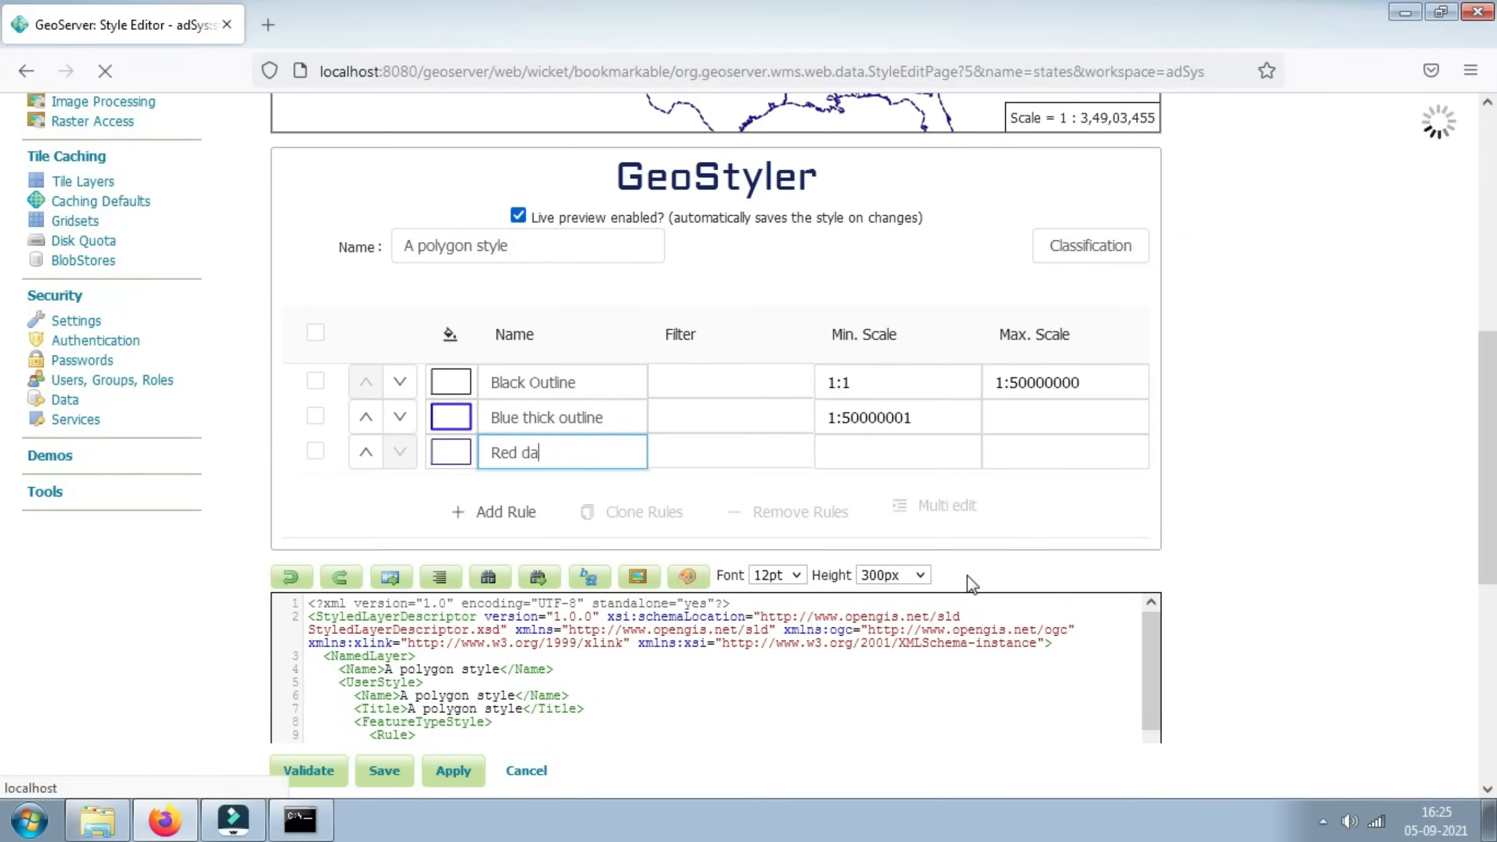
pyautogui.write('sh outline')
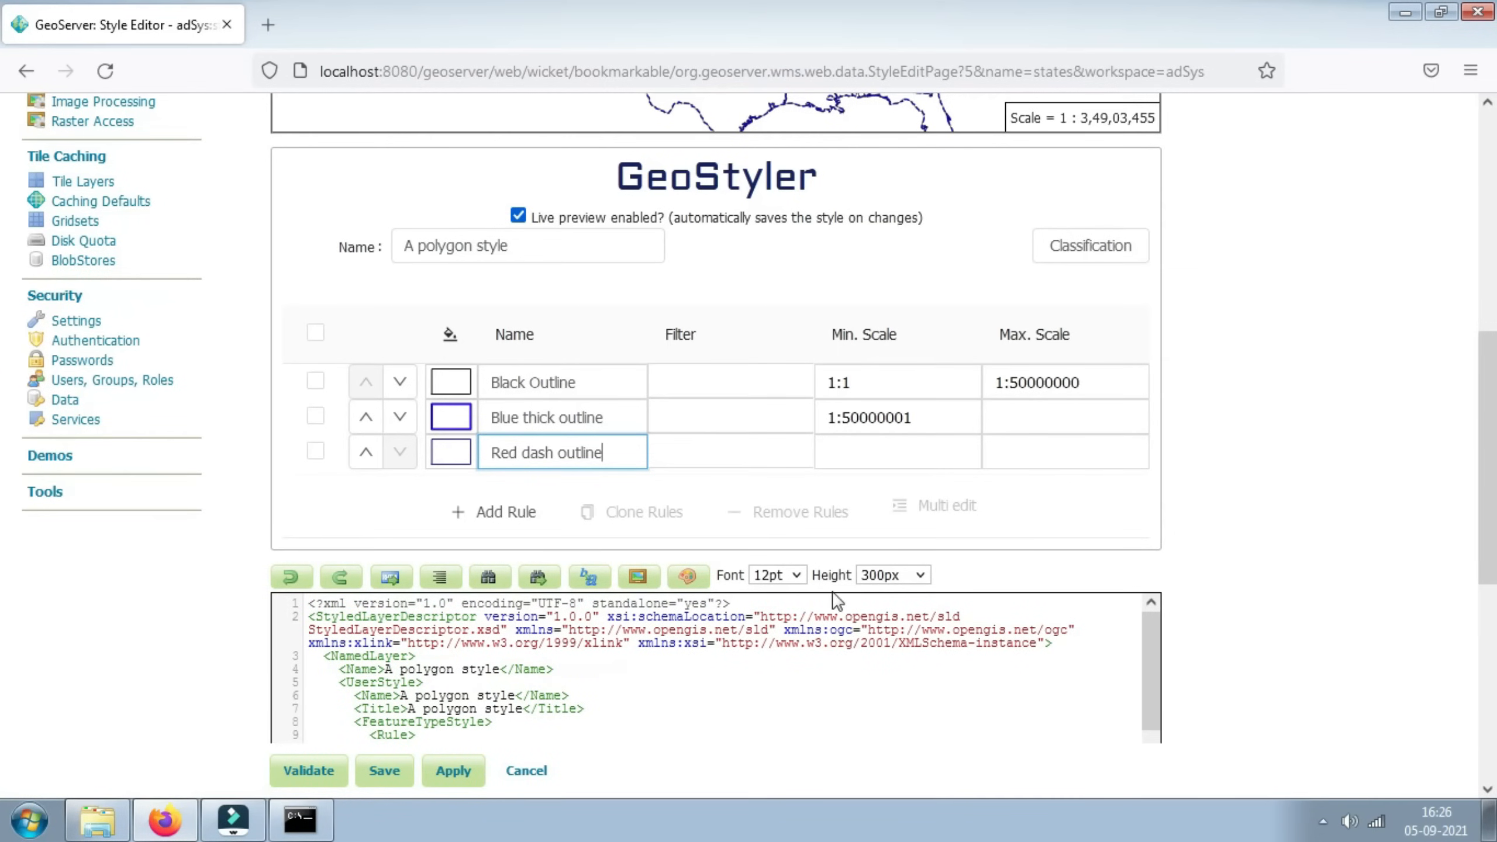
# Step: Set the Blue thick outline rule's maximum scale to 1:70000000
pyautogui.click(913, 451)
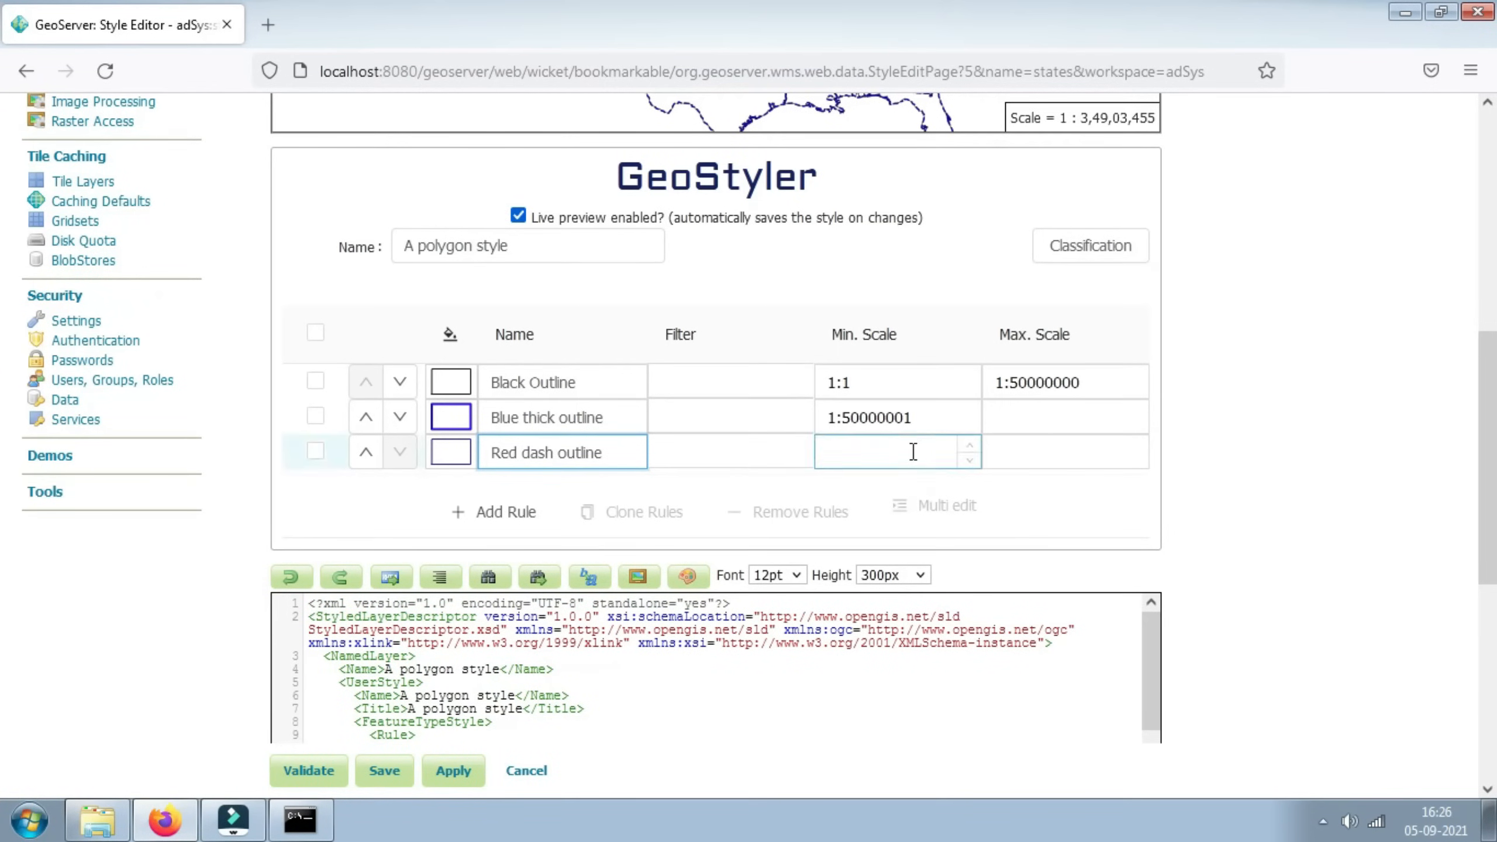
pyautogui.click(919, 424)
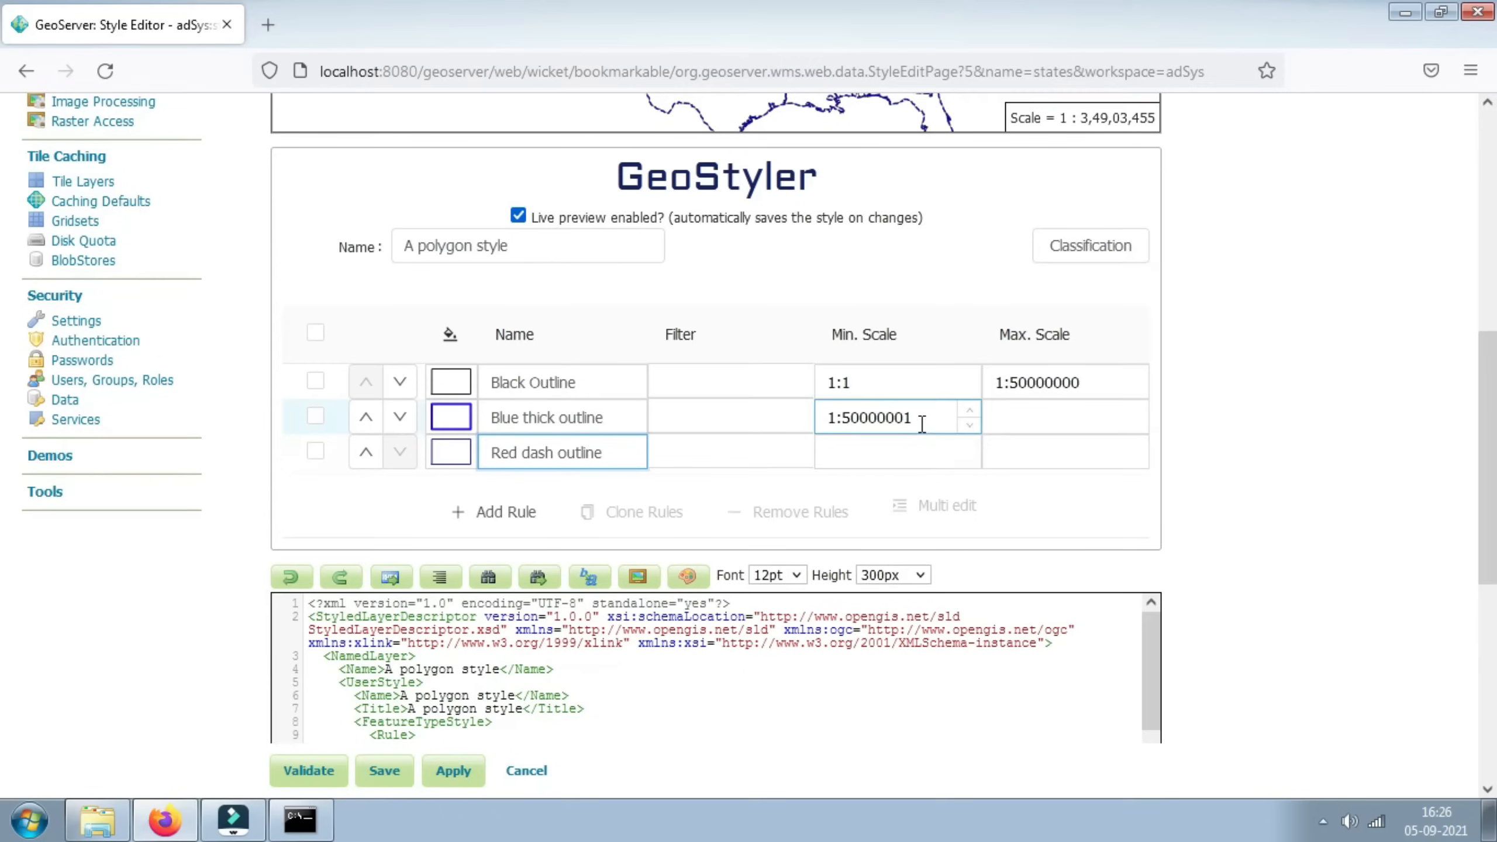
pyautogui.scroll(1, 922, 425)
pyautogui.click(1049, 485)
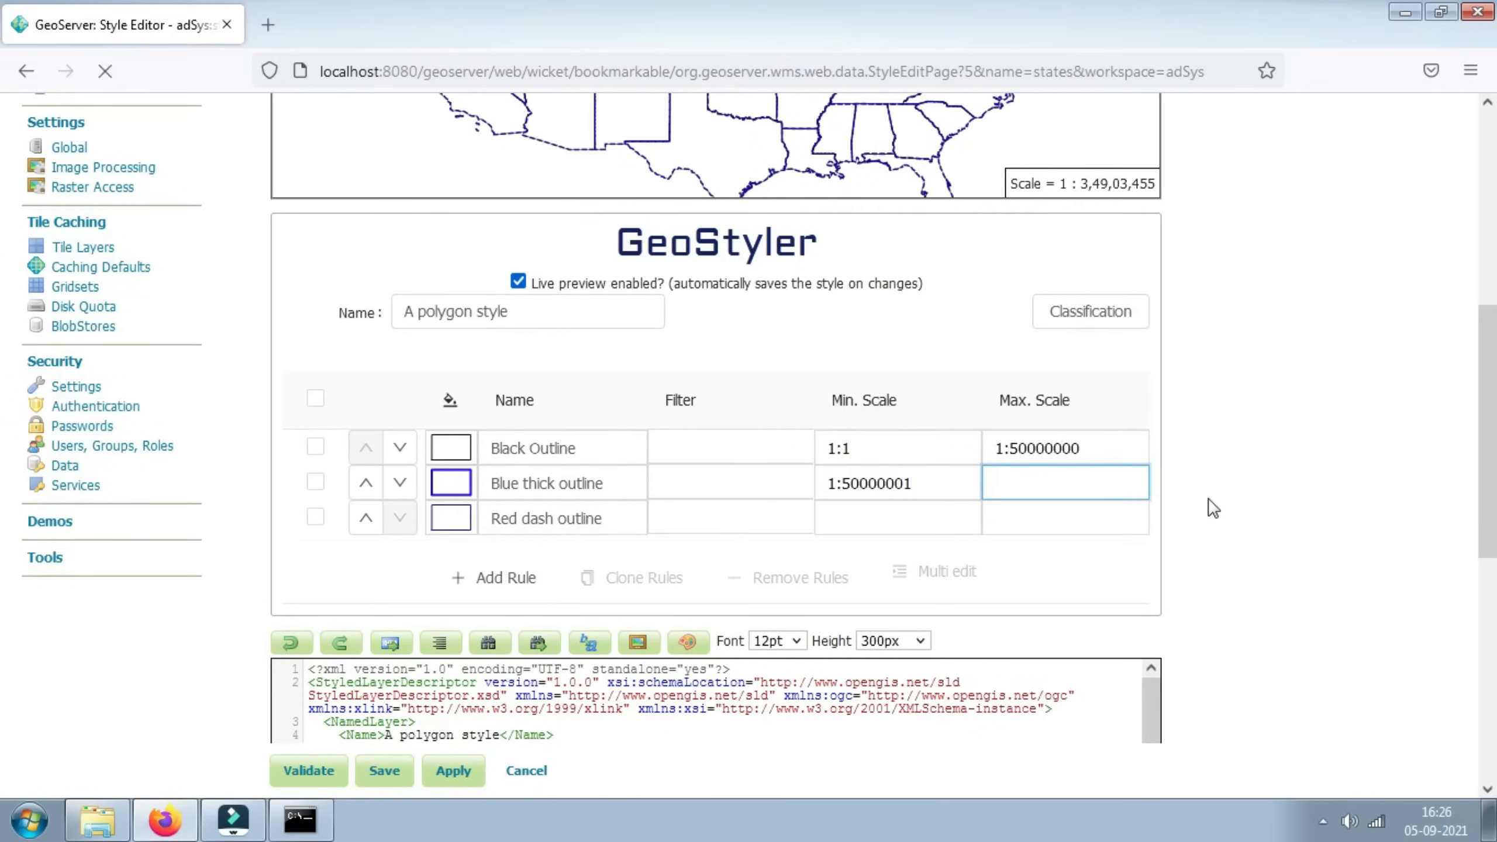
pyautogui.write('70000')
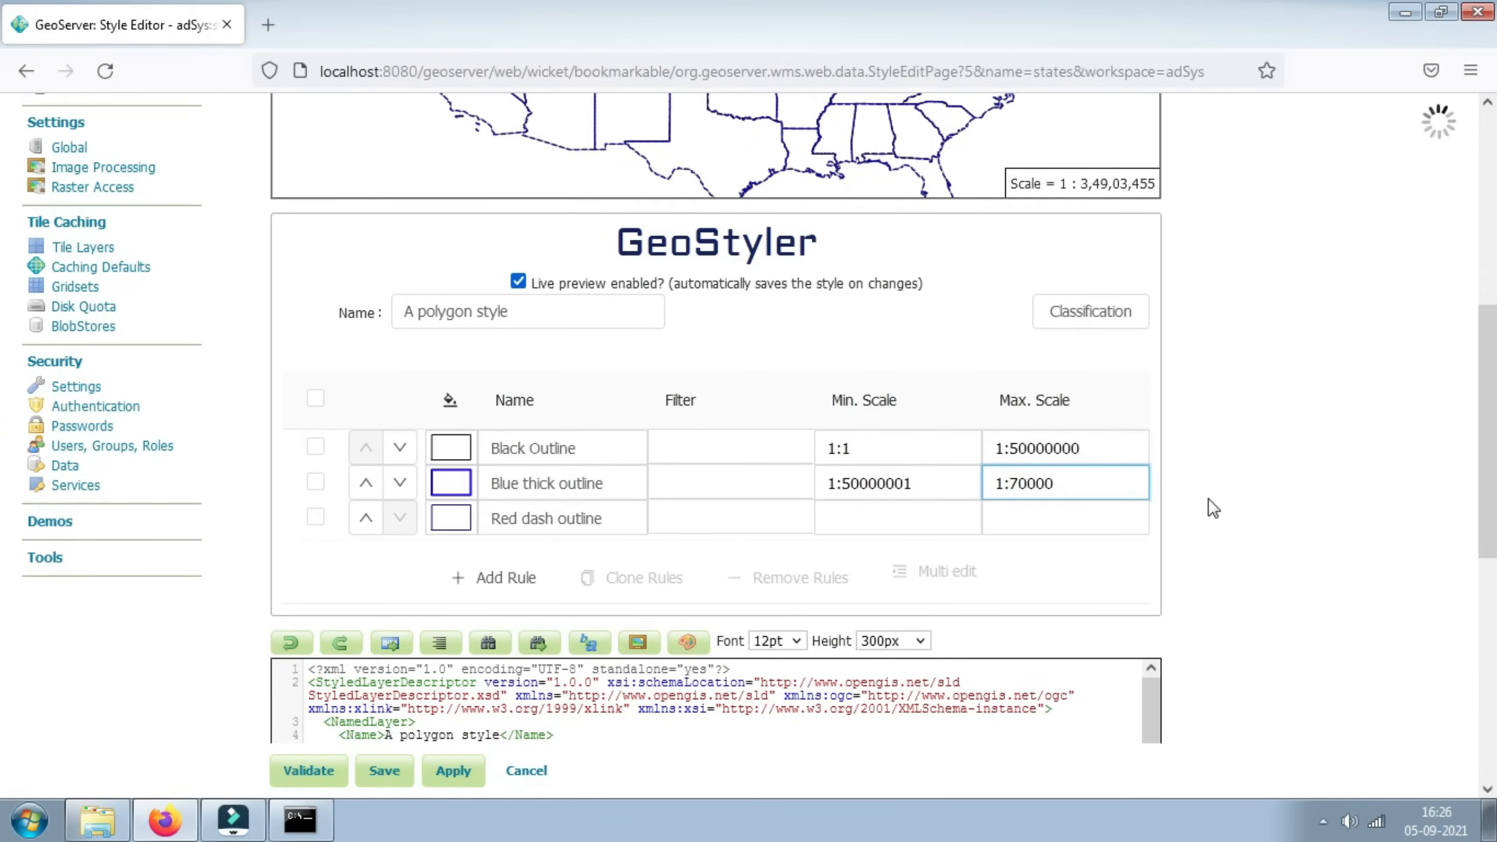
pyautogui.write('00')
# Step: Set the Red dash outline rule's minimum scale to 1:70000001 and leave its maximum scale empty
pyautogui.click(901, 508)
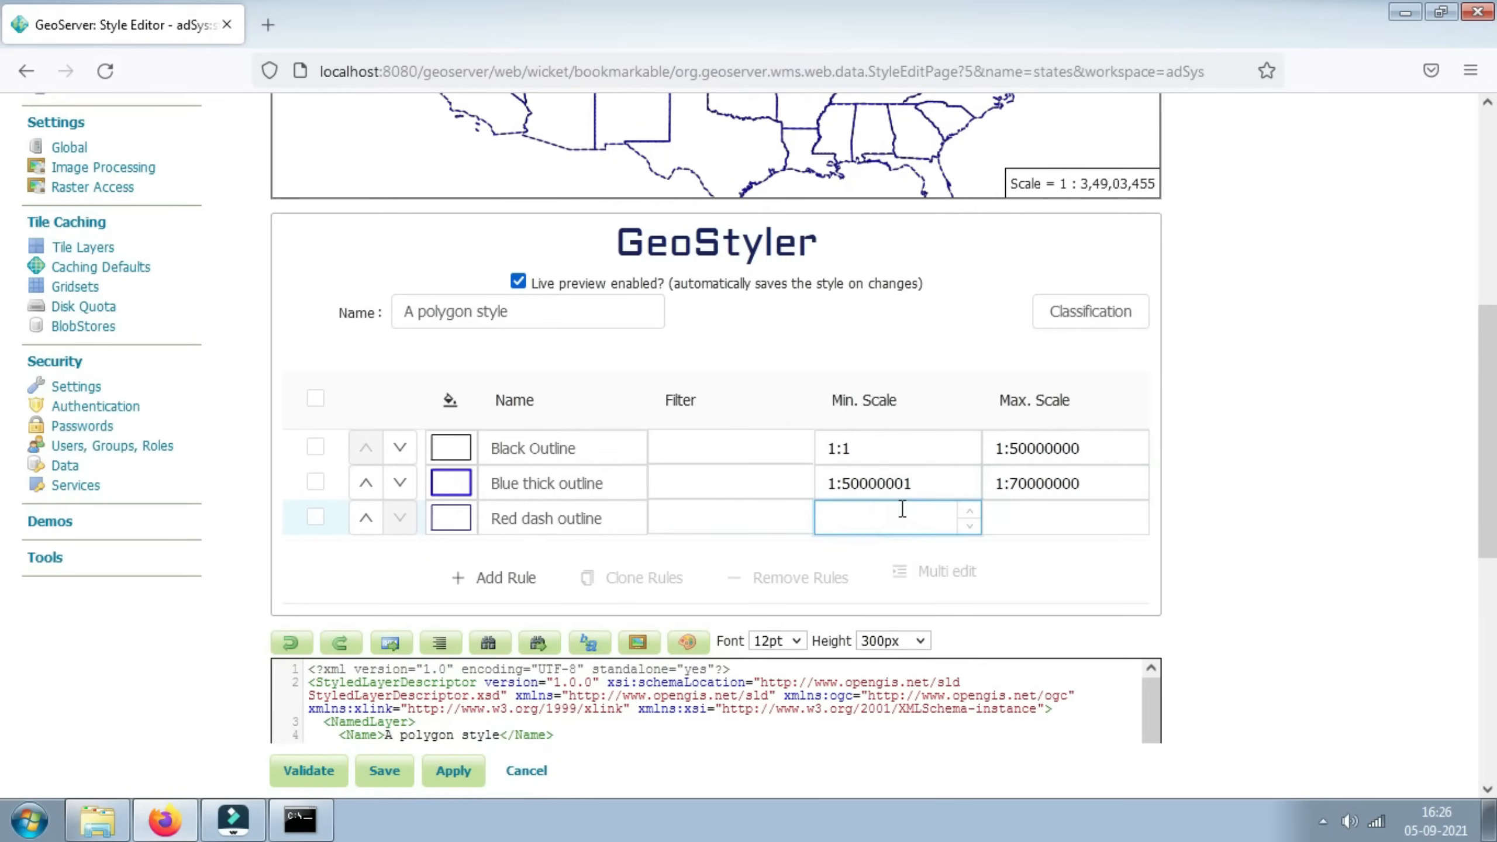
pyautogui.write('1:70000')
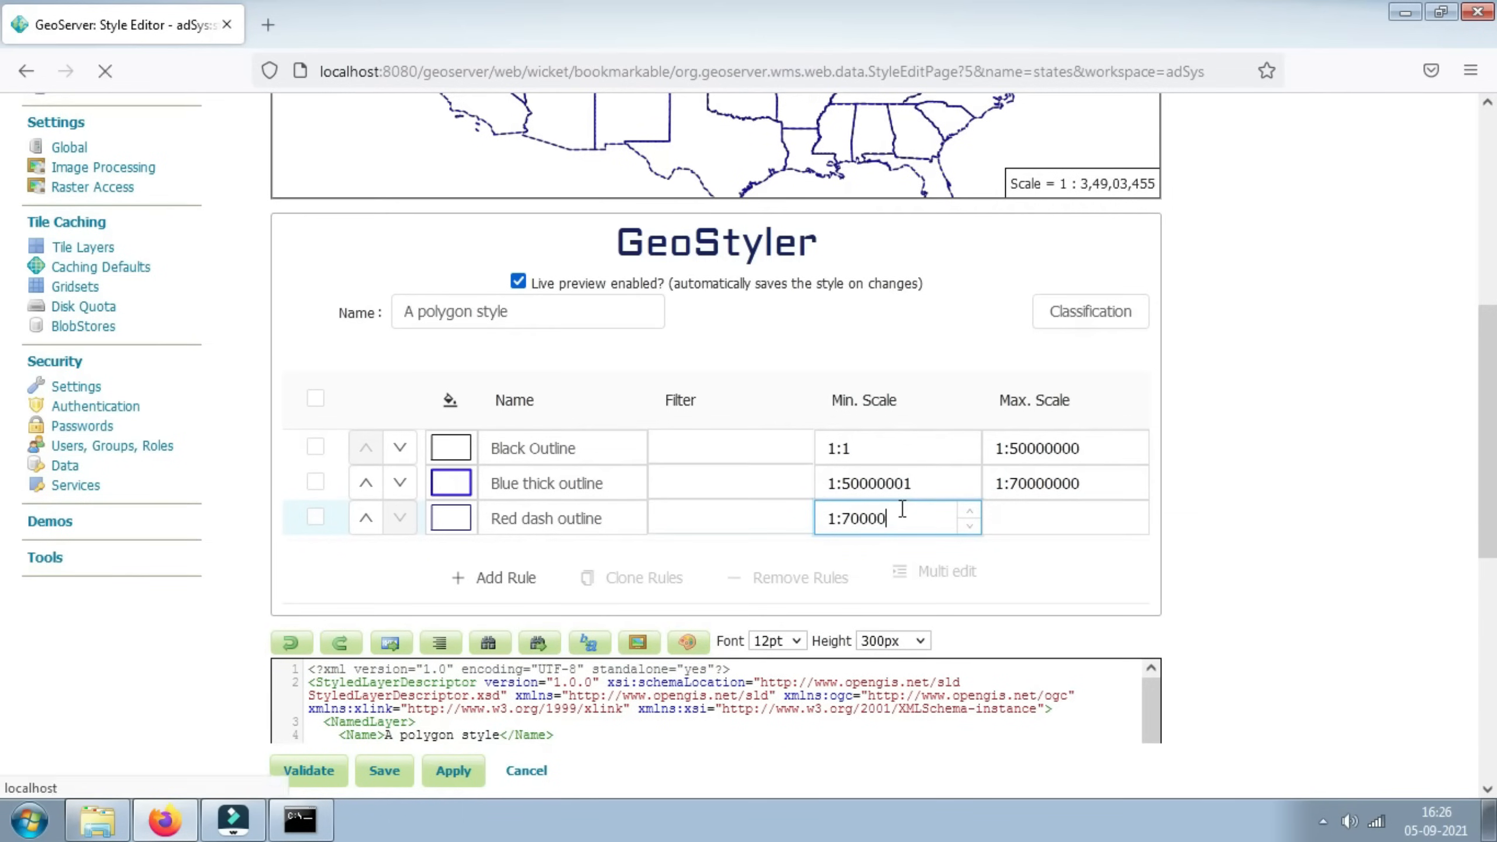
pyautogui.write('001')
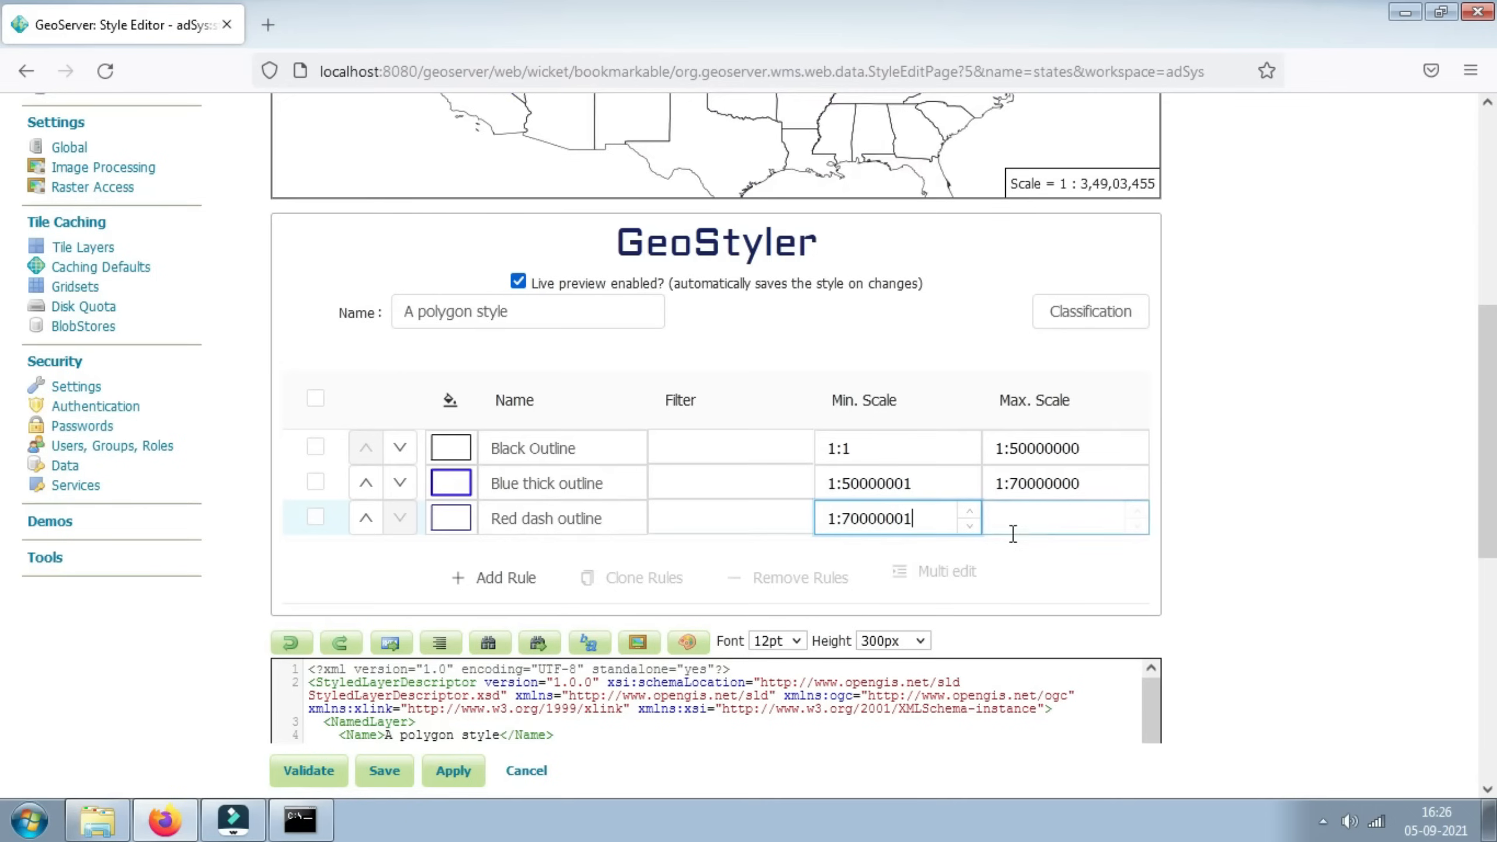
pyautogui.click(1042, 520)
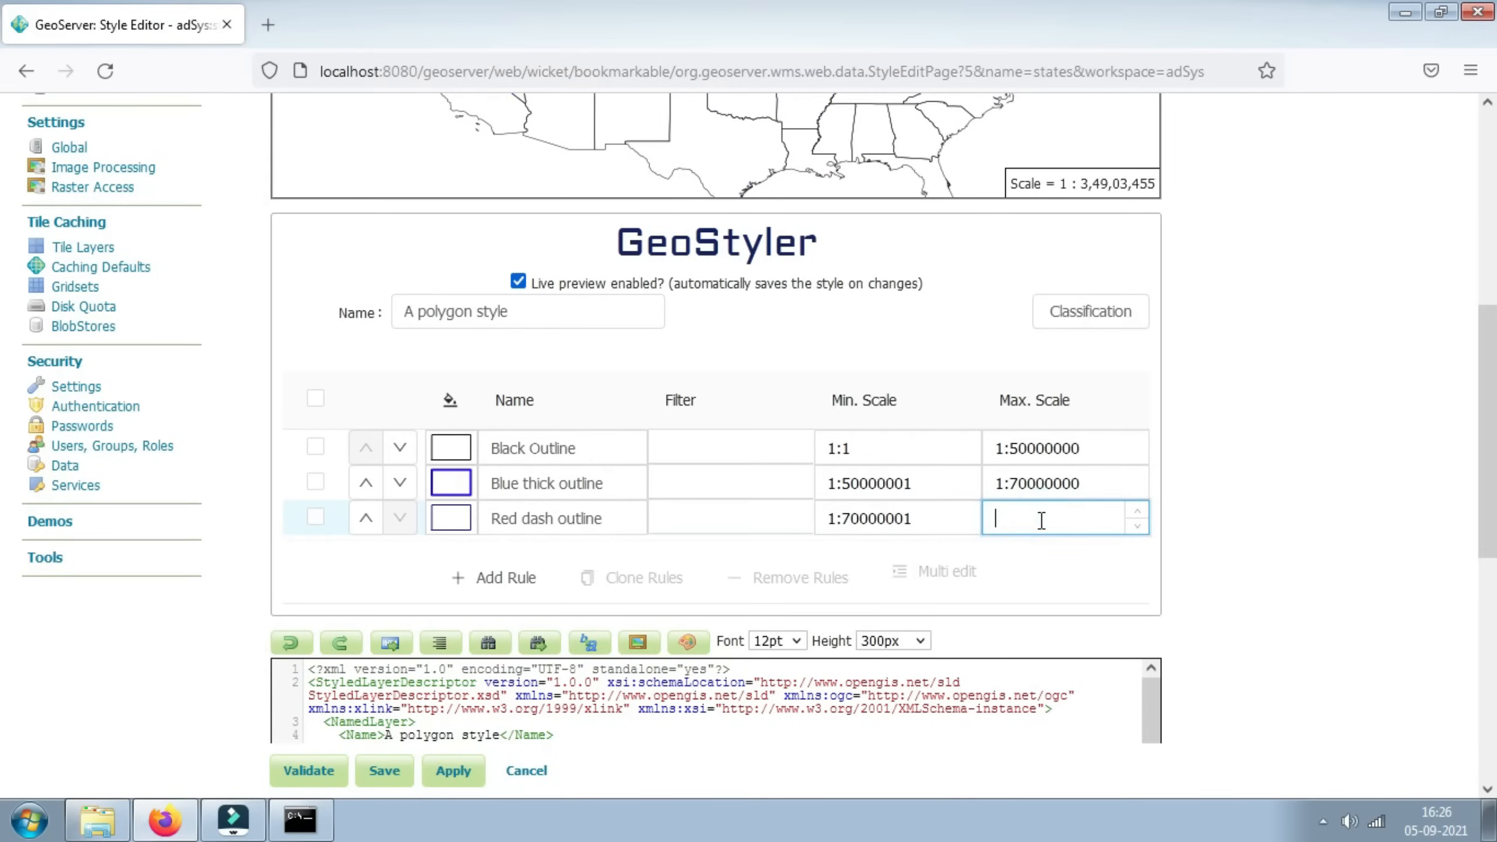
pyautogui.click(1337, 611)
# Step: In the SLD code, set the Red dash outline rule's stroke colour to #ff0000
pyautogui.moveTo(1479, 557); pyautogui.dragTo(1491, 659)
pyautogui.moveTo(1143, 462); pyautogui.dragTo(1151, 517)
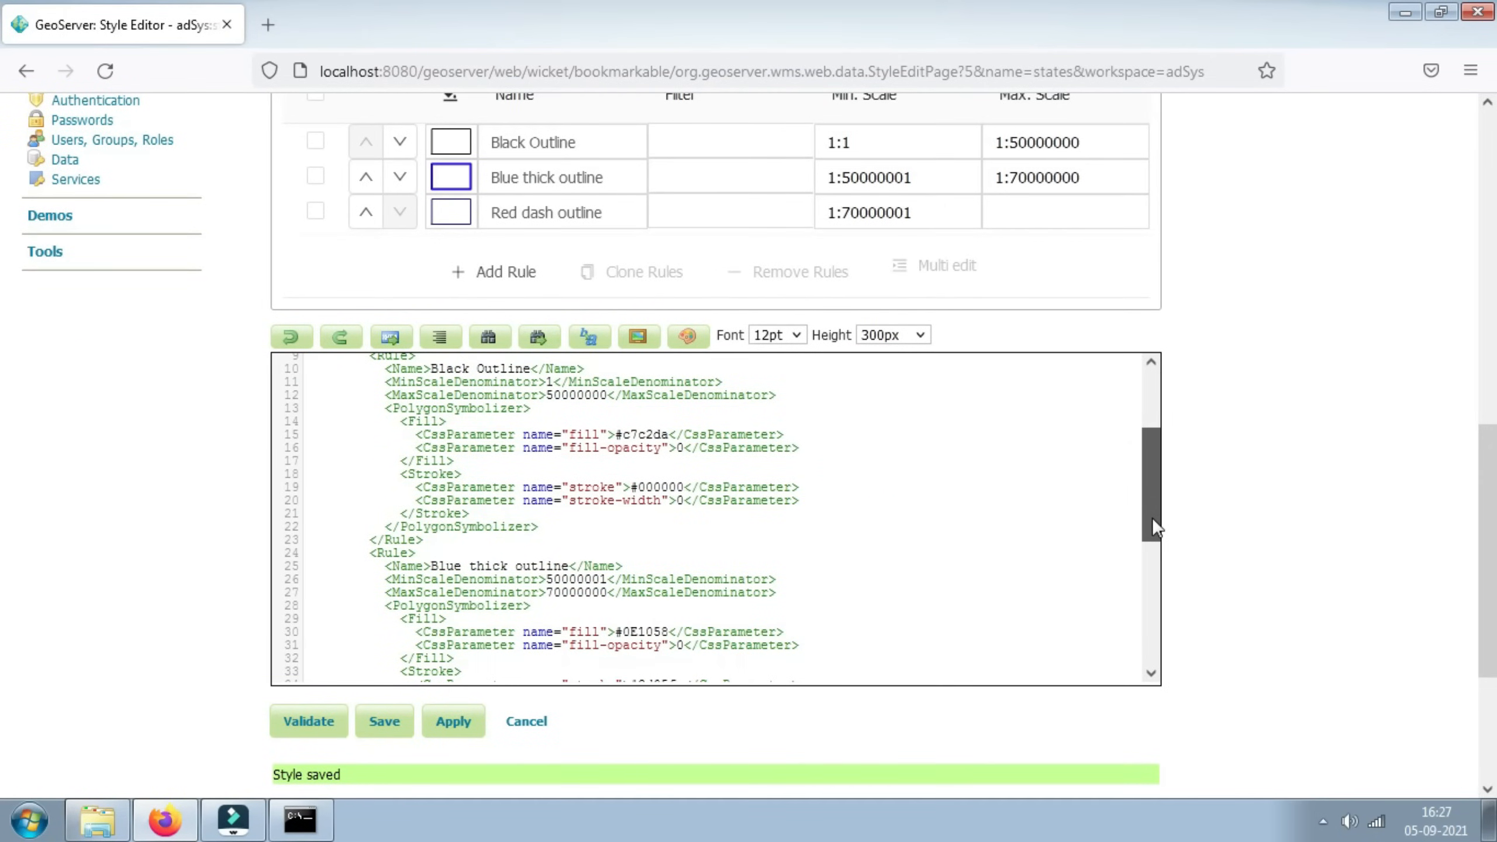
pyautogui.moveTo(1151, 517); pyautogui.dragTo(1153, 625)
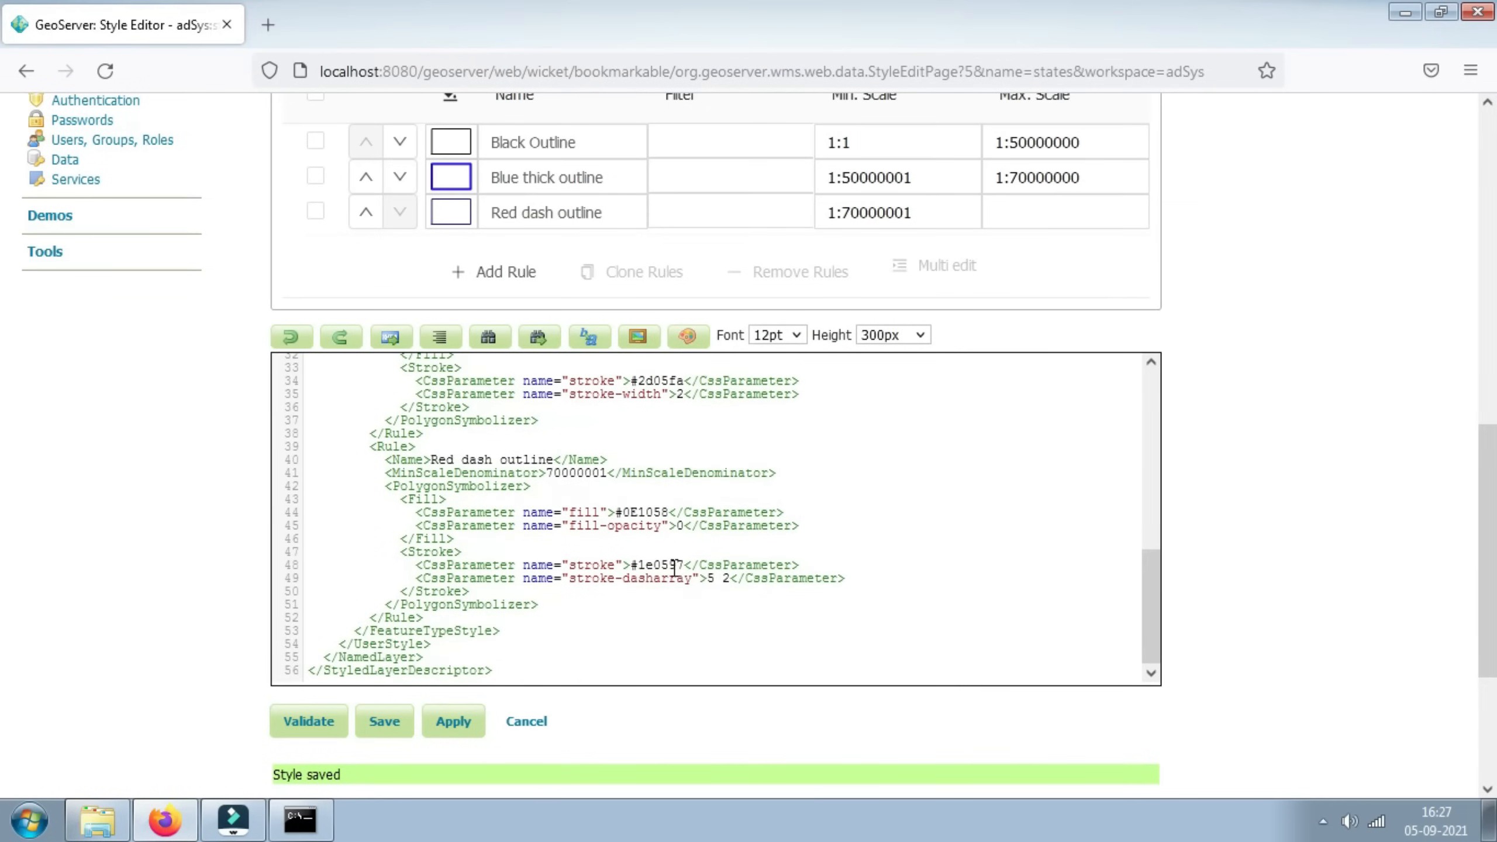
pyautogui.moveTo(685, 564); pyautogui.dragTo(645, 566)
pyautogui.write('ff000')
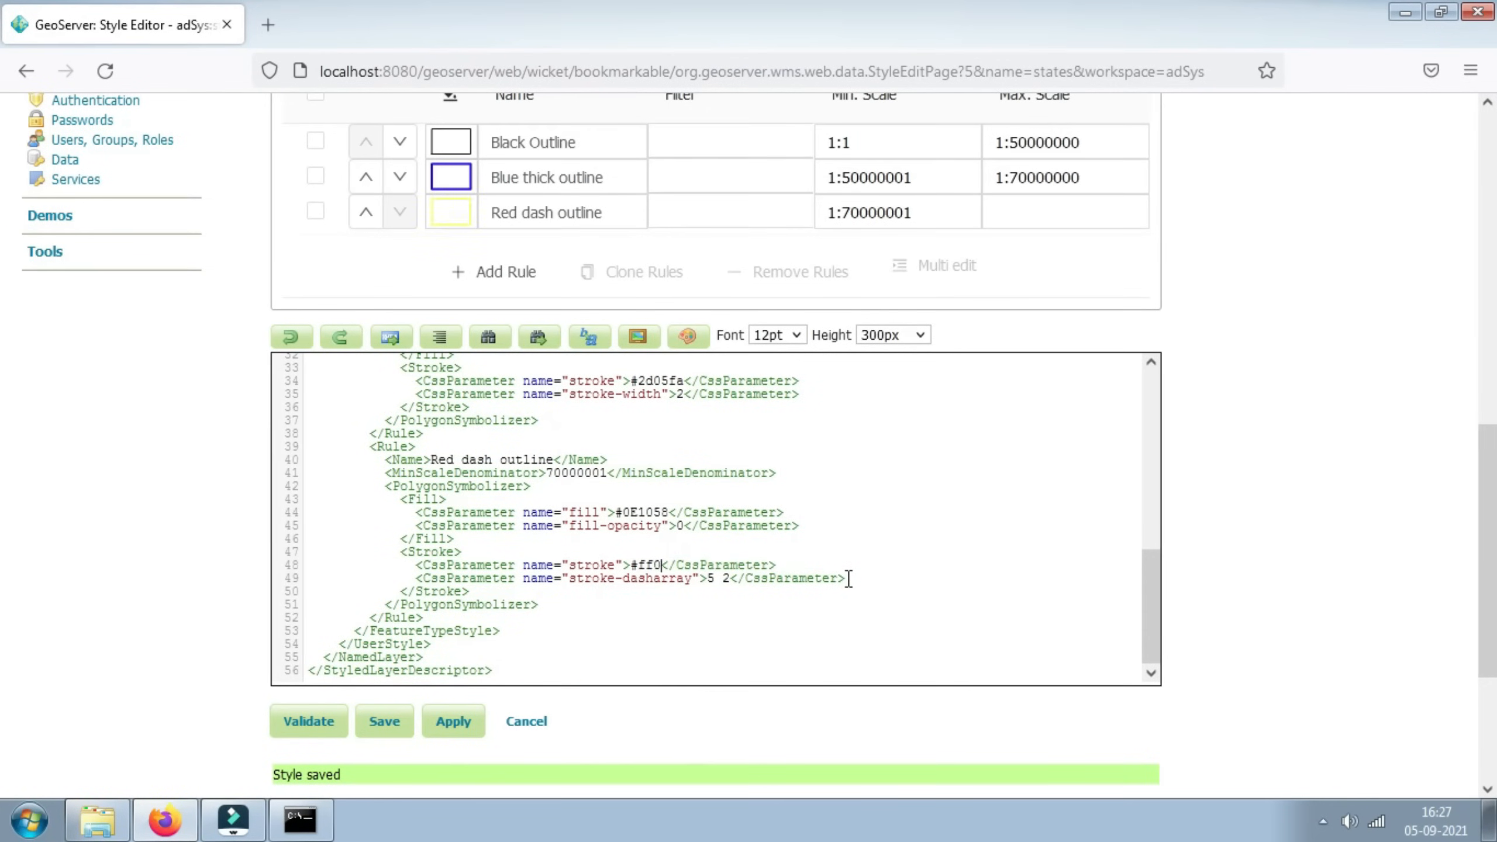
pyautogui.write('0')
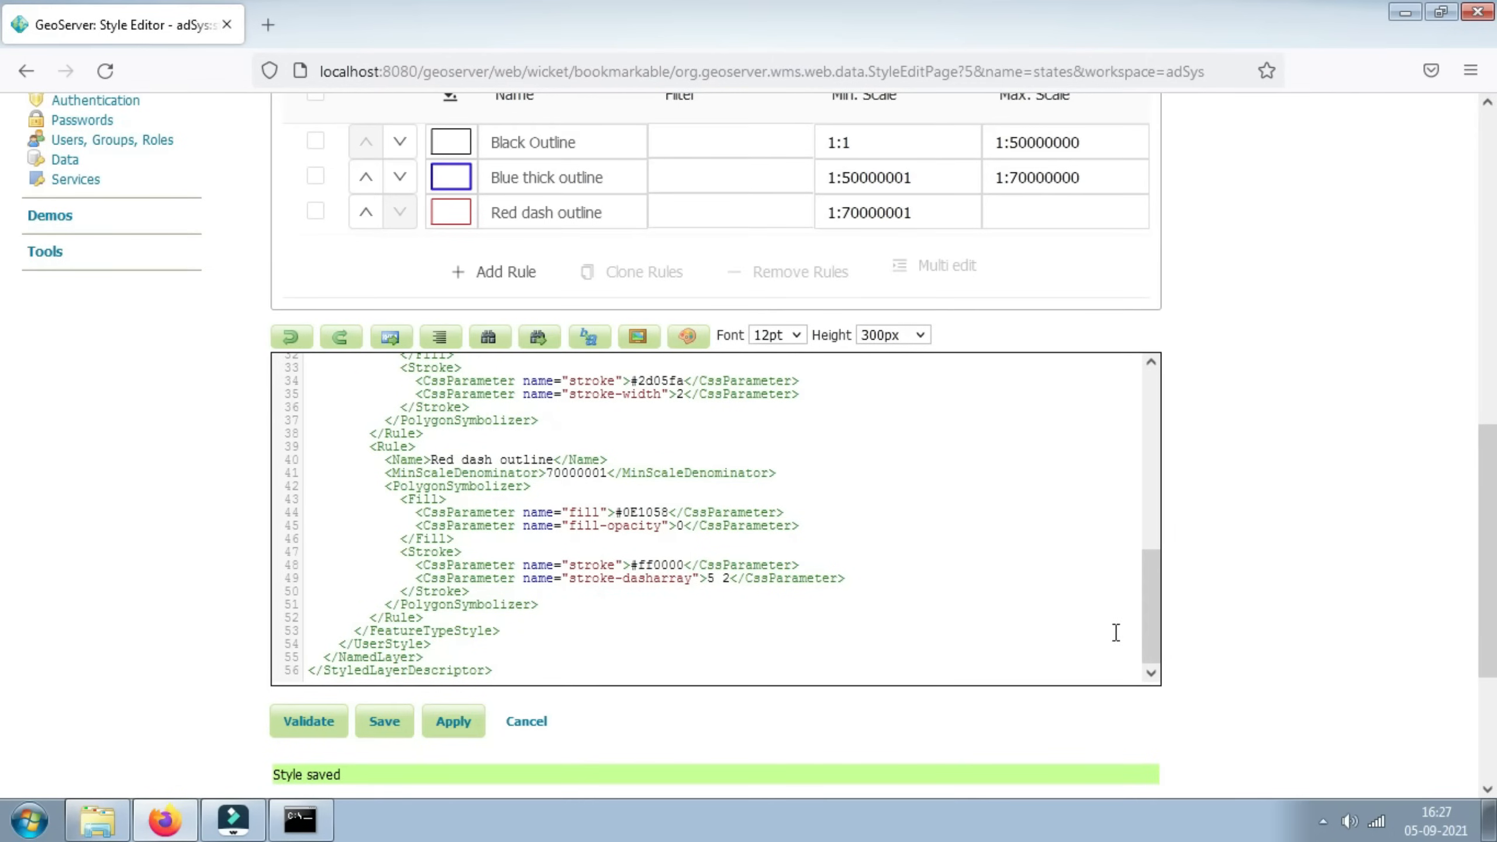
pyautogui.moveTo(1148, 640); pyautogui.dragTo(1196, 466)
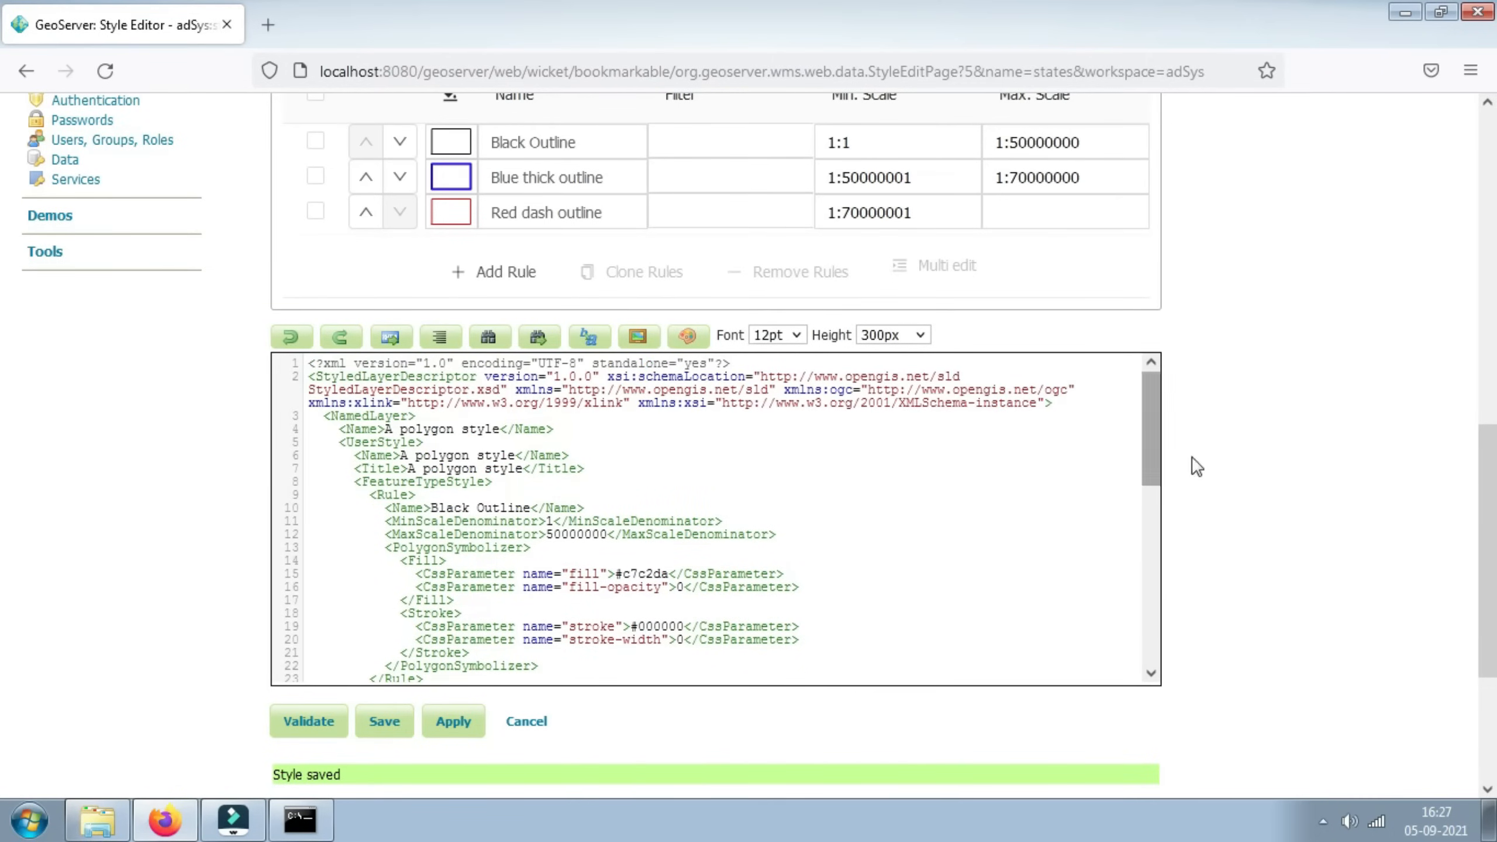
# Step: Give the Black Outline rule's fill symbolizer an outline dash array of 5 and 2
pyautogui.moveTo(1482, 572); pyautogui.dragTo(1491, 407)
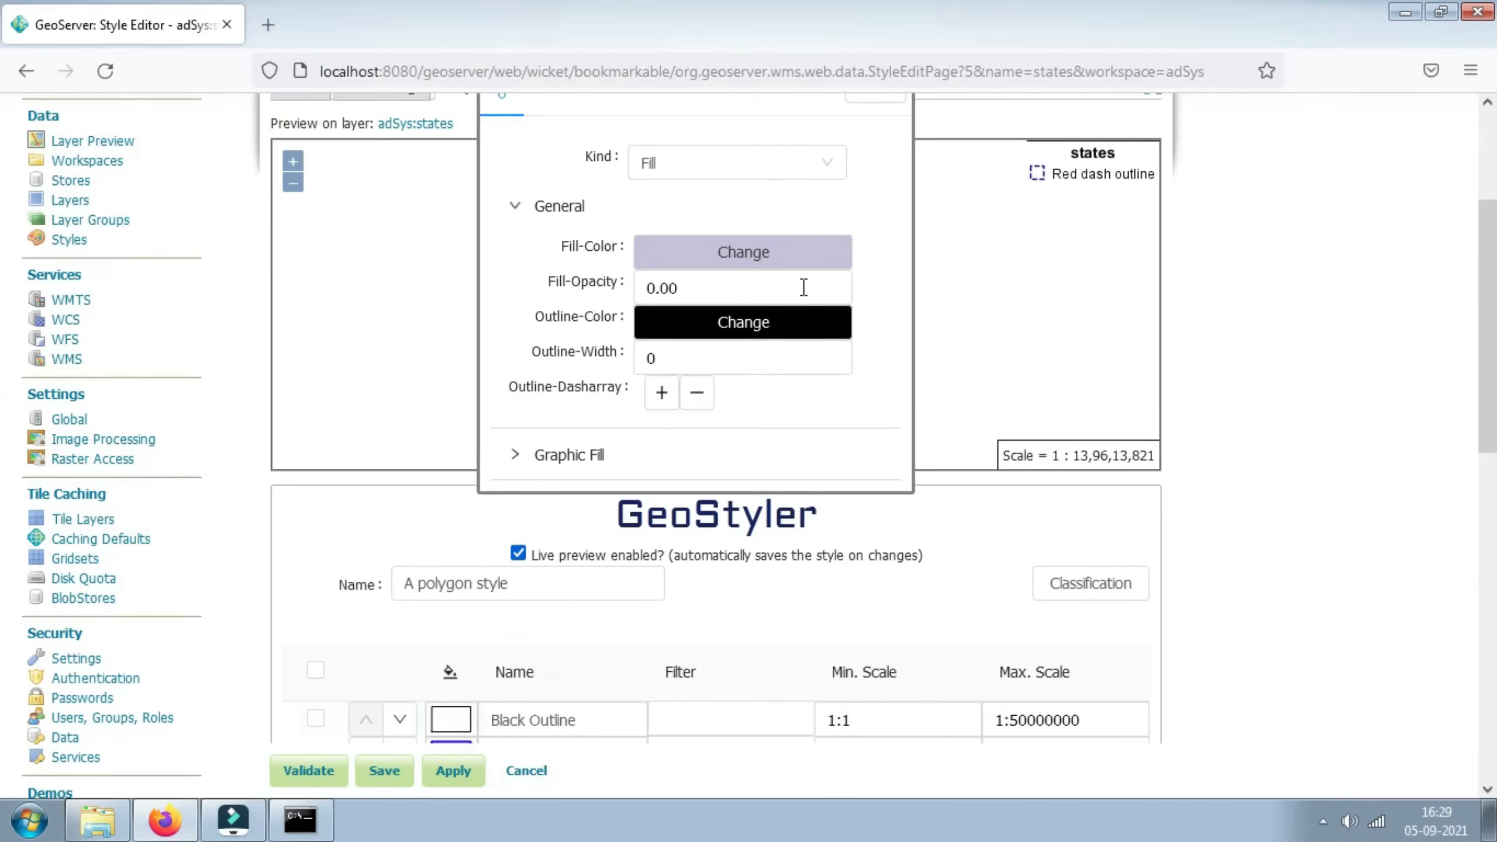
pyautogui.click(662, 392)
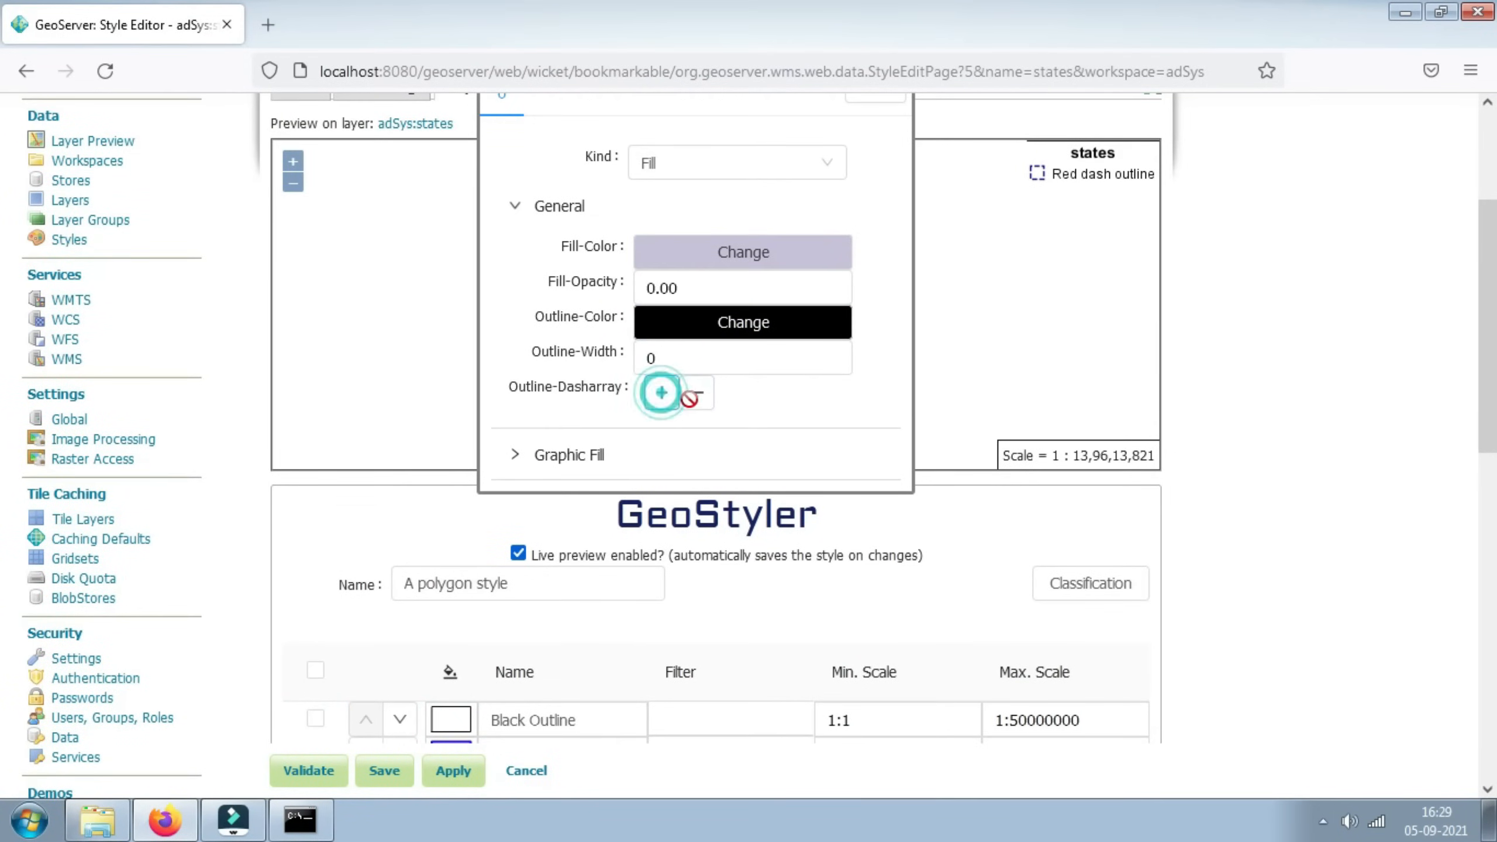
pyautogui.doubleClick(642, 393)
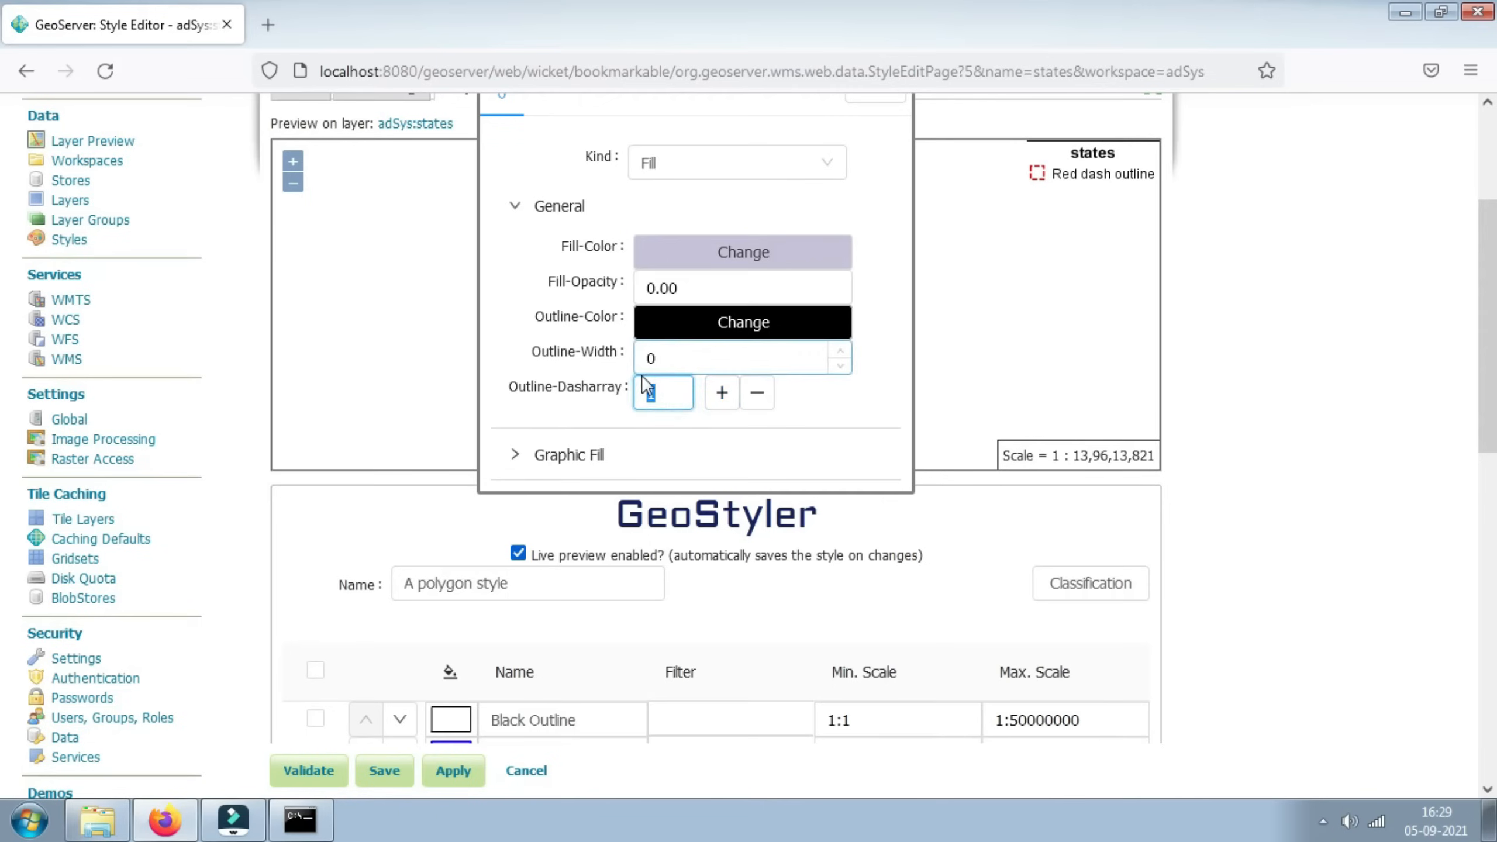
pyautogui.click(722, 392)
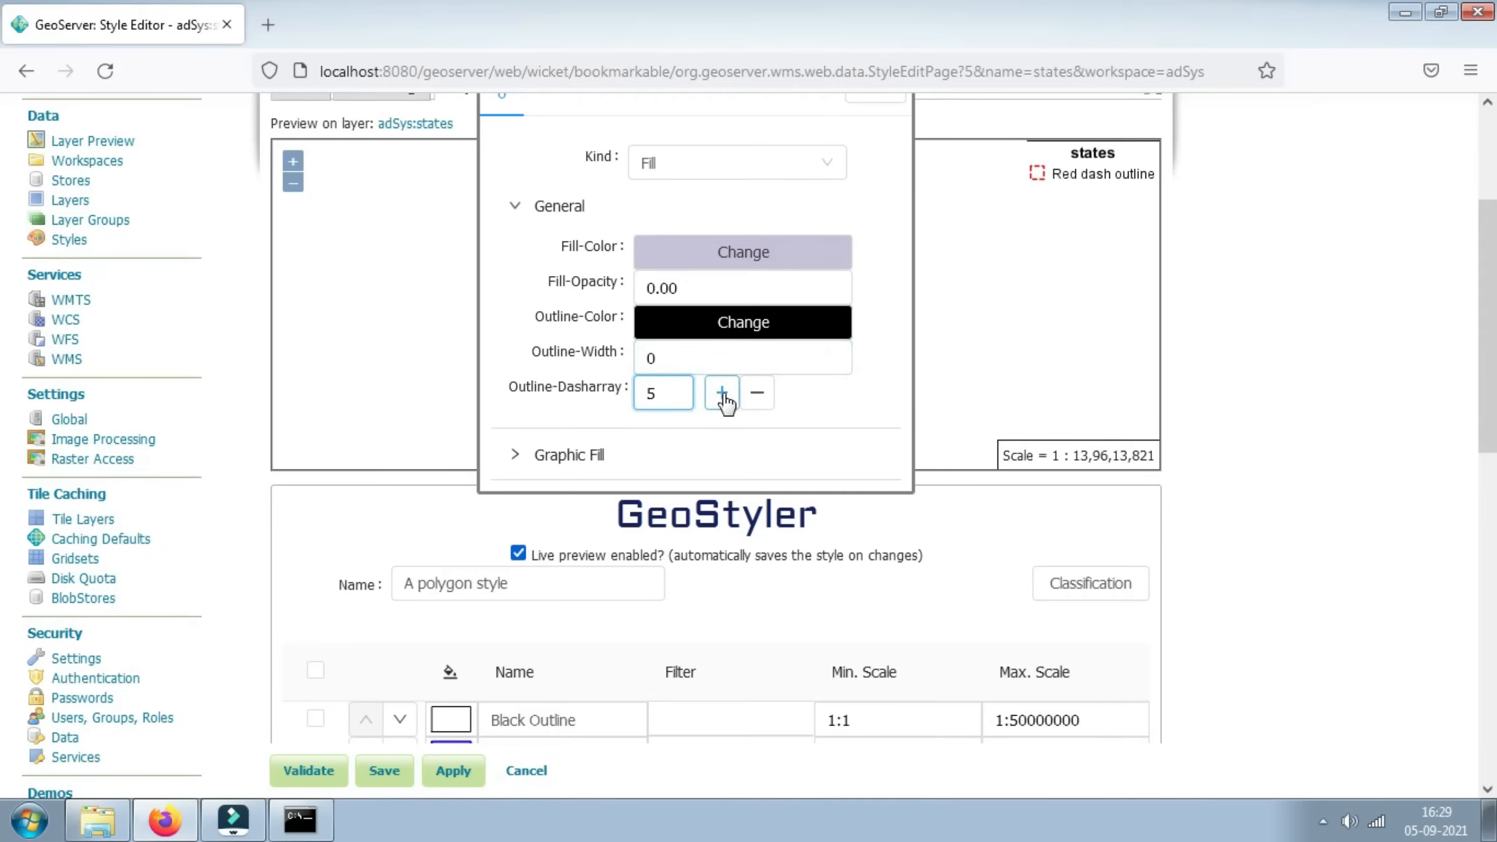
pyautogui.doubleClick(718, 401)
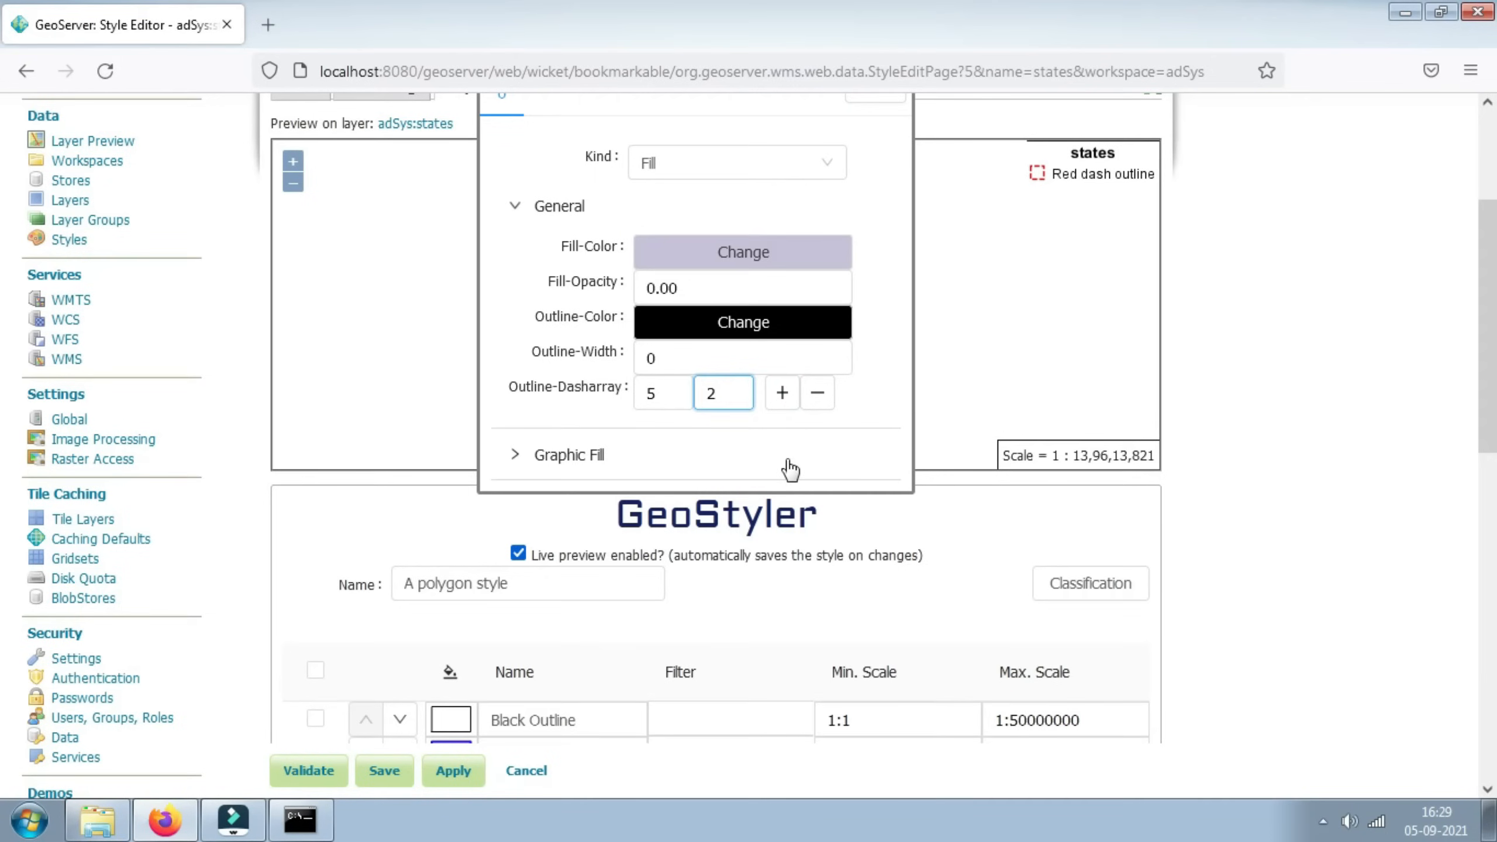
pyautogui.write('2')
# Step: Set the Black Outline rule's outline width to 2 and close its symbolizer editor
pyautogui.doubleClick(669, 353)
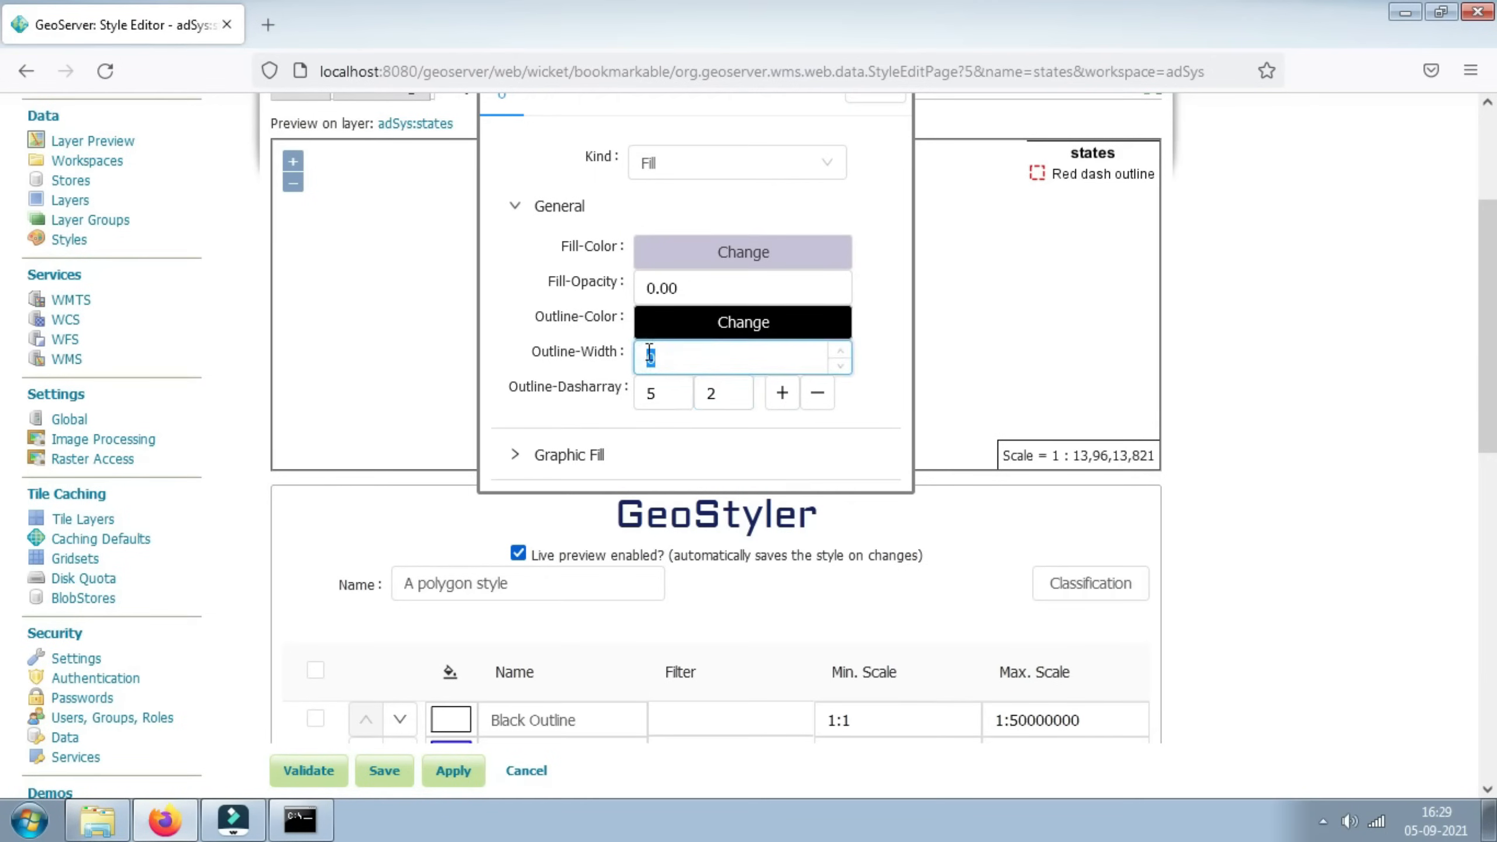
pyautogui.write('2')
pyautogui.scroll(2, 895, 192)
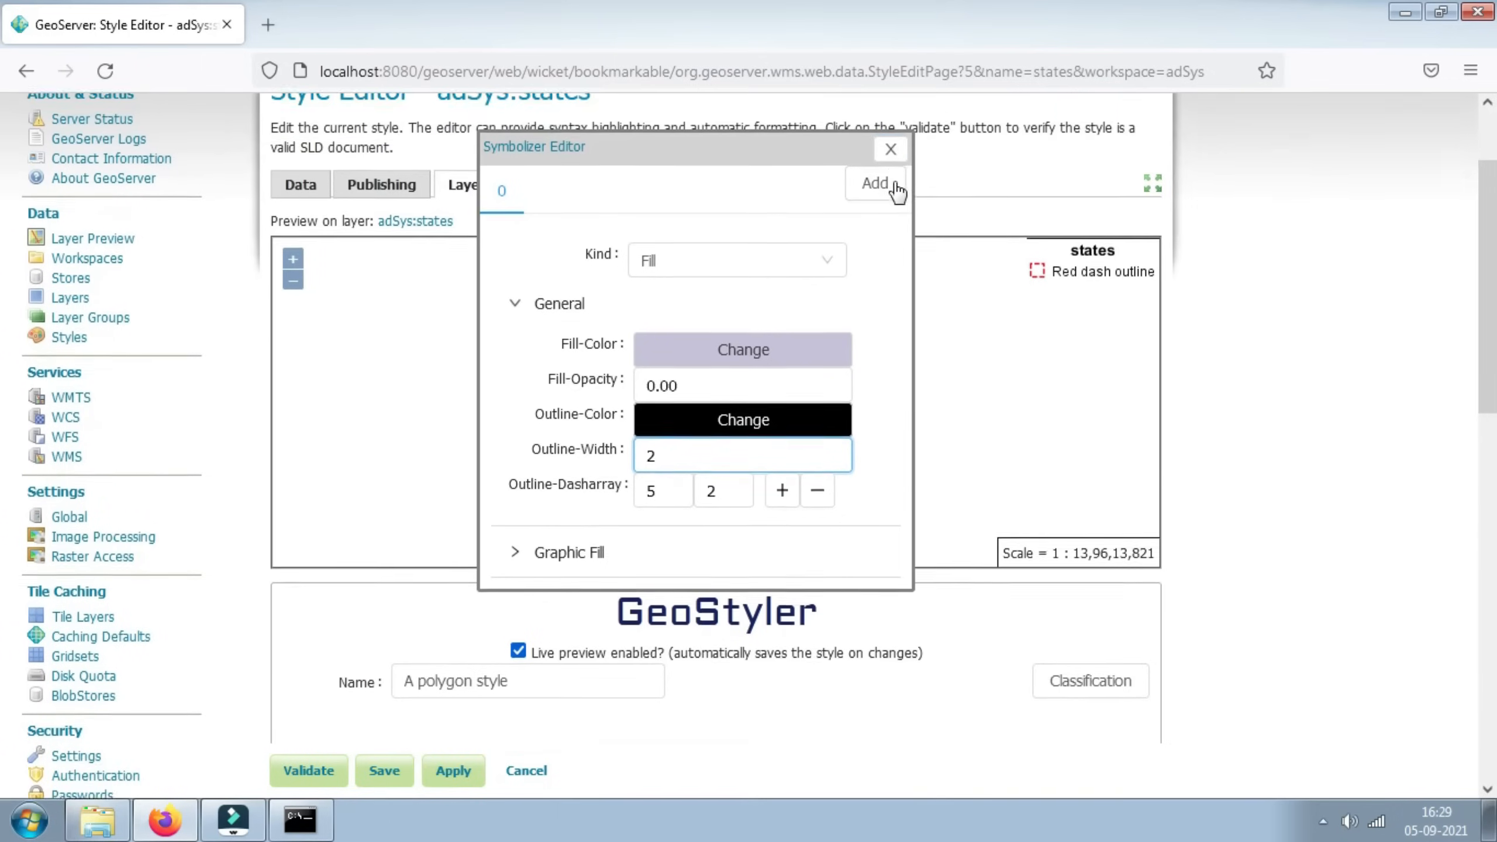
pyautogui.click(890, 163)
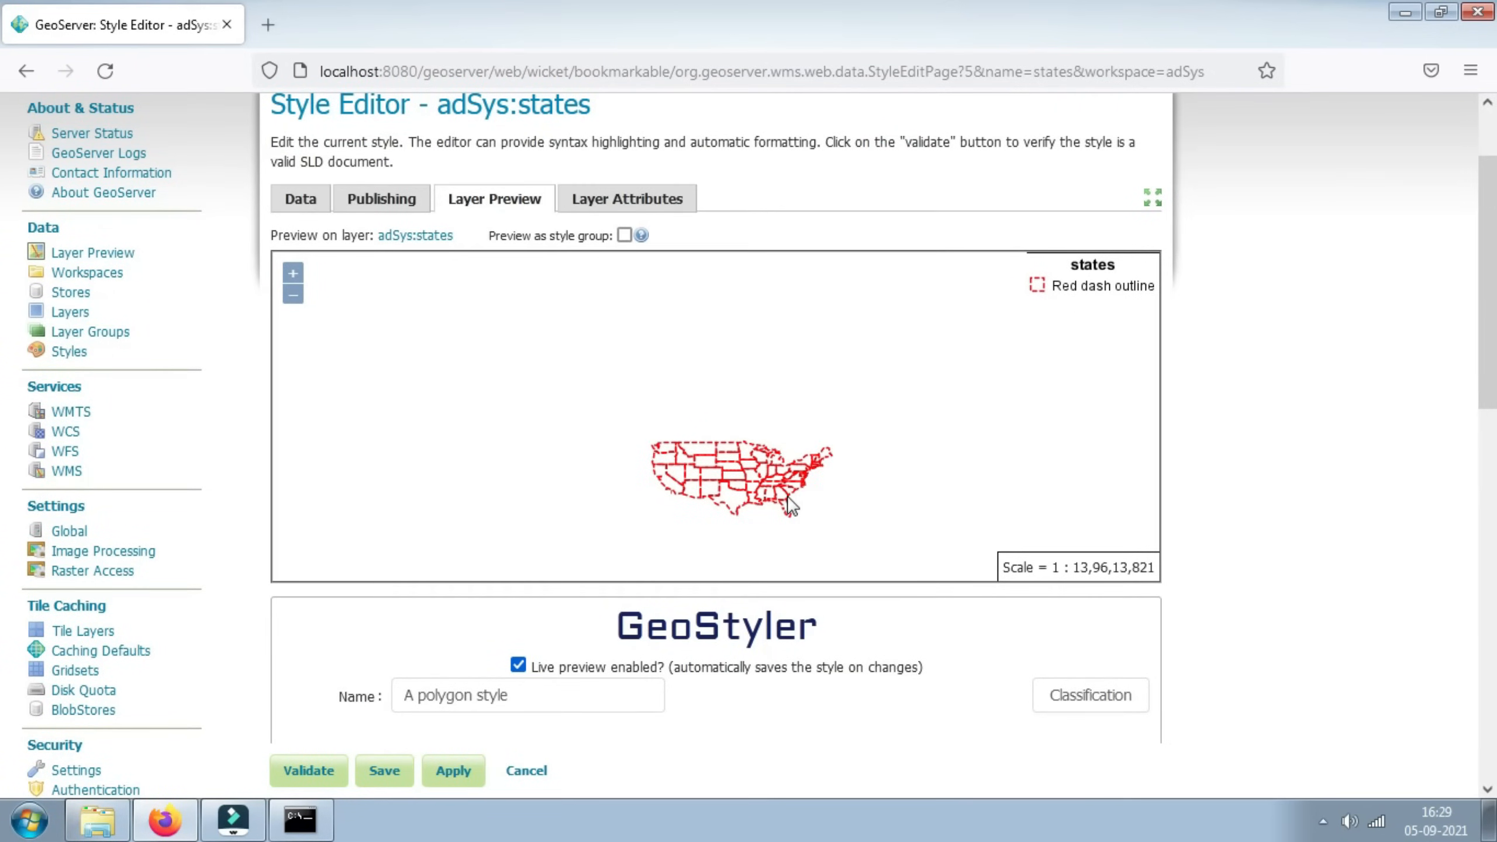
# Step: Set the outline width of the Blue thick outline rule's symbolizer to 1
pyautogui.moveTo(1488, 383); pyautogui.dragTo(1490, 448)
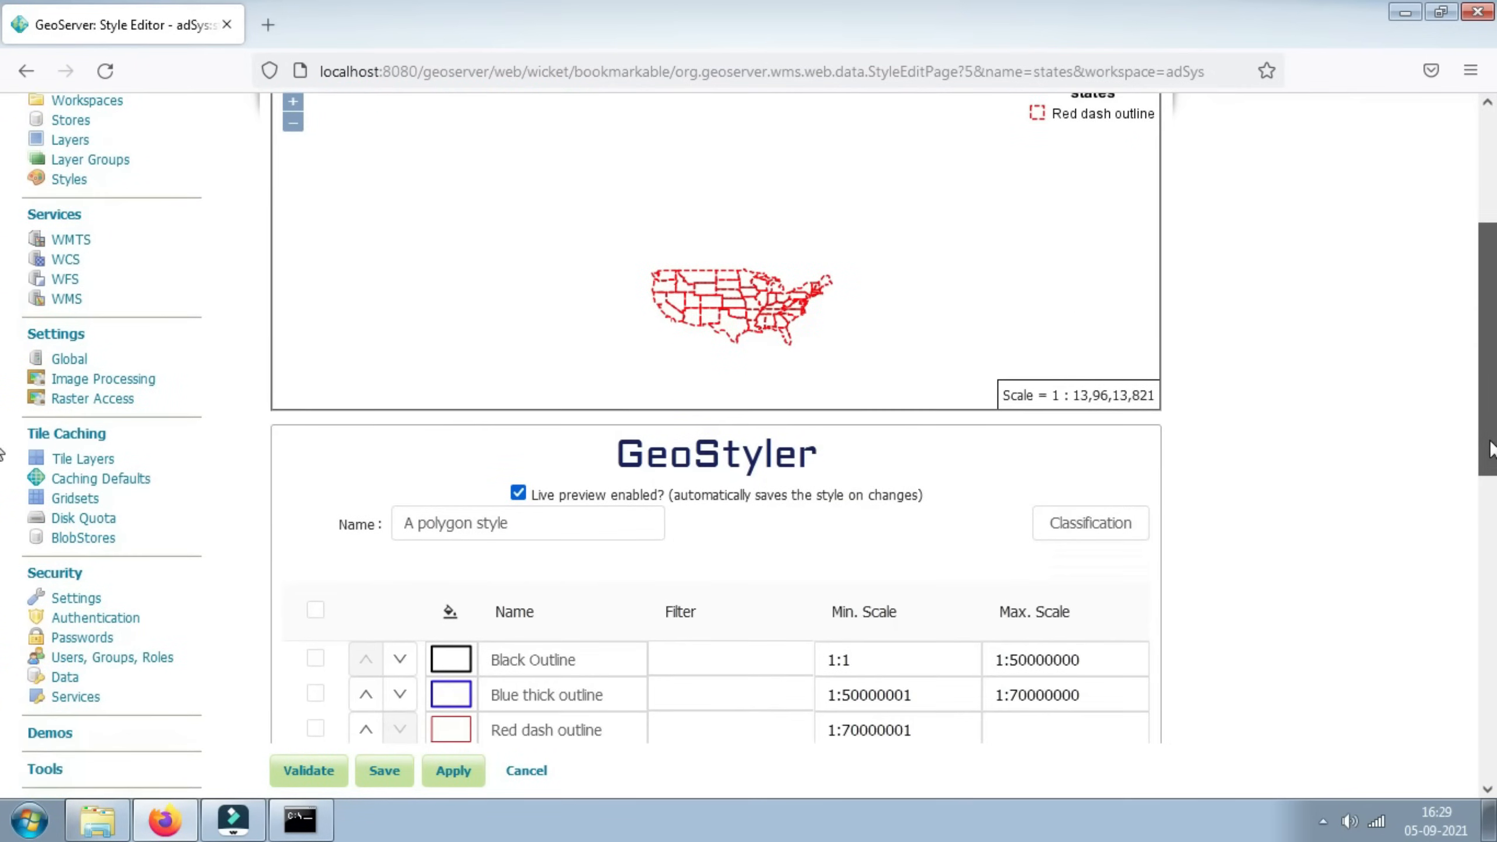
pyautogui.scroll(-2, 1320, 470)
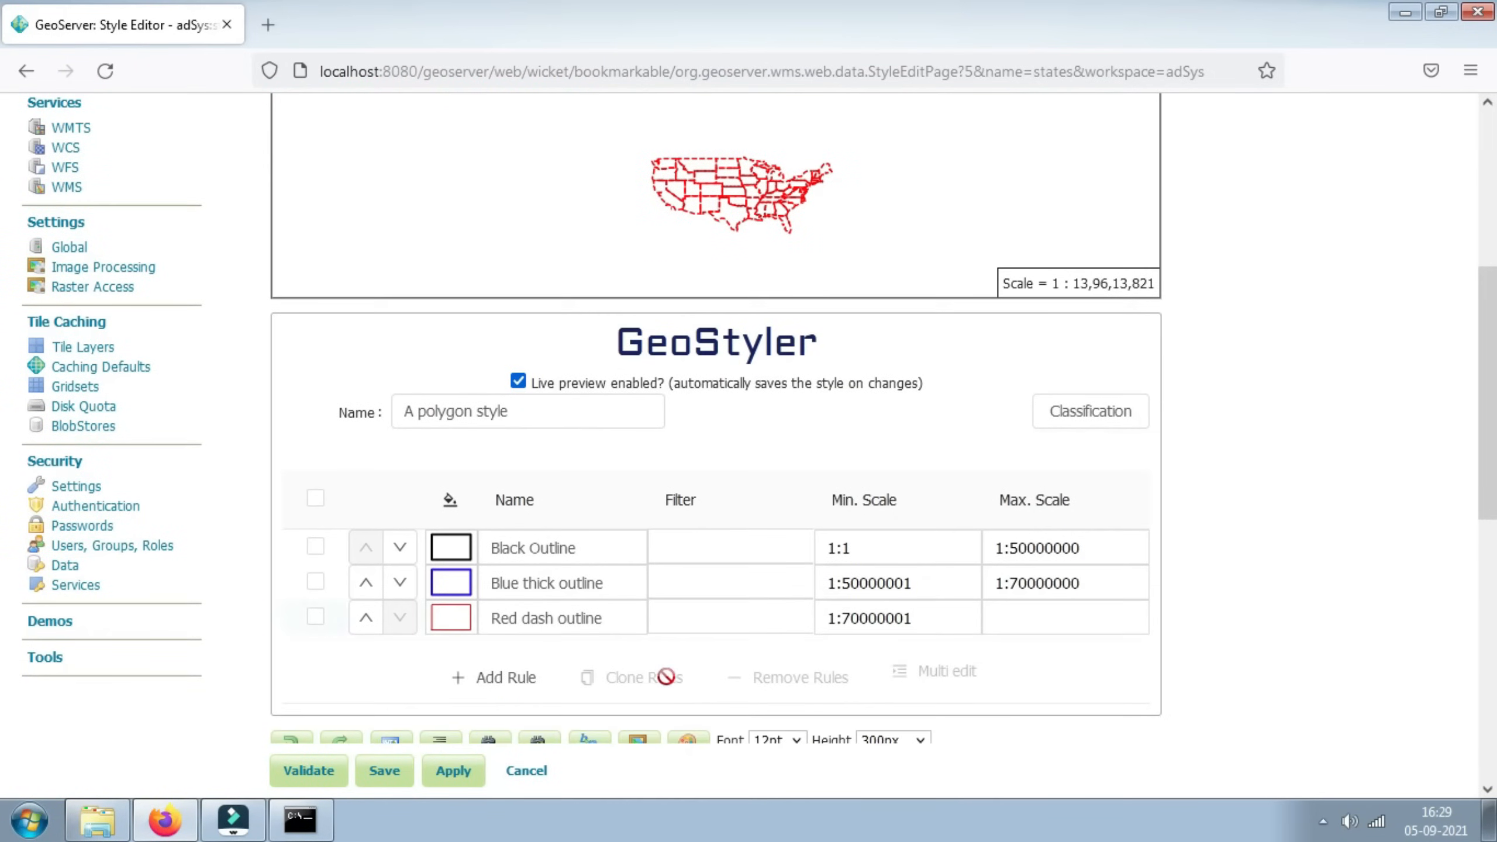
pyautogui.click(463, 584)
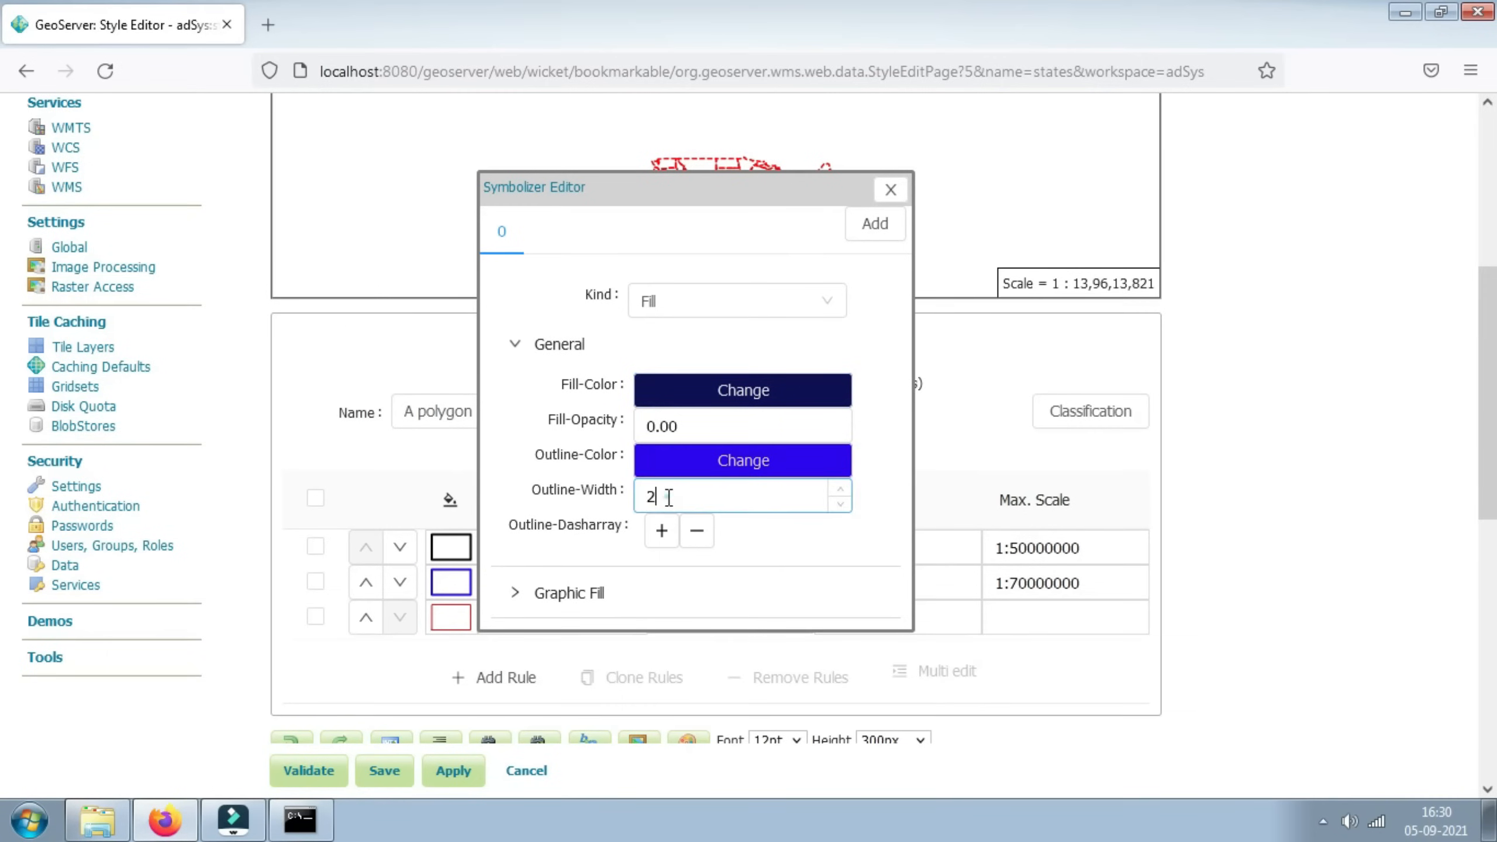
pyautogui.moveTo(669, 497); pyautogui.dragTo(609, 507)
pyautogui.write('1')
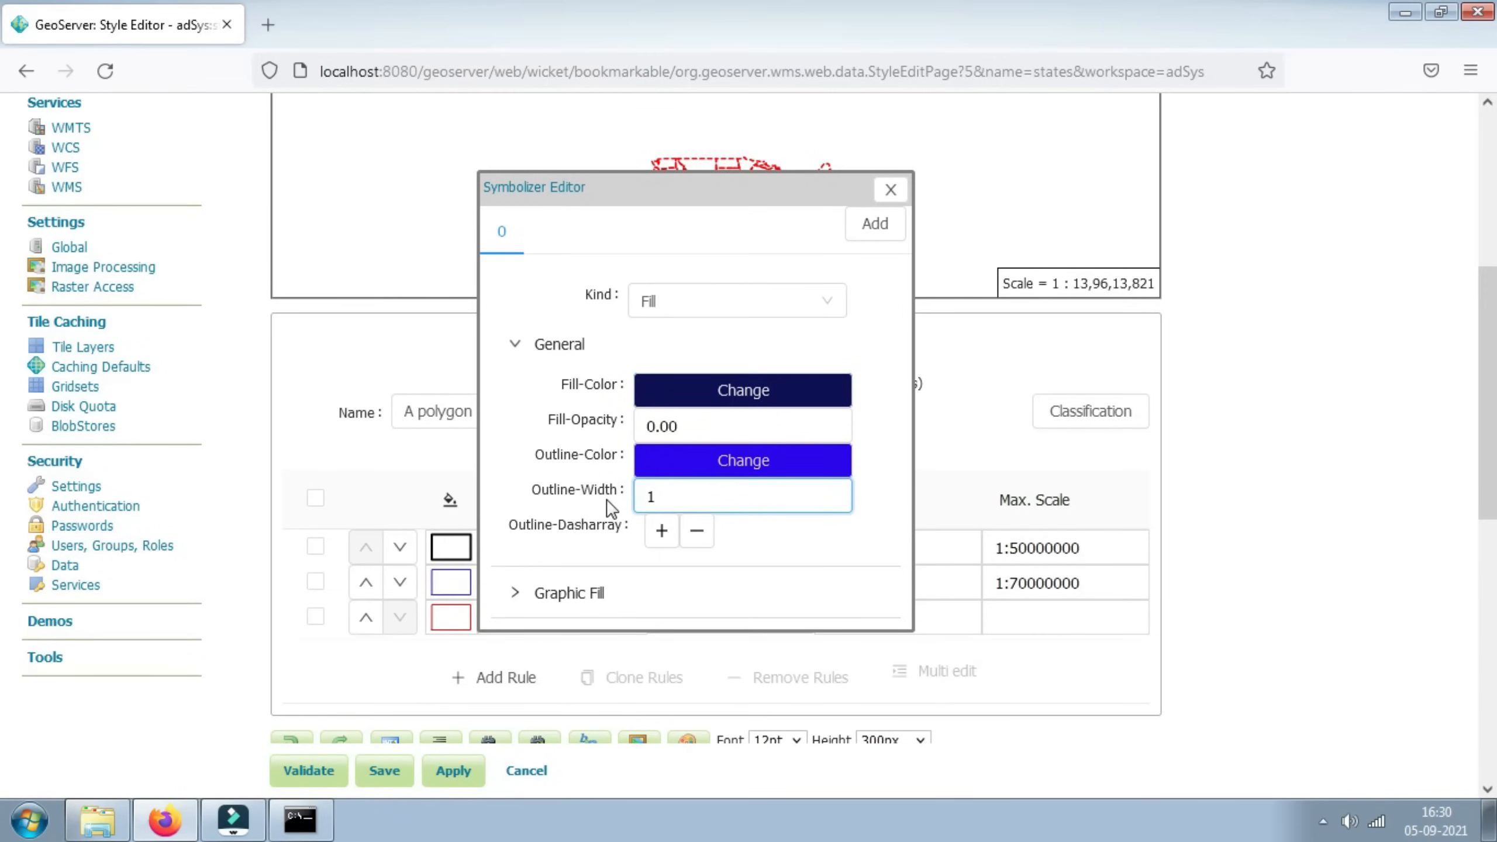
pyautogui.click(891, 189)
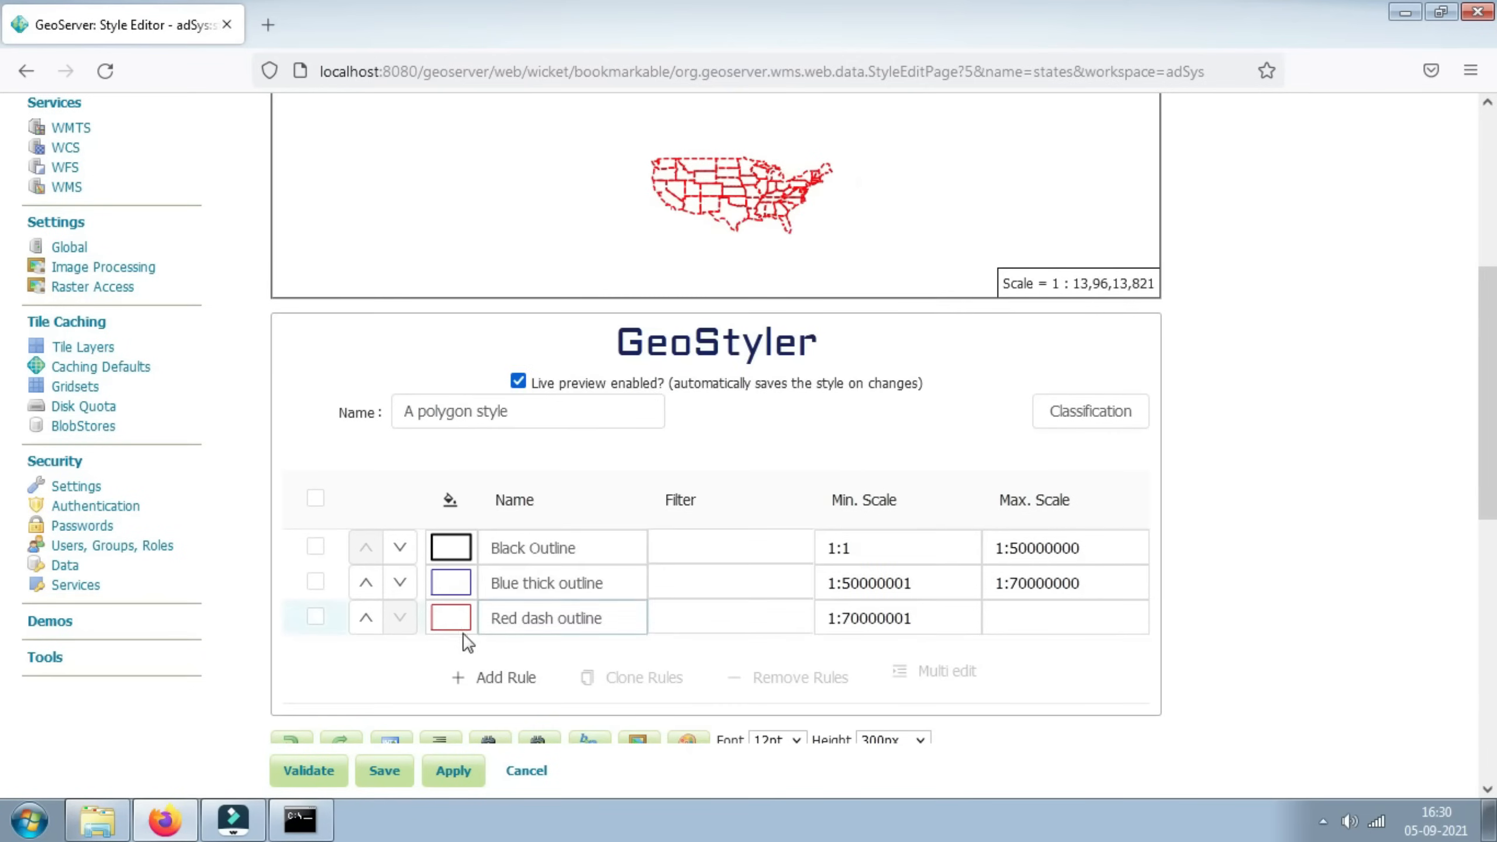
# Step: Set the outline width of the Red dash outline rule's symbolizer to 0.5
pyautogui.click(450, 617)
pyautogui.write('0')
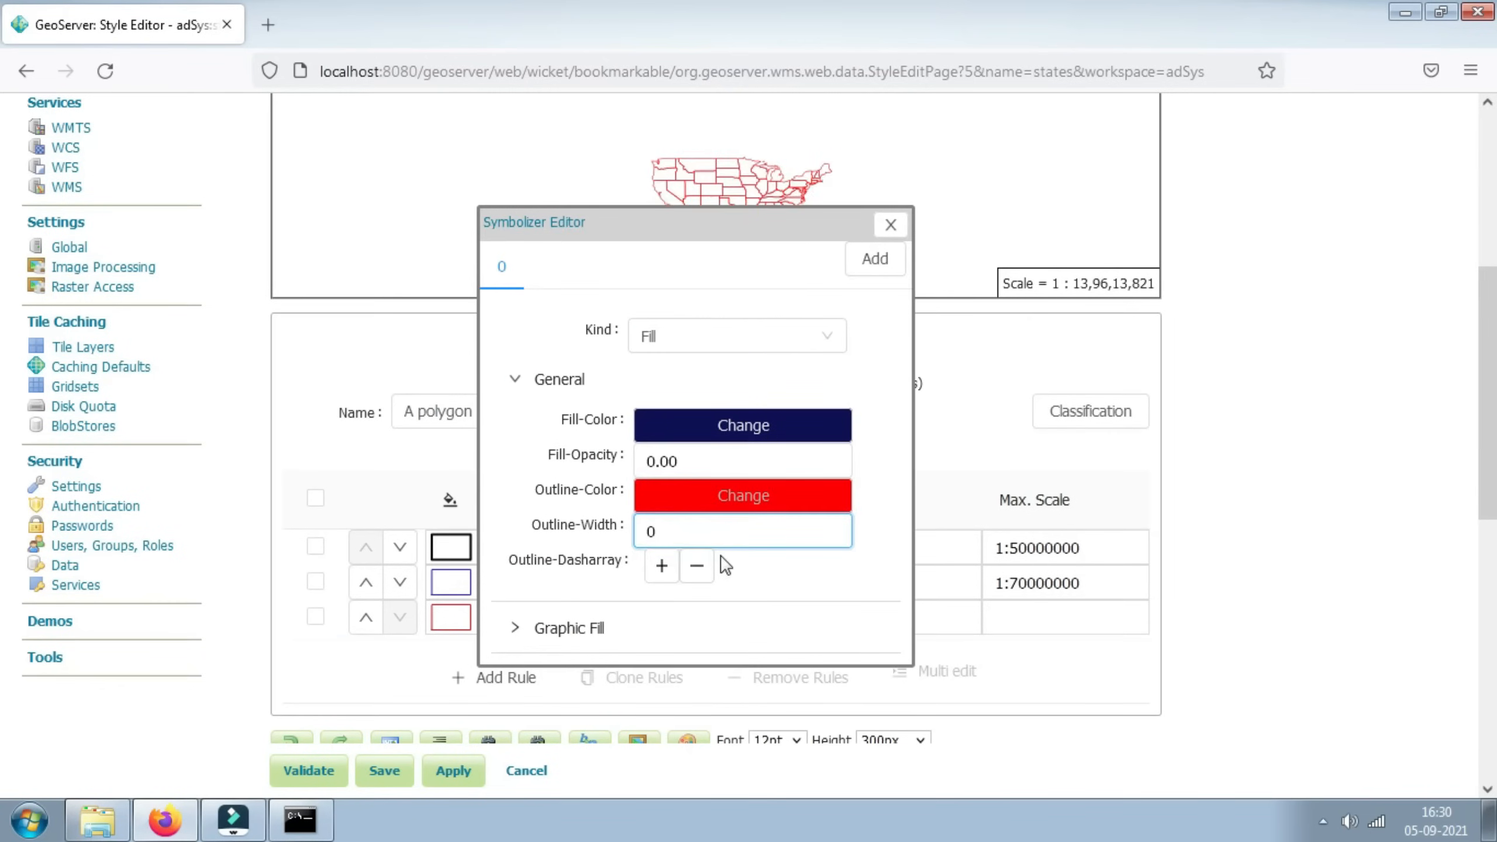
pyautogui.write('.5')
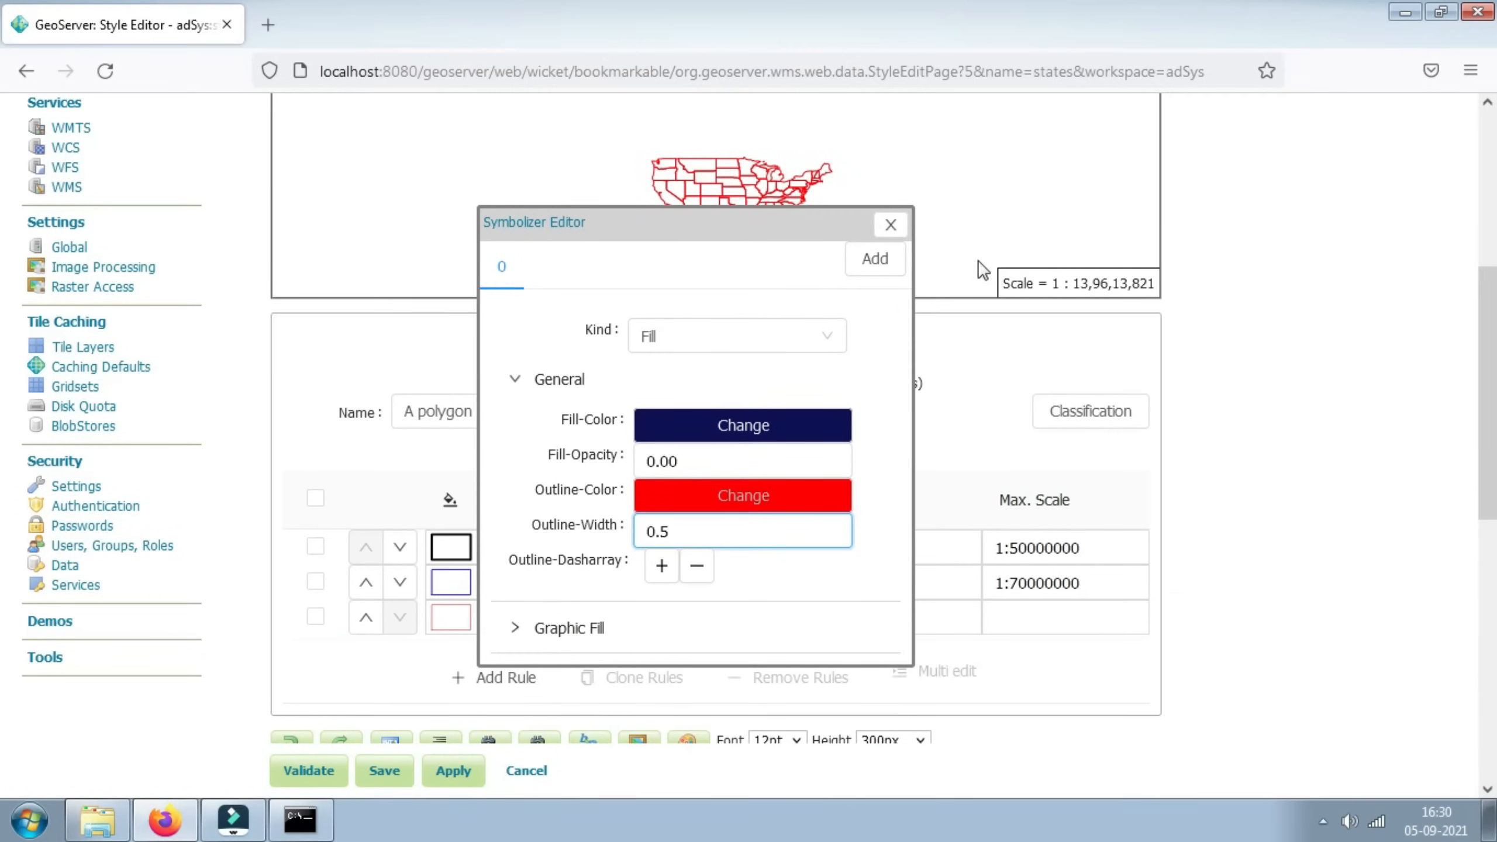
pyautogui.click(891, 225)
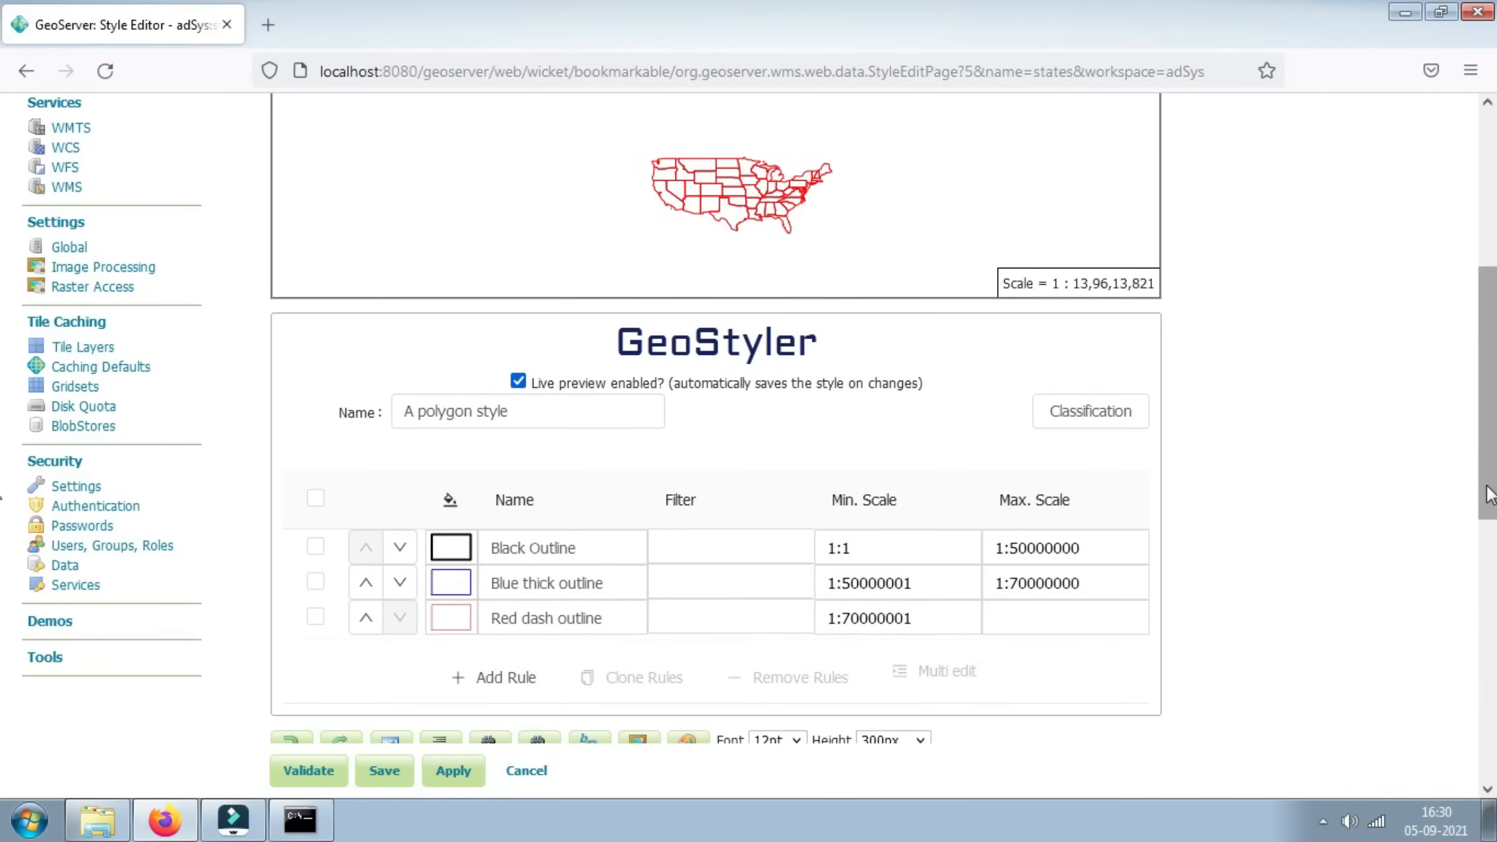
# Step: Validate the SLD code and save the adSys:states style
pyautogui.moveTo(1485, 485); pyautogui.dragTo(1482, 693)
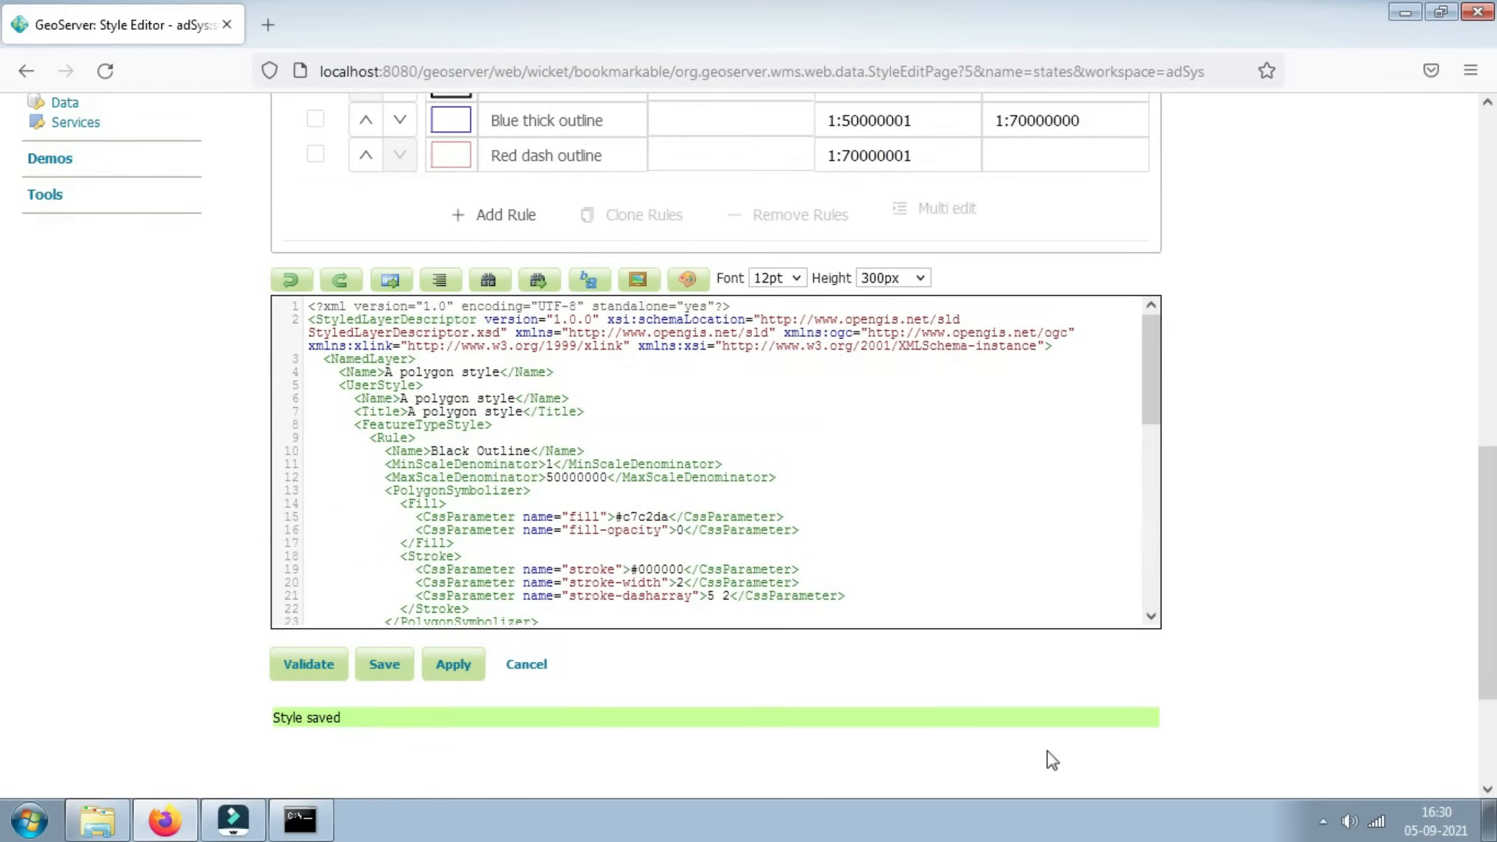
pyautogui.click(308, 663)
pyautogui.click(385, 664)
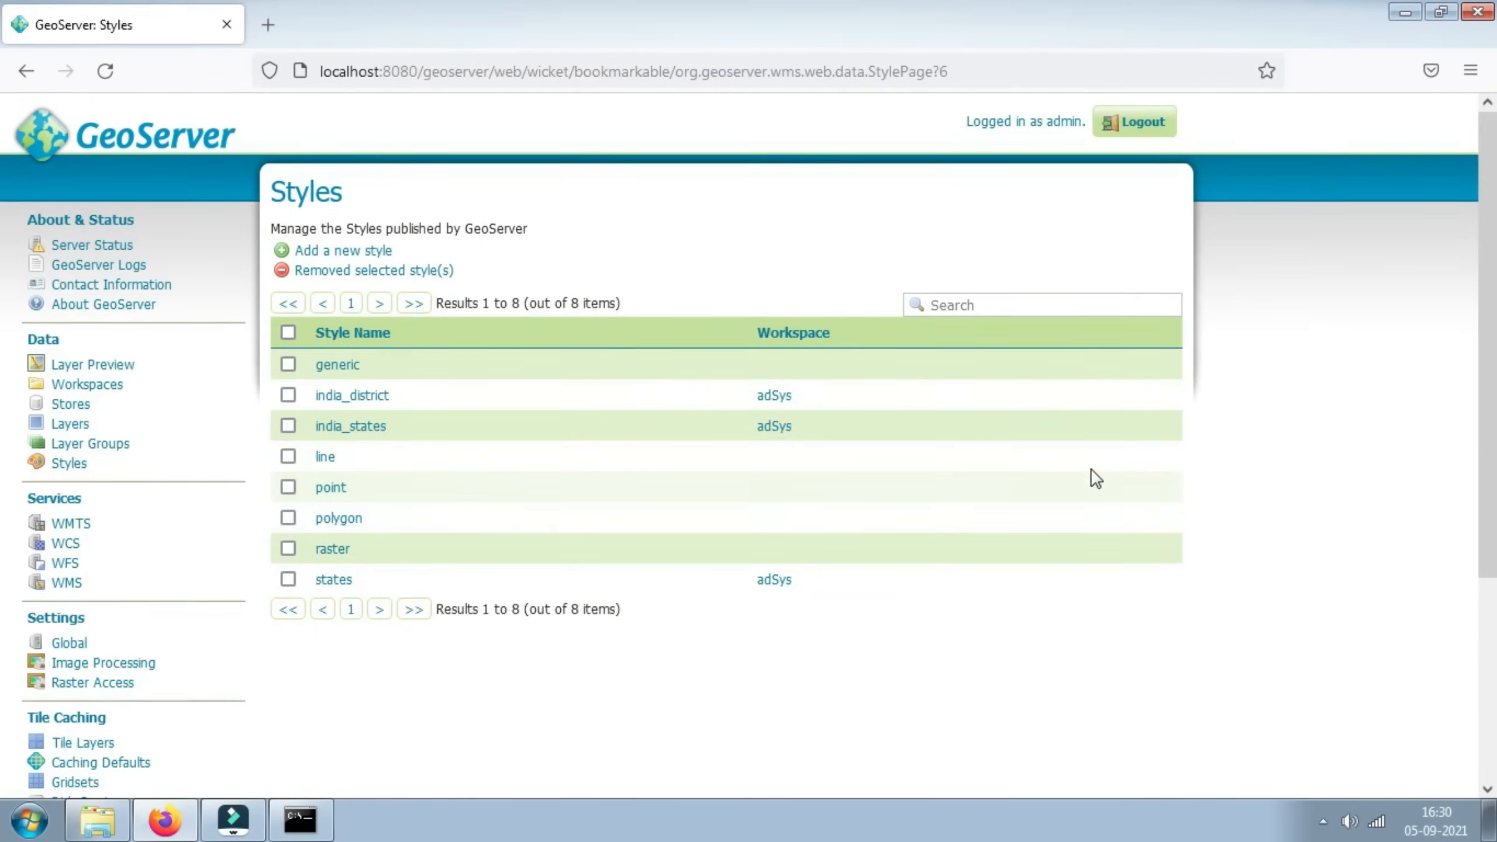
# Step: Reopen the states style from the styles list and preview it on the adSys states layer
pyautogui.click(339, 581)
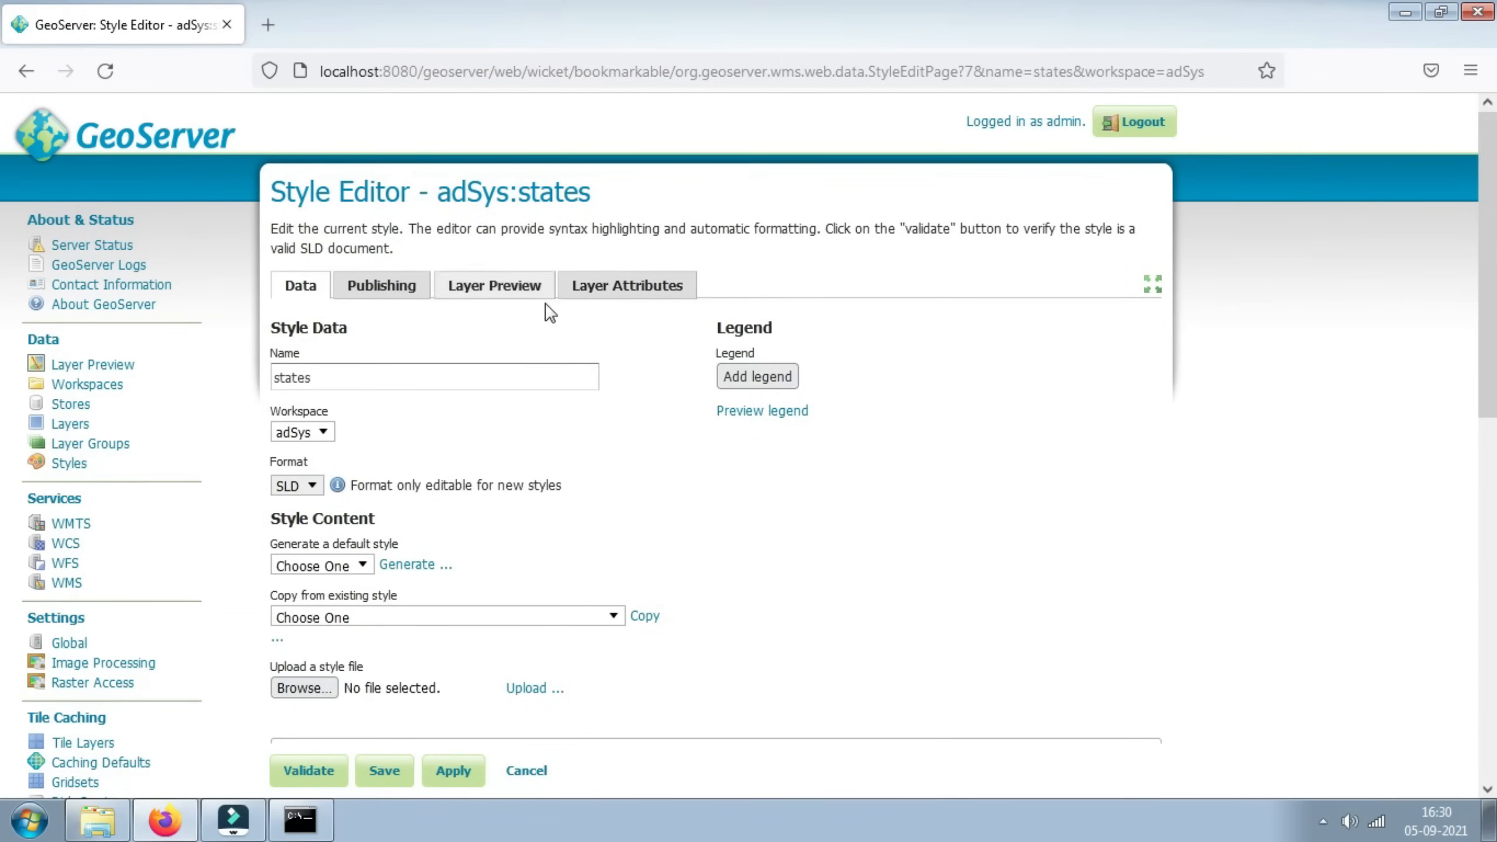
pyautogui.click(498, 286)
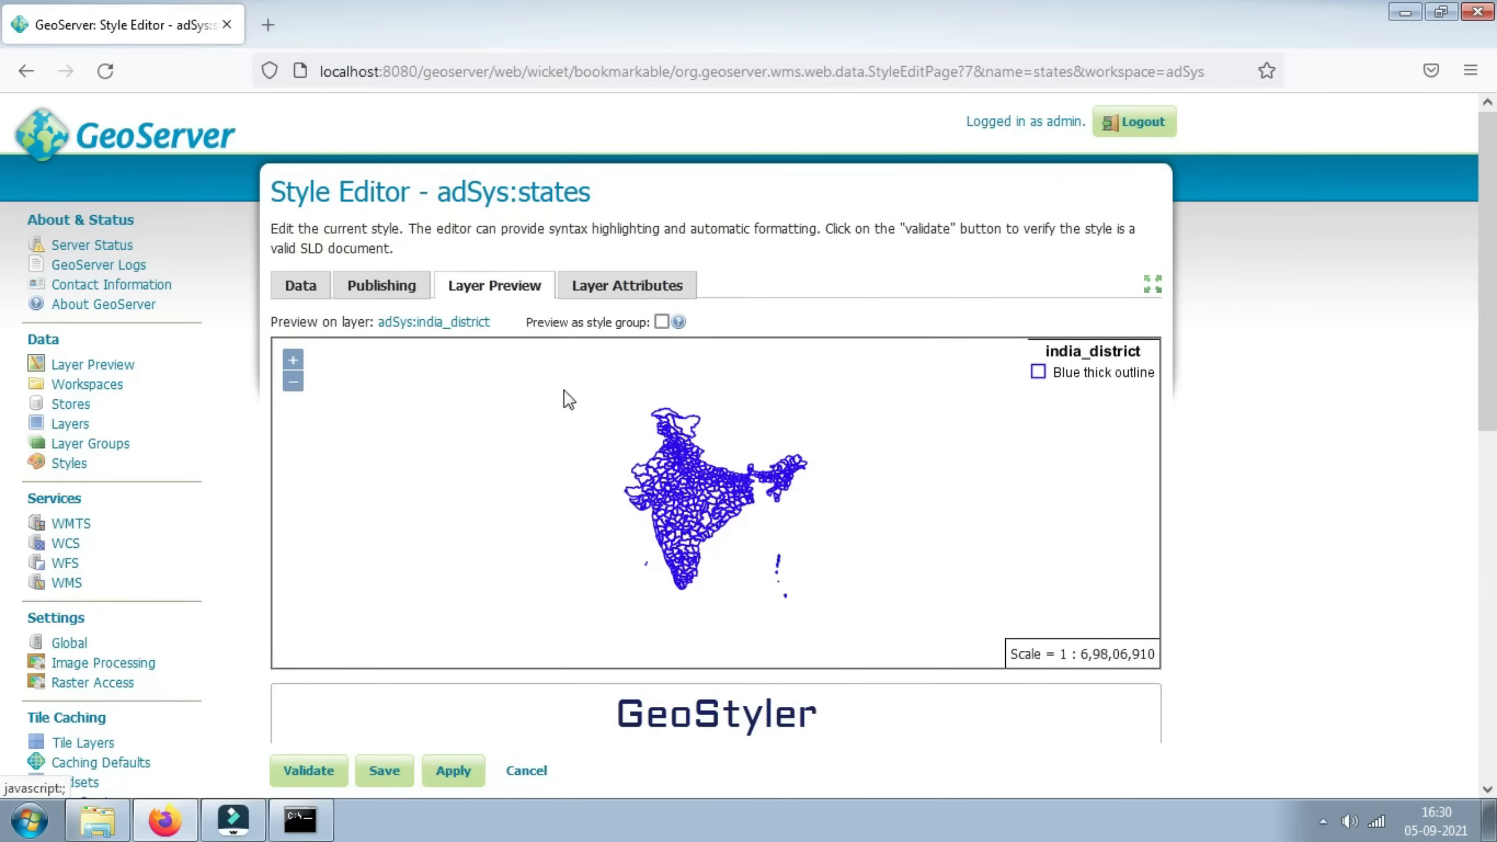
pyautogui.click(451, 324)
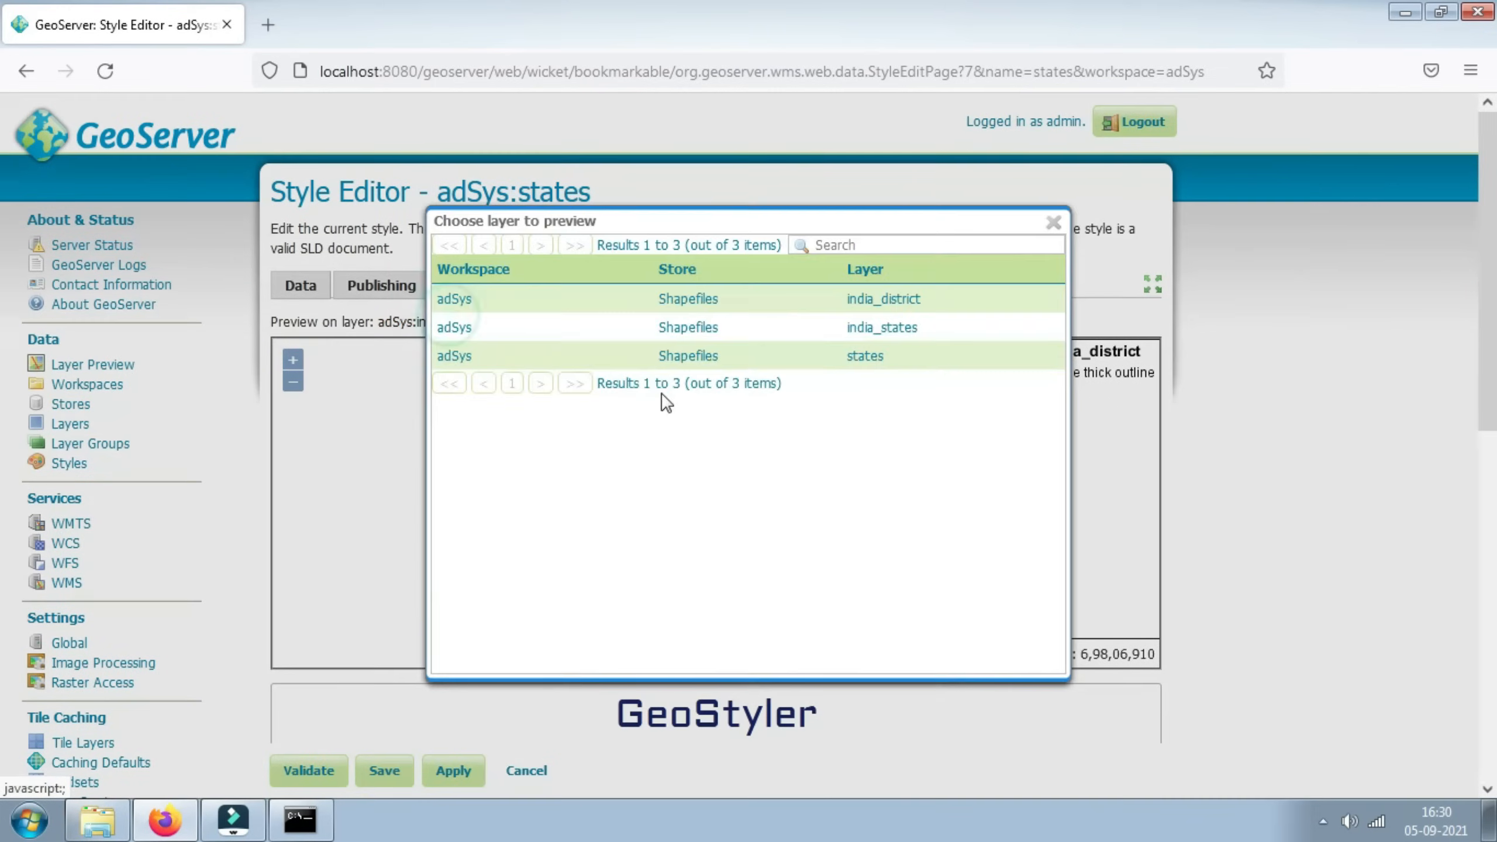
pyautogui.click(865, 356)
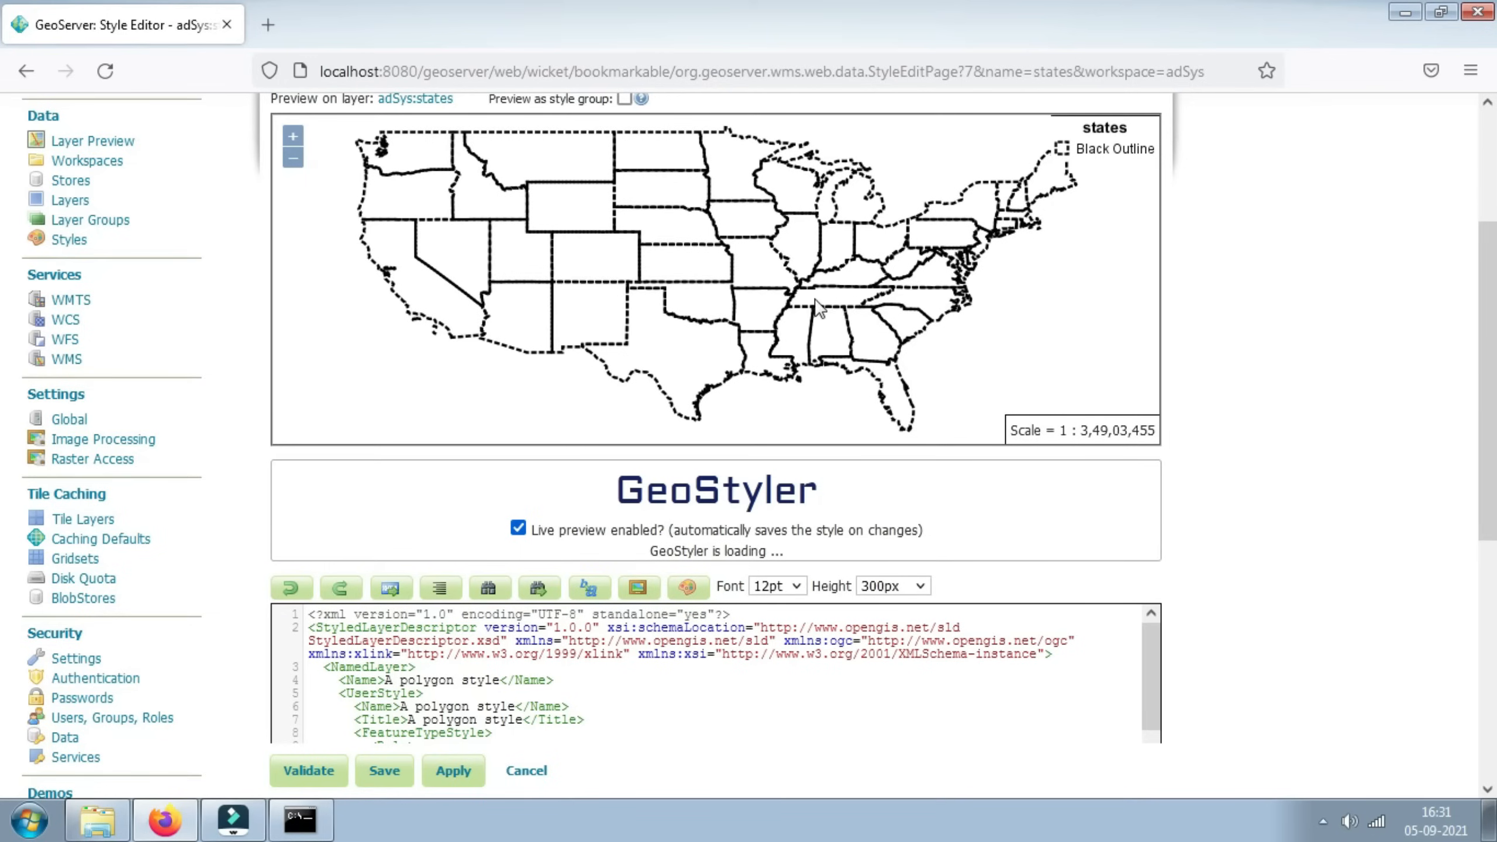
# Step: Examine how the states outline changes in the layer preview across the scale ranges of the three rules
pyautogui.scroll(-1, 803, 283)
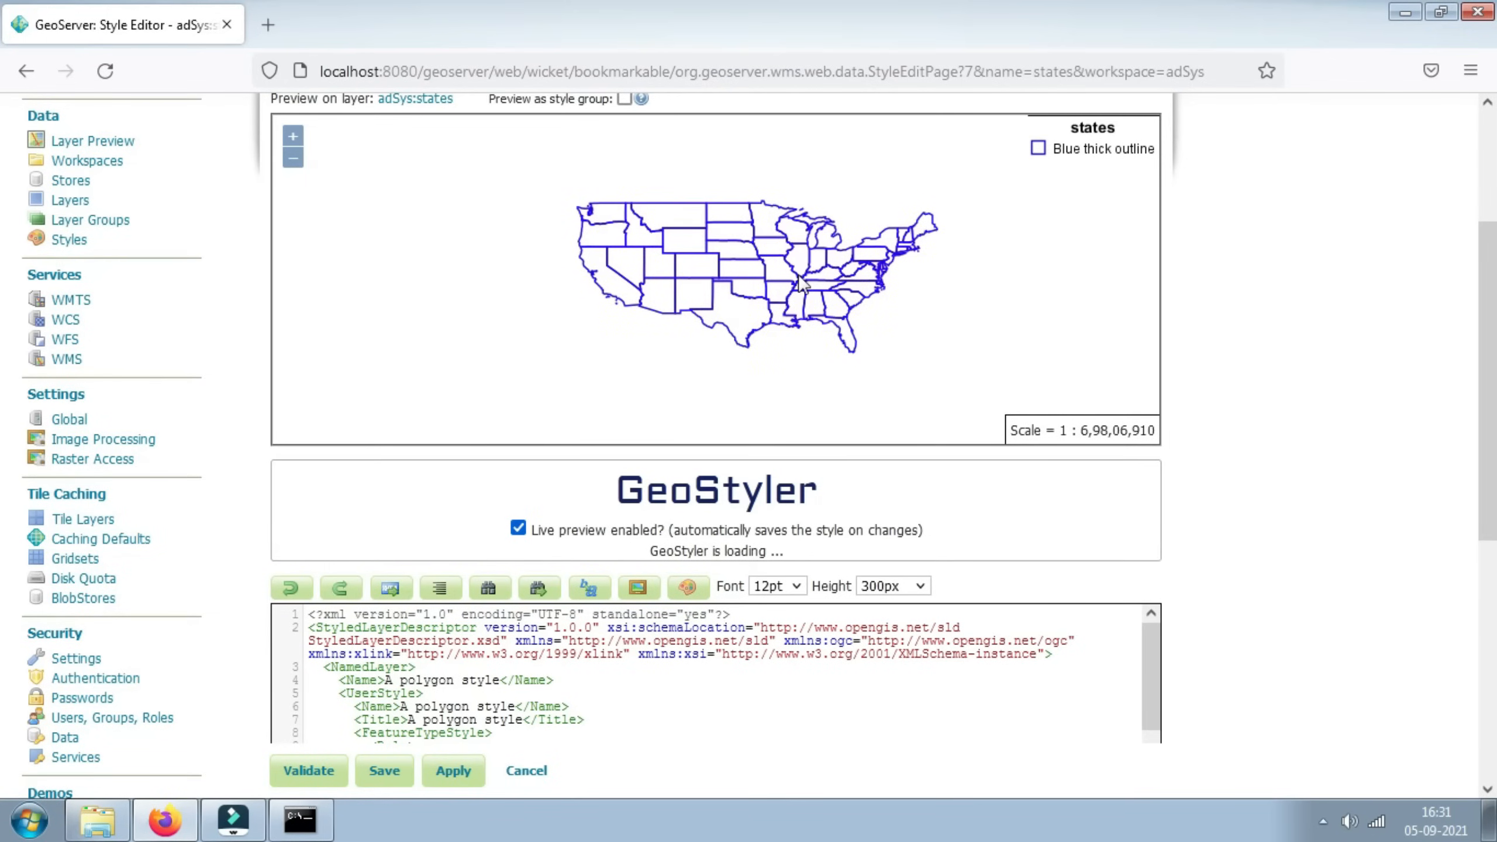
pyautogui.scroll(-1, 803, 283)
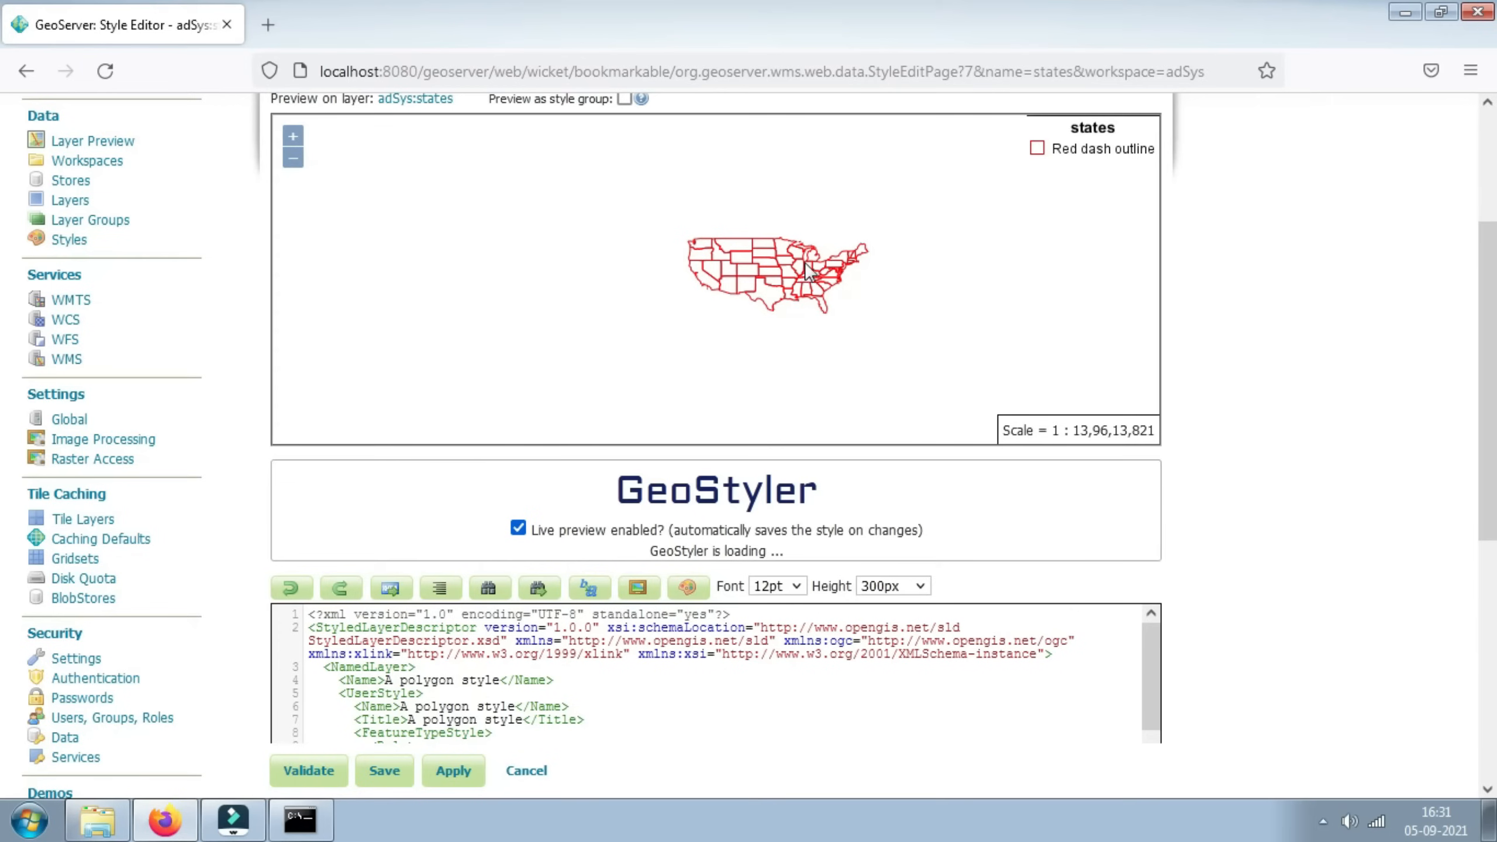
pyautogui.scroll(1, 808, 272)
pyautogui.scroll(2, 809, 272)
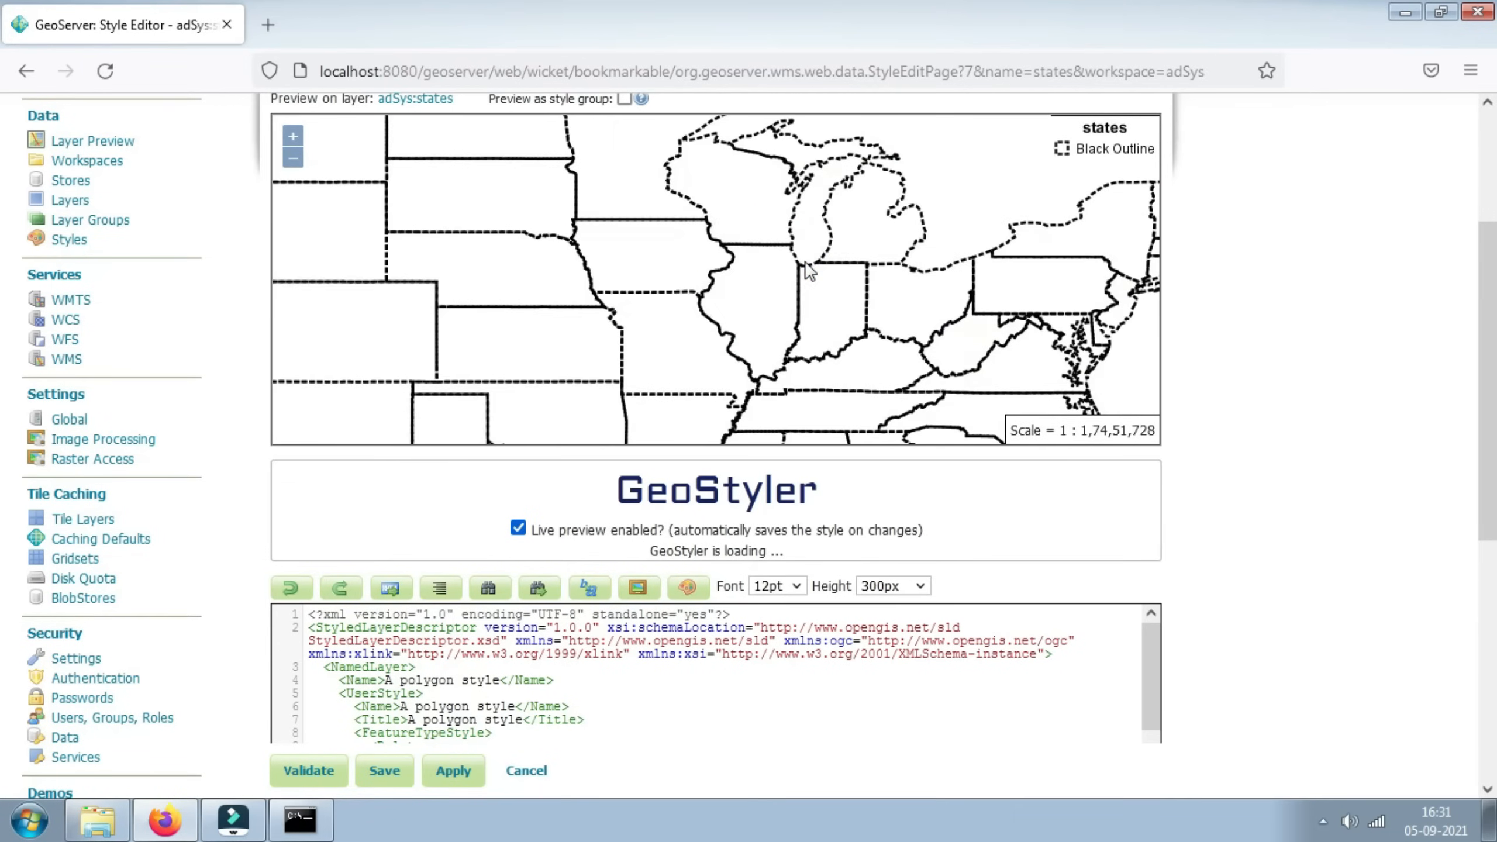
pyautogui.scroll(2, 434, 237)
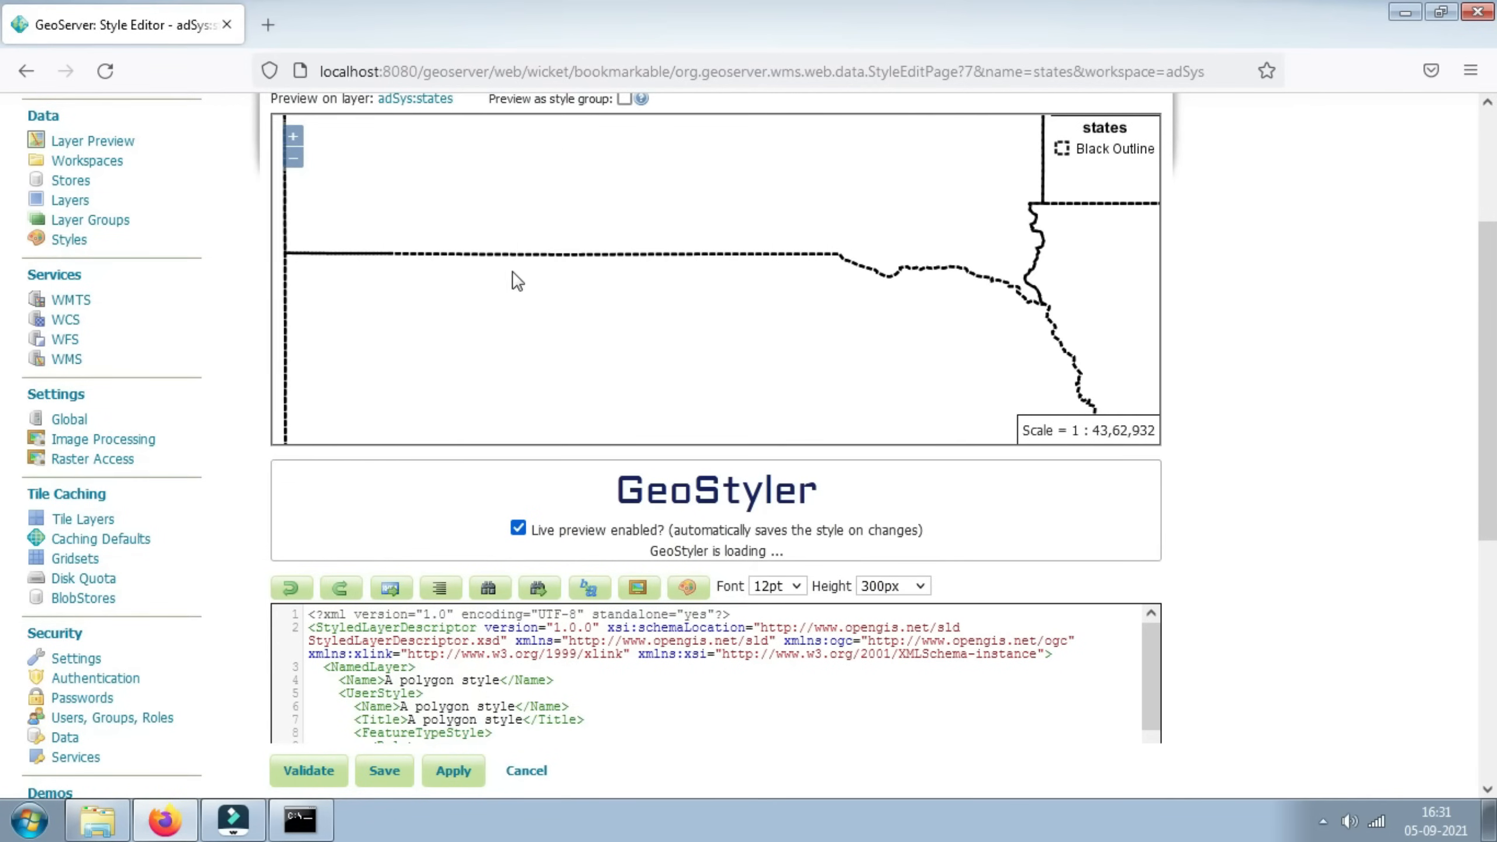
pyautogui.scroll(-2, 866, 298)
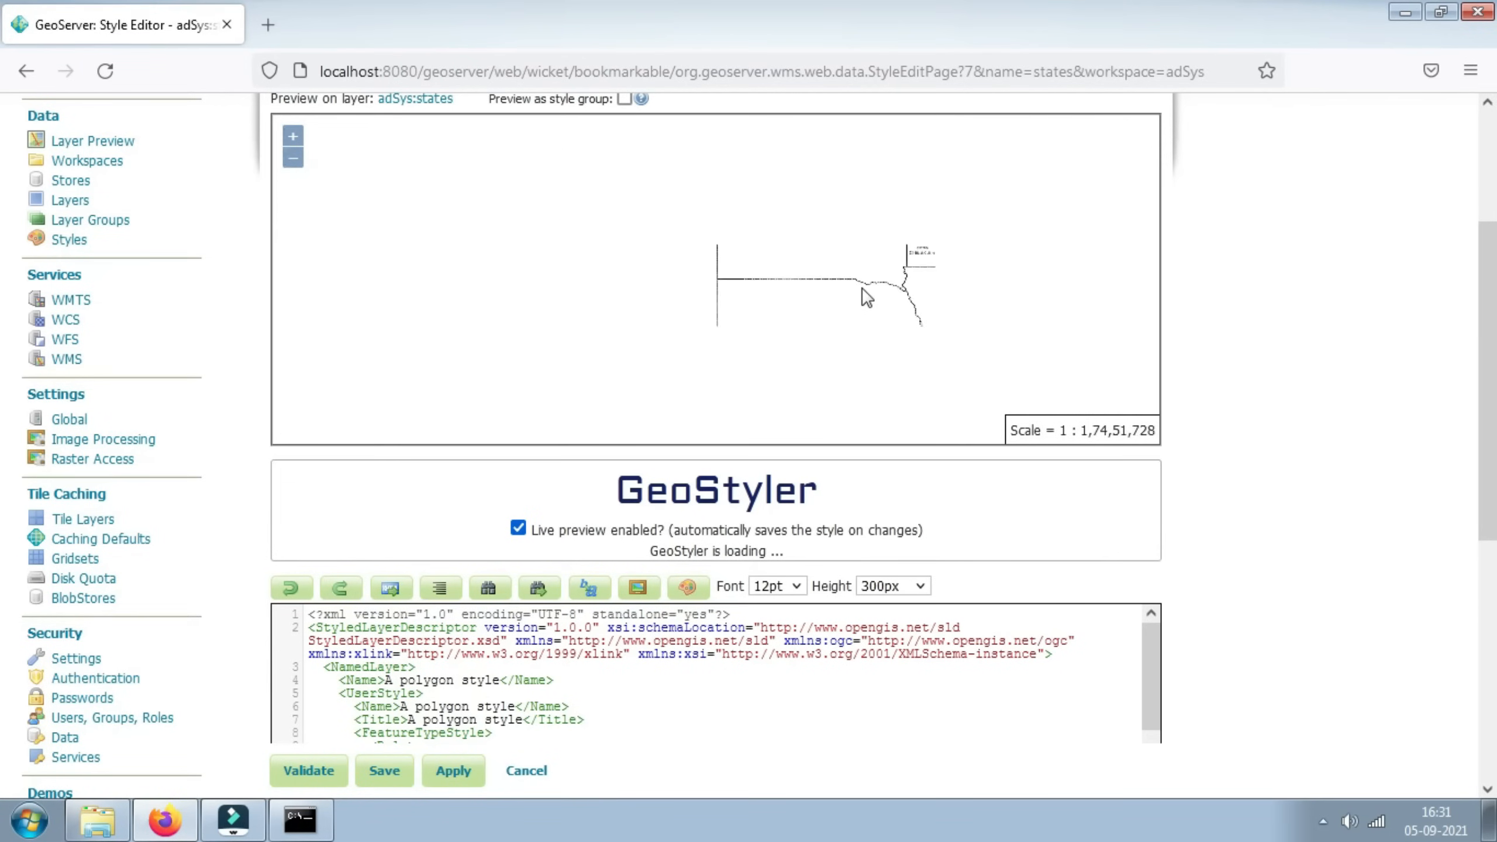
pyautogui.scroll(-1, 867, 298)
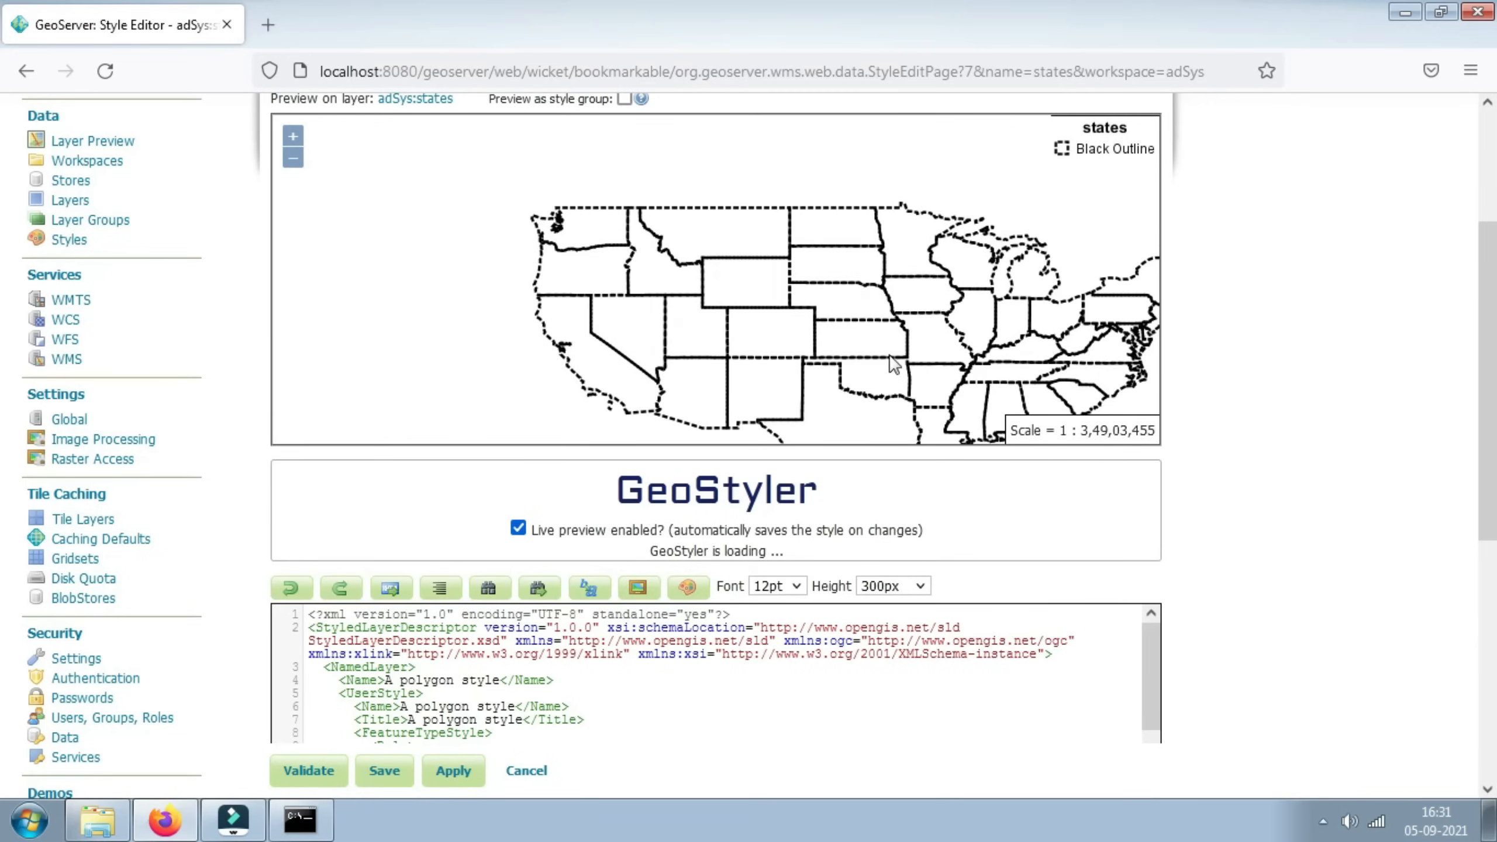
pyautogui.moveTo(885, 352); pyautogui.dragTo(770, 301)
pyautogui.moveTo(856, 337); pyautogui.dragTo(839, 309)
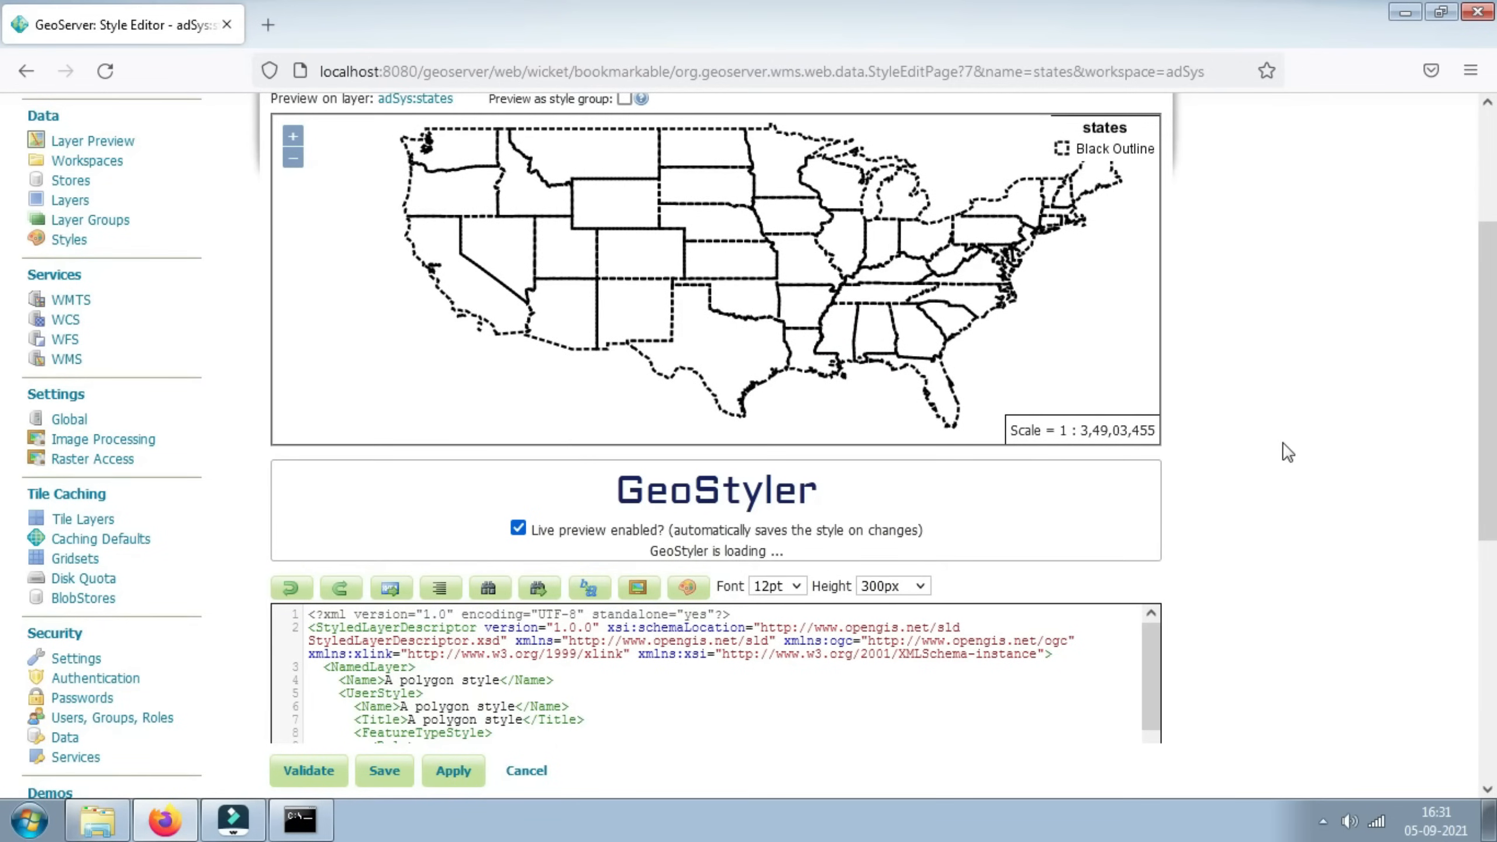
pyautogui.scroll(-5, 1296, 421)
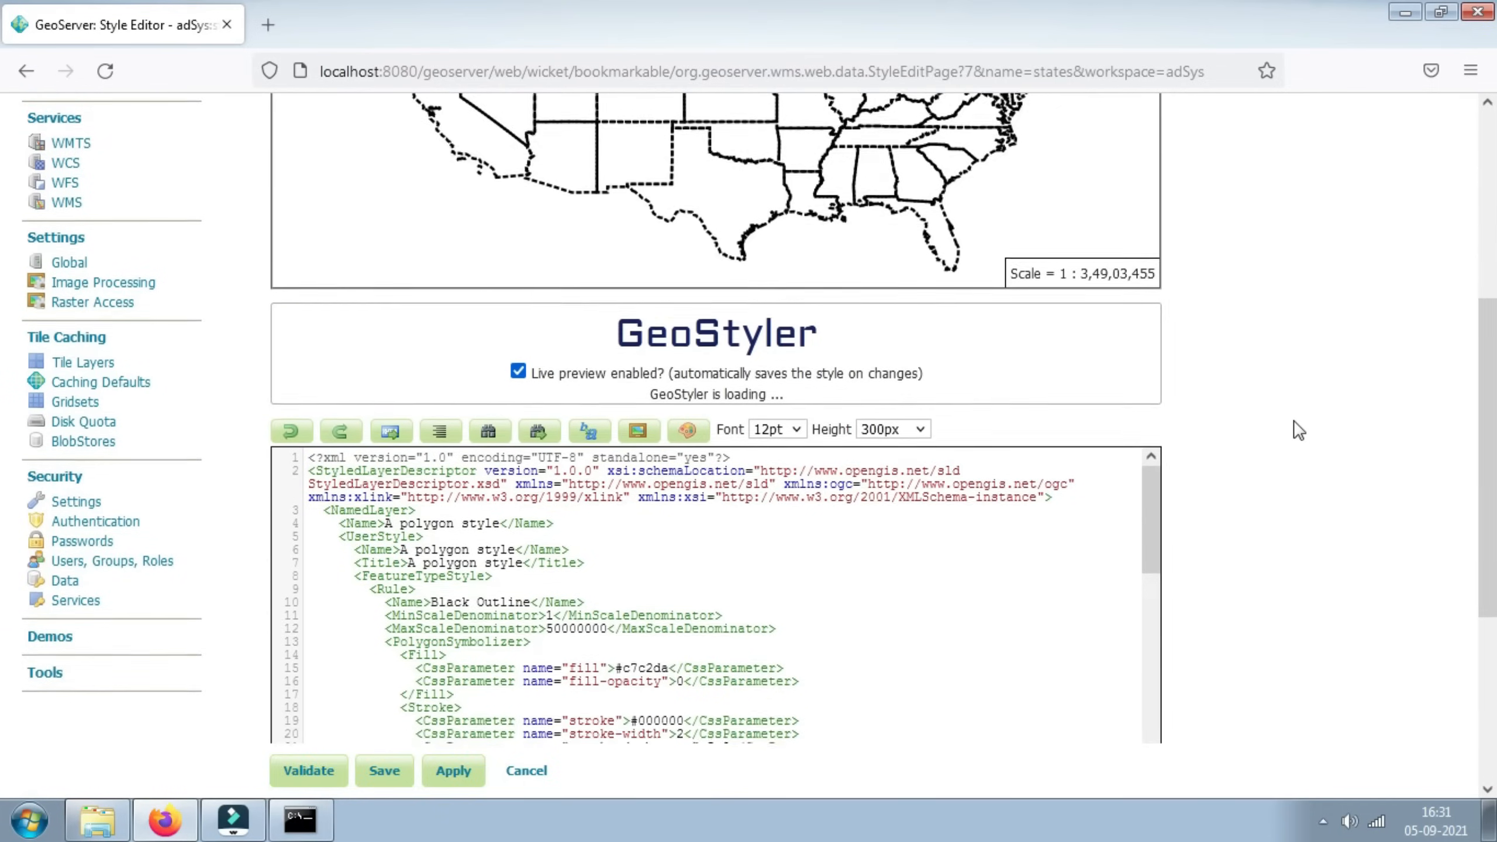
pyautogui.scroll(7, 1298, 430)
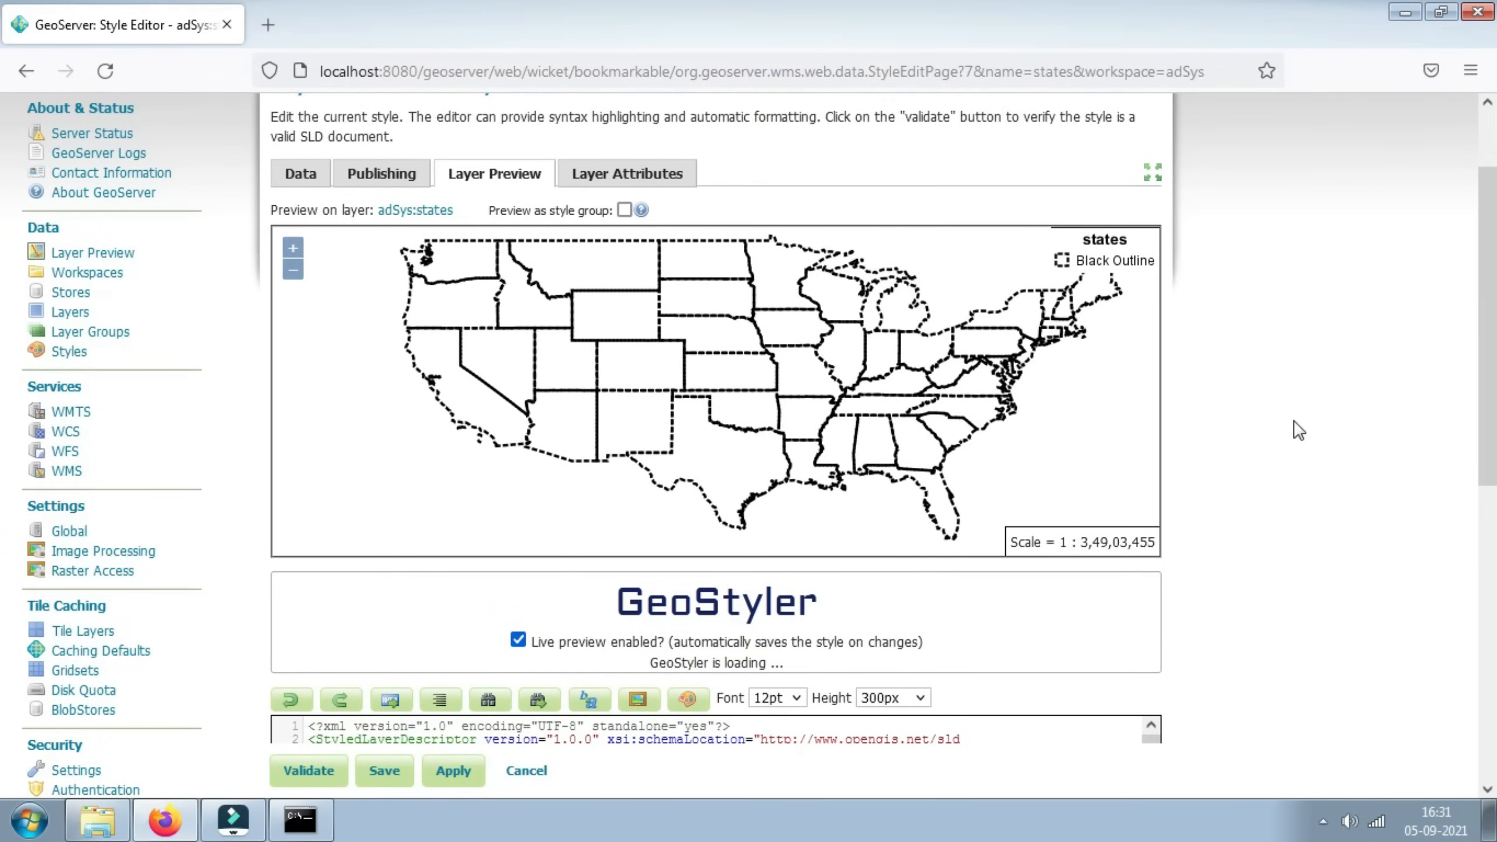
# Step: Search the web for "geostyler" in a new browser tab
pyautogui.click(276, 29)
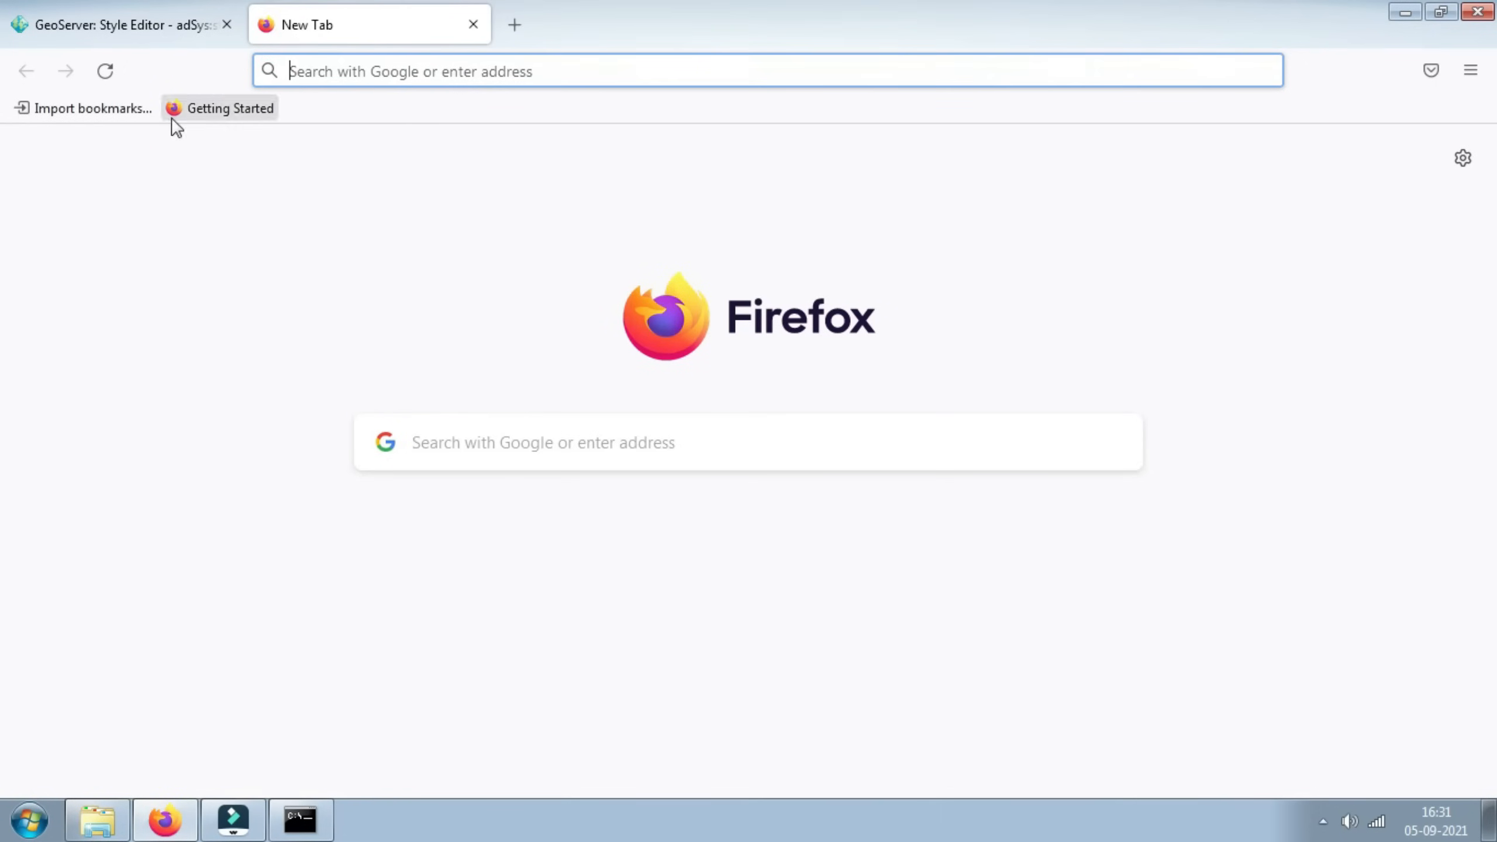
pyautogui.click(495, 71)
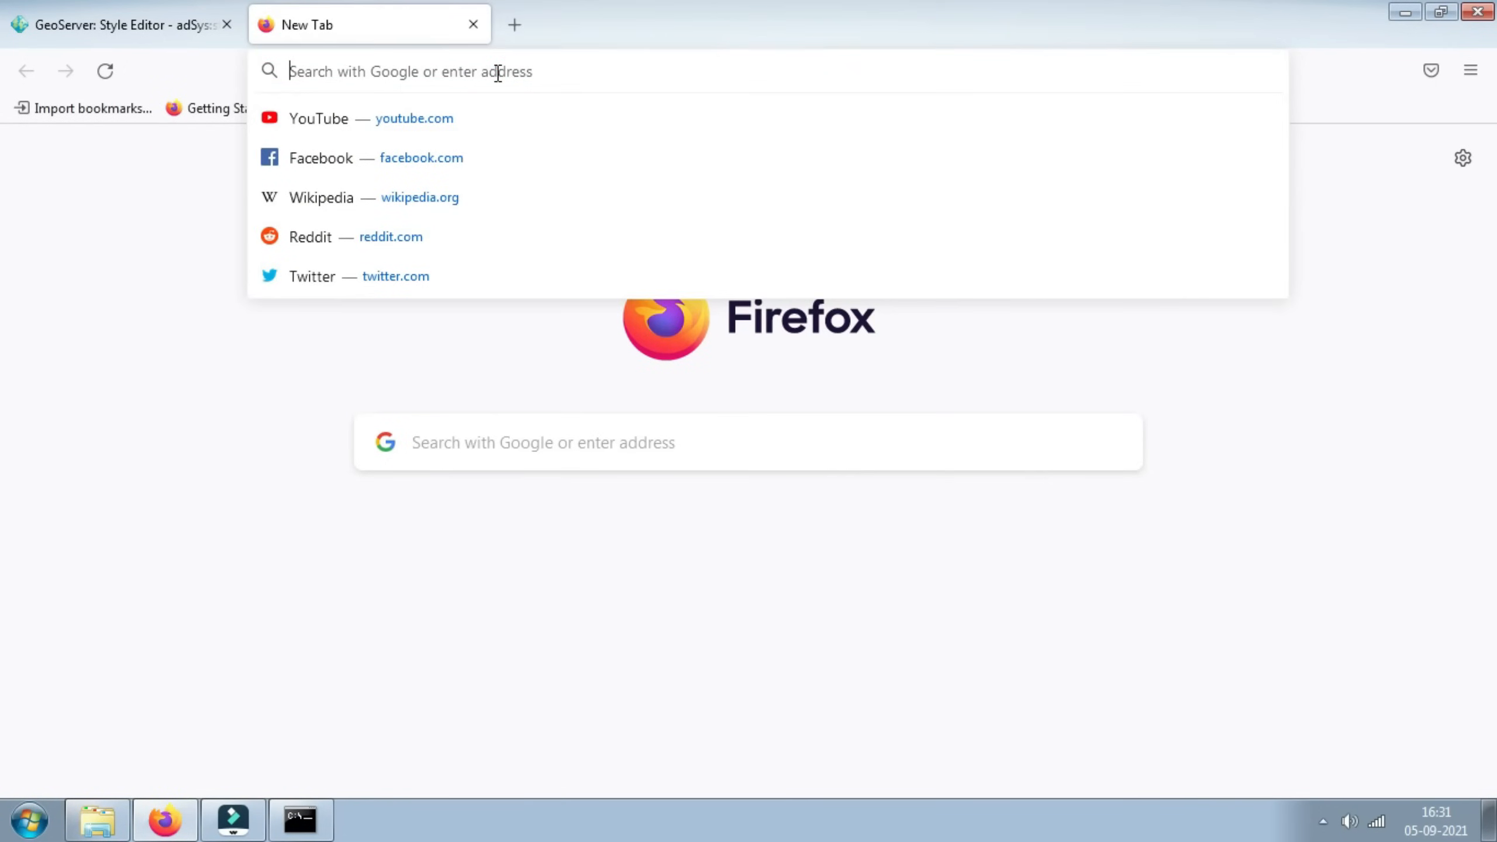
pyautogui.write('geo')
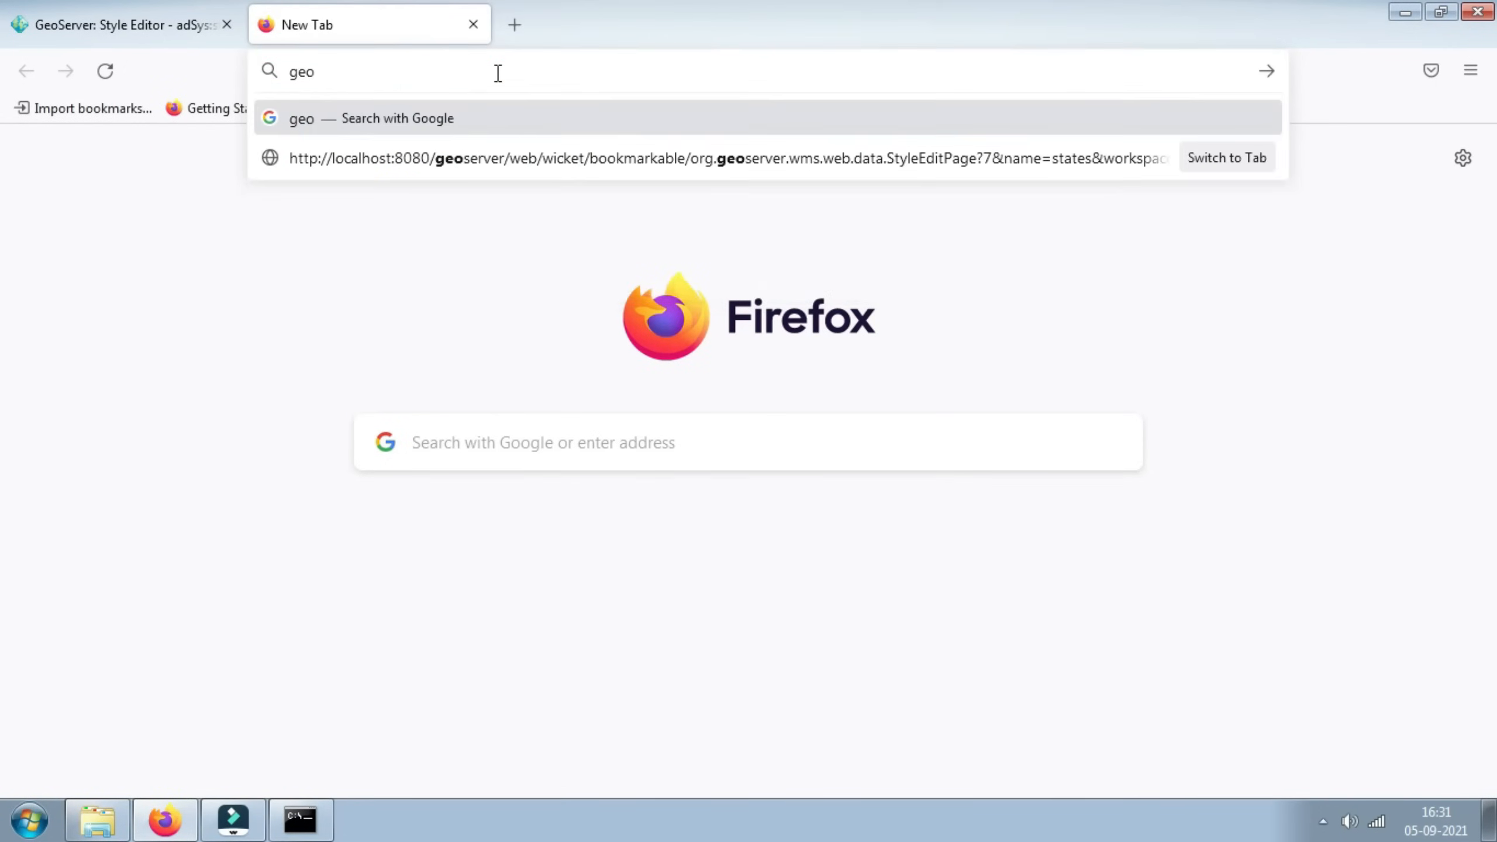
pyautogui.write('styler')
pyautogui.press('Return')
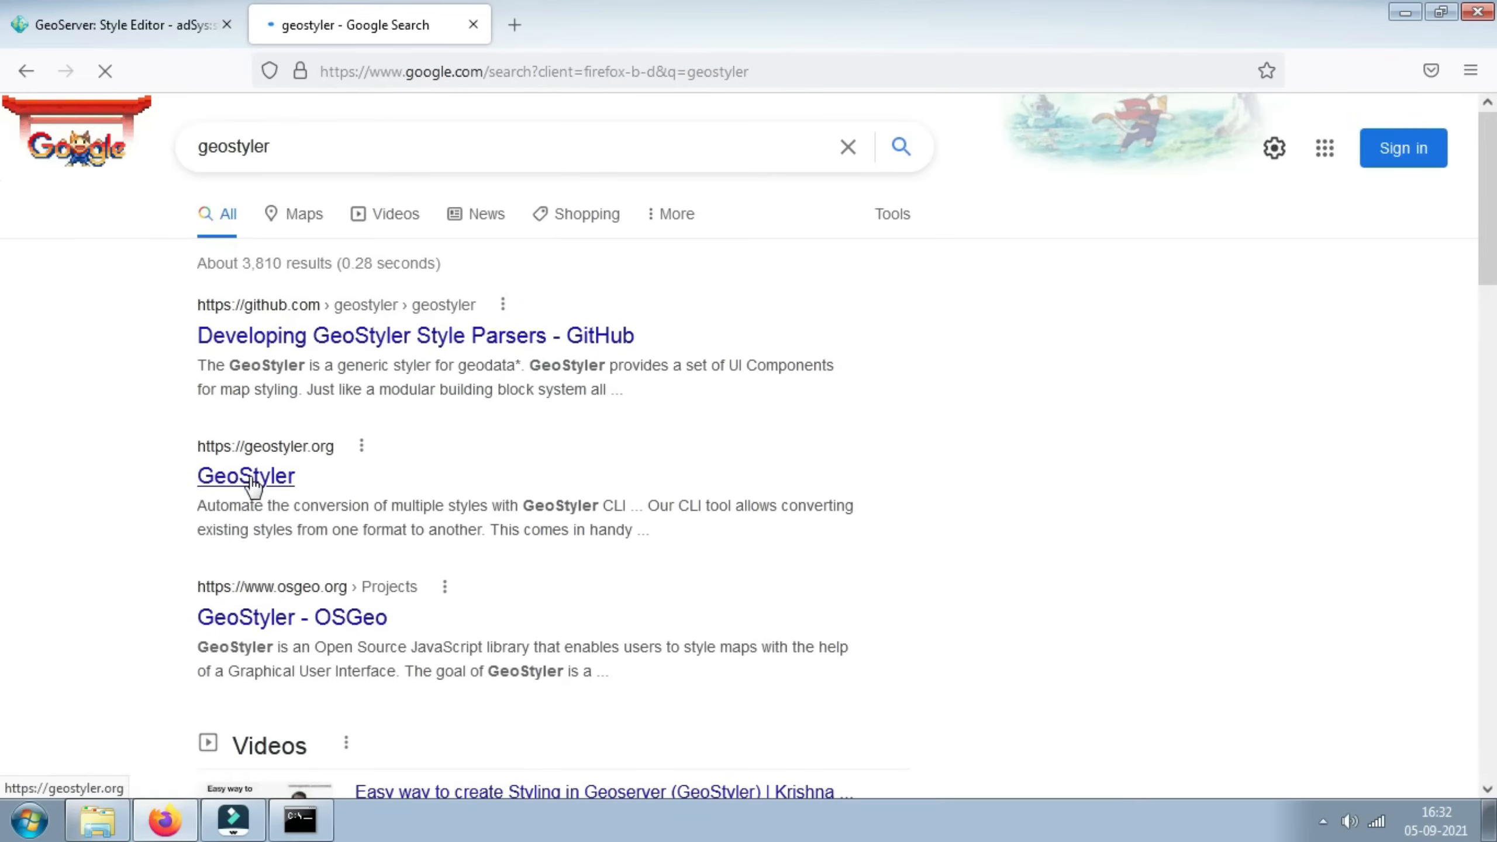
# Step: Open the GeoStyler website from the search results and launch its online demo
pyautogui.click(268, 485)
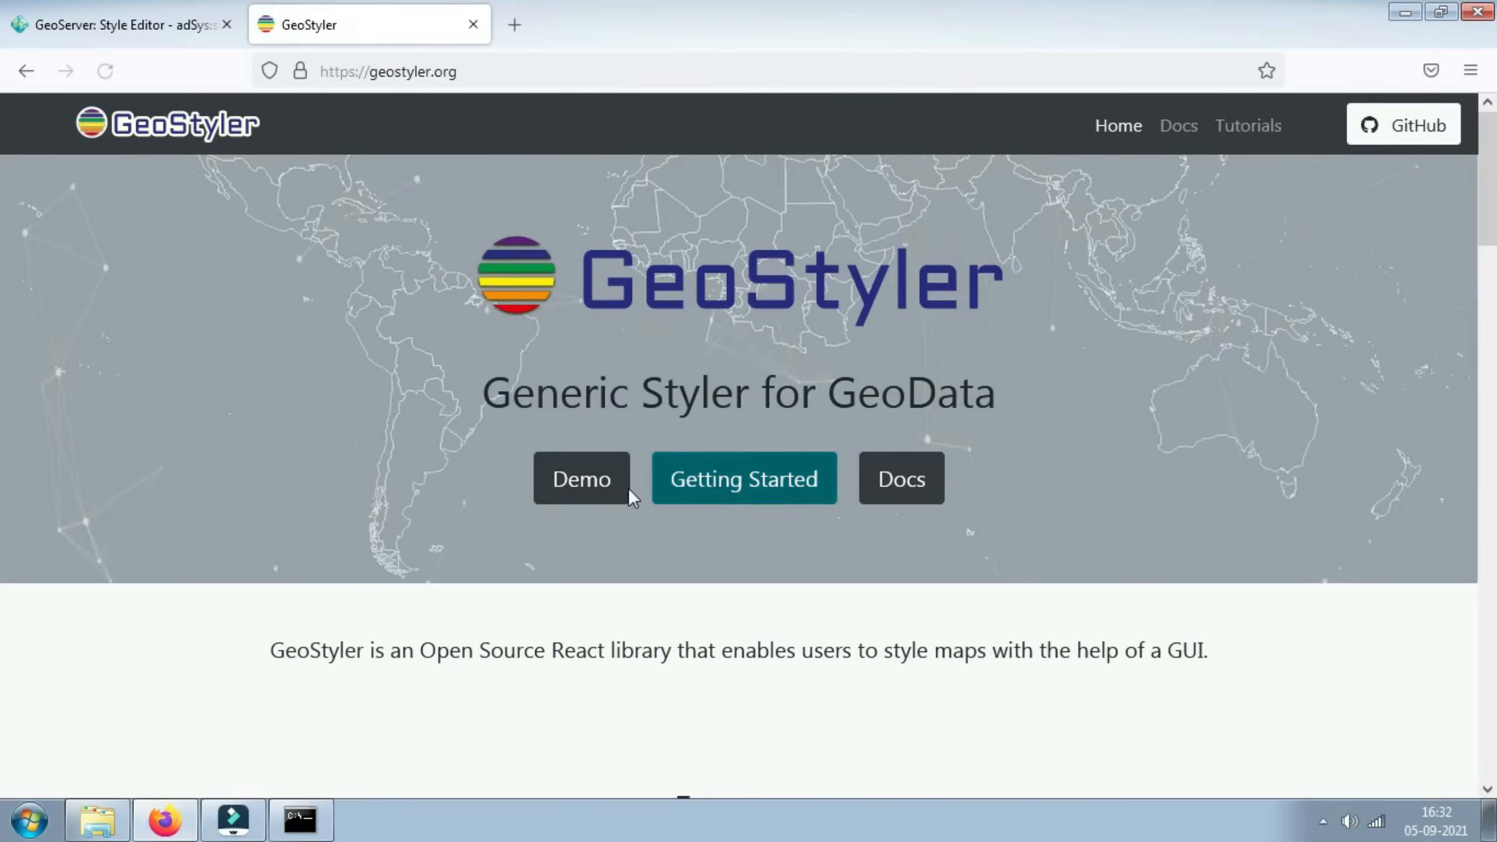
pyautogui.scroll(-3, 782, 425)
pyautogui.click(578, 262)
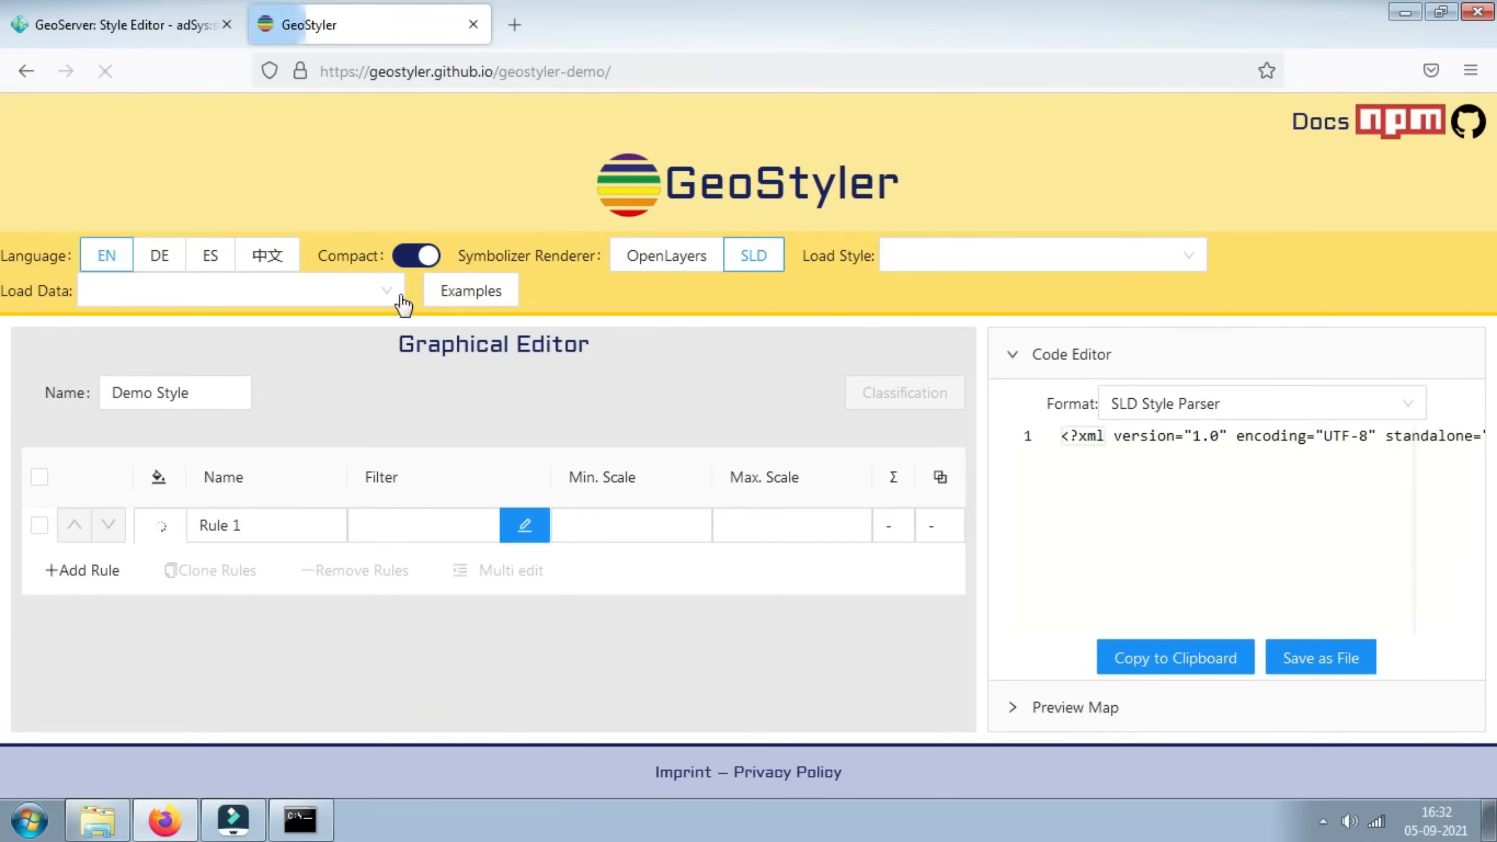
# Step: Load states.geojson from C:\geoserver\data_dir\data\GeoJson into the demo using the GeoJSON Data Parser
pyautogui.click(387, 293)
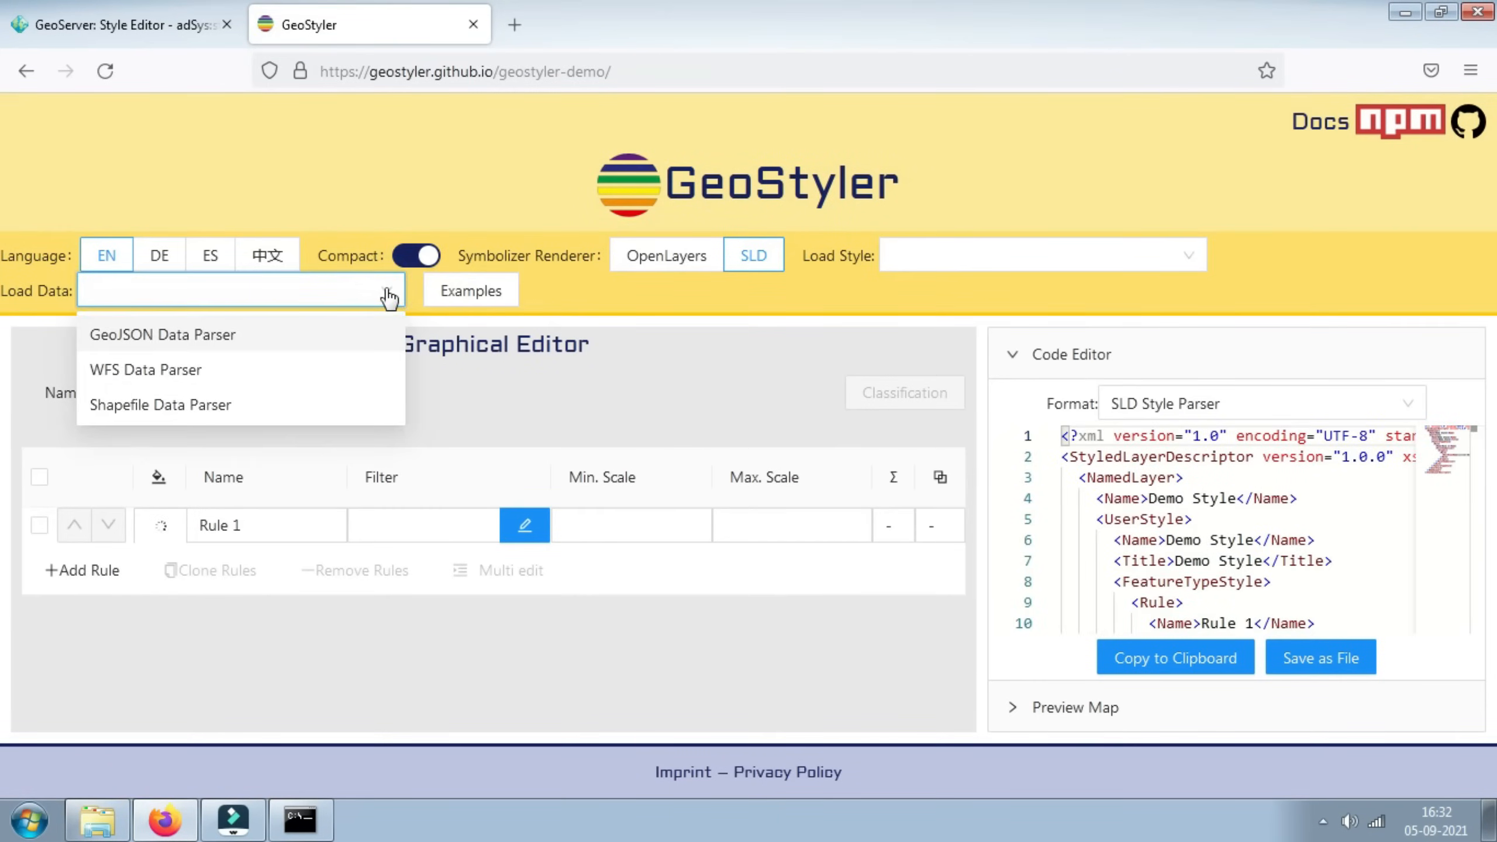
pyautogui.click(199, 334)
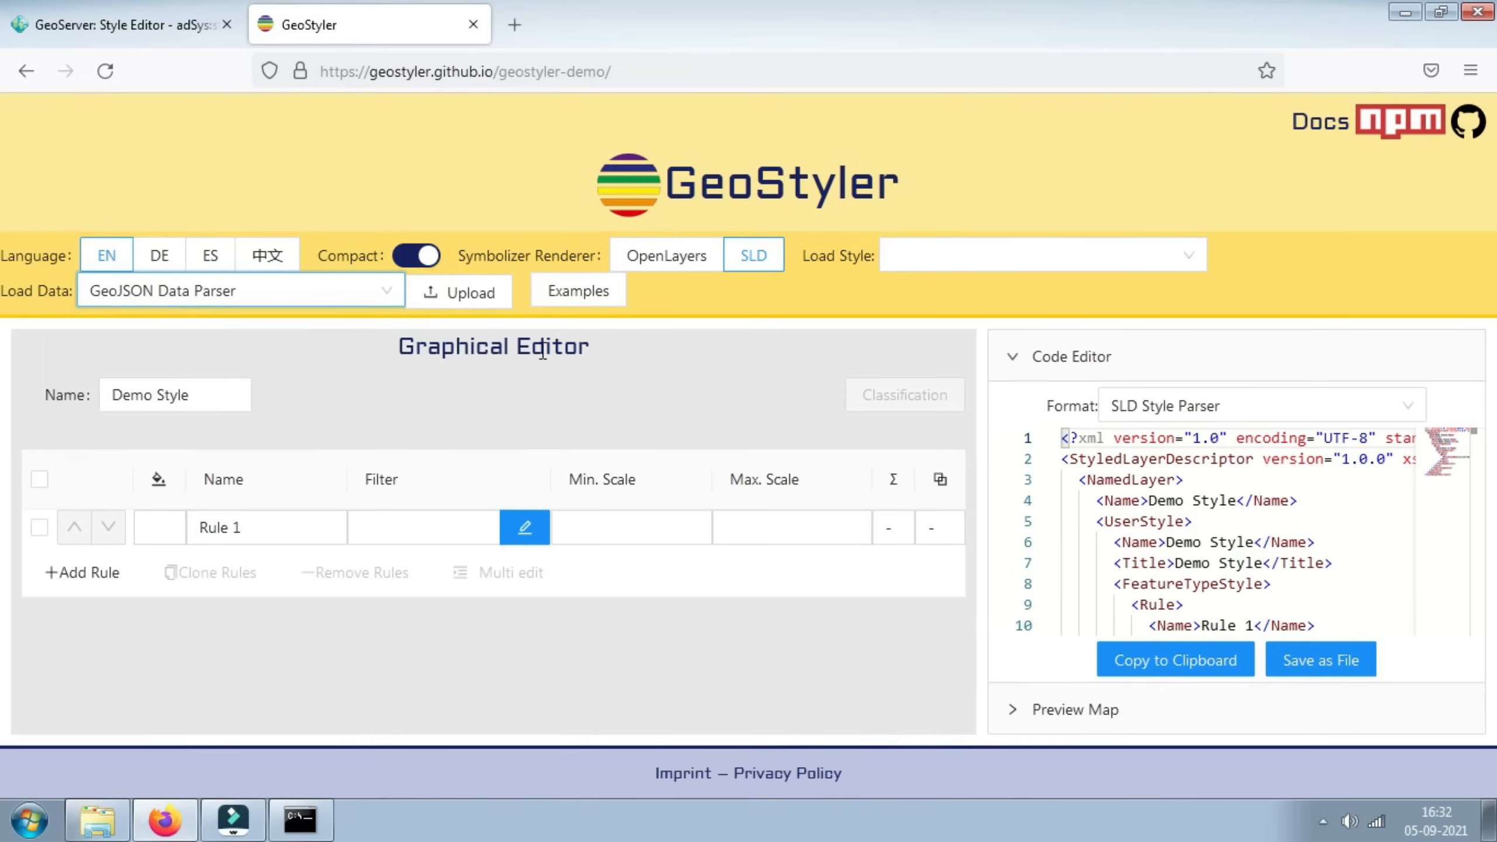
pyautogui.click(487, 298)
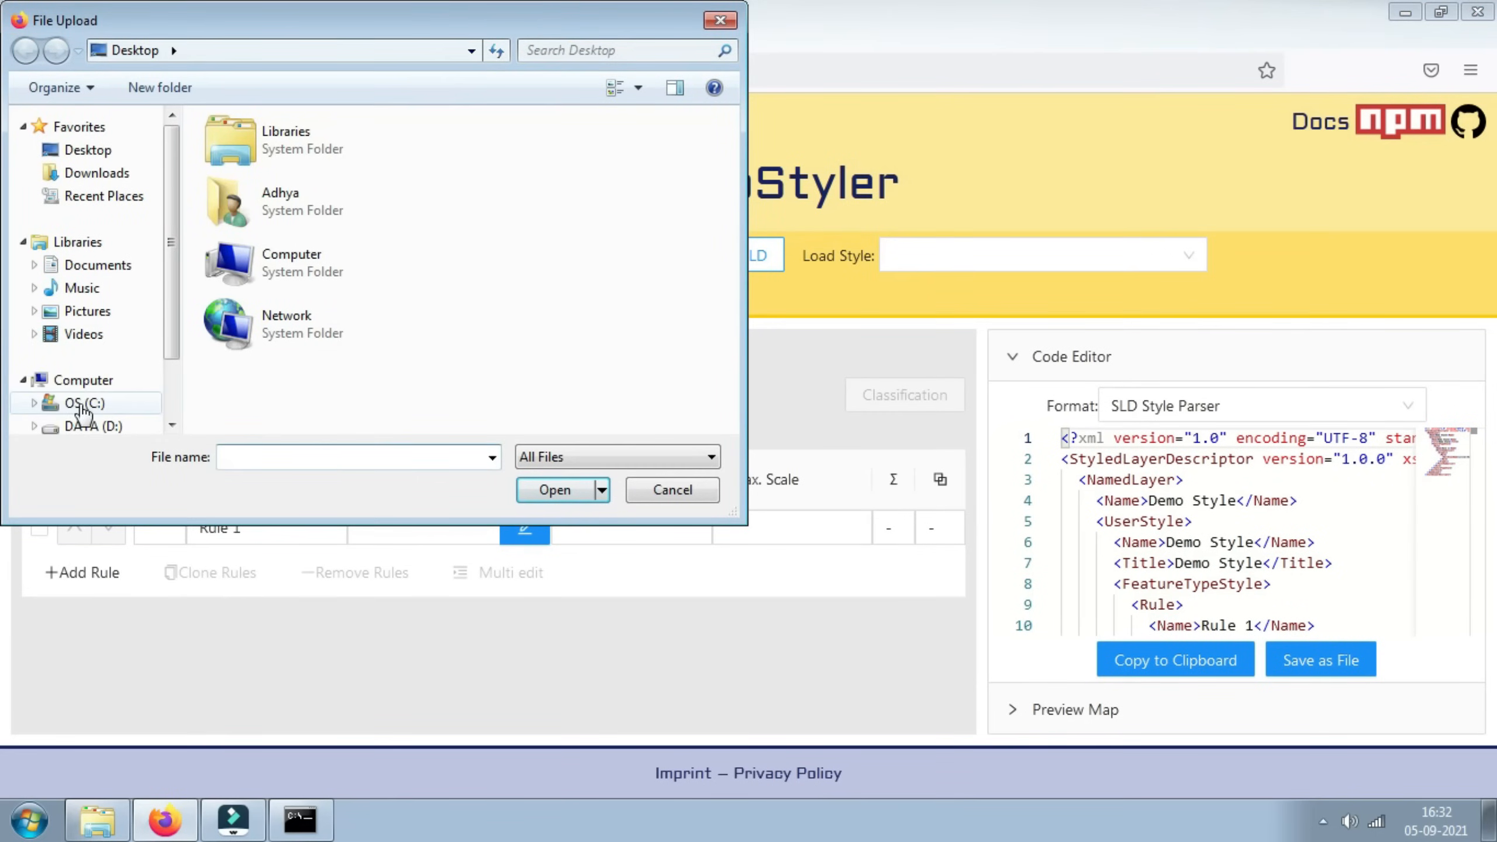
pyautogui.click(82, 406)
pyautogui.doubleClick(264, 172)
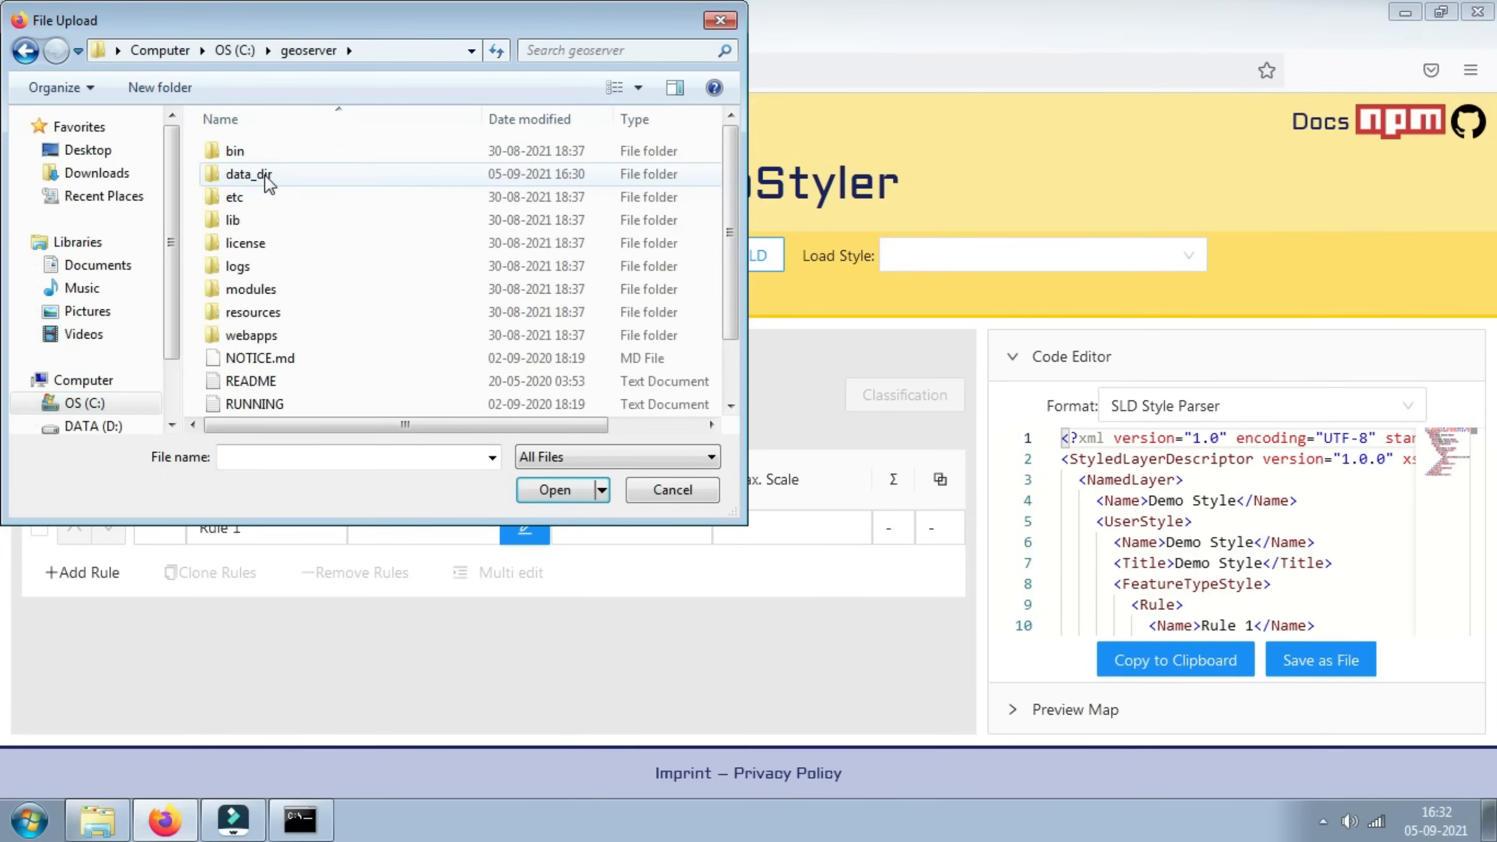
pyautogui.doubleClick(265, 175)
pyautogui.doubleClick(247, 173)
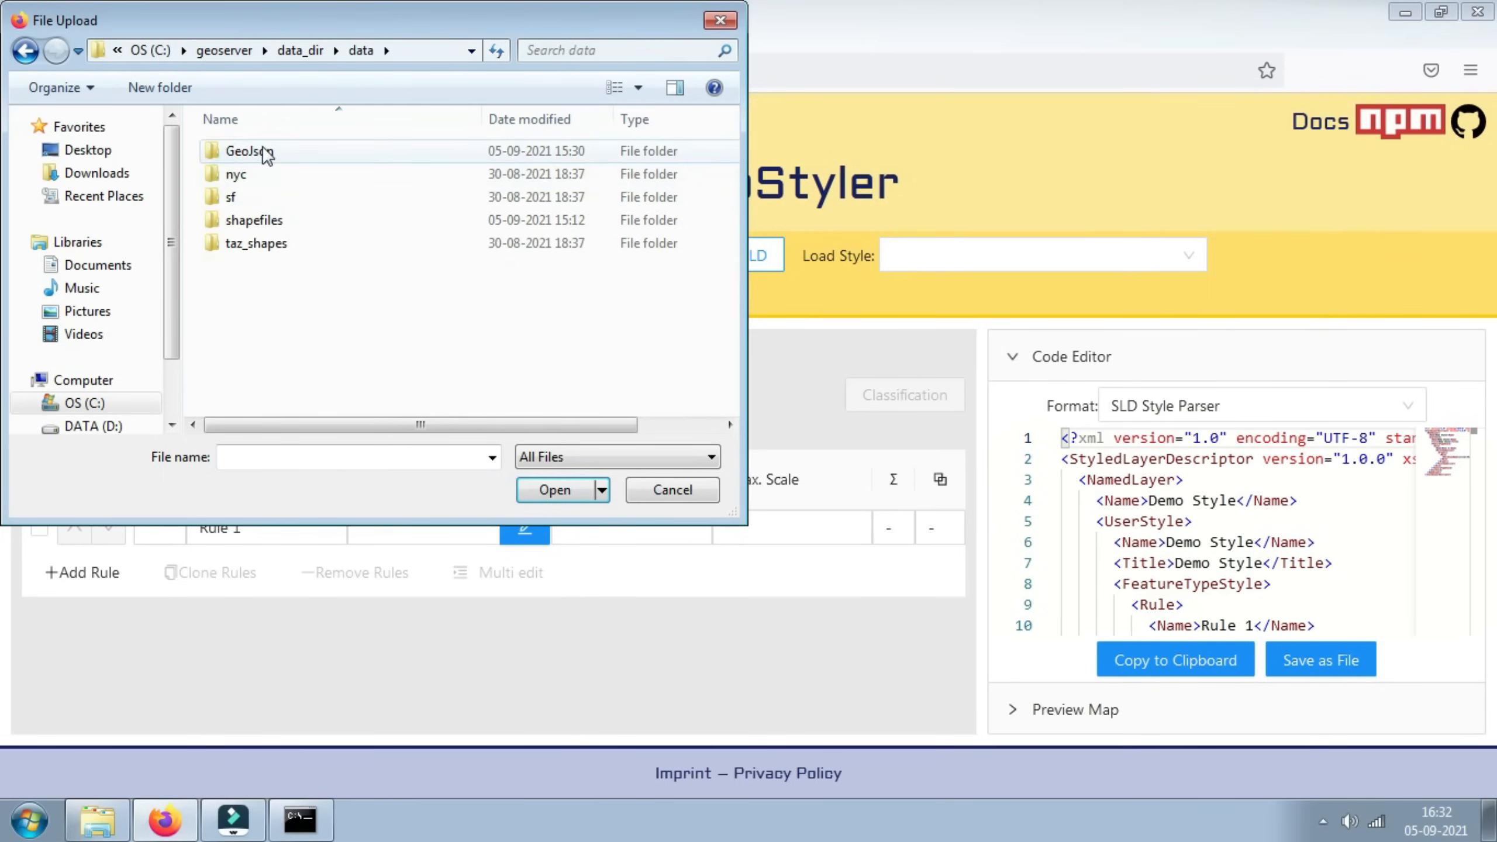
pyautogui.doubleClick(267, 154)
pyautogui.click(292, 155)
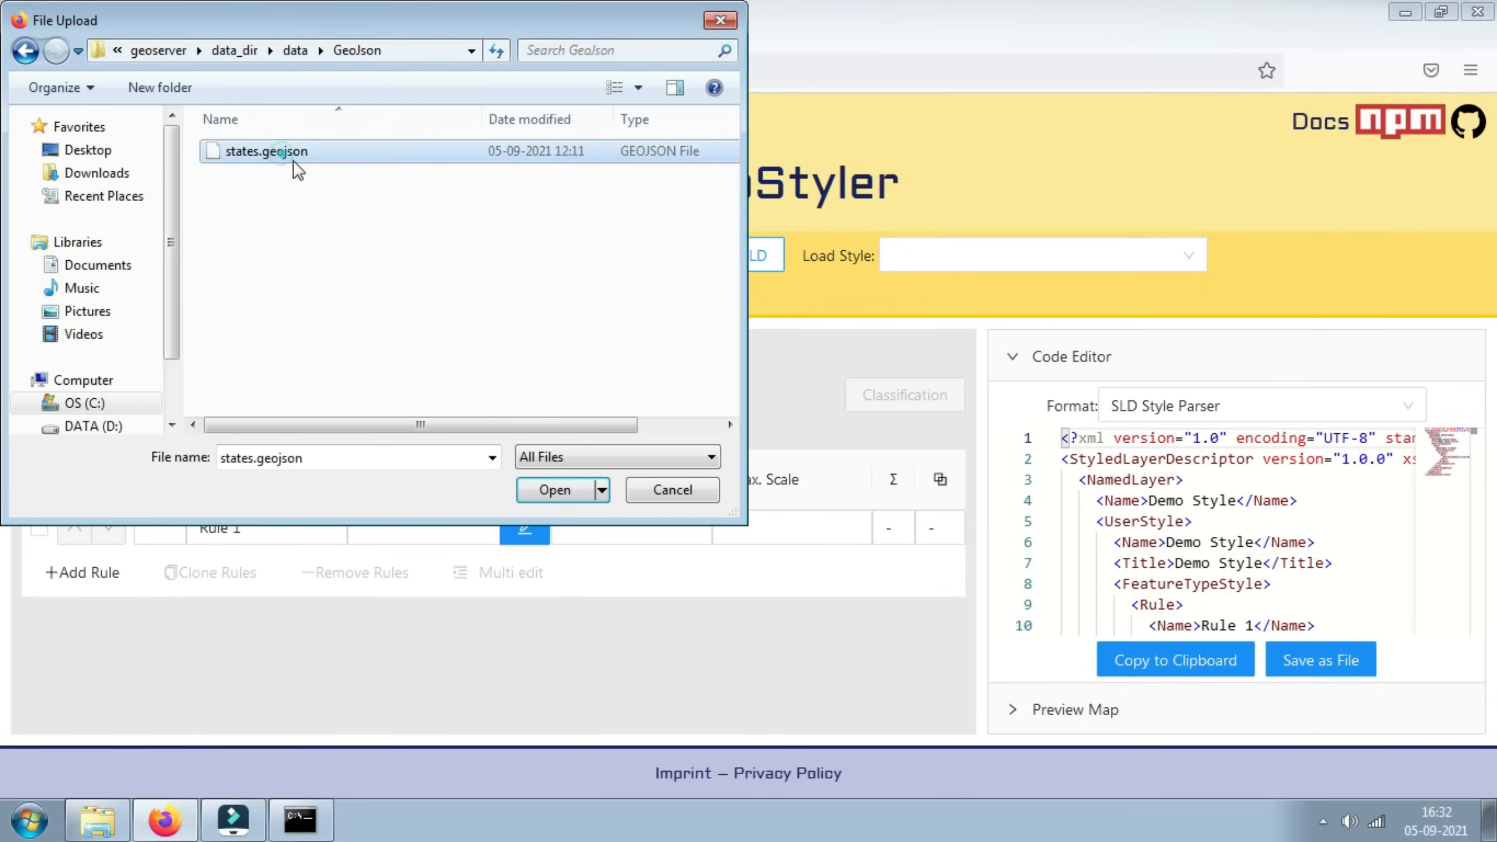
pyautogui.click(555, 490)
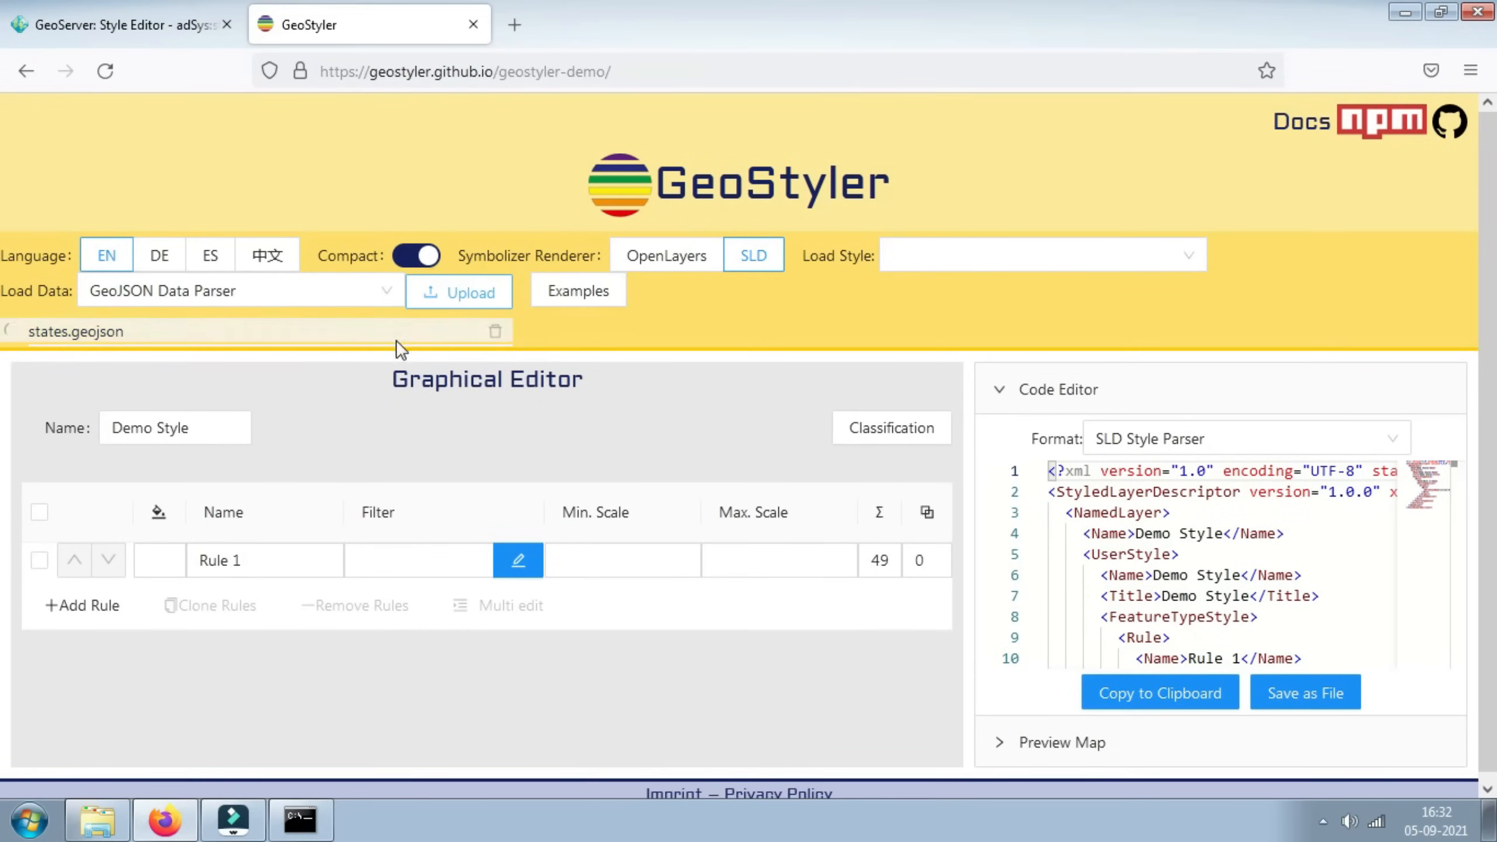
# Step: Classify the states by the MALE attribute into 7 Equal Interval fill classes and close the classification dialog
pyautogui.click(865, 428)
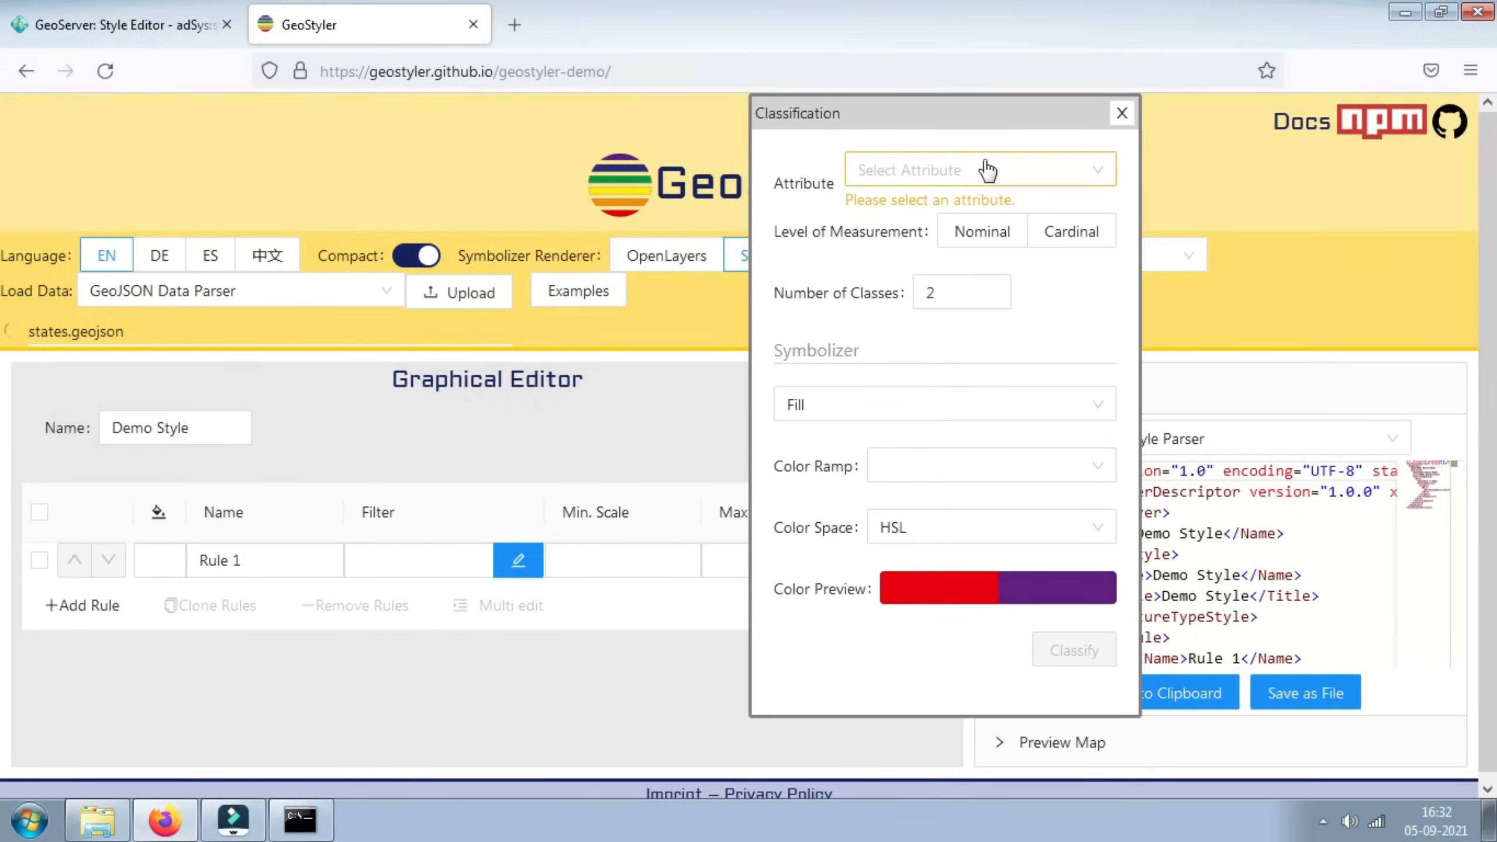
pyautogui.click(986, 170)
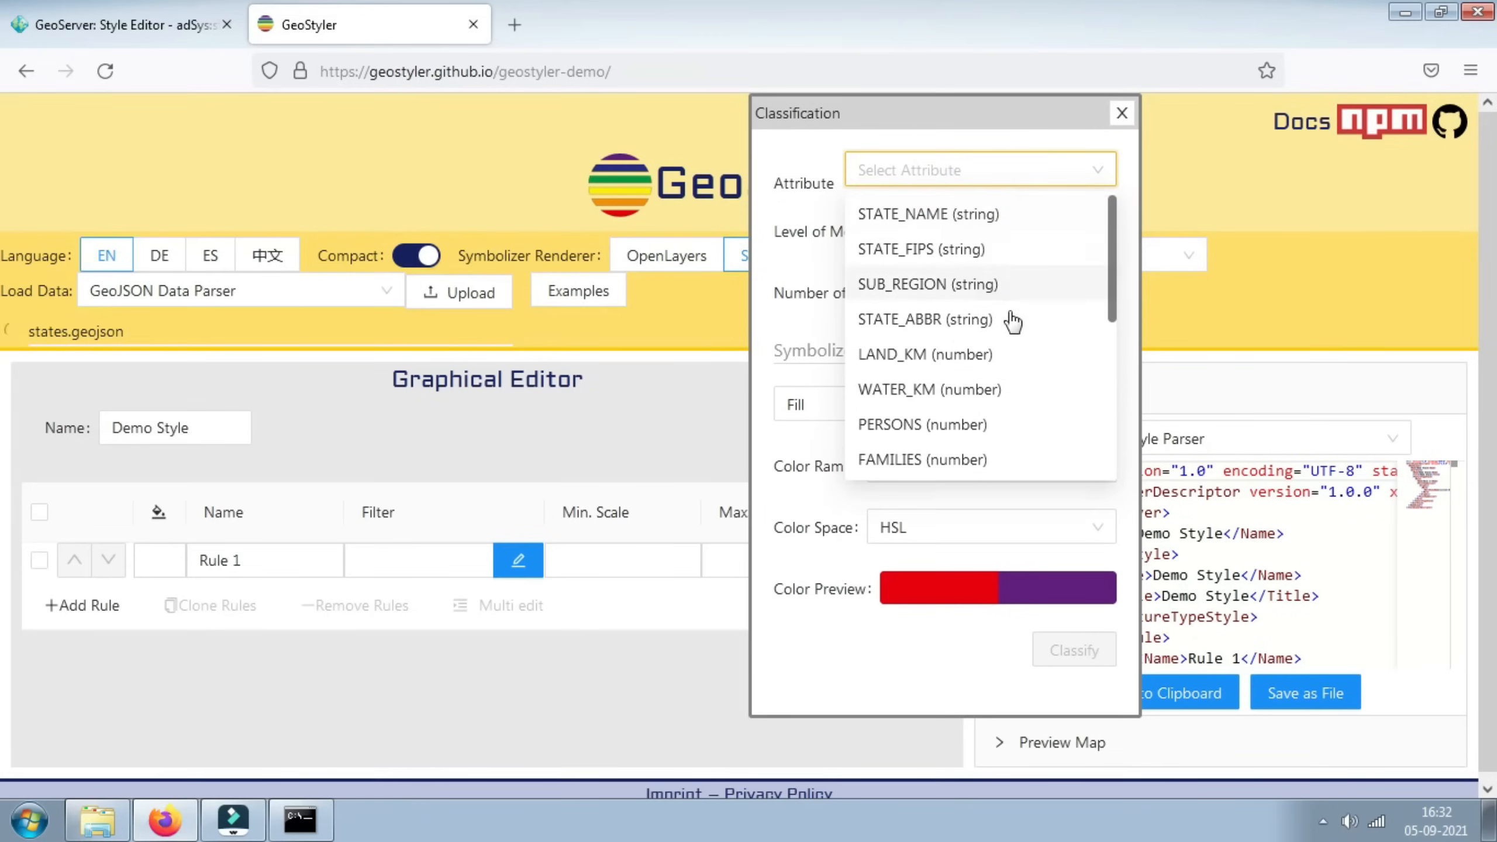
pyautogui.moveTo(1115, 292); pyautogui.dragTo(1114, 342)
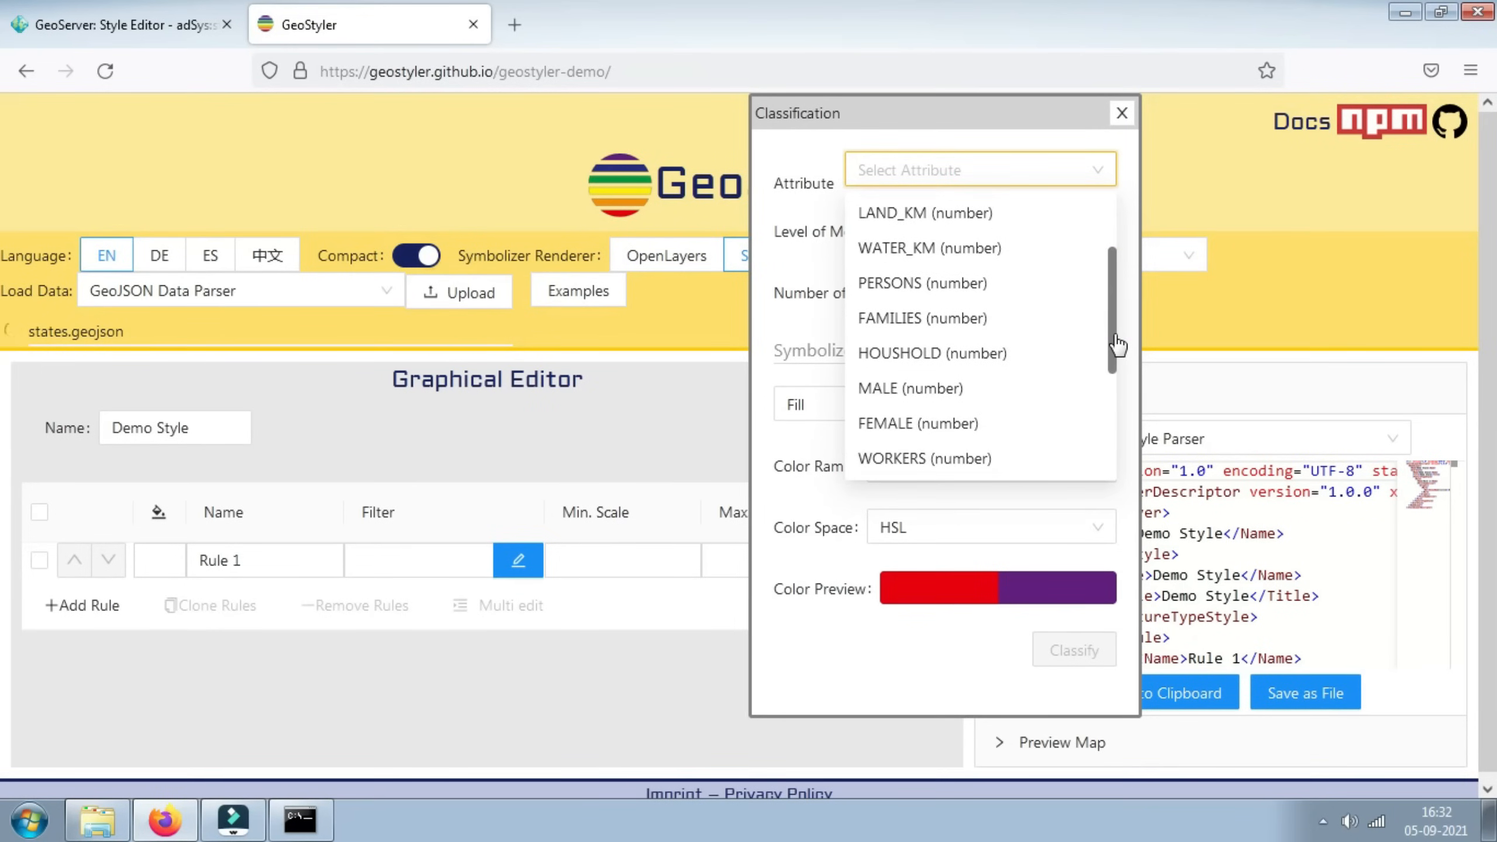
pyautogui.click(876, 392)
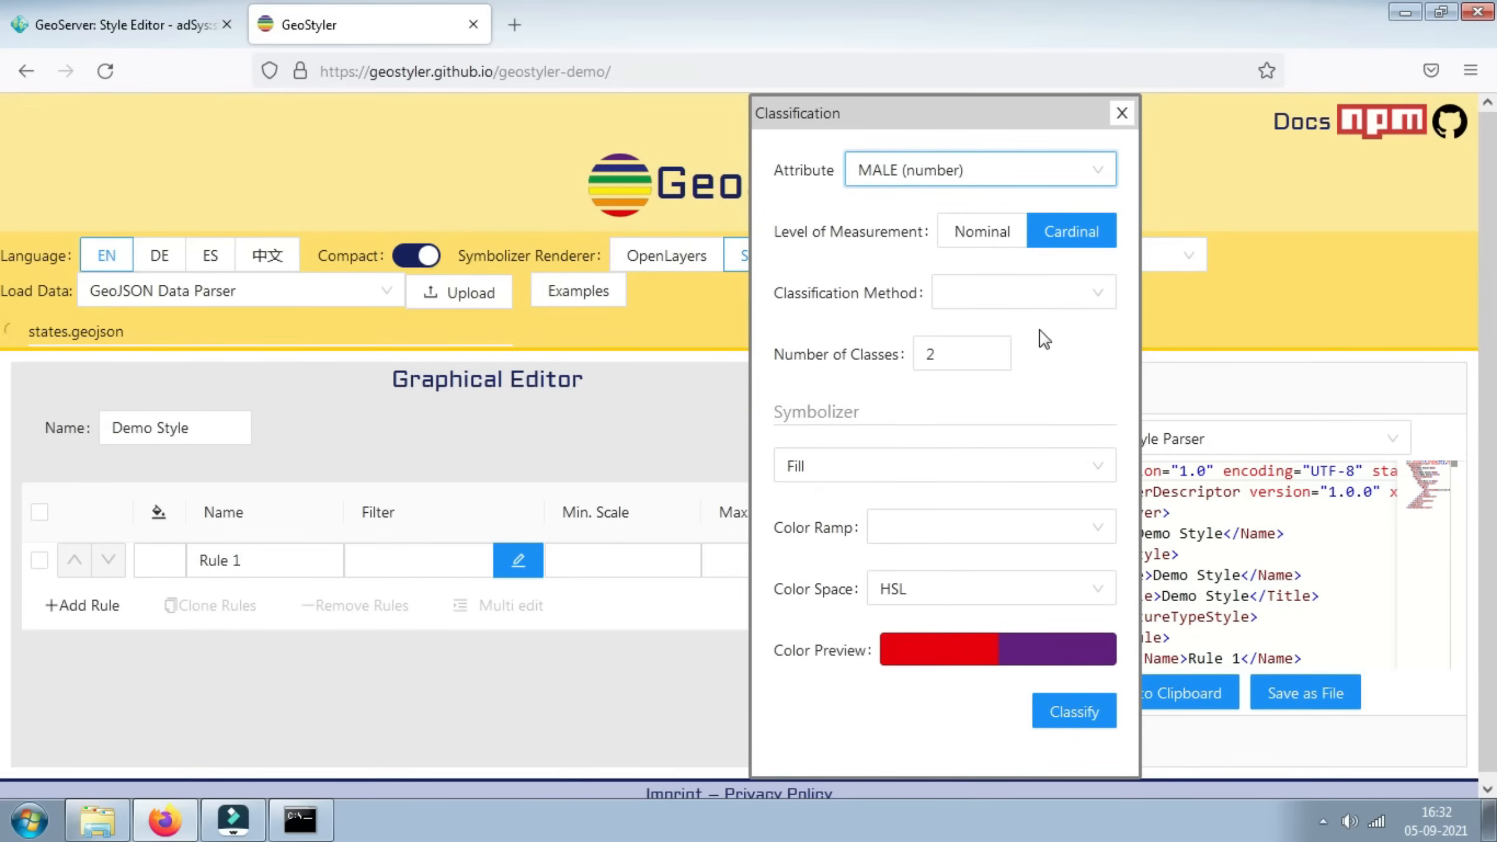
pyautogui.click(1061, 302)
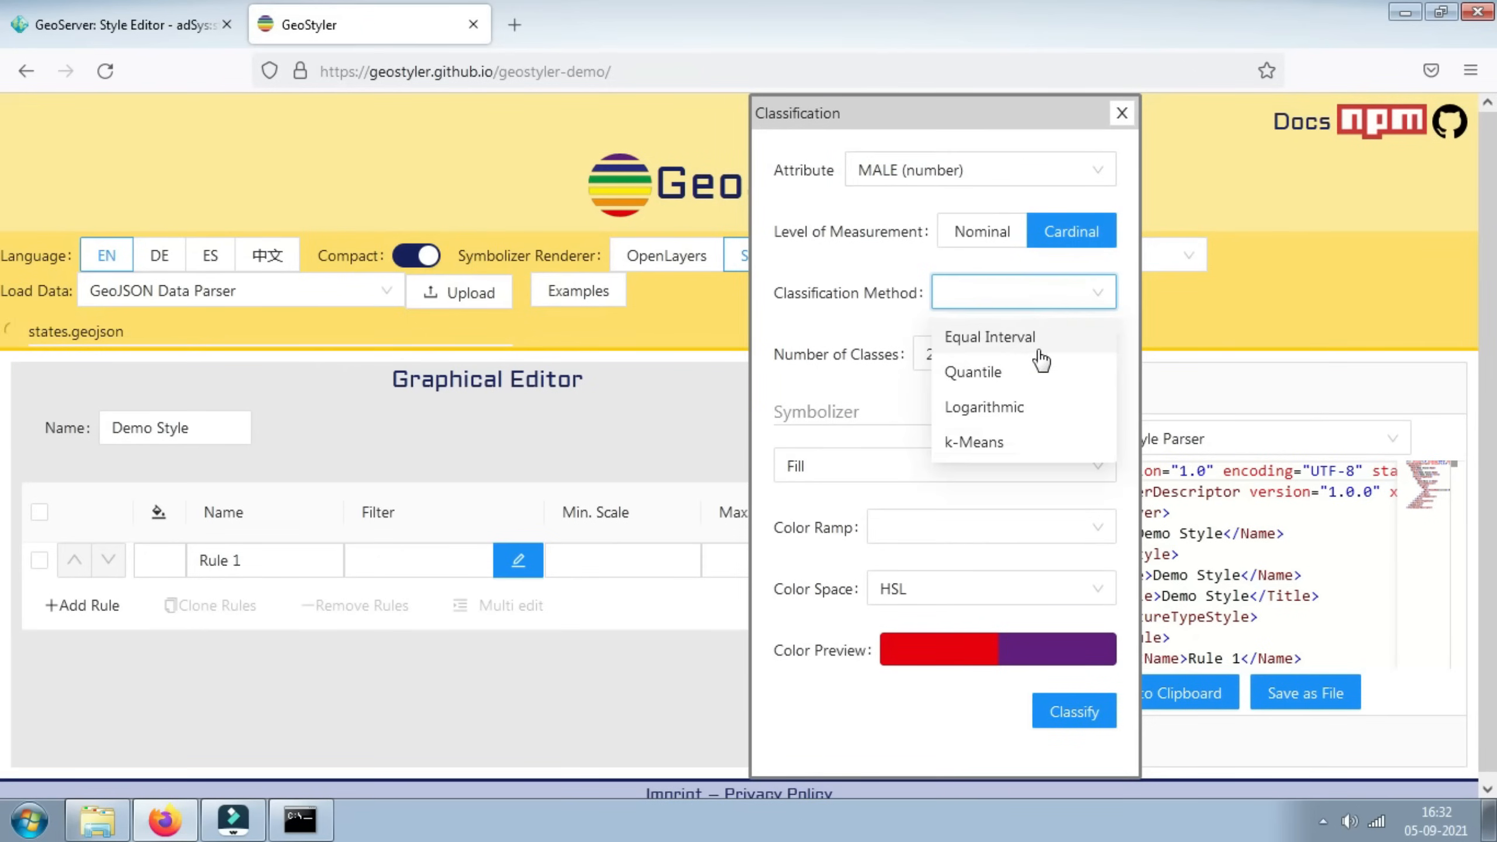
pyautogui.click(1014, 336)
pyautogui.moveTo(959, 354); pyautogui.dragTo(881, 365)
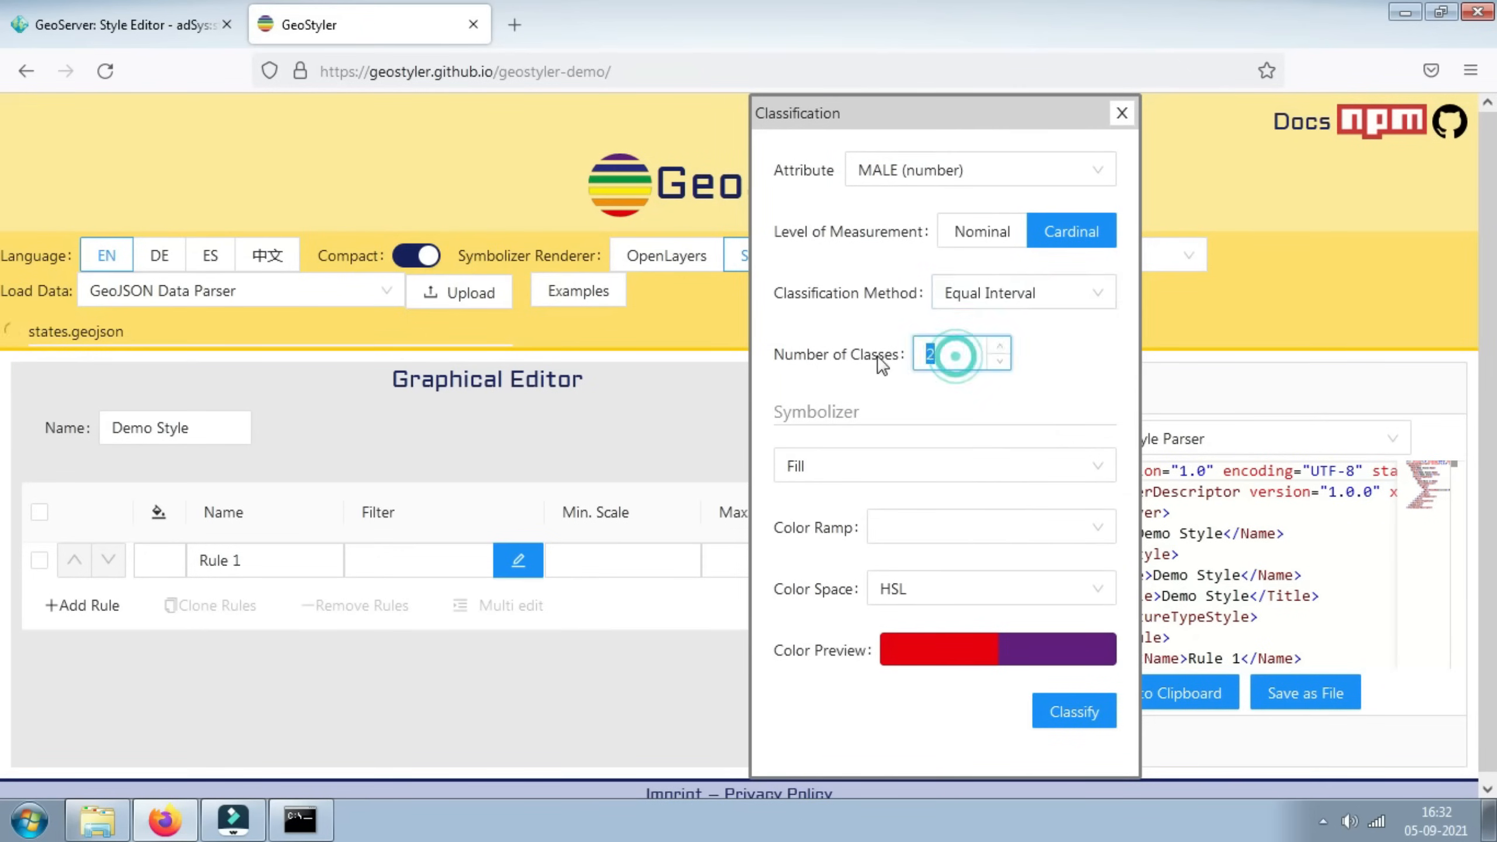
pyautogui.write('7')
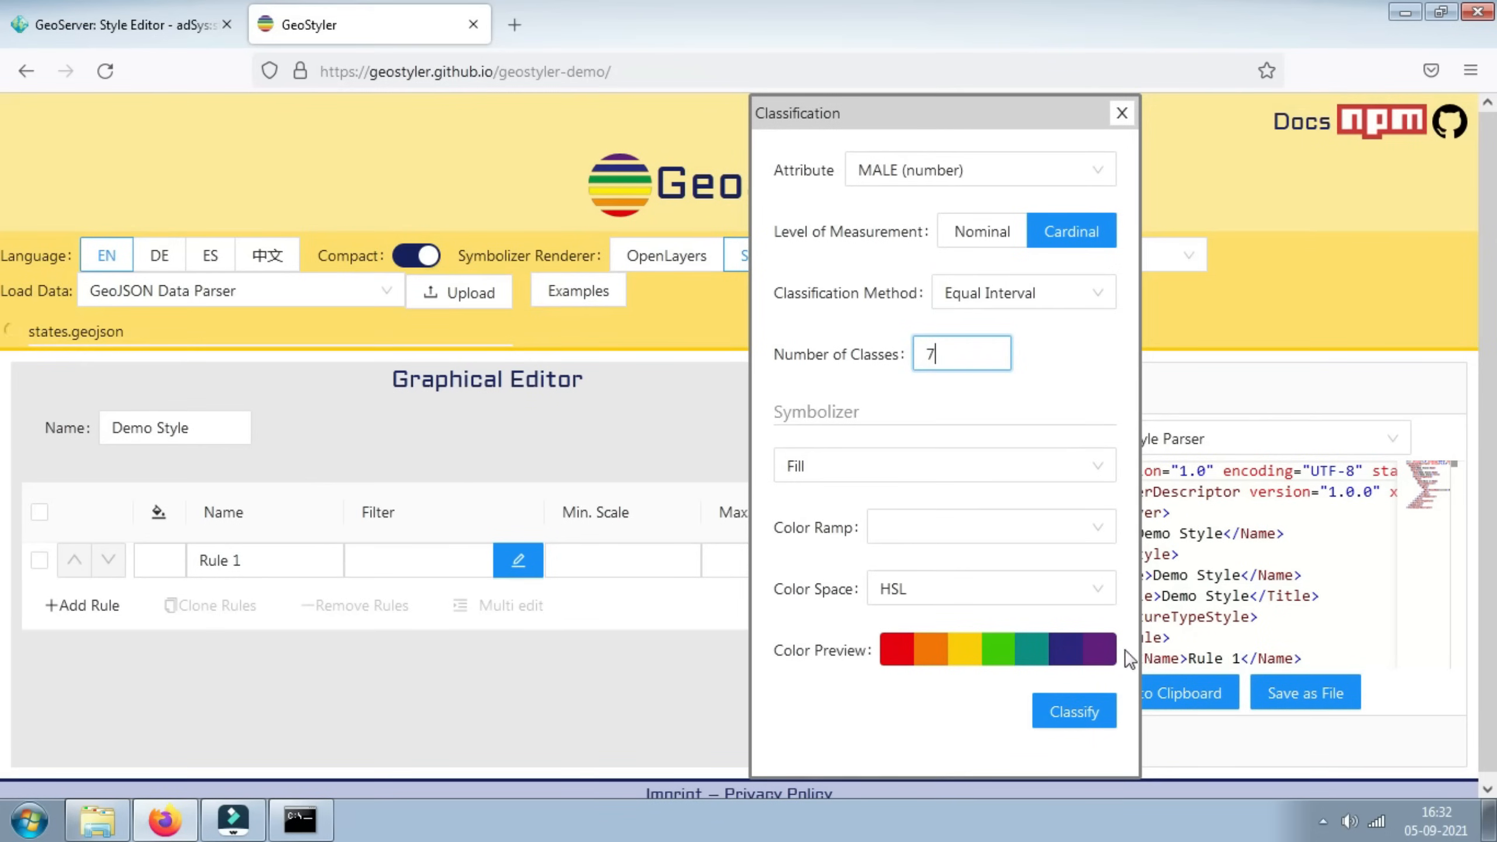
pyautogui.click(1084, 716)
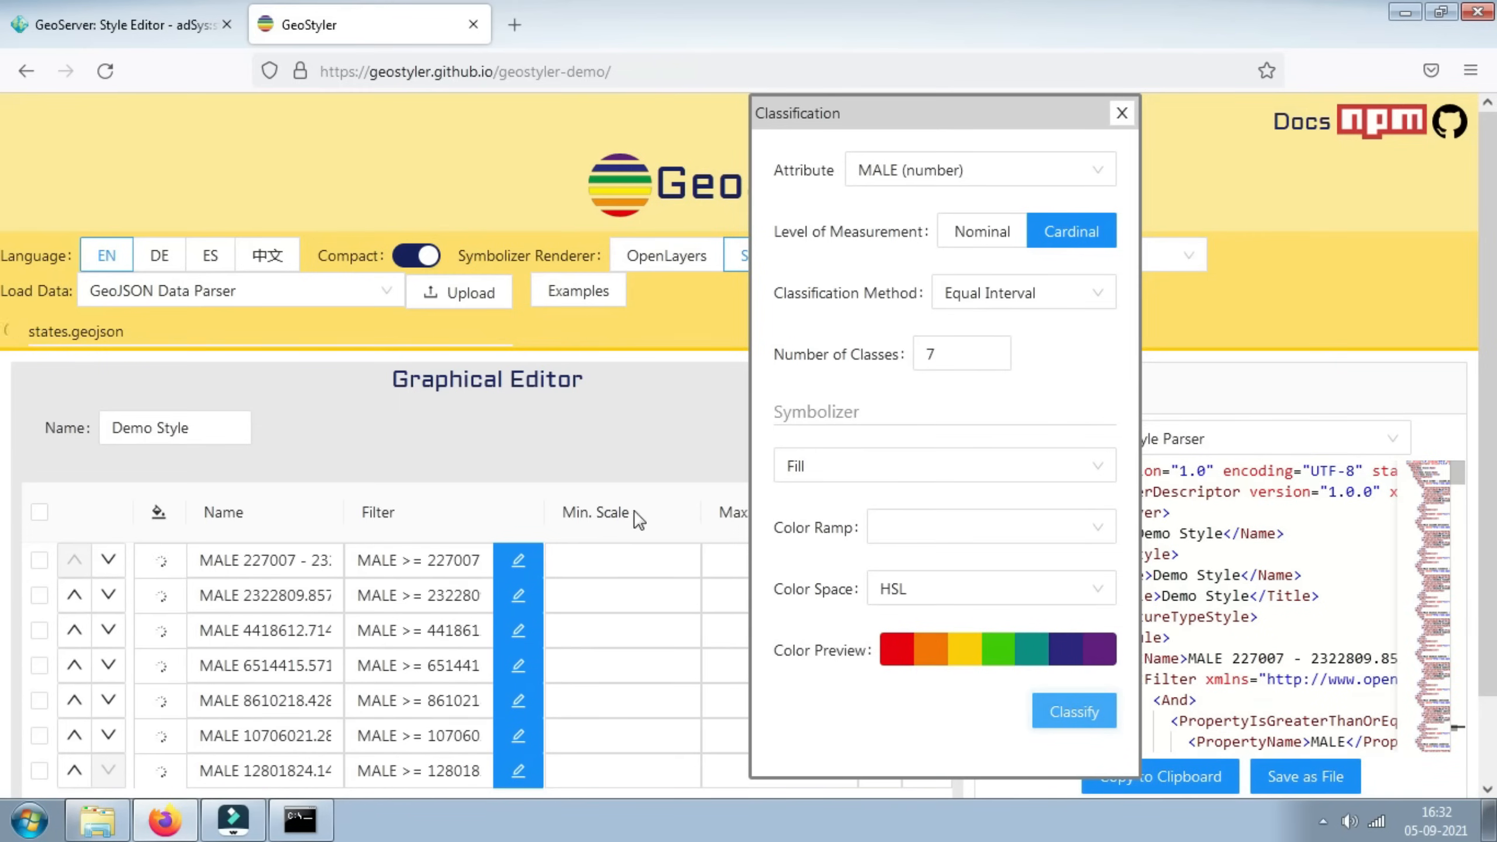
pyautogui.click(1121, 113)
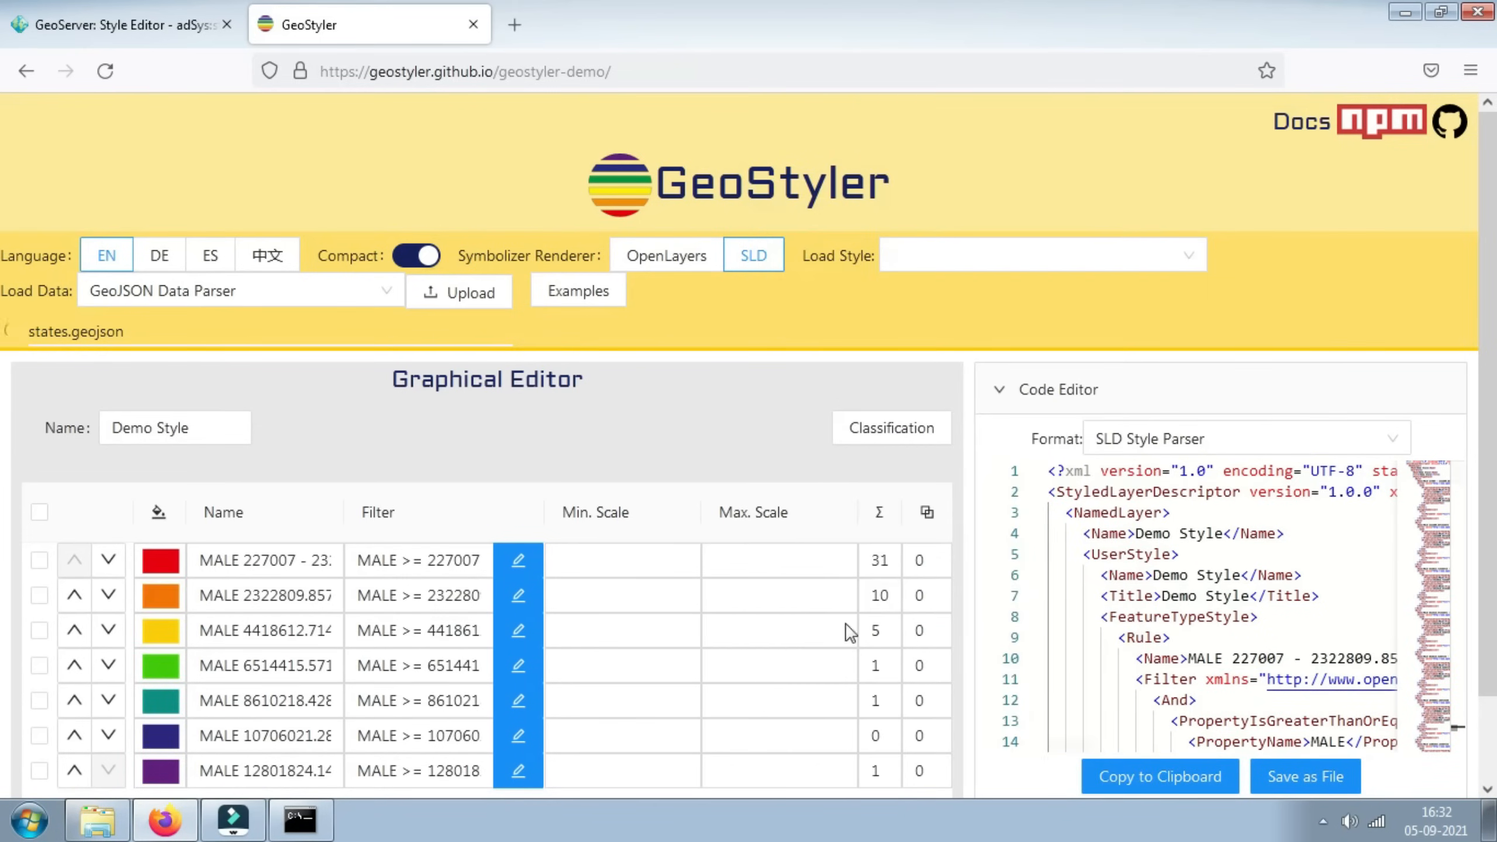
# Step: Examine the first MALE rule's name, filter range and fill colour in the generated SLD code
pyautogui.scroll(-2, 690, 557)
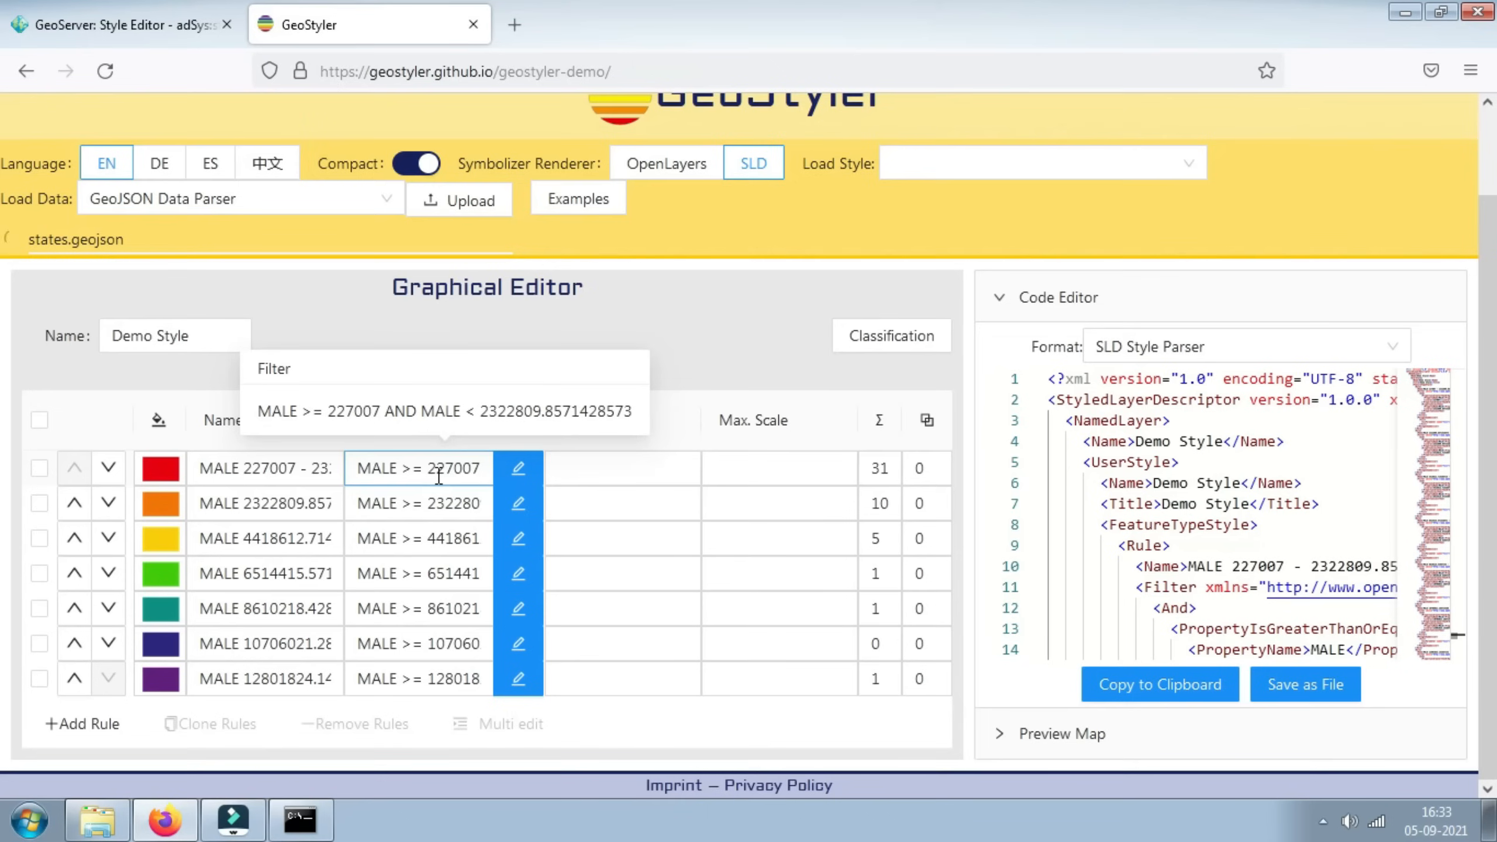
pyautogui.scroll(-1, 1264, 517)
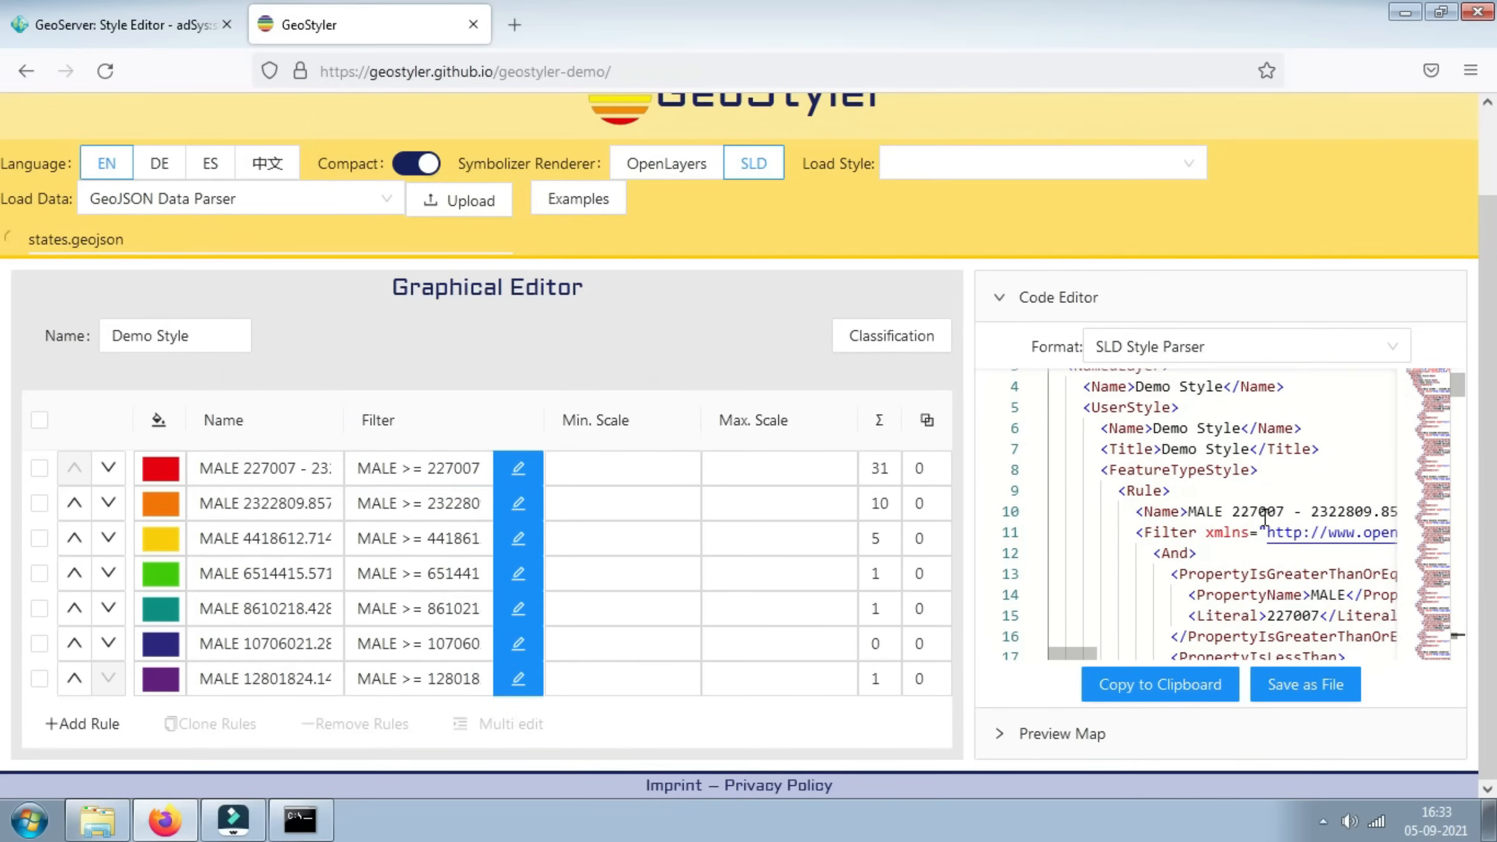
pyautogui.scroll(-1, 1264, 517)
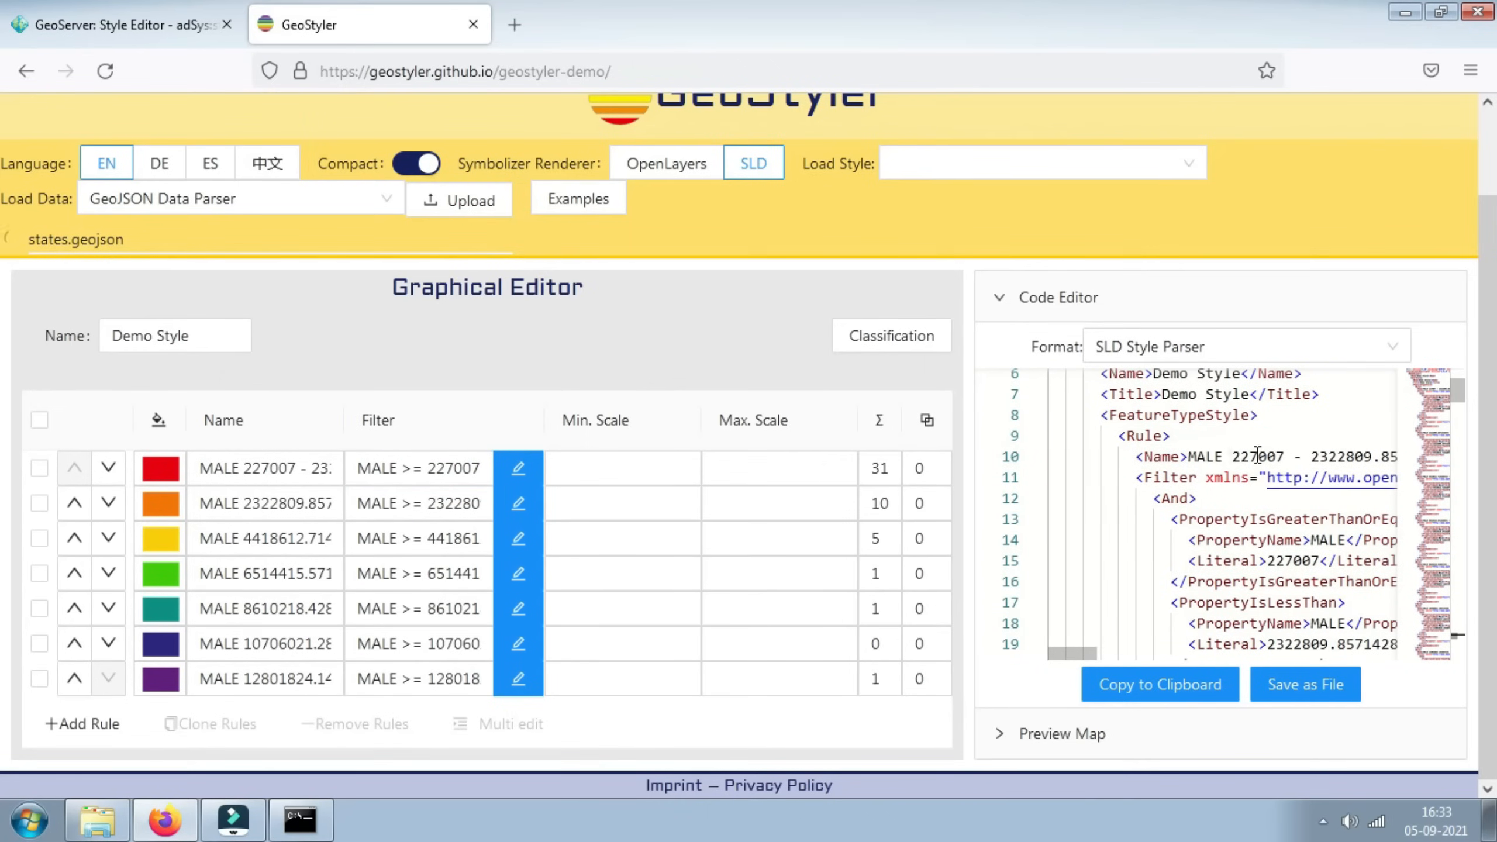
pyautogui.moveTo(1232, 457); pyautogui.dragTo(1372, 454)
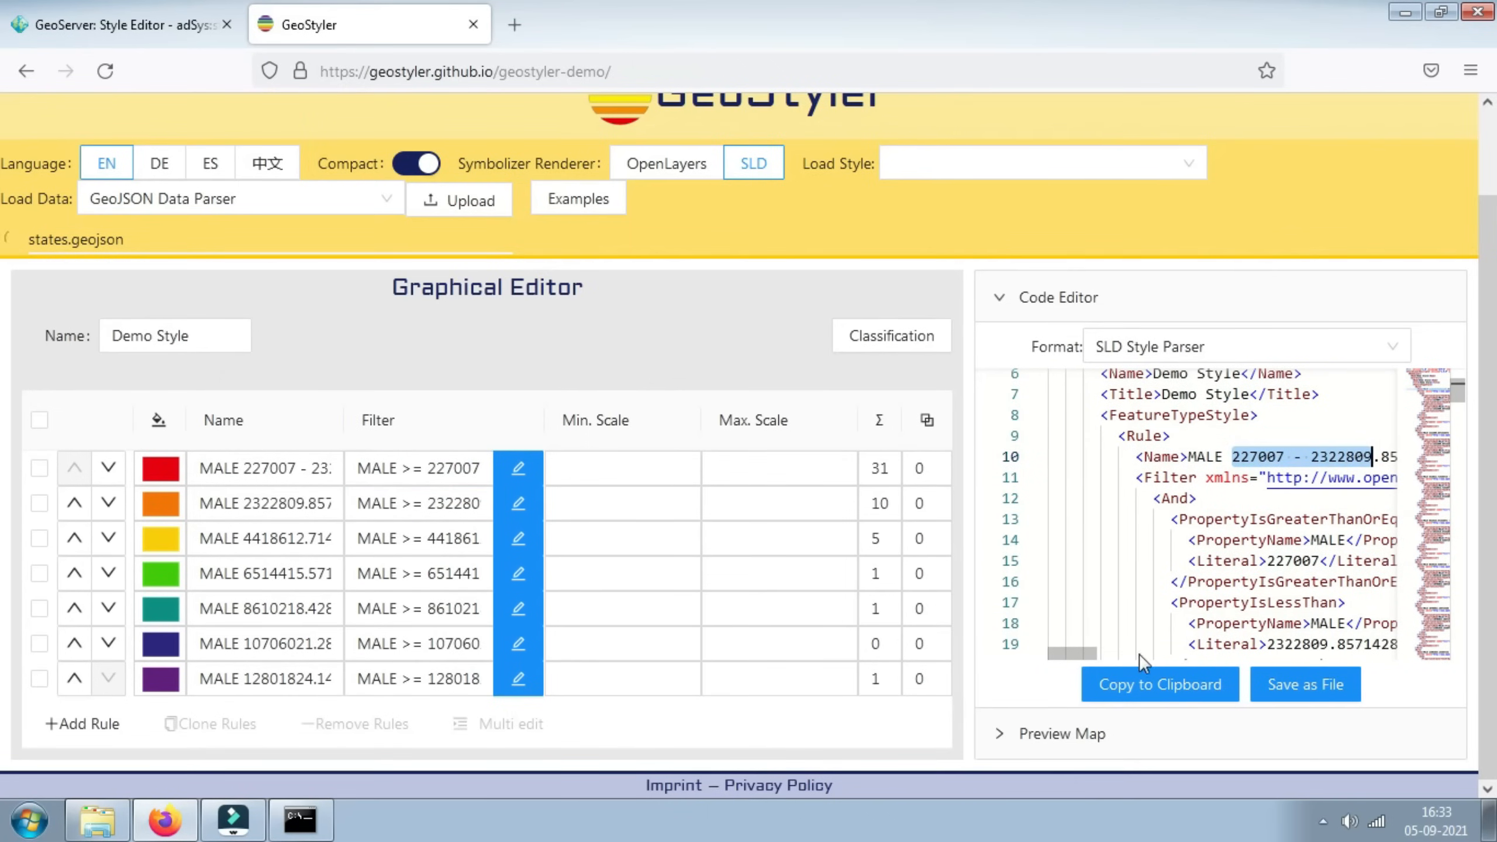
pyautogui.moveTo(1078, 657); pyautogui.dragTo(1097, 657)
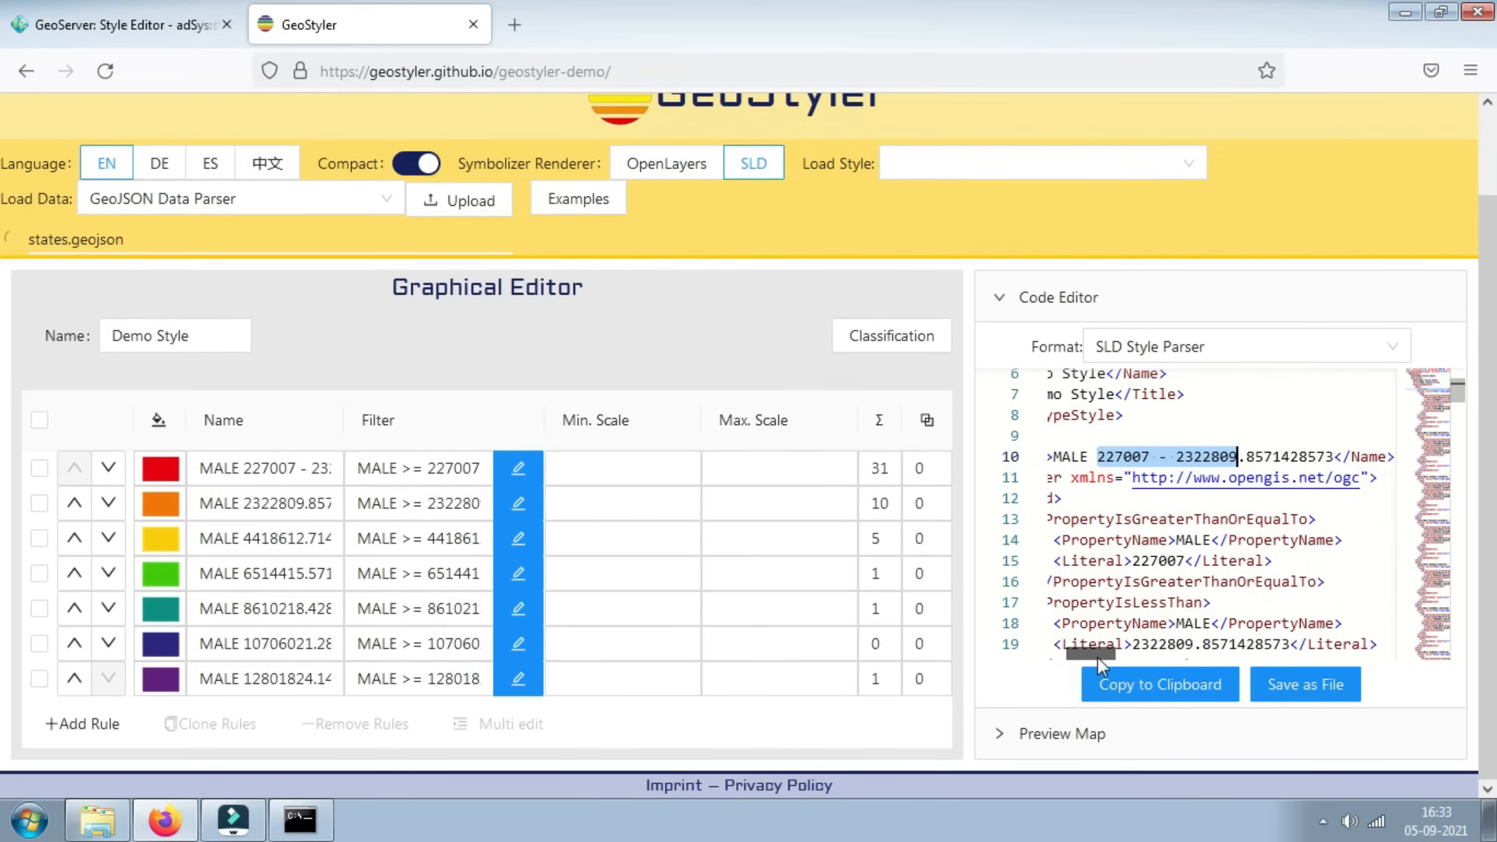
pyautogui.scroll(-1, 1240, 560)
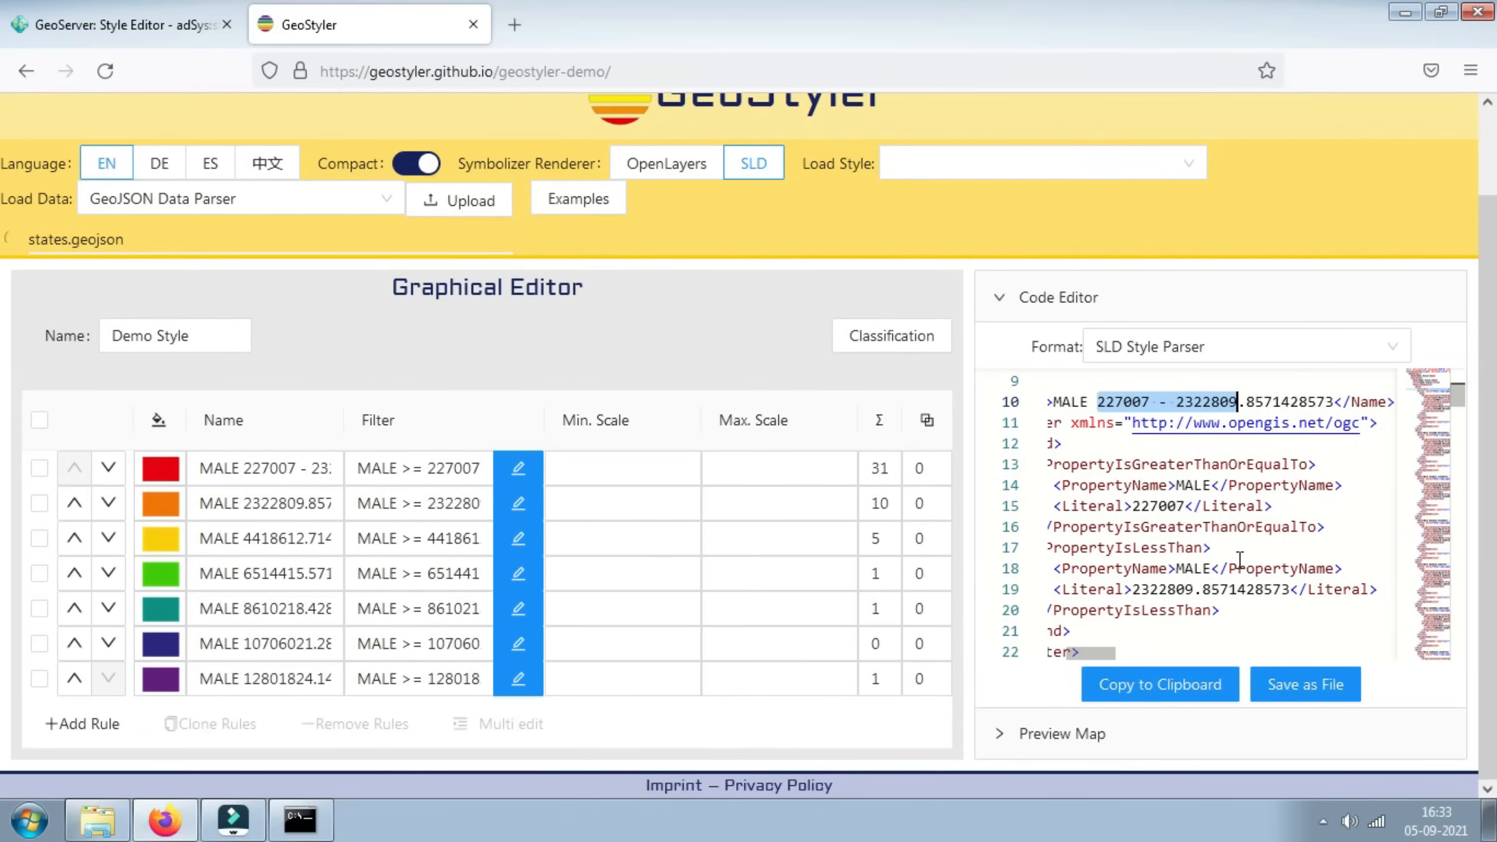
pyautogui.scroll(-2, 1240, 560)
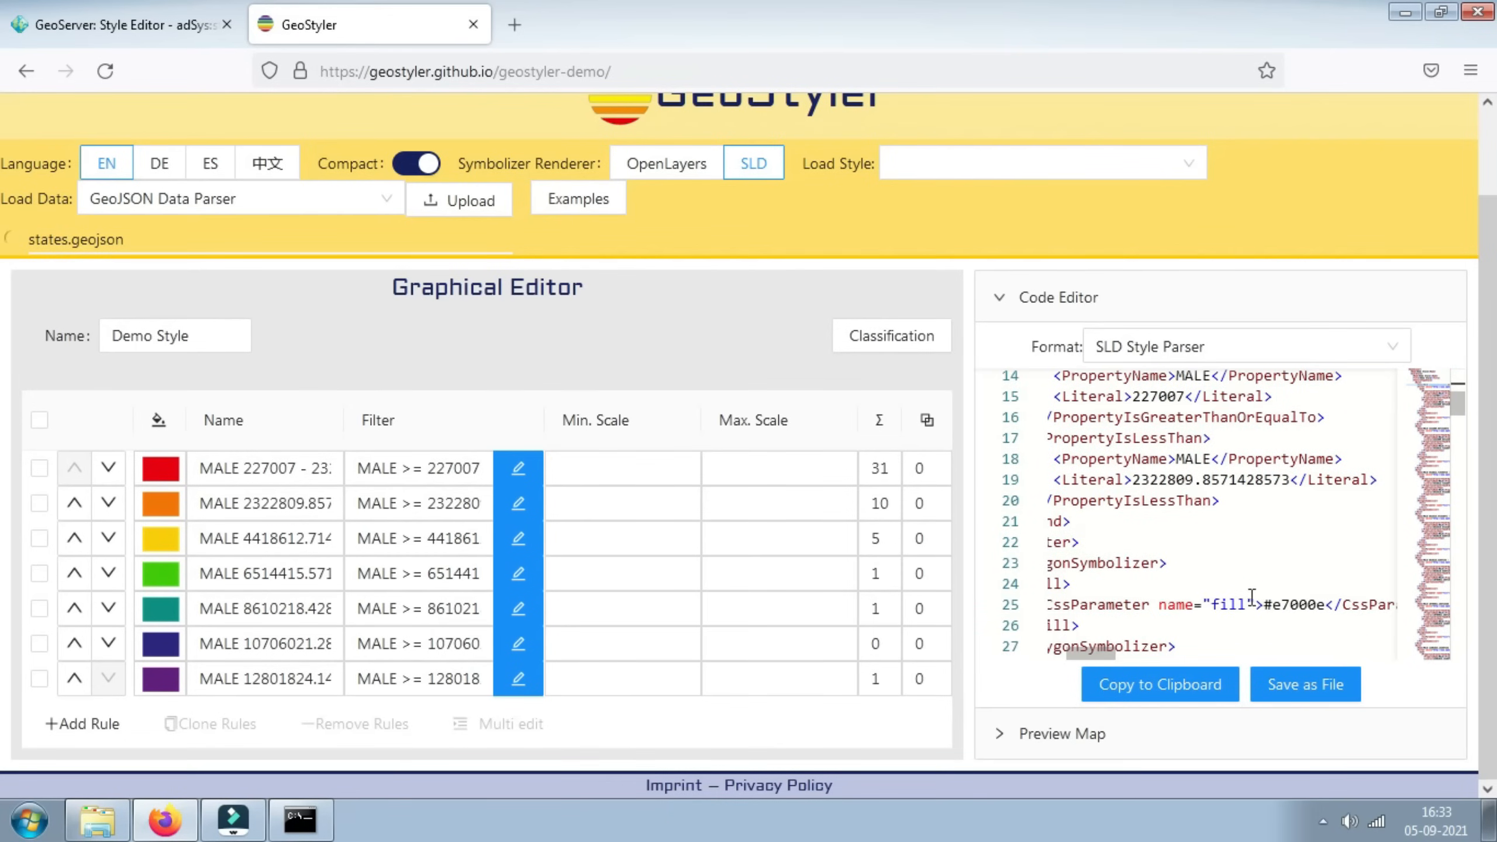
pyautogui.moveTo(1267, 605); pyautogui.dragTo(1327, 605)
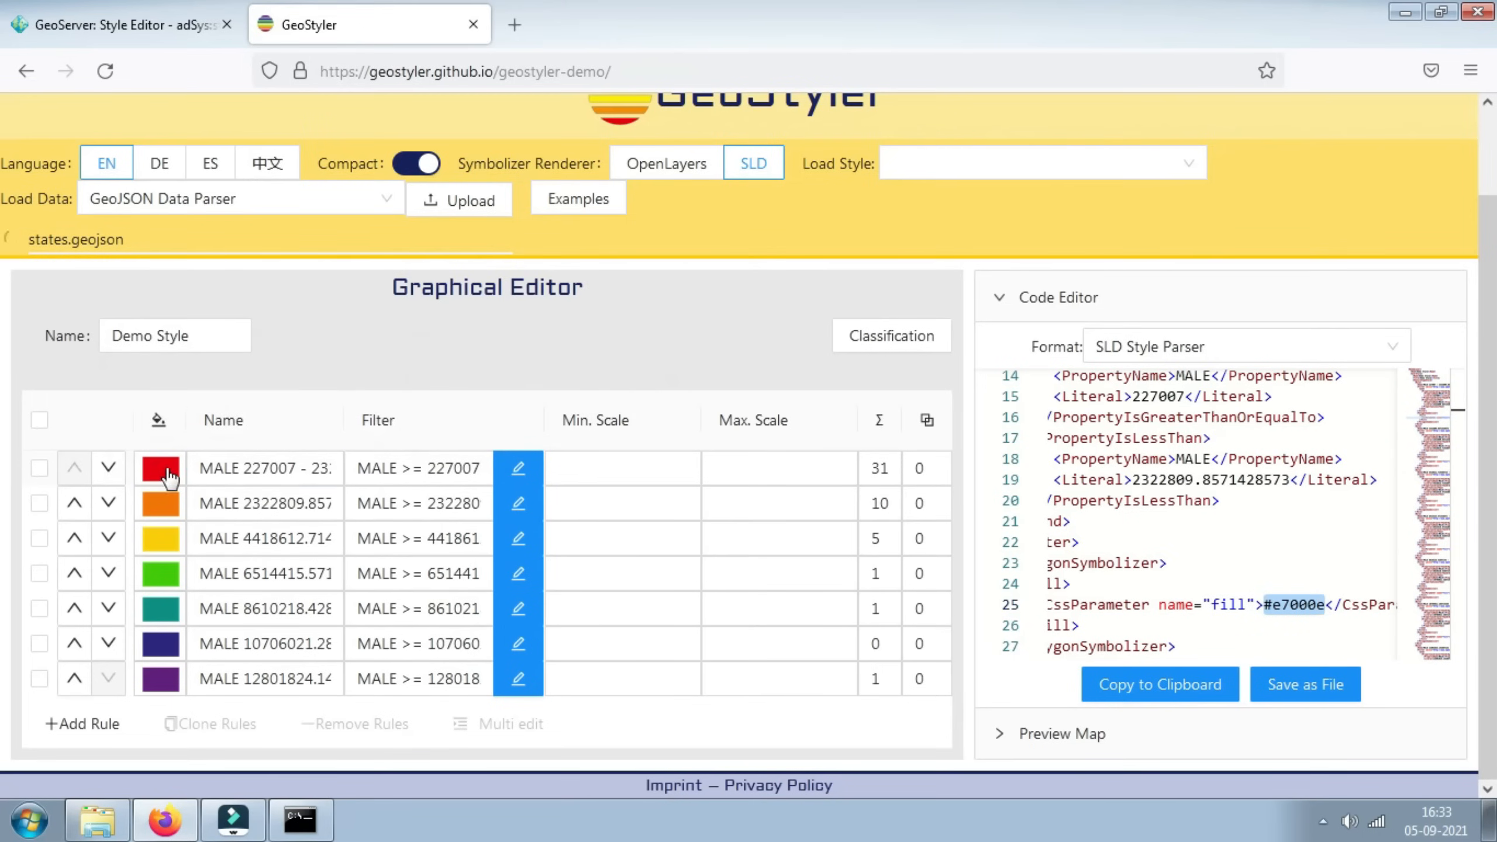
# Step: Change the first rule's fill colour to #ff0000 in the SLD code
pyautogui.click(1319, 607)
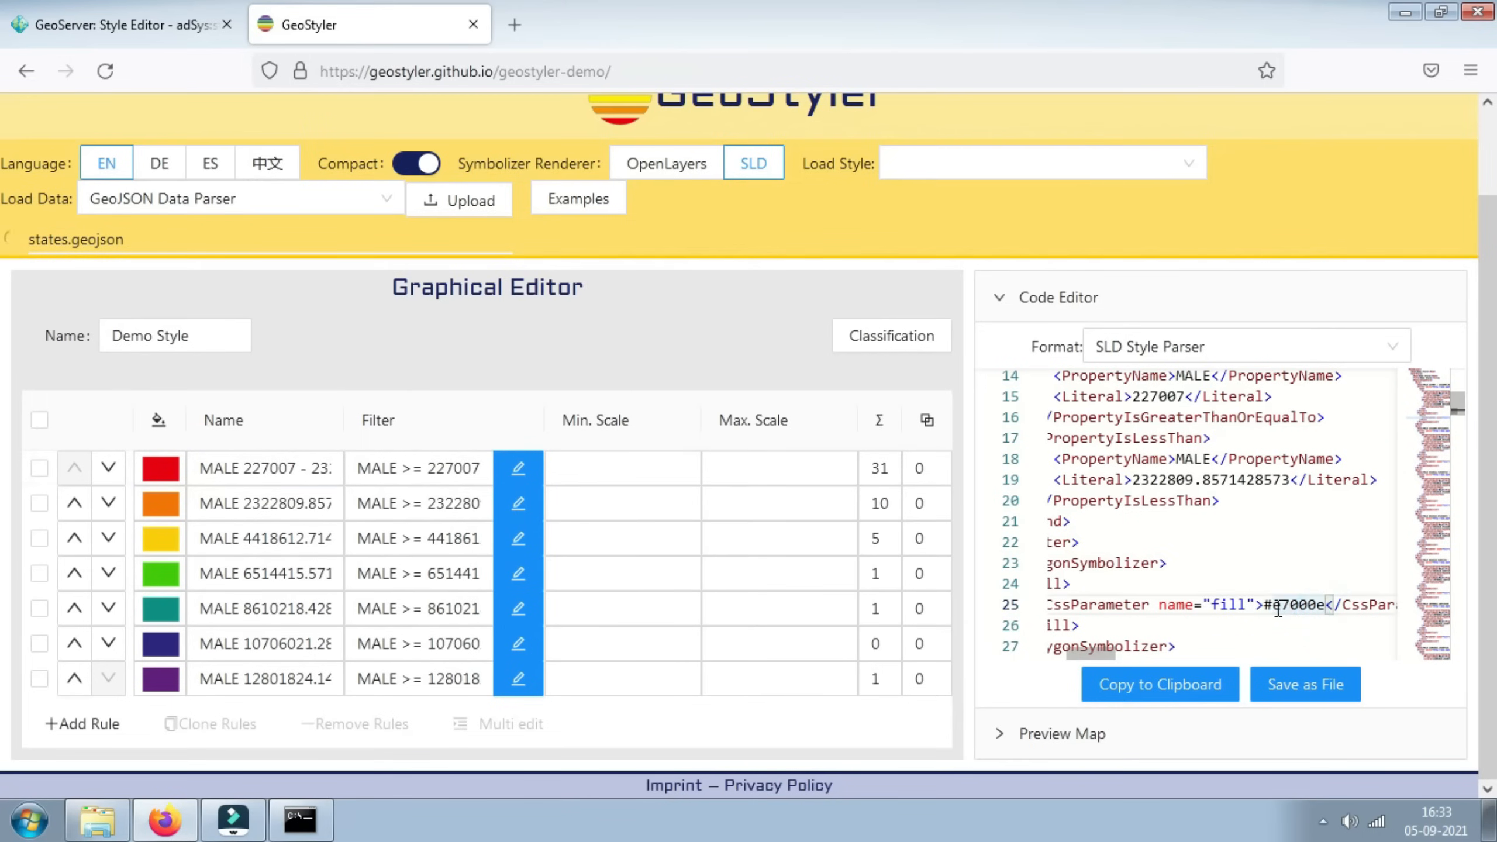
pyautogui.click(1271, 605)
pyautogui.moveTo(1296, 610); pyautogui.dragTo(1318, 610)
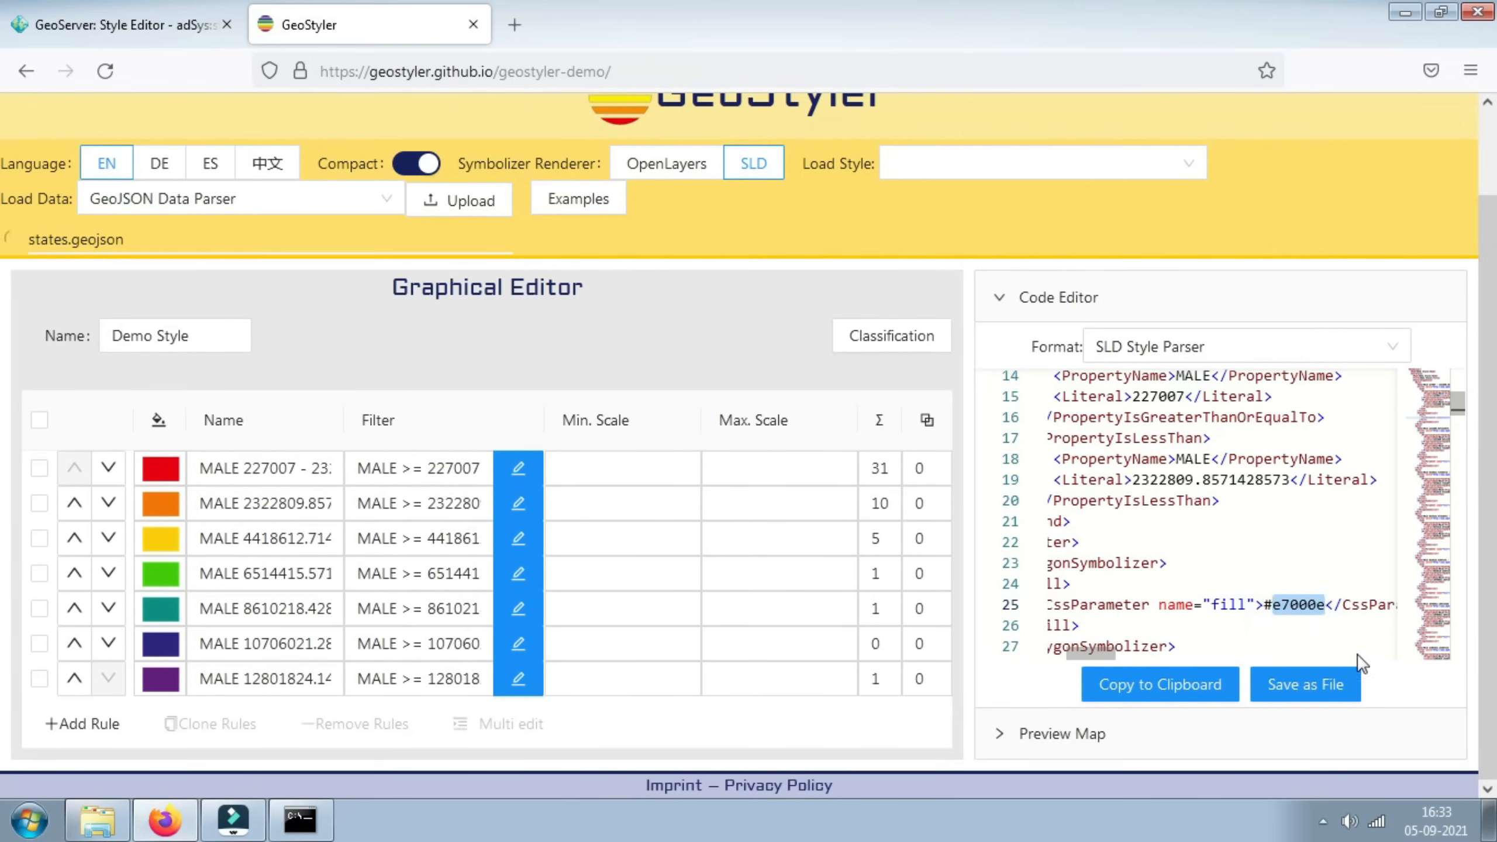
pyautogui.write('ff0')
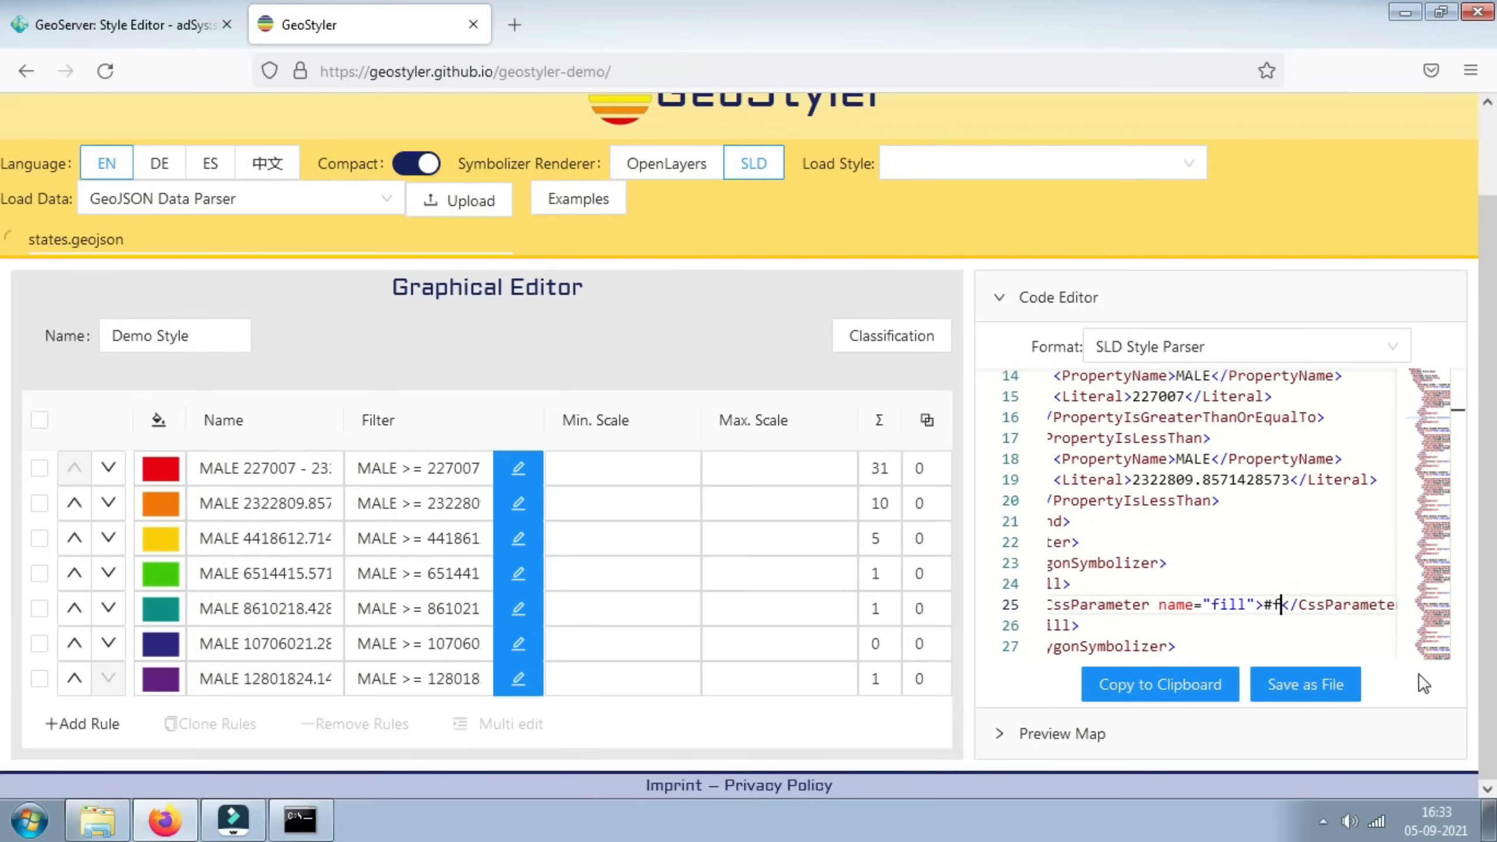
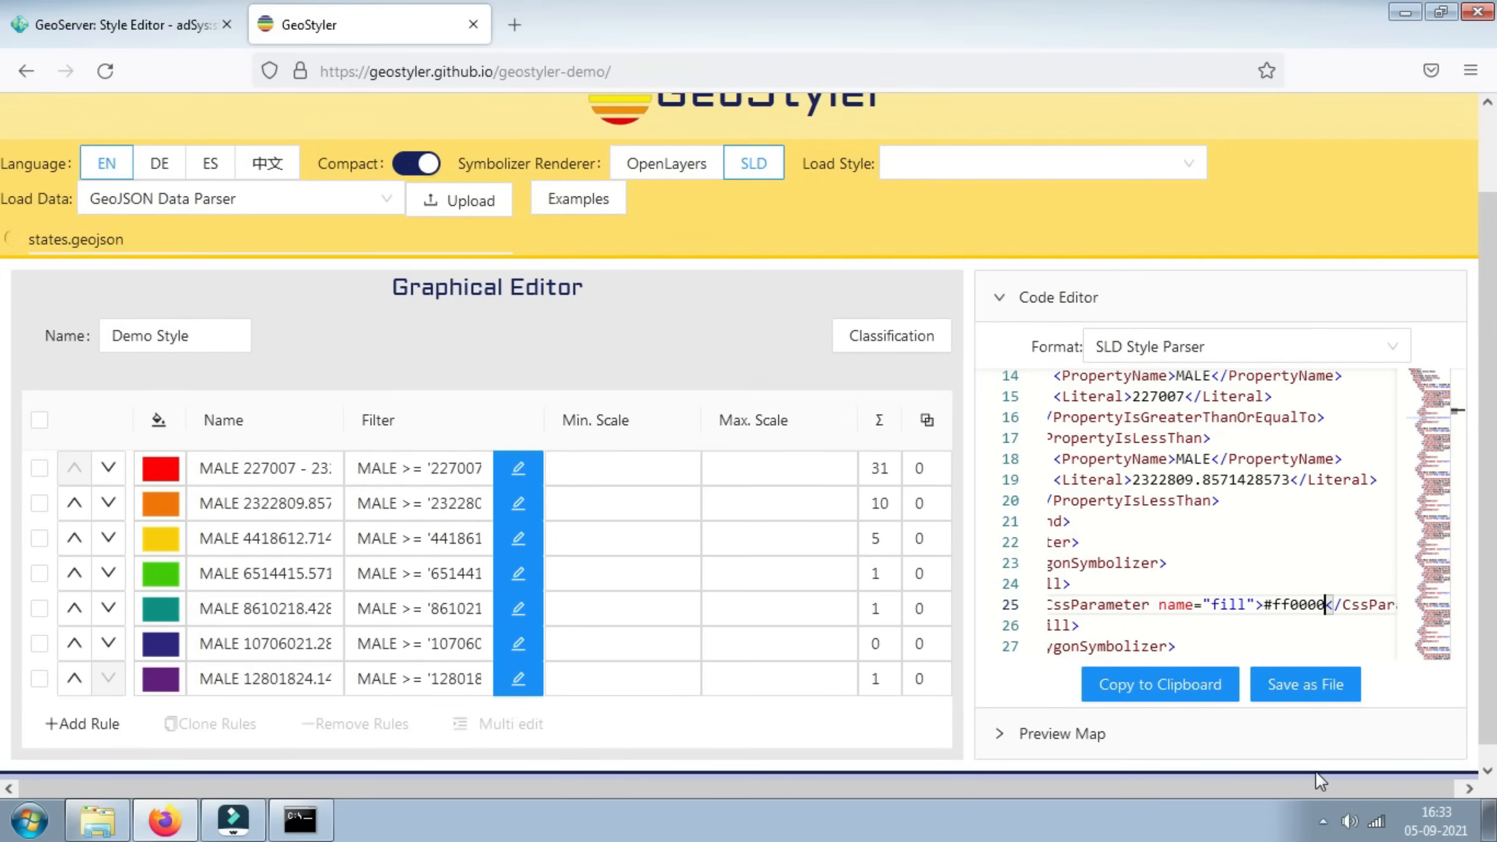
# Step: Try #ff00ff as the first rule's fill colour in the SLD code and restore it to #ff0000
pyautogui.press('BackSpace')
pyautogui.press('BackSpace')
pyautogui.write('ff')
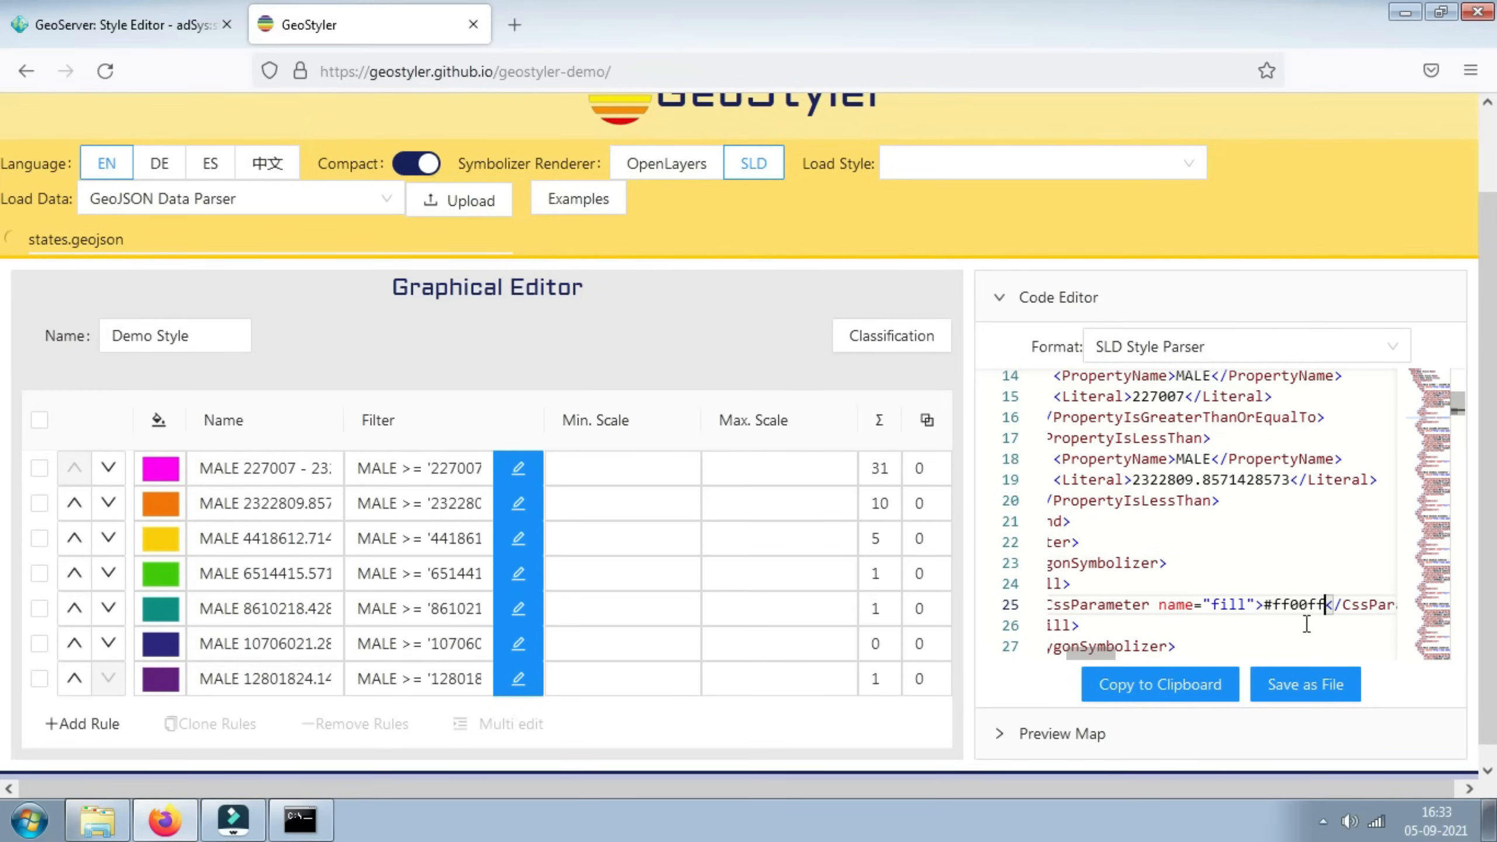
pyautogui.press('BackSpace')
pyautogui.press('BackSpace')
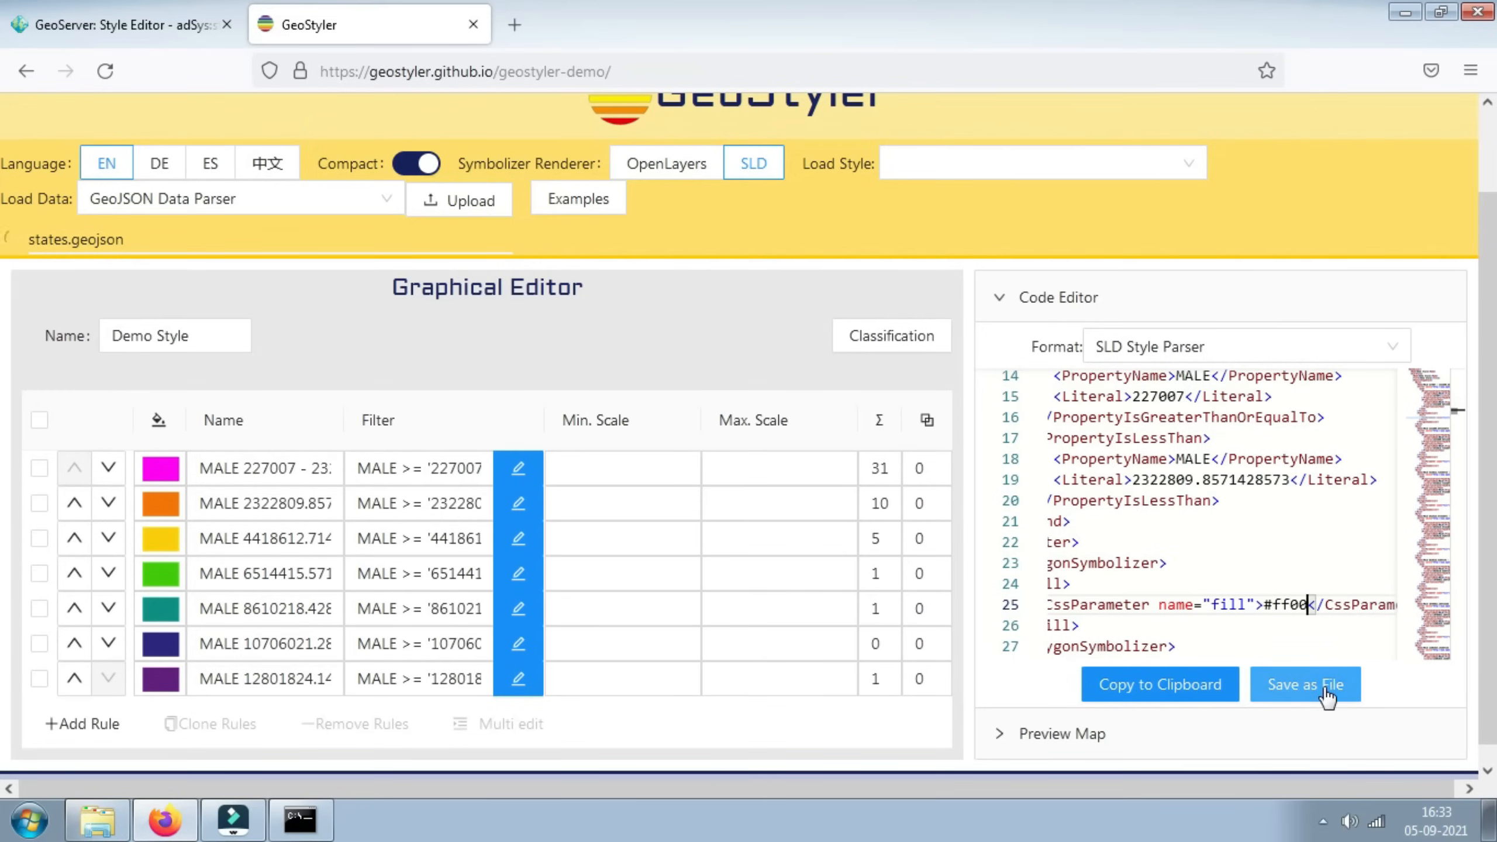
pyautogui.write('00')
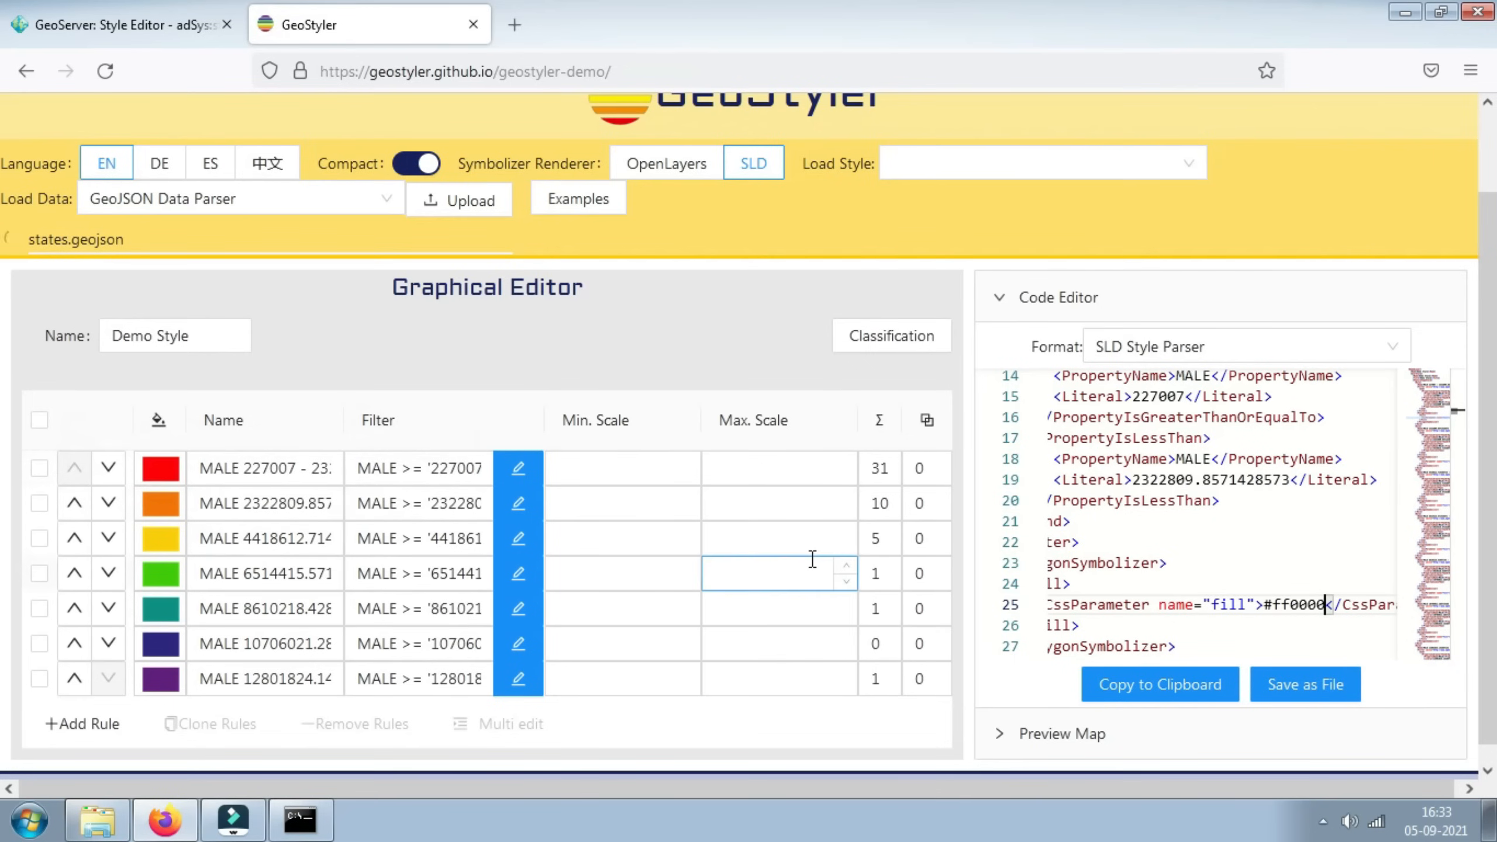
# Step: Save the style as an SLD file and show the downloaded Demo Style.sld in its folder
pyautogui.click(1307, 696)
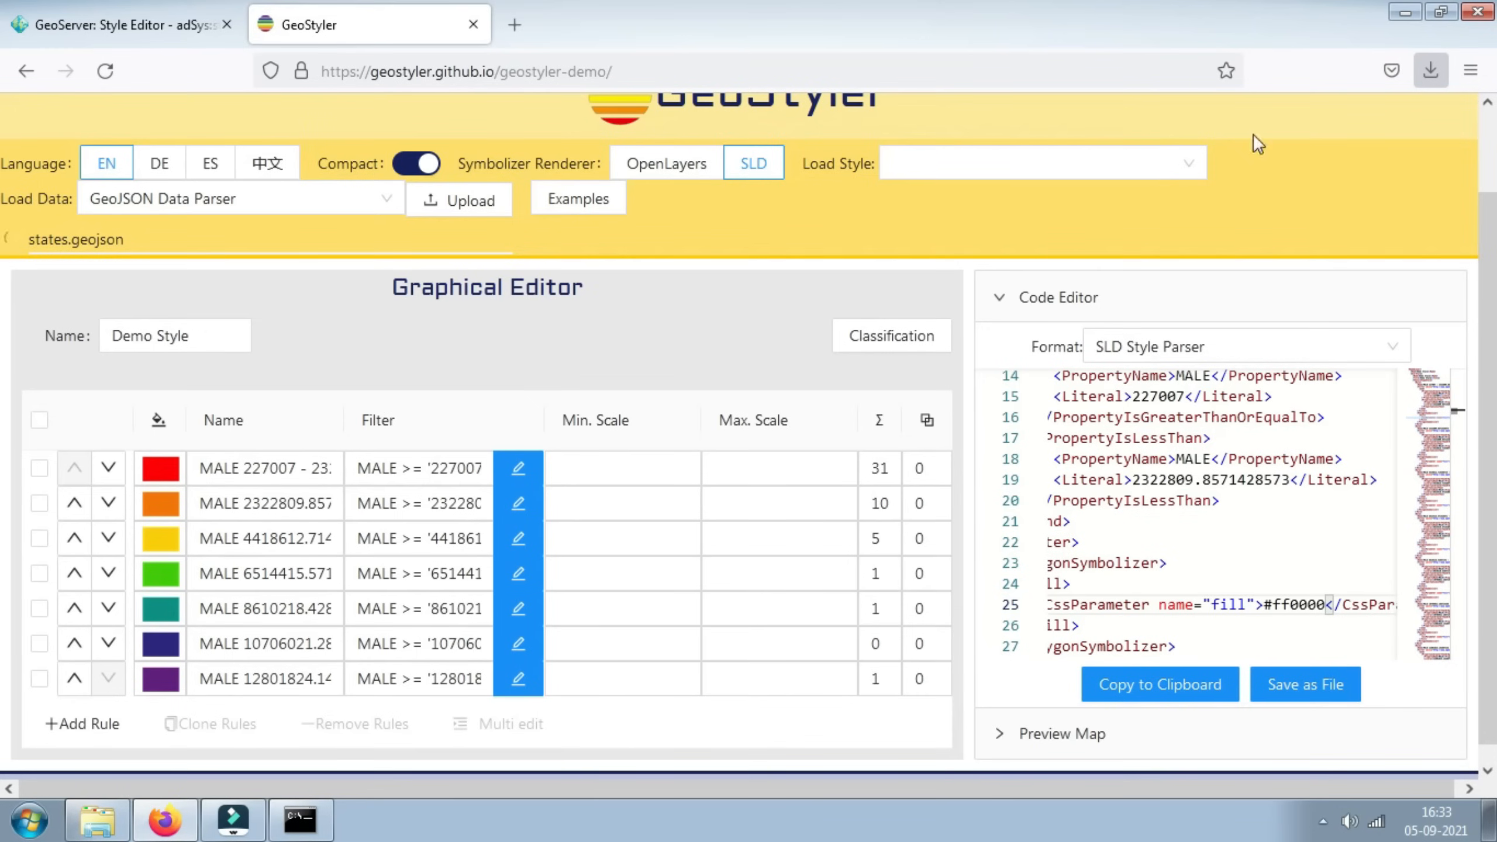
pyautogui.click(1425, 136)
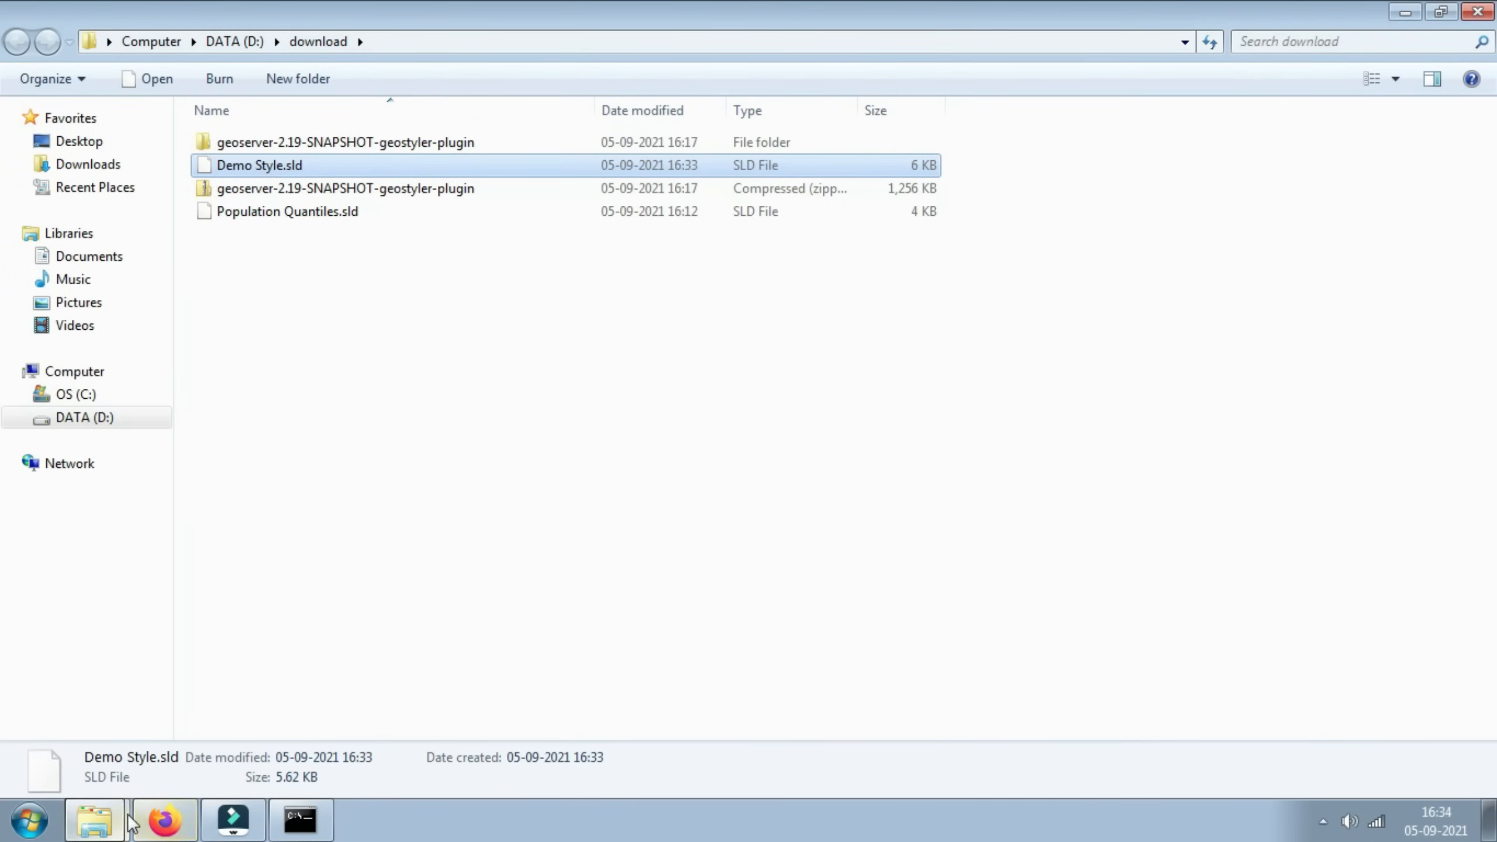
# Step: Switch to the adSys:states style editor in GeoServer and show its style data and file upload options
pyautogui.click(165, 820)
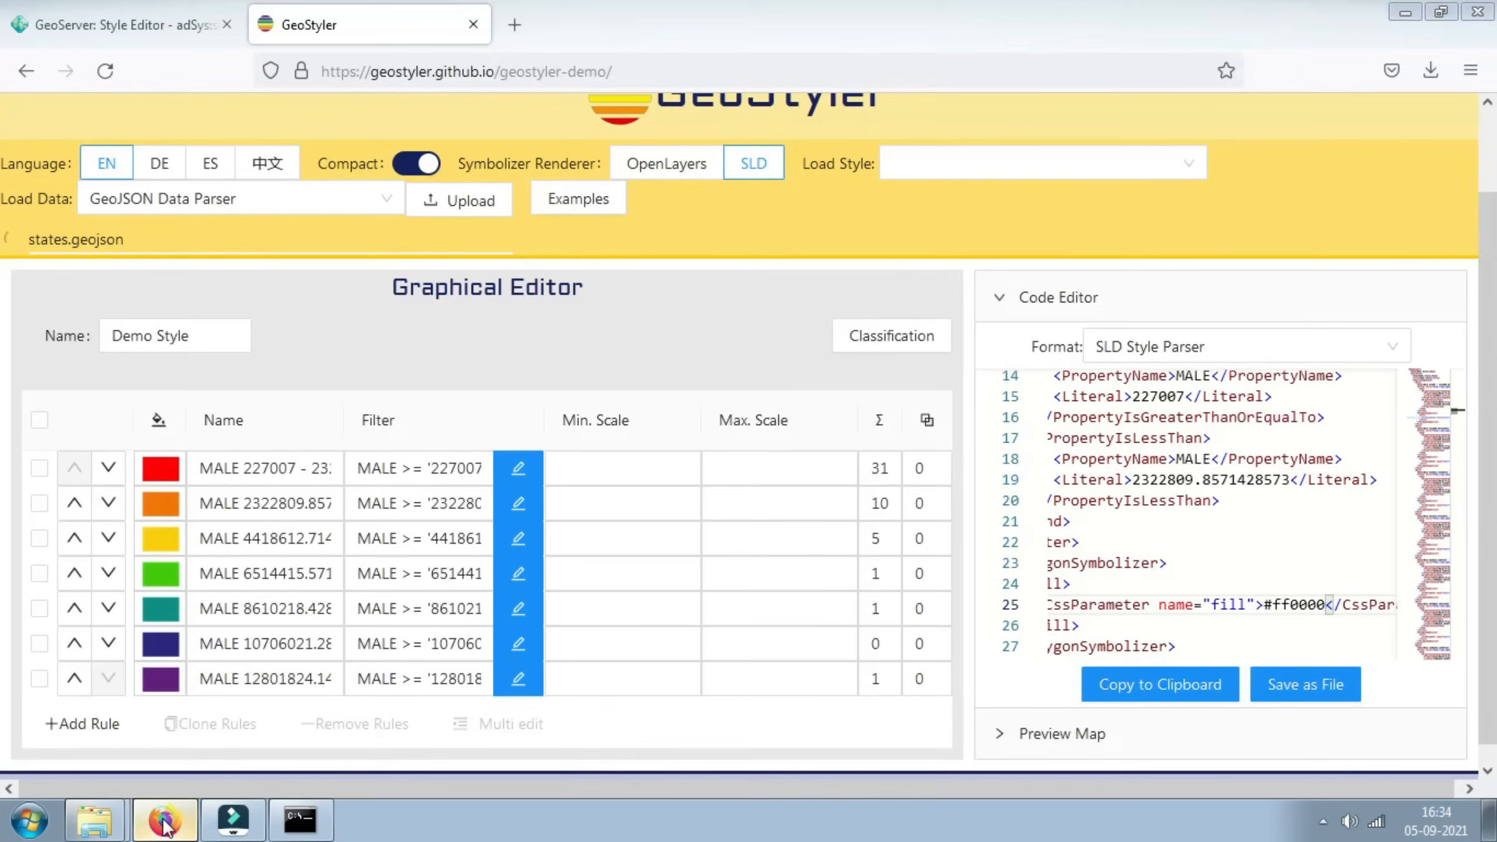
pyautogui.click(166, 30)
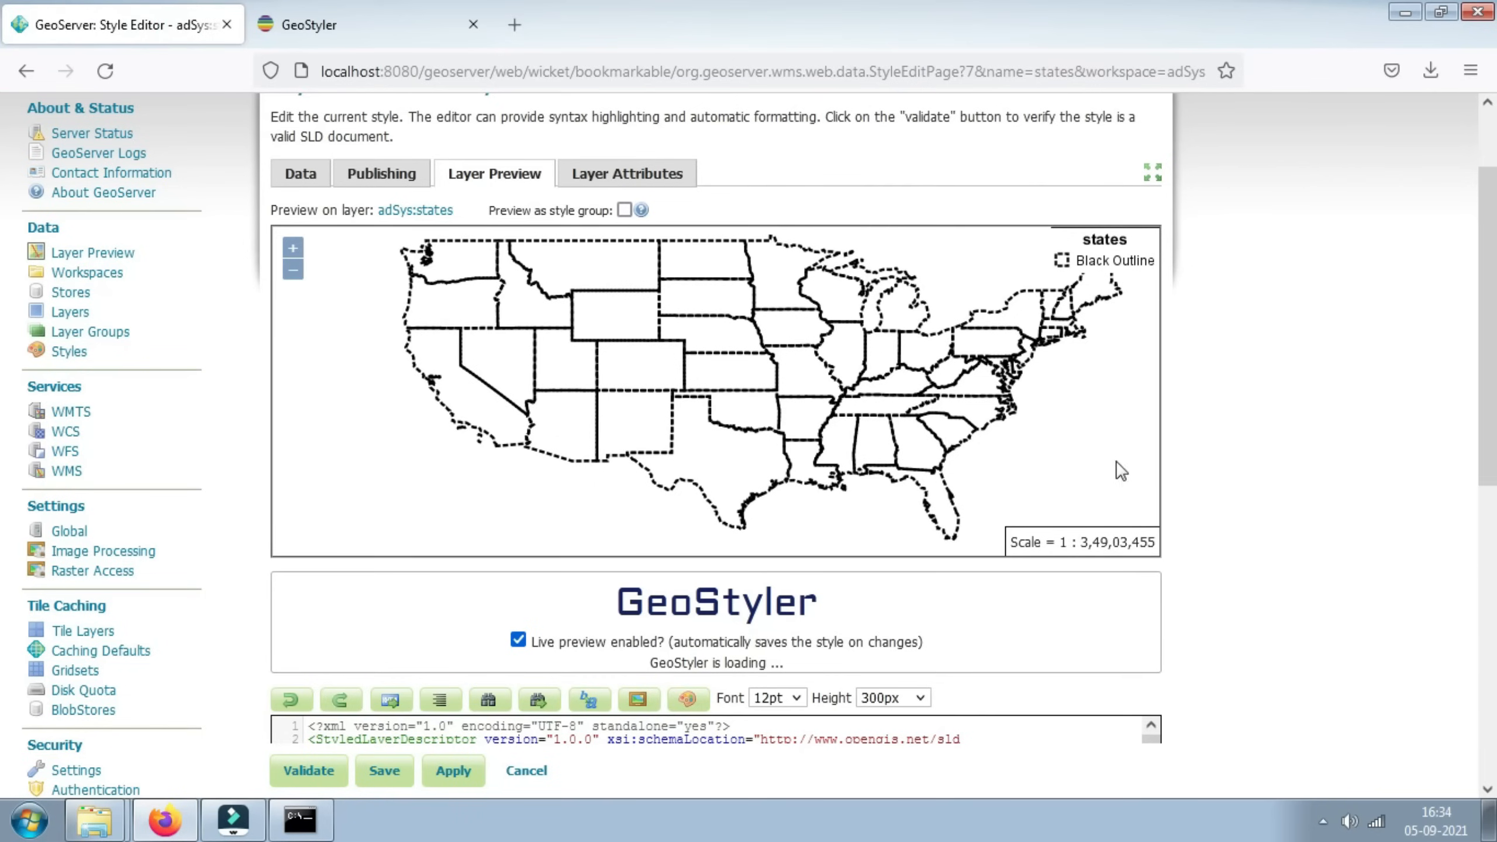
pyautogui.scroll(-5, 1282, 470)
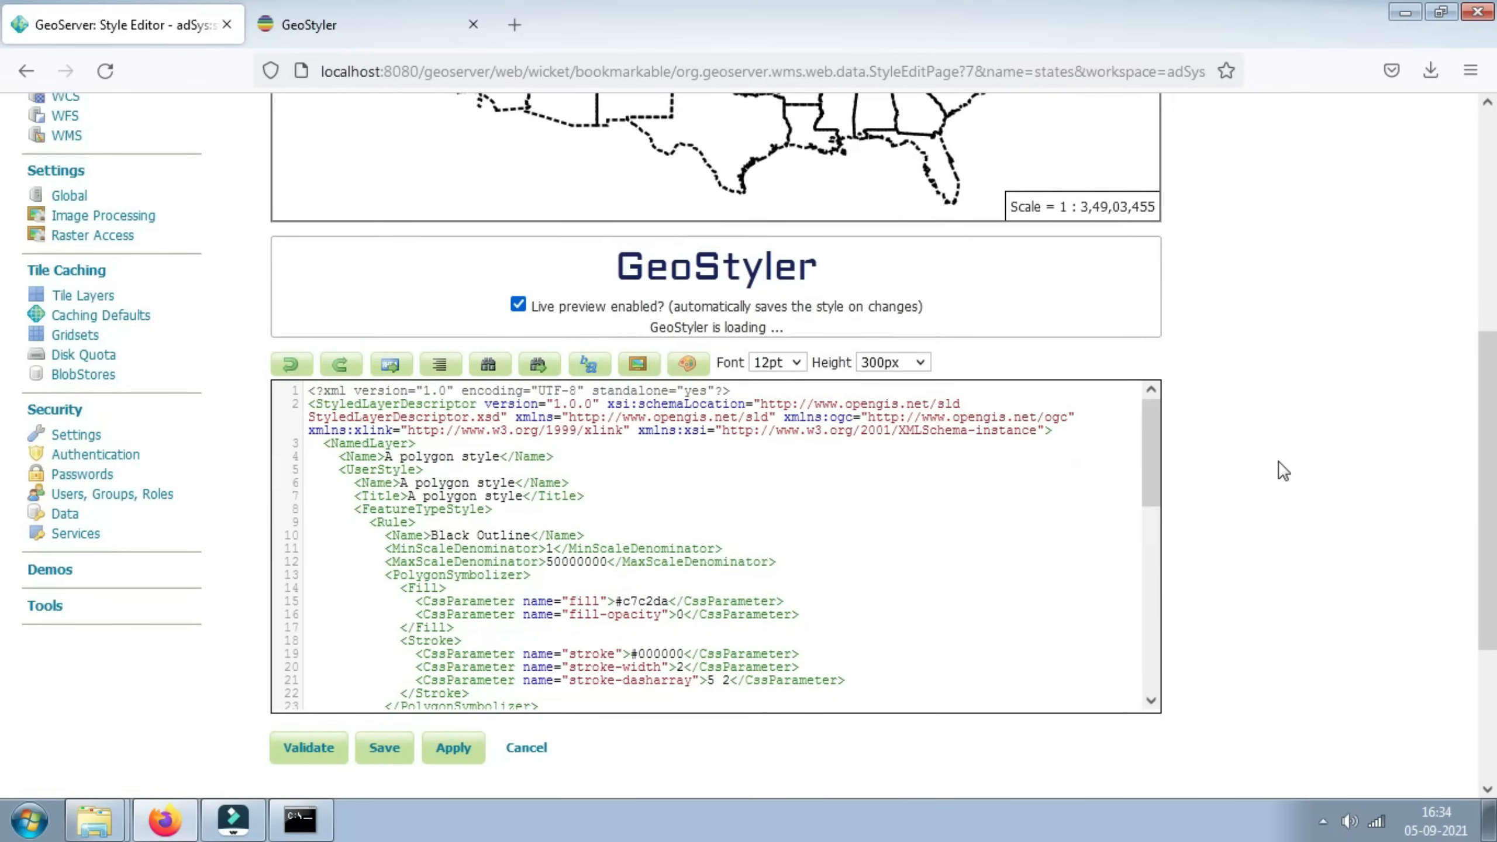
pyautogui.scroll(7, 1282, 470)
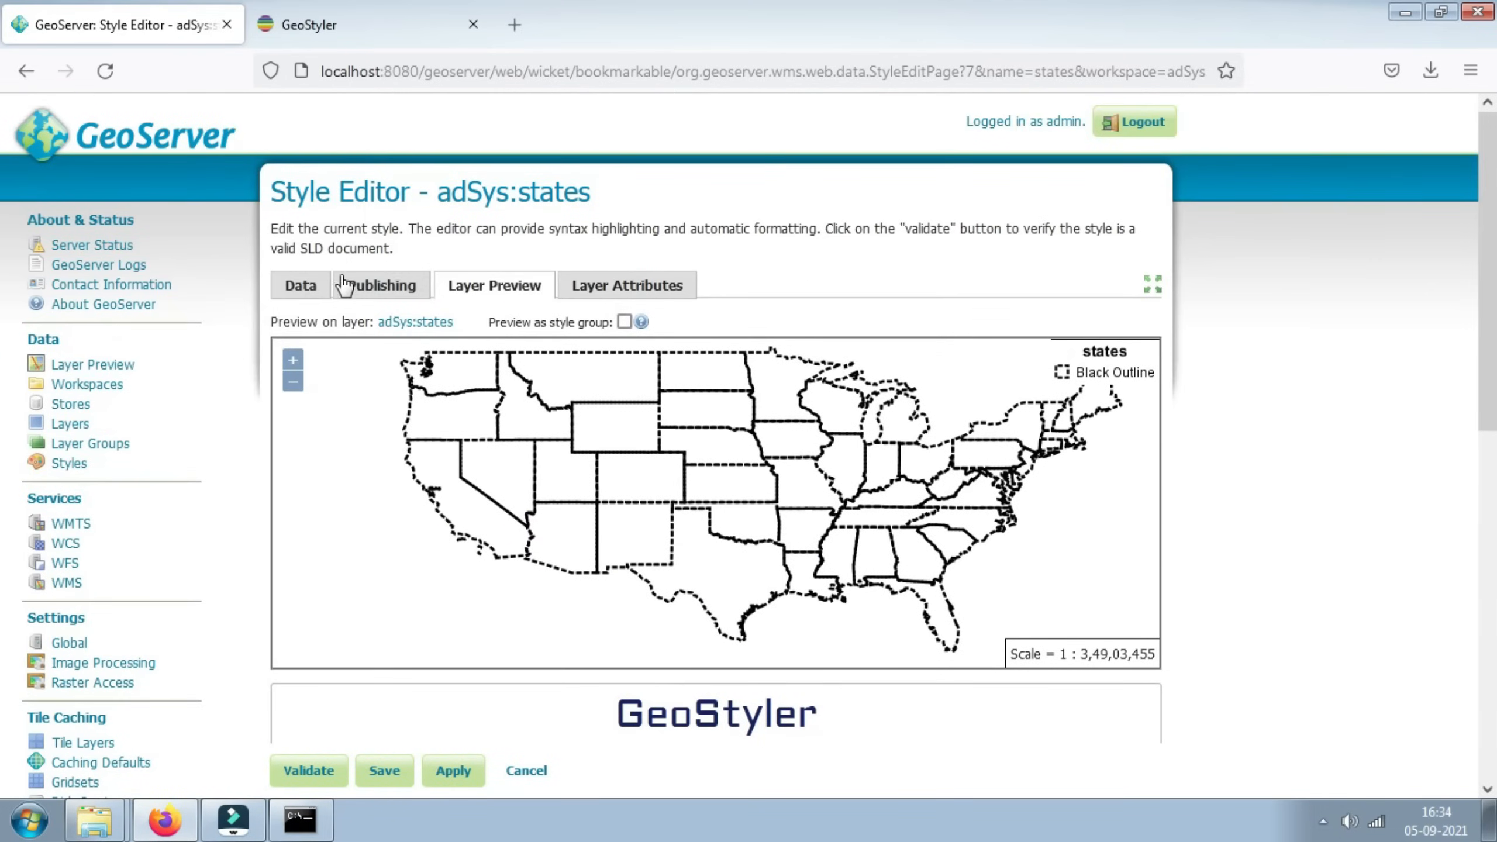
pyautogui.click(297, 286)
pyautogui.scroll(-3, 766, 519)
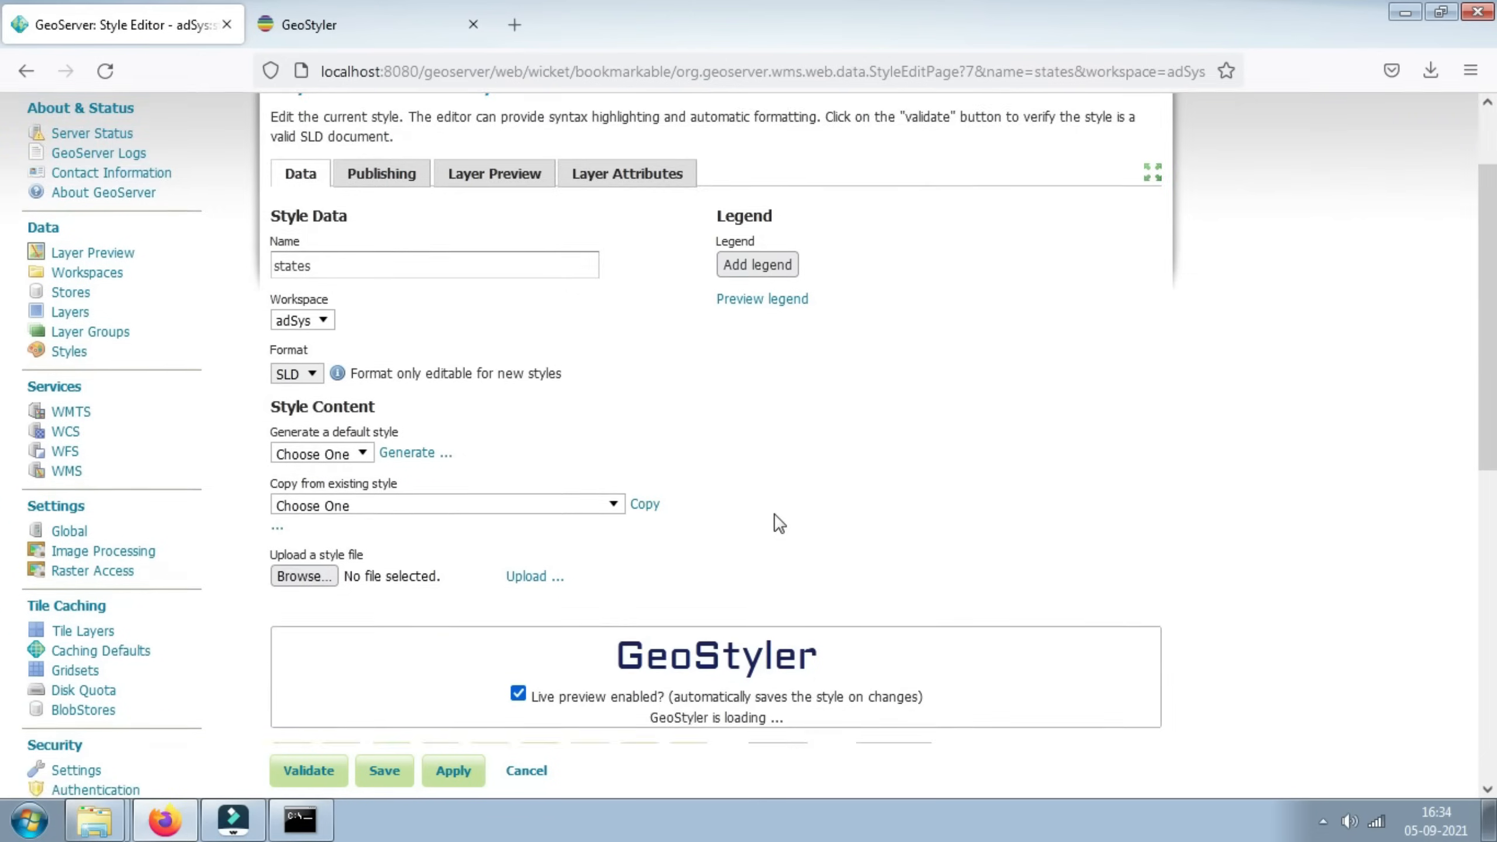
# Step: Upload Demo Style.sld from the download folder on DATA (D:), overwriting the current contents of the states style
pyautogui.click(304, 464)
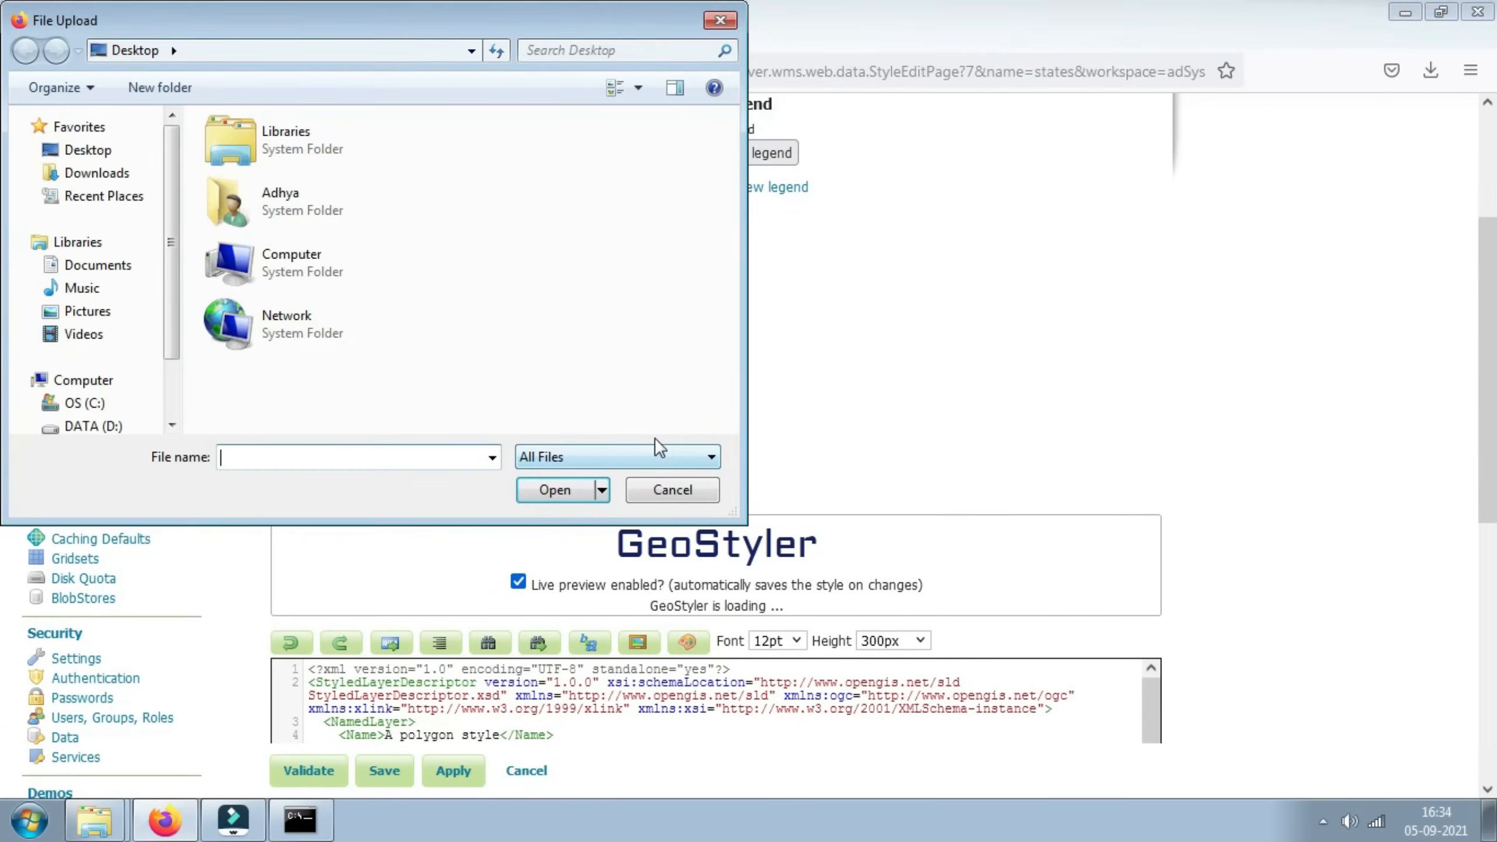
pyautogui.click(94, 425)
pyautogui.doubleClick(266, 178)
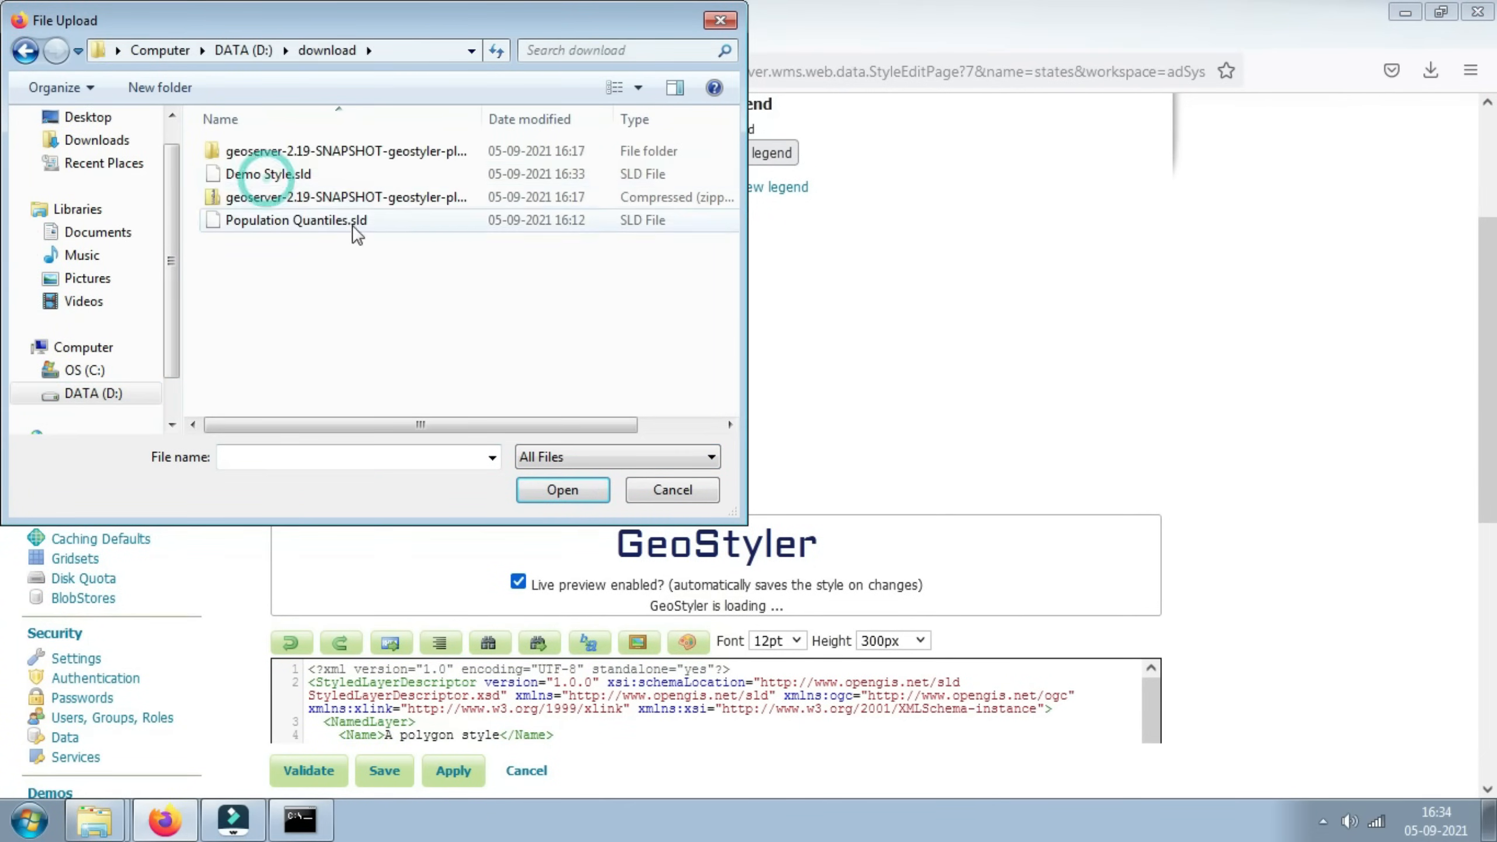
pyautogui.click(277, 173)
pyautogui.click(564, 489)
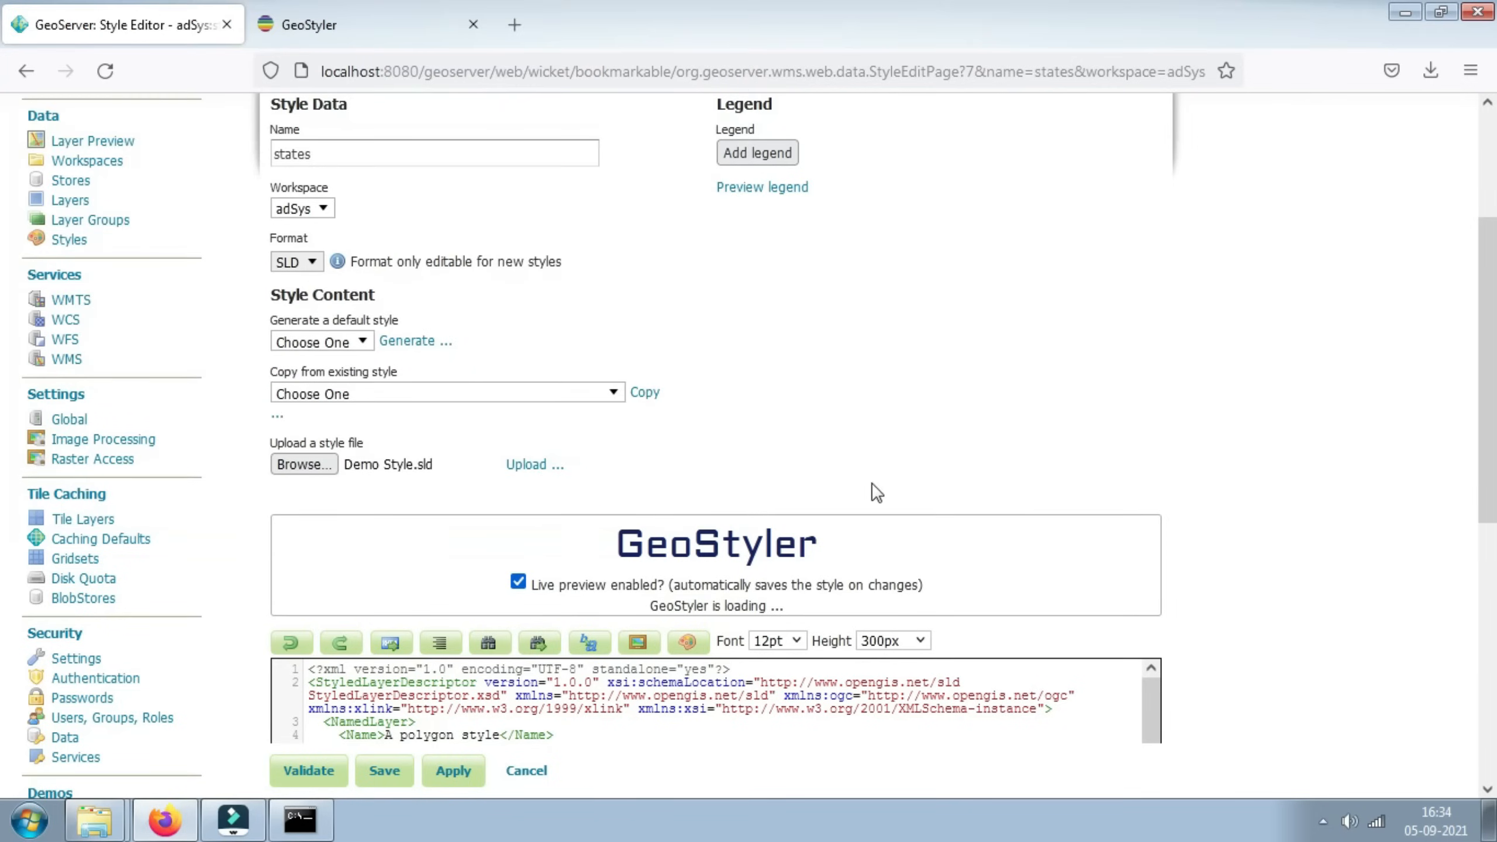
pyautogui.click(534, 466)
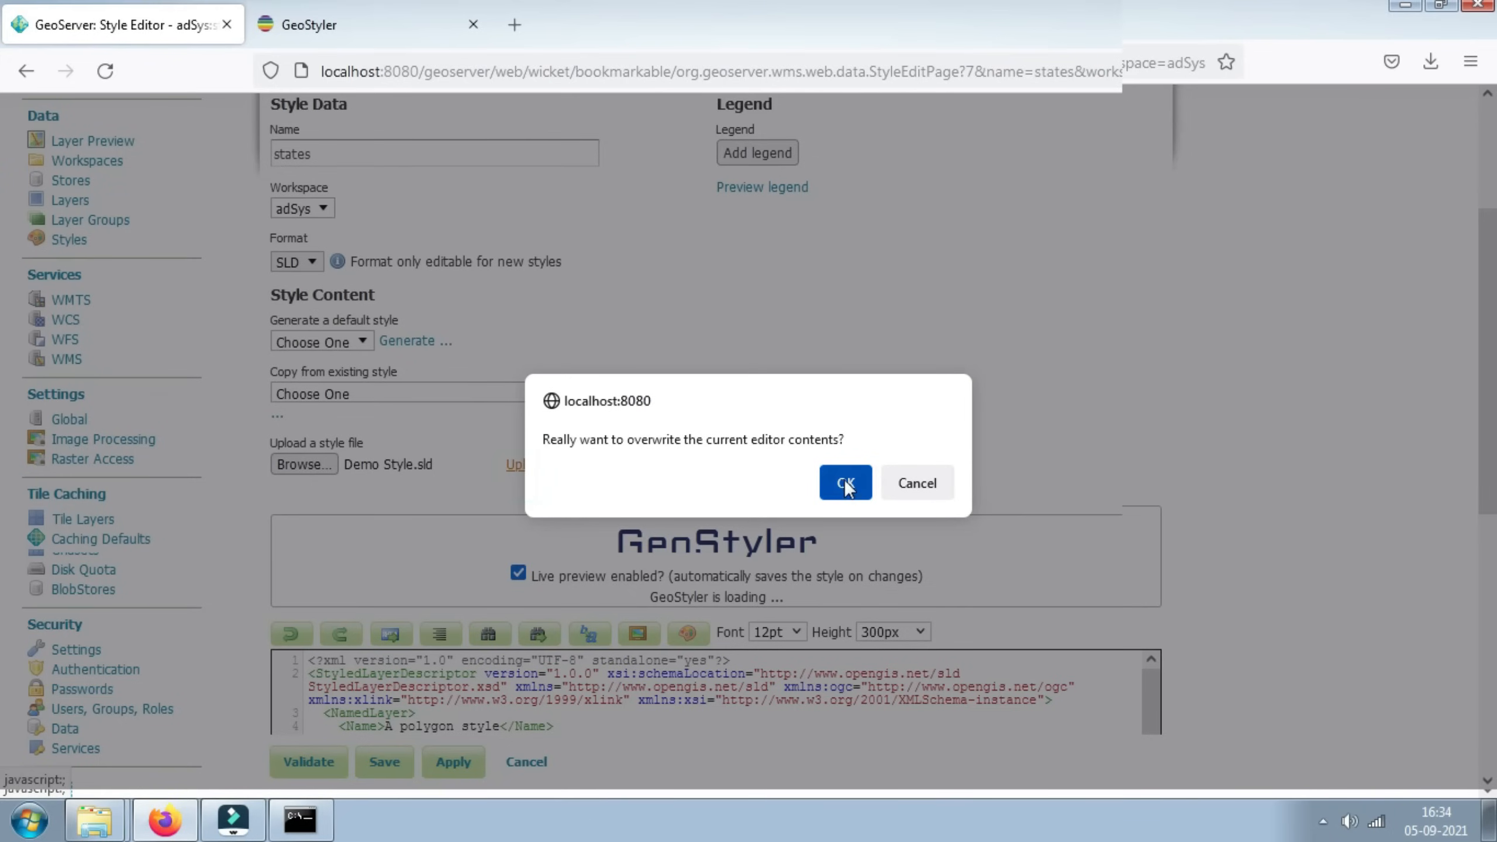
pyautogui.click(837, 487)
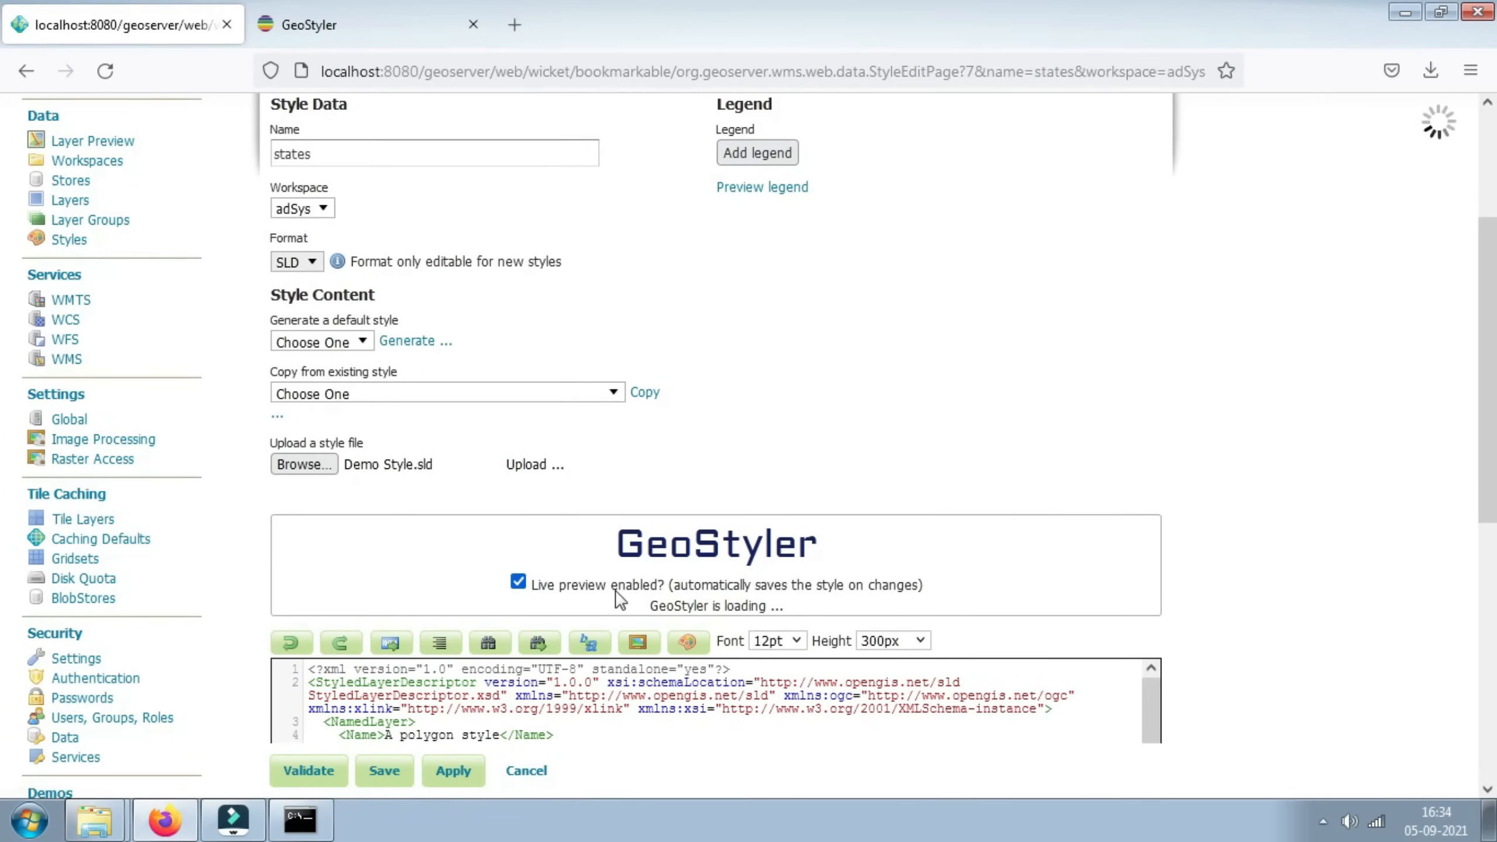
# Step: Review the uploaded MALE rules and SLD code, and validate and save the states style
pyautogui.scroll(-3, 1355, 460)
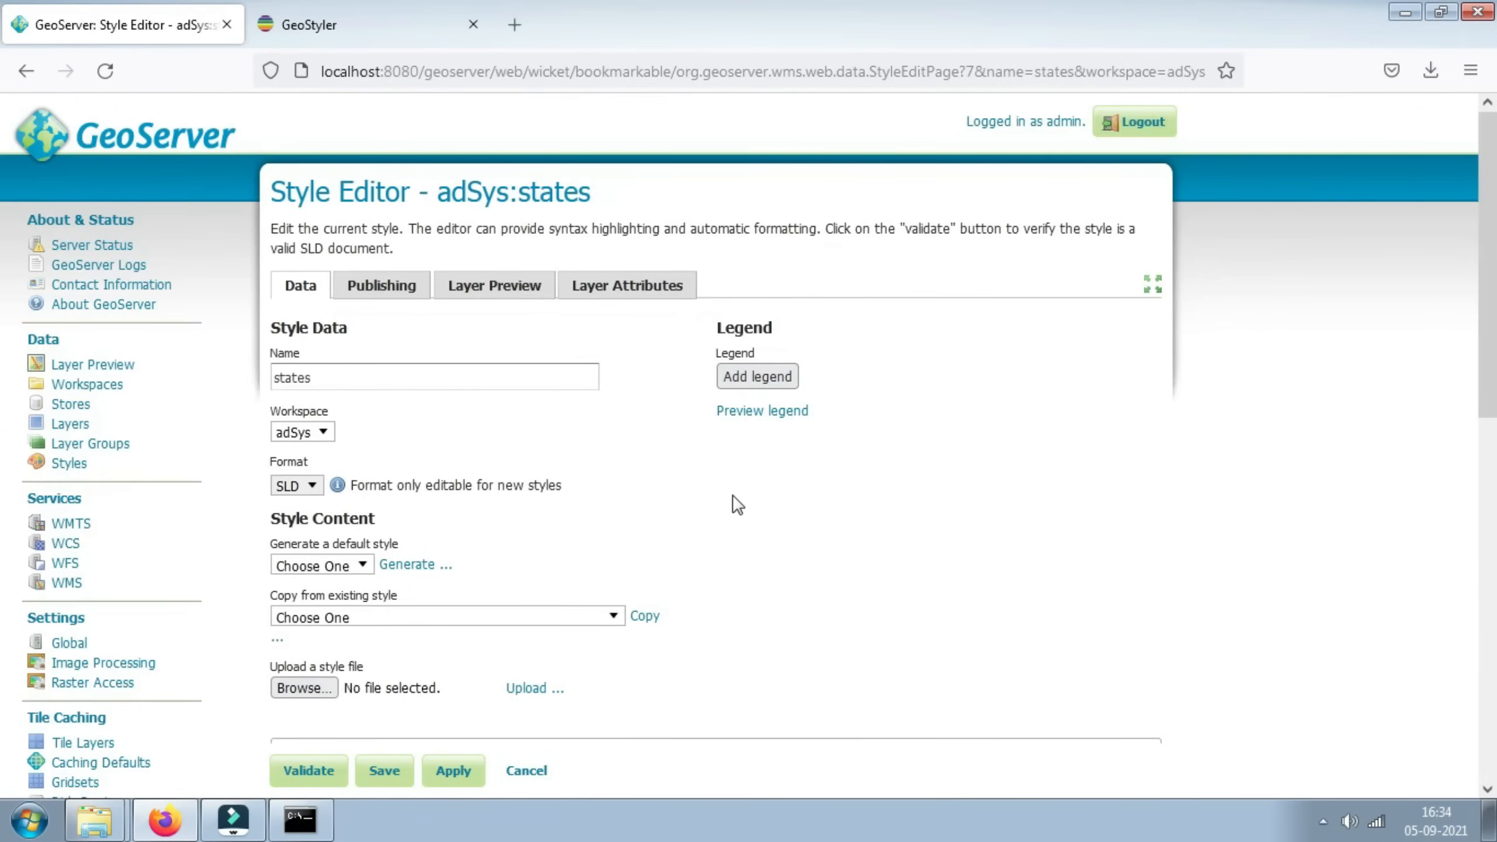
pyautogui.scroll(-3, 780, 522)
pyautogui.scroll(-2, 868, 472)
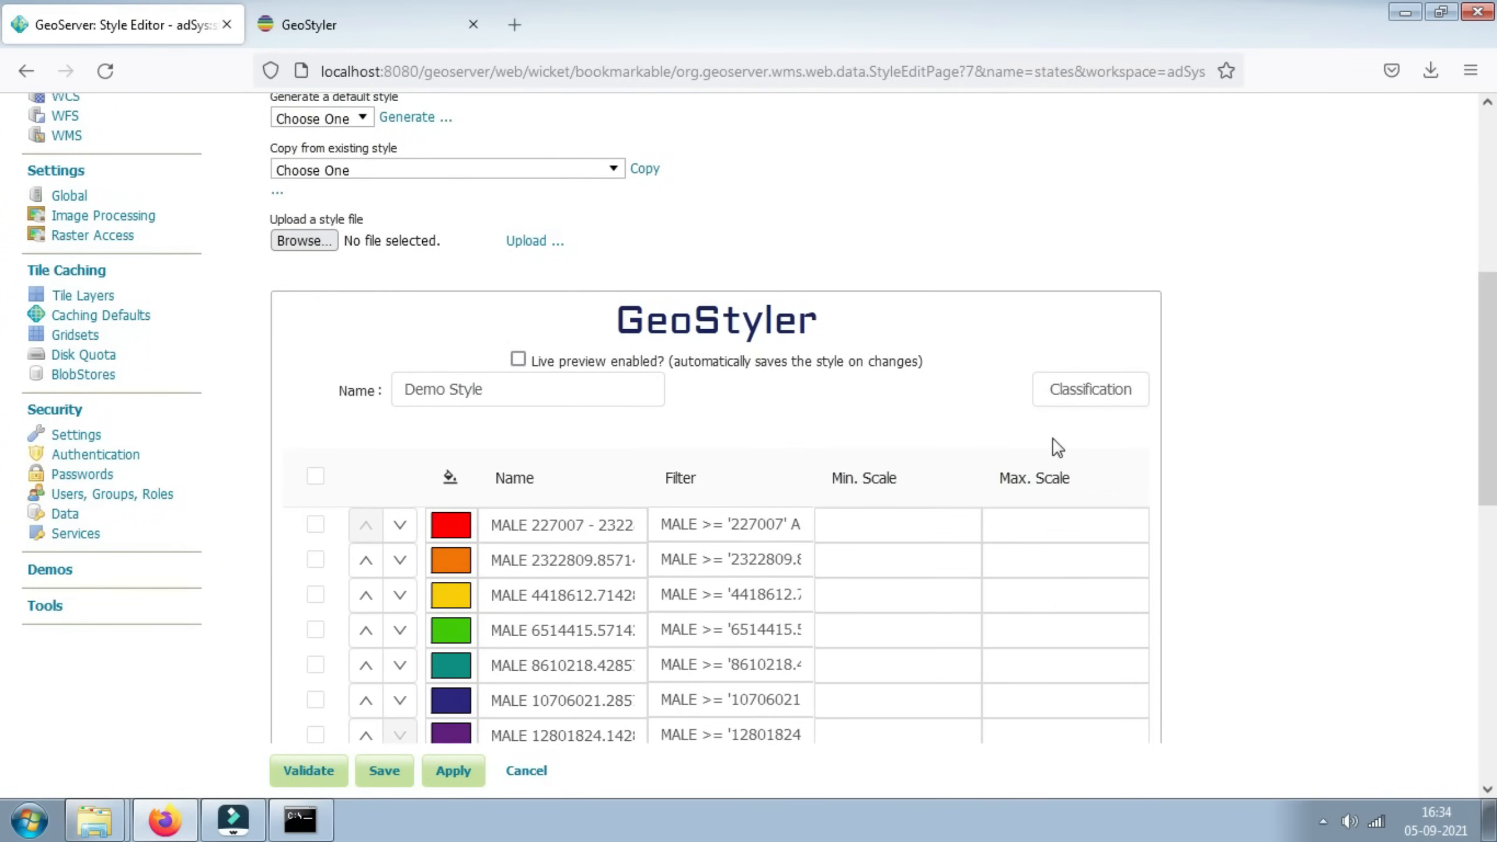
pyautogui.scroll(-5, 1219, 435)
pyautogui.scroll(-4, 1296, 426)
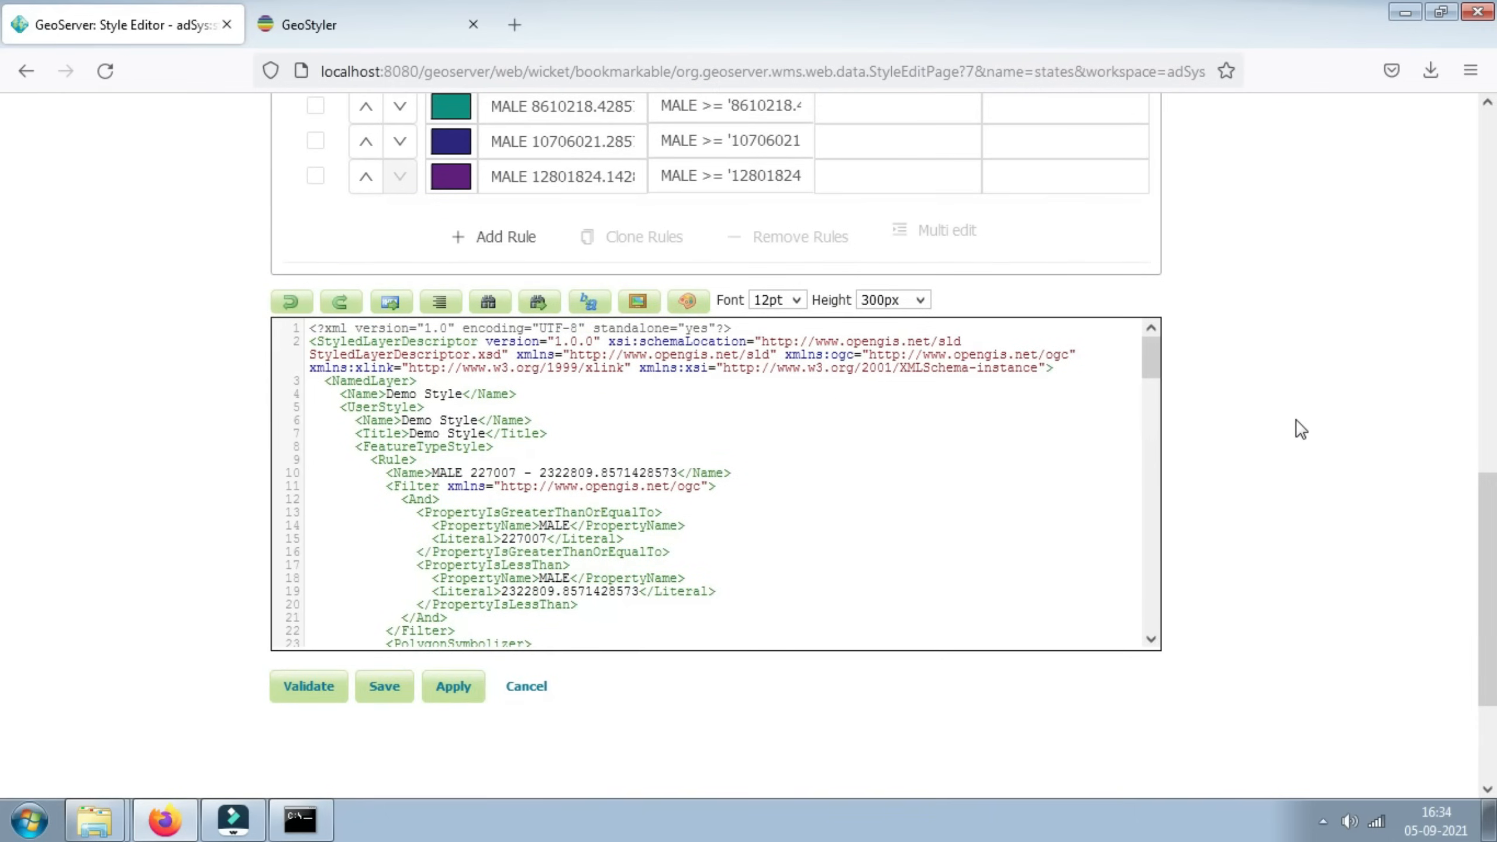
pyautogui.scroll(-2, 1300, 429)
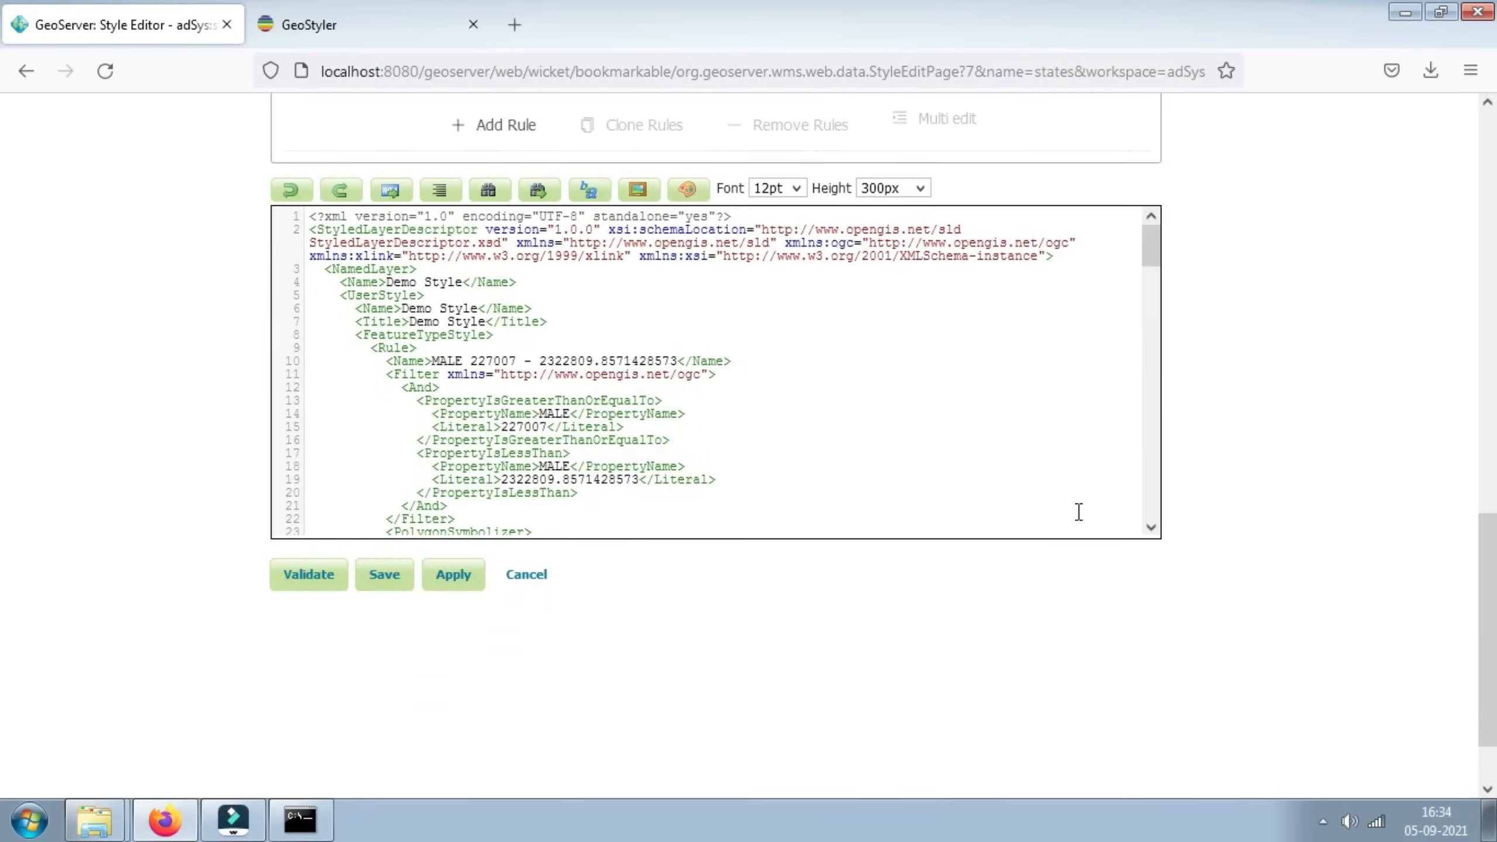
pyautogui.click(308, 576)
pyautogui.click(386, 576)
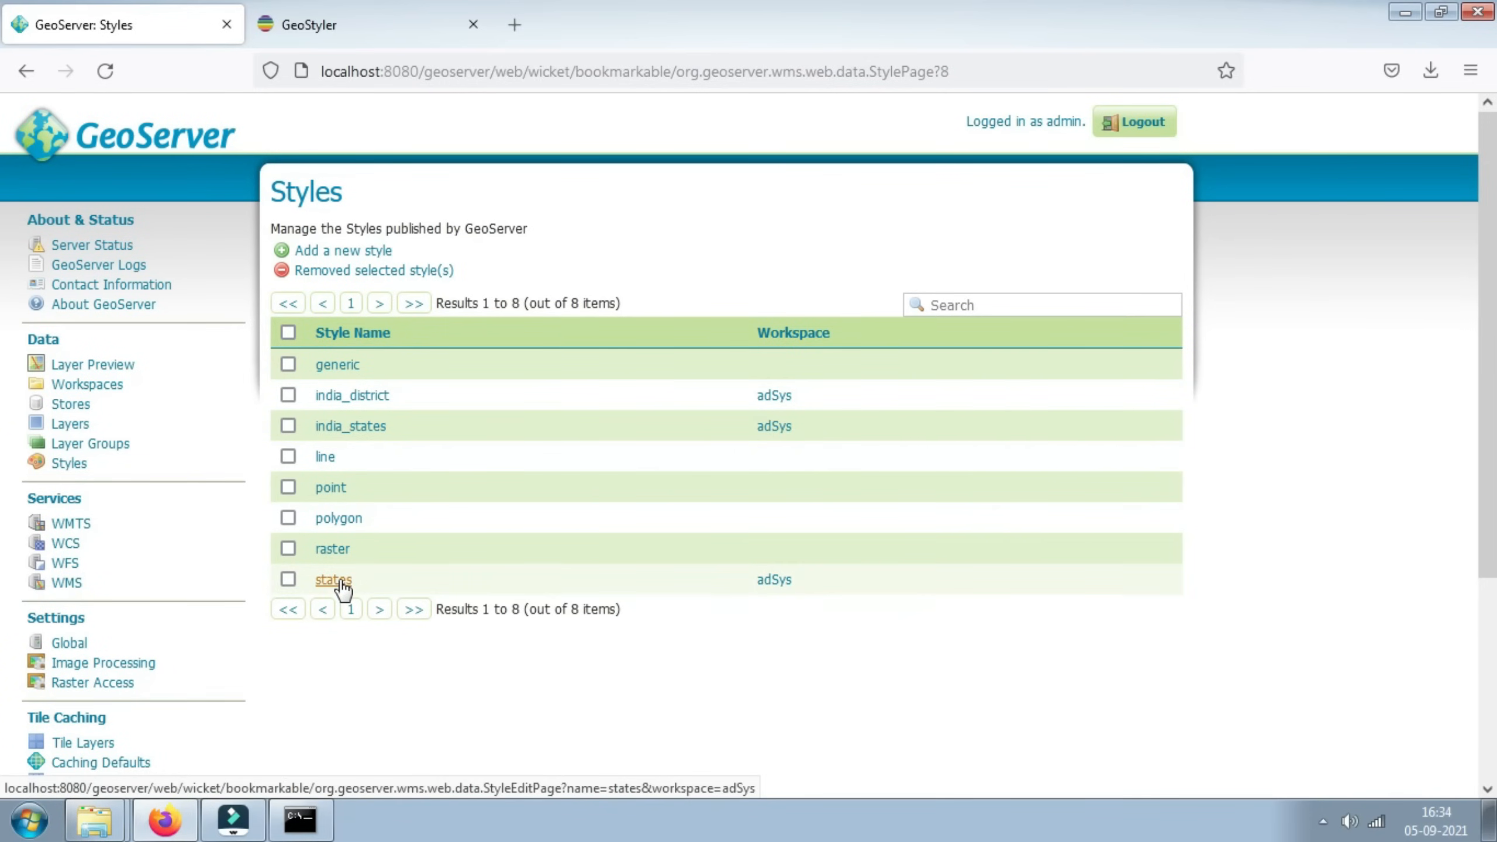
# Step: Set the states layer's default WMS style to adSys:states in its publishing settings and save the layer
pyautogui.click(75, 423)
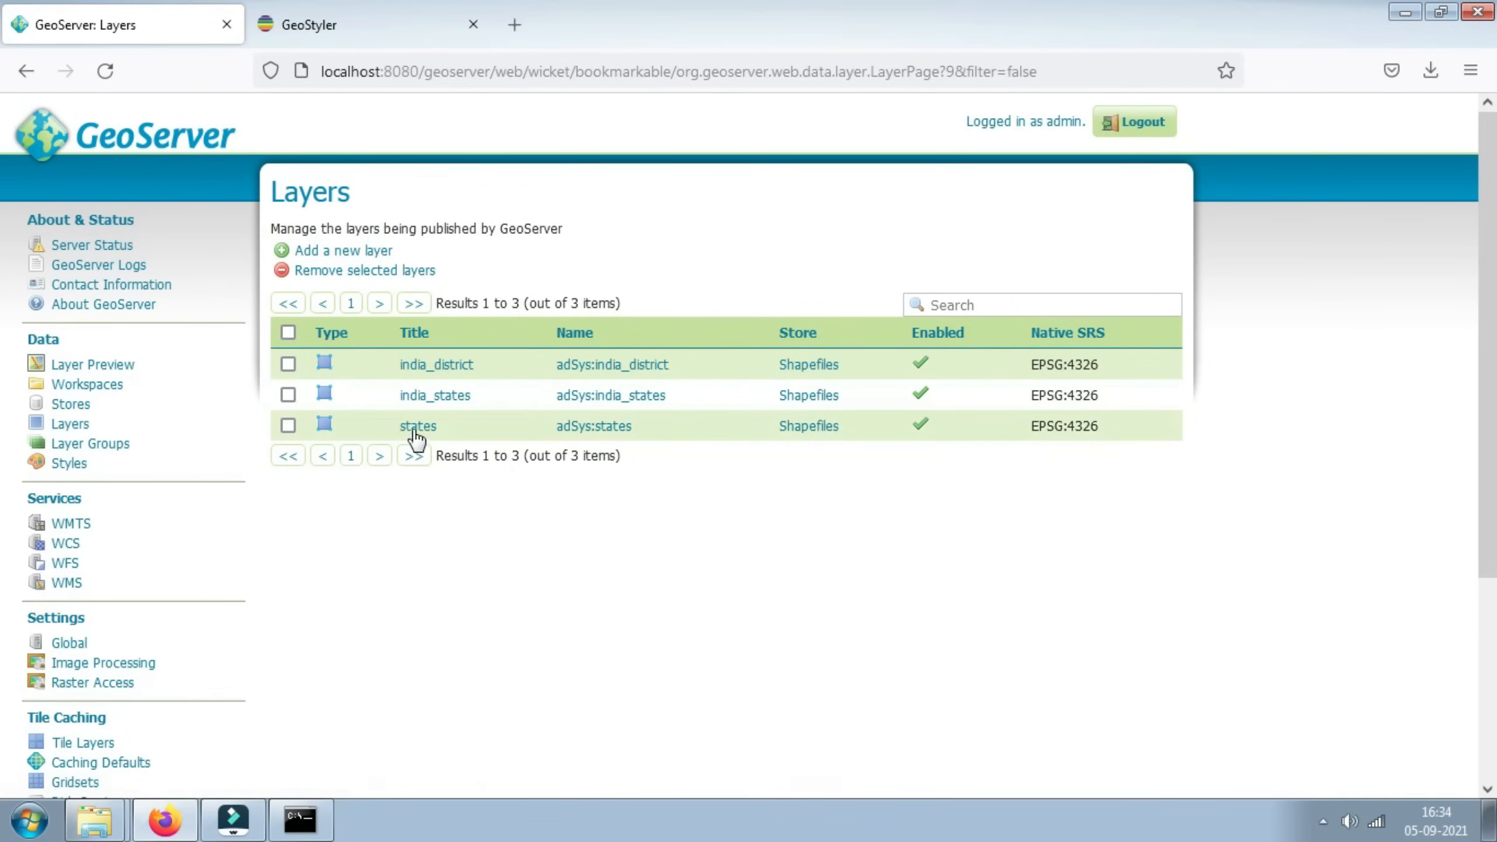
pyautogui.click(418, 428)
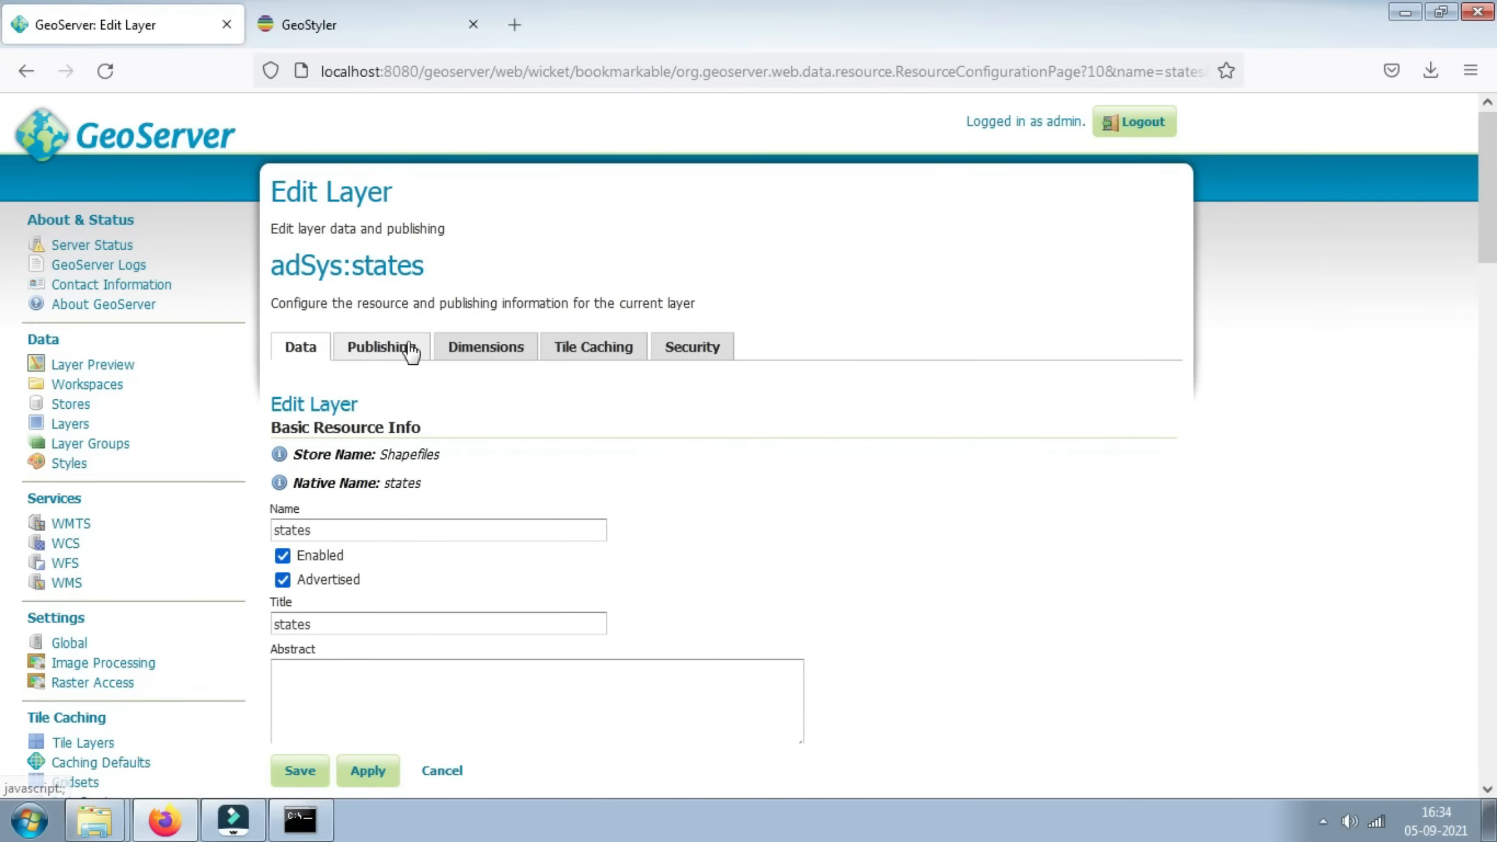
pyautogui.click(394, 347)
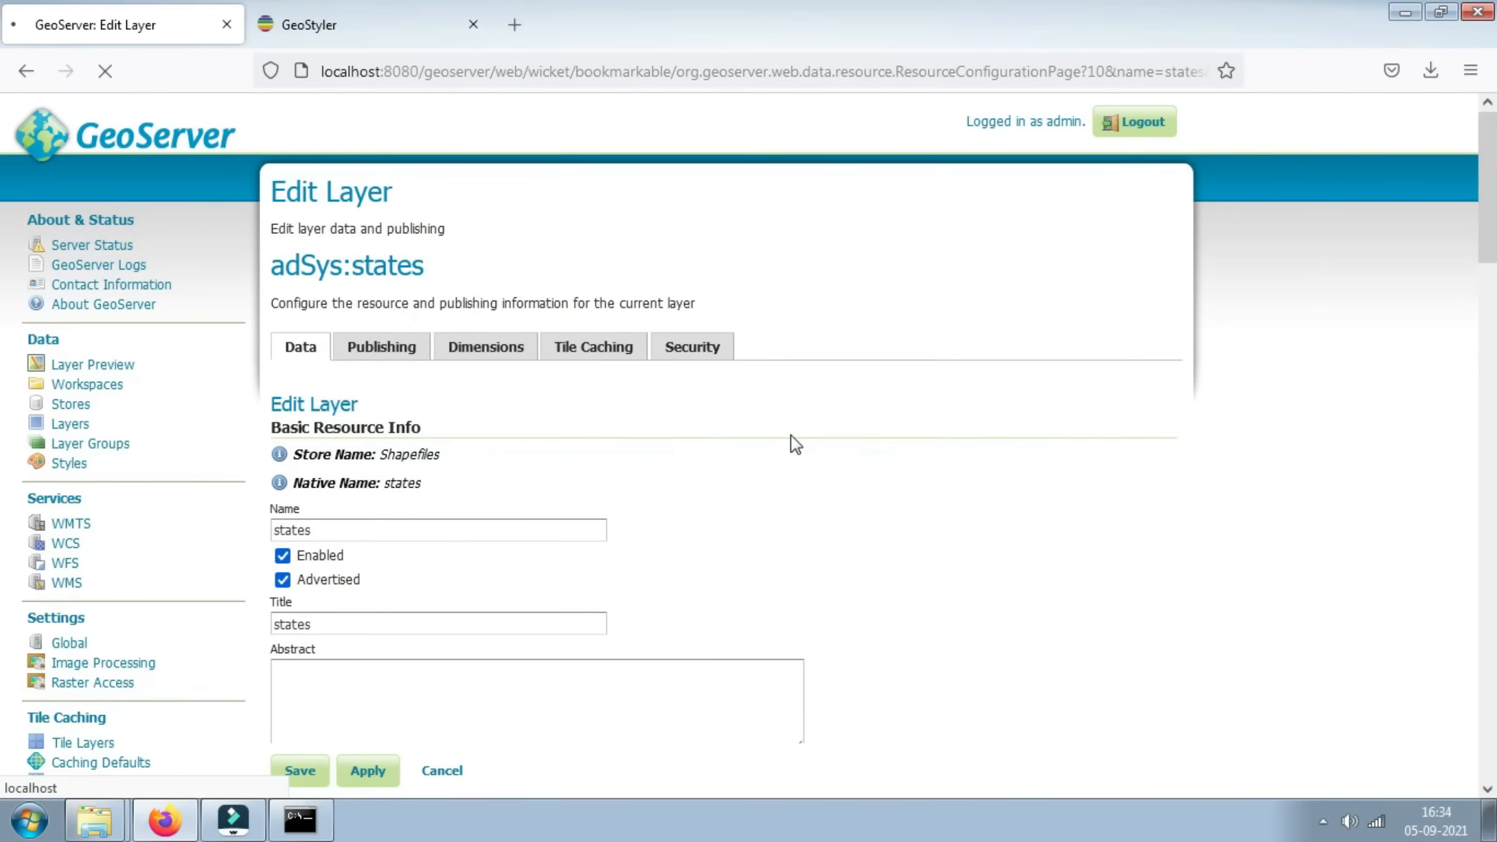
pyautogui.scroll(-10, 834, 472)
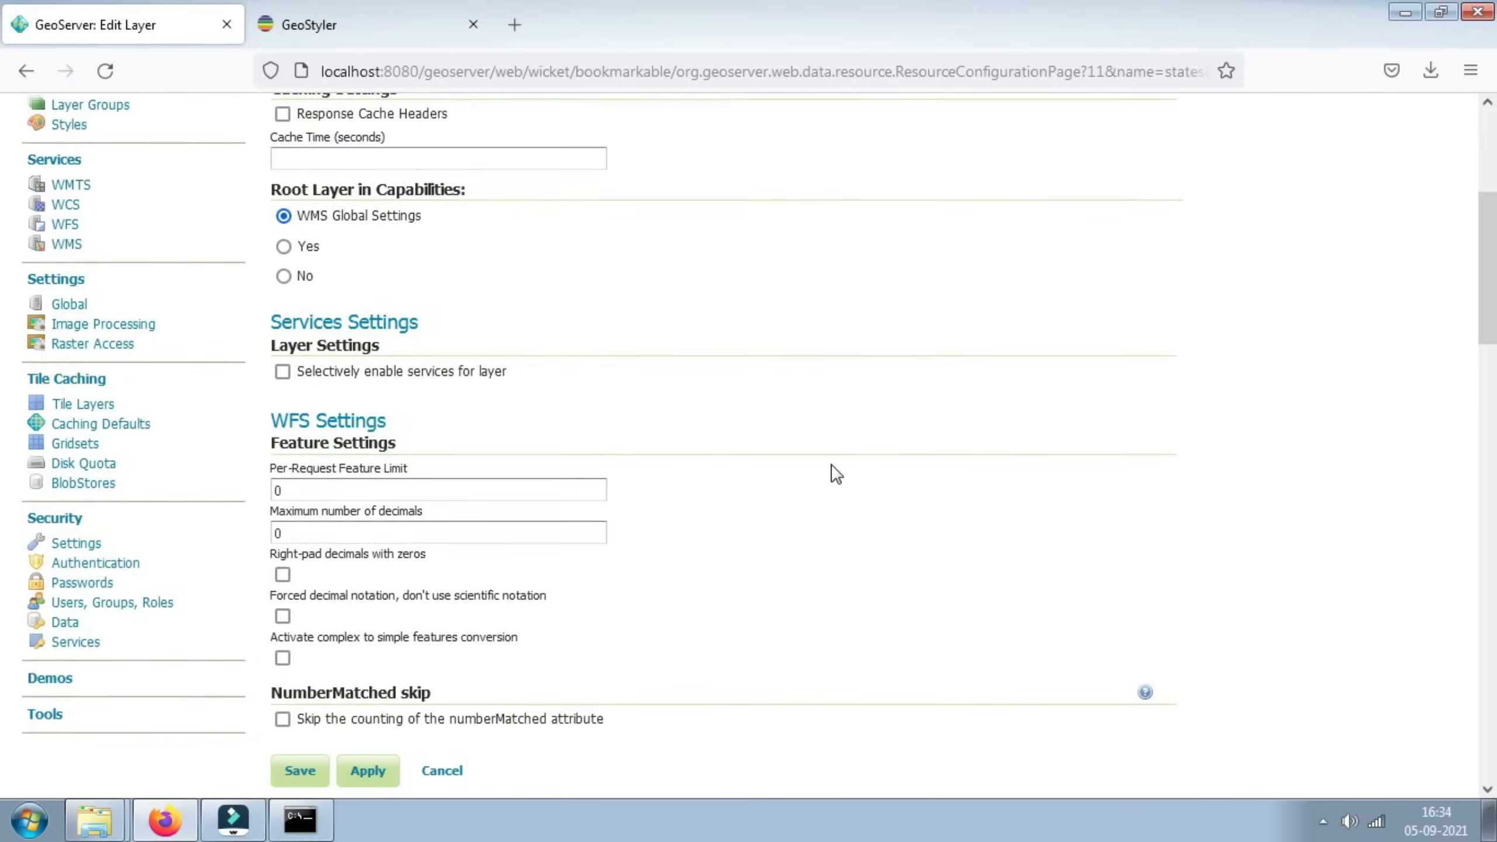
pyautogui.scroll(-3, 832, 472)
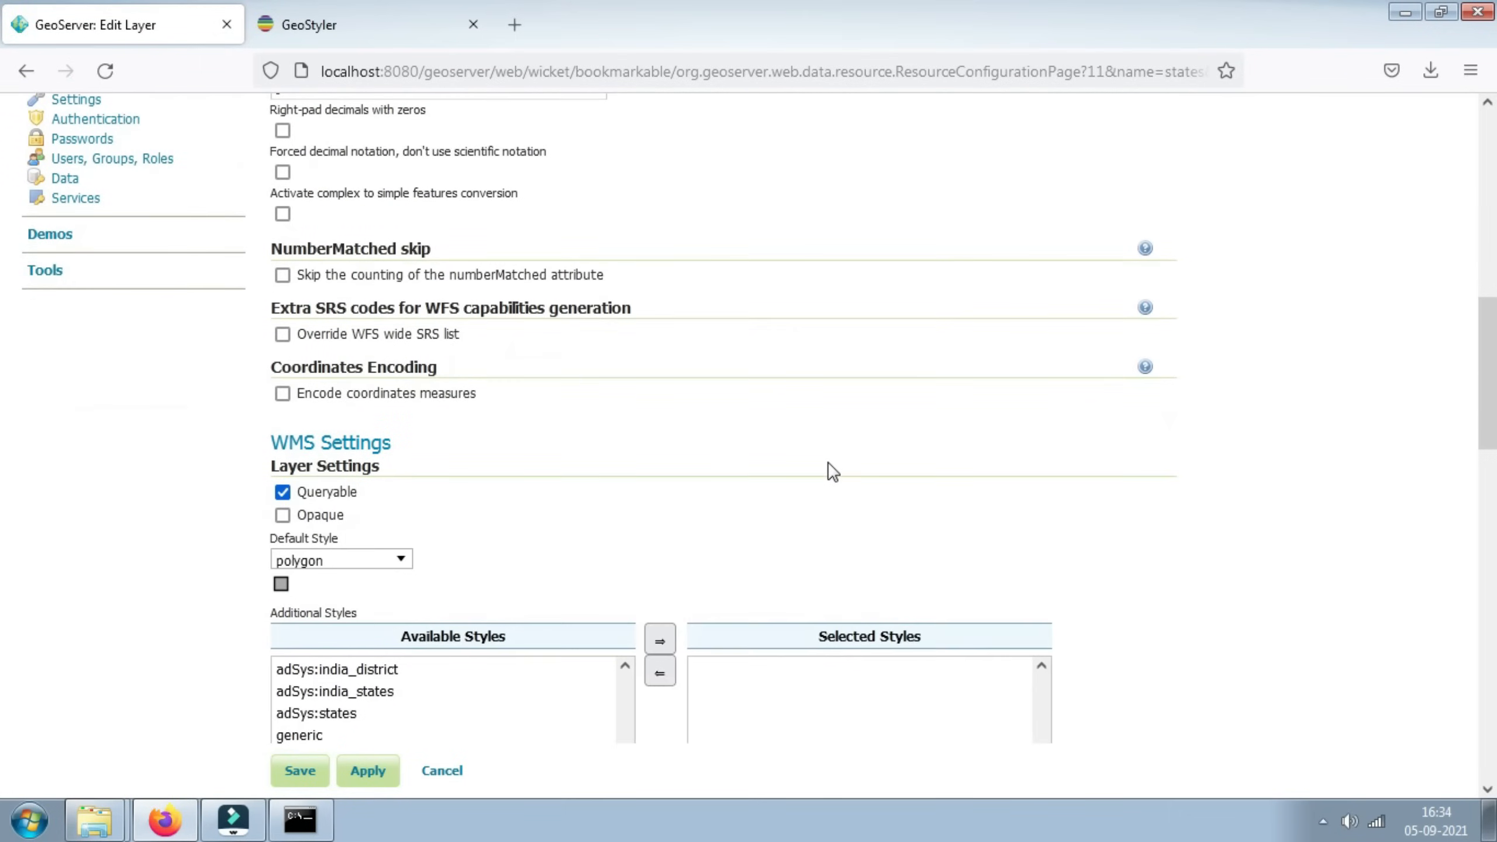
pyautogui.click(347, 565)
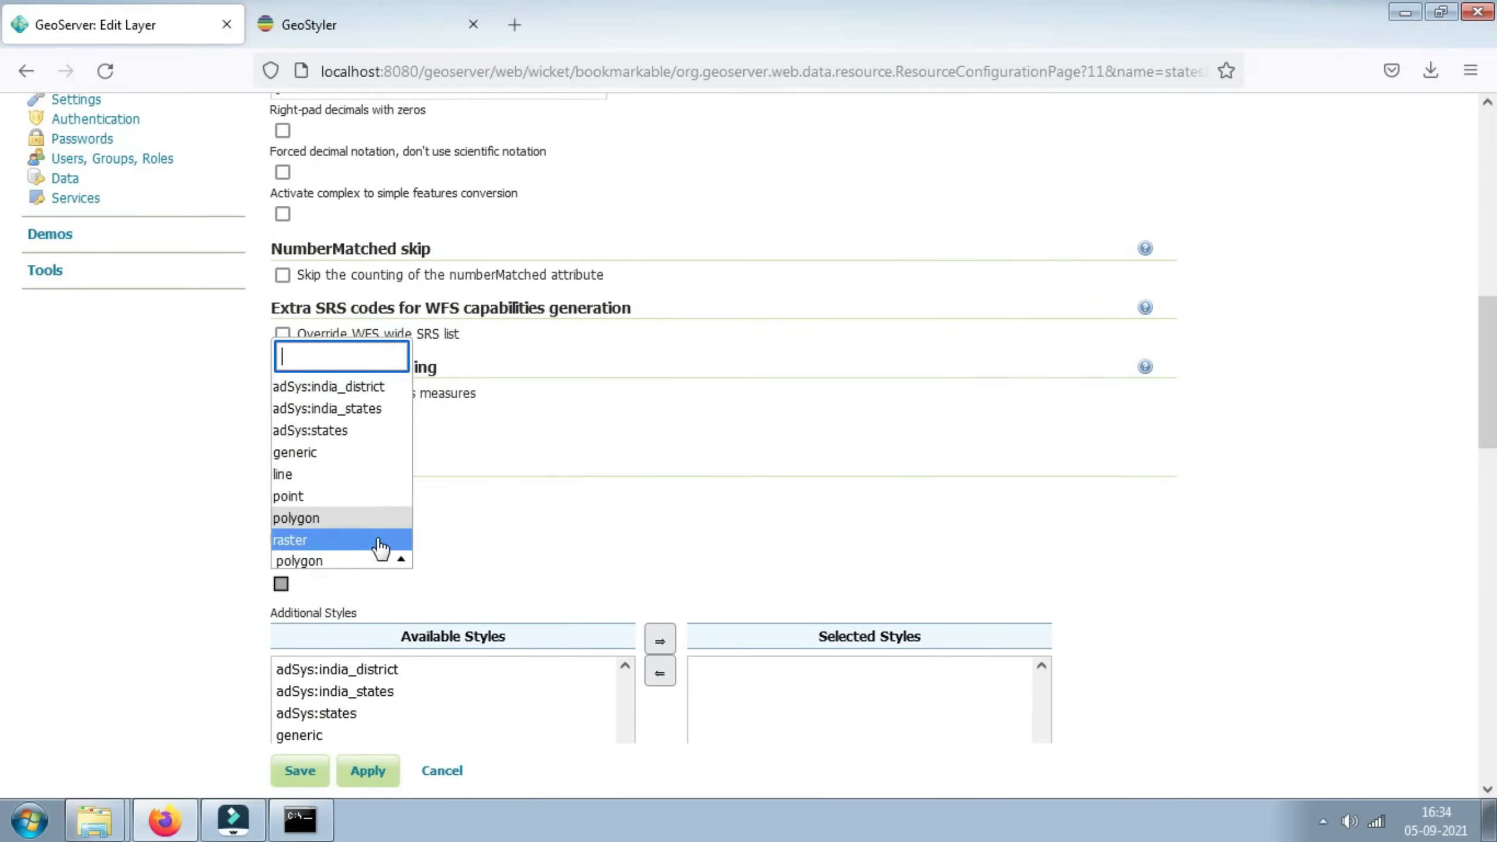
pyautogui.click(354, 430)
pyautogui.scroll(-6, 692, 518)
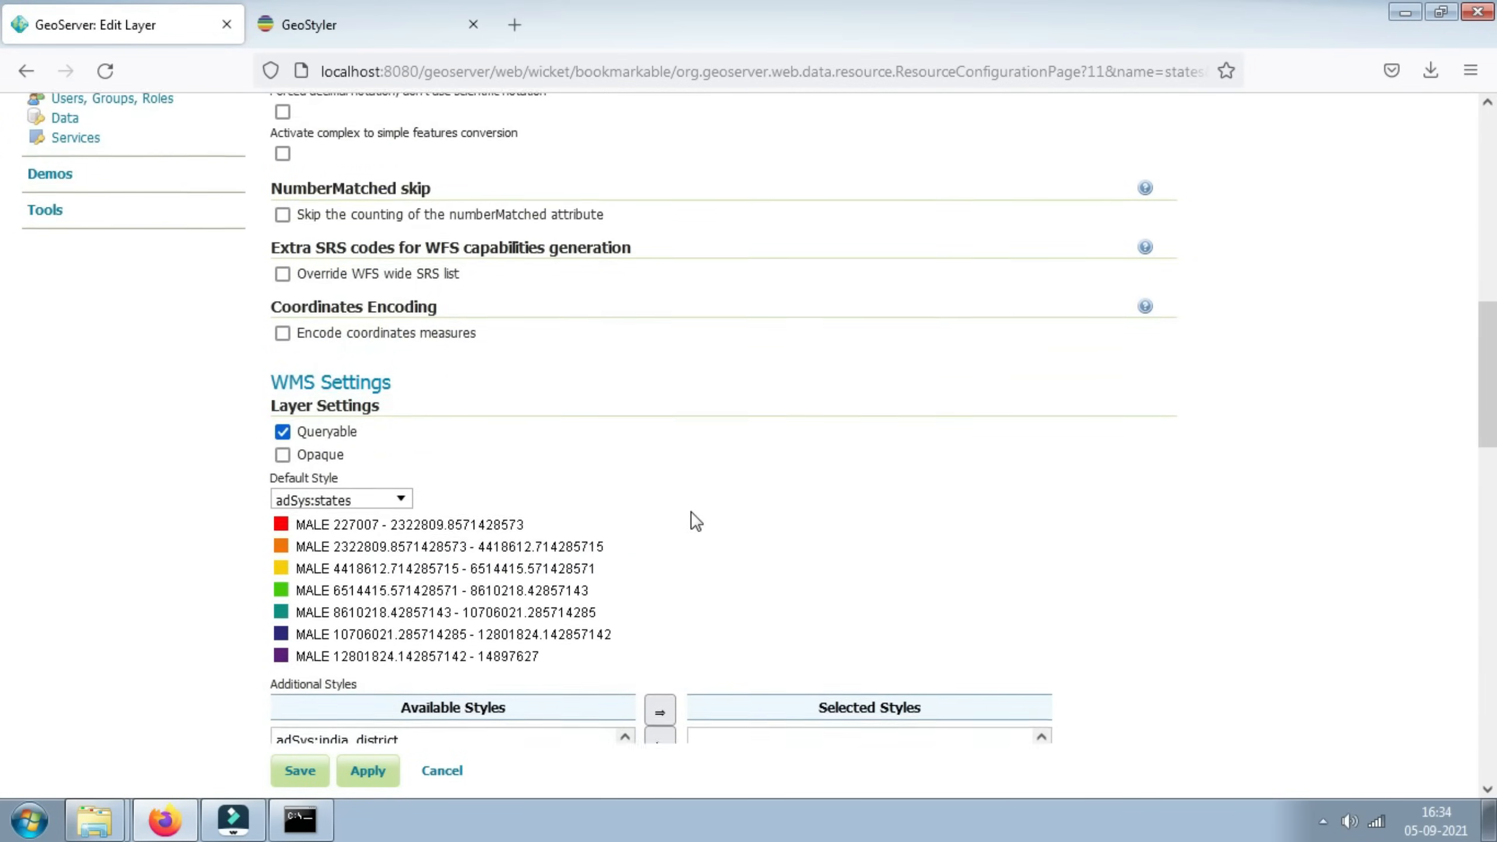
pyautogui.scroll(-2, 361, 692)
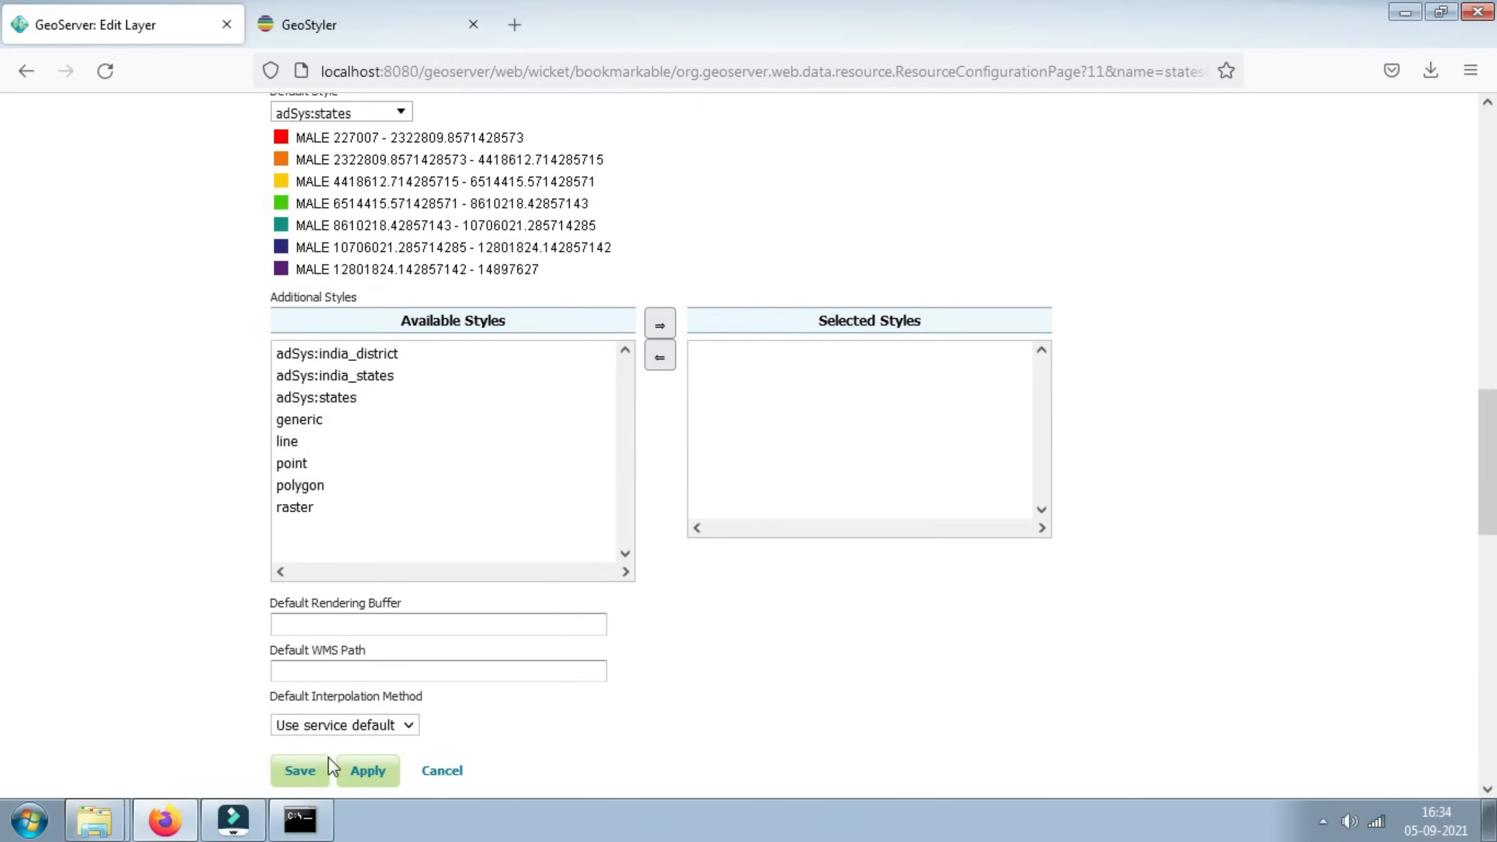
pyautogui.click(297, 770)
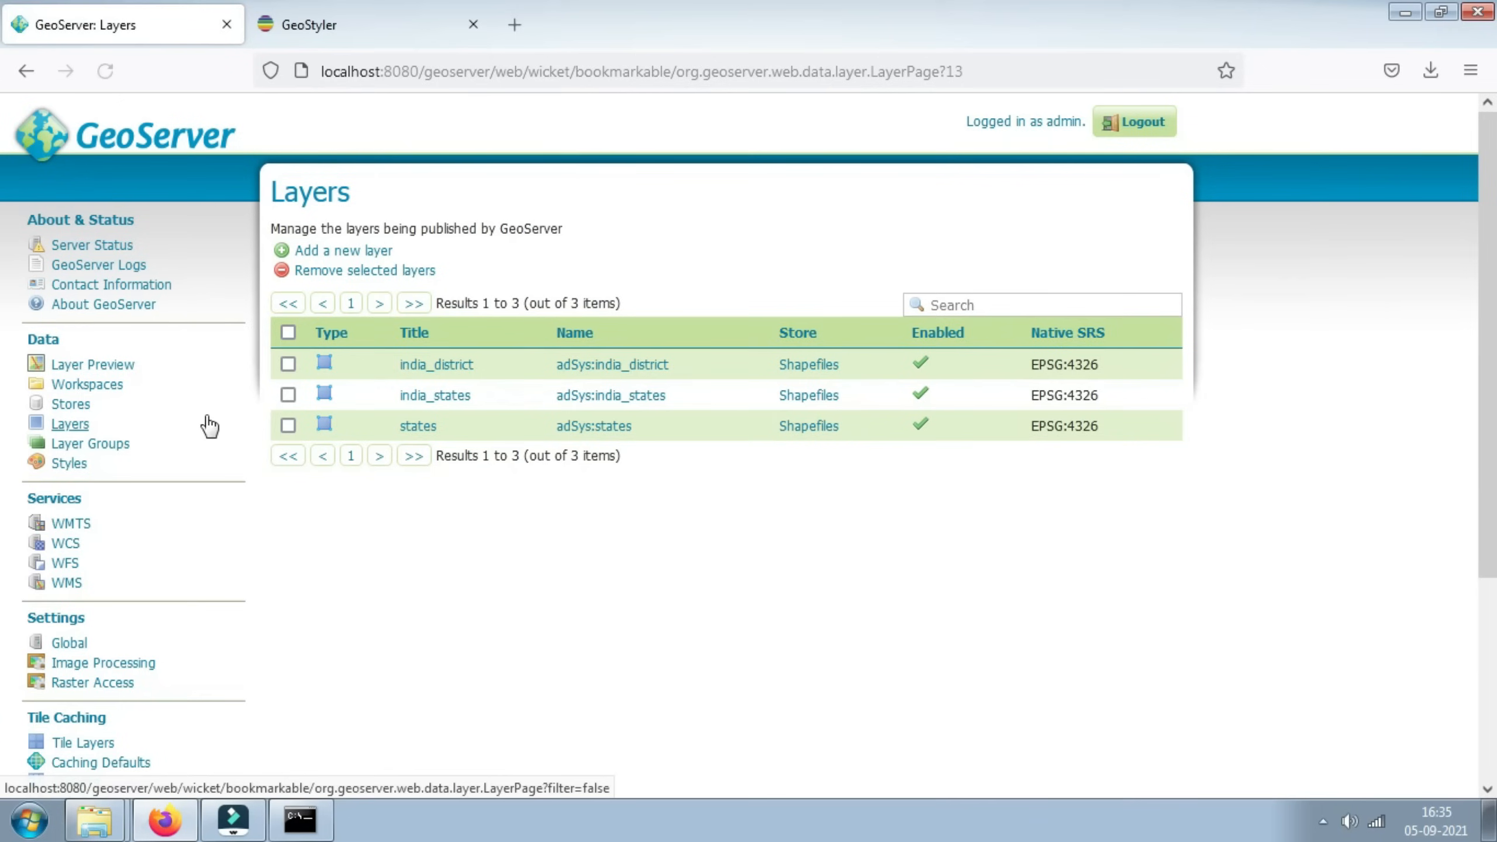
# Step: Preview the adSys:states layer in OpenLayers and return to GeoServer's layer preview list
pyautogui.click(97, 366)
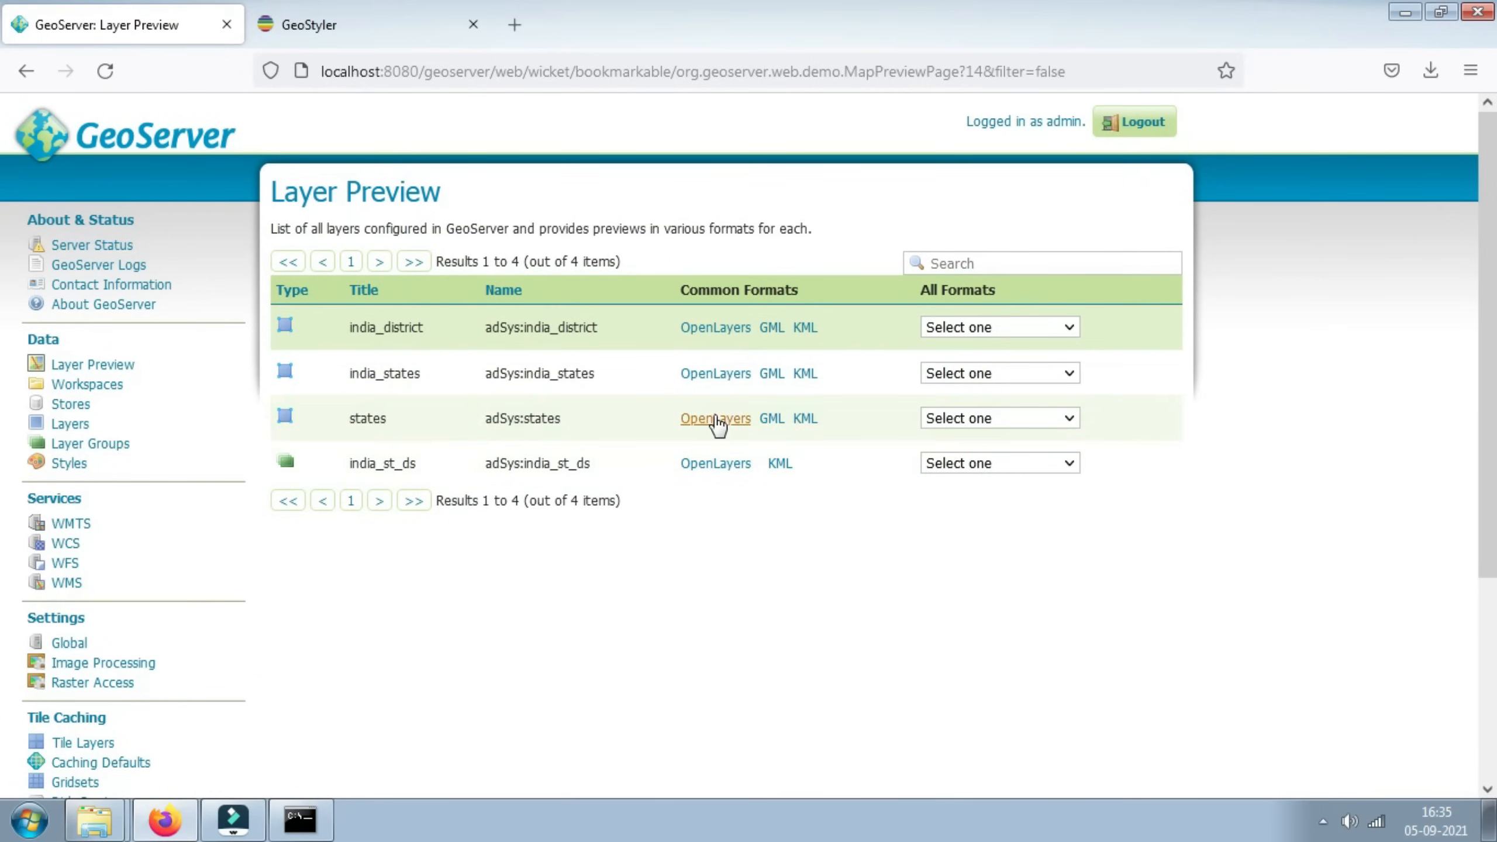
pyautogui.click(710, 420)
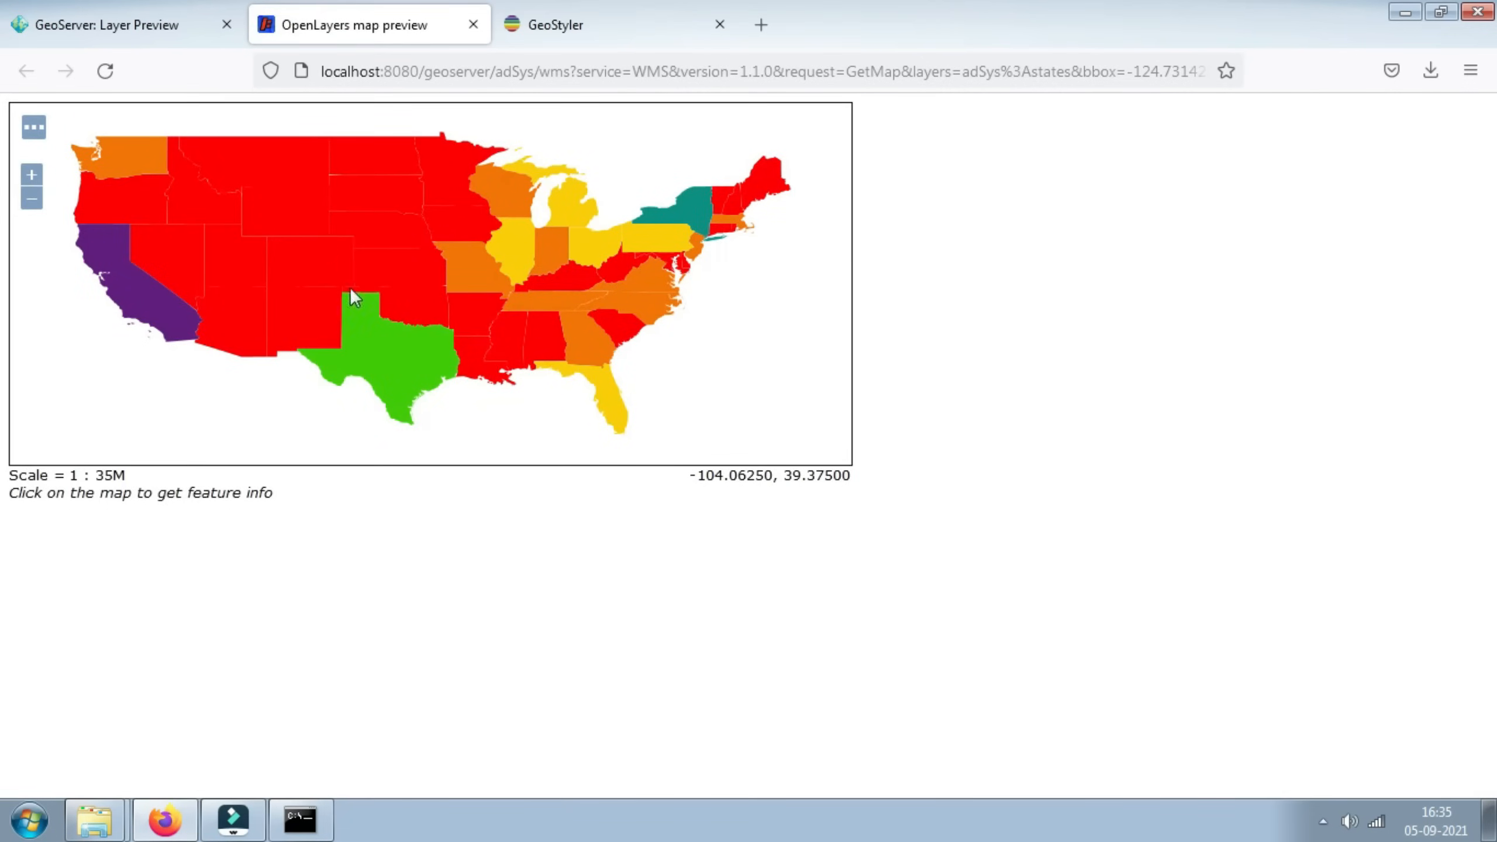
pyautogui.click(133, 31)
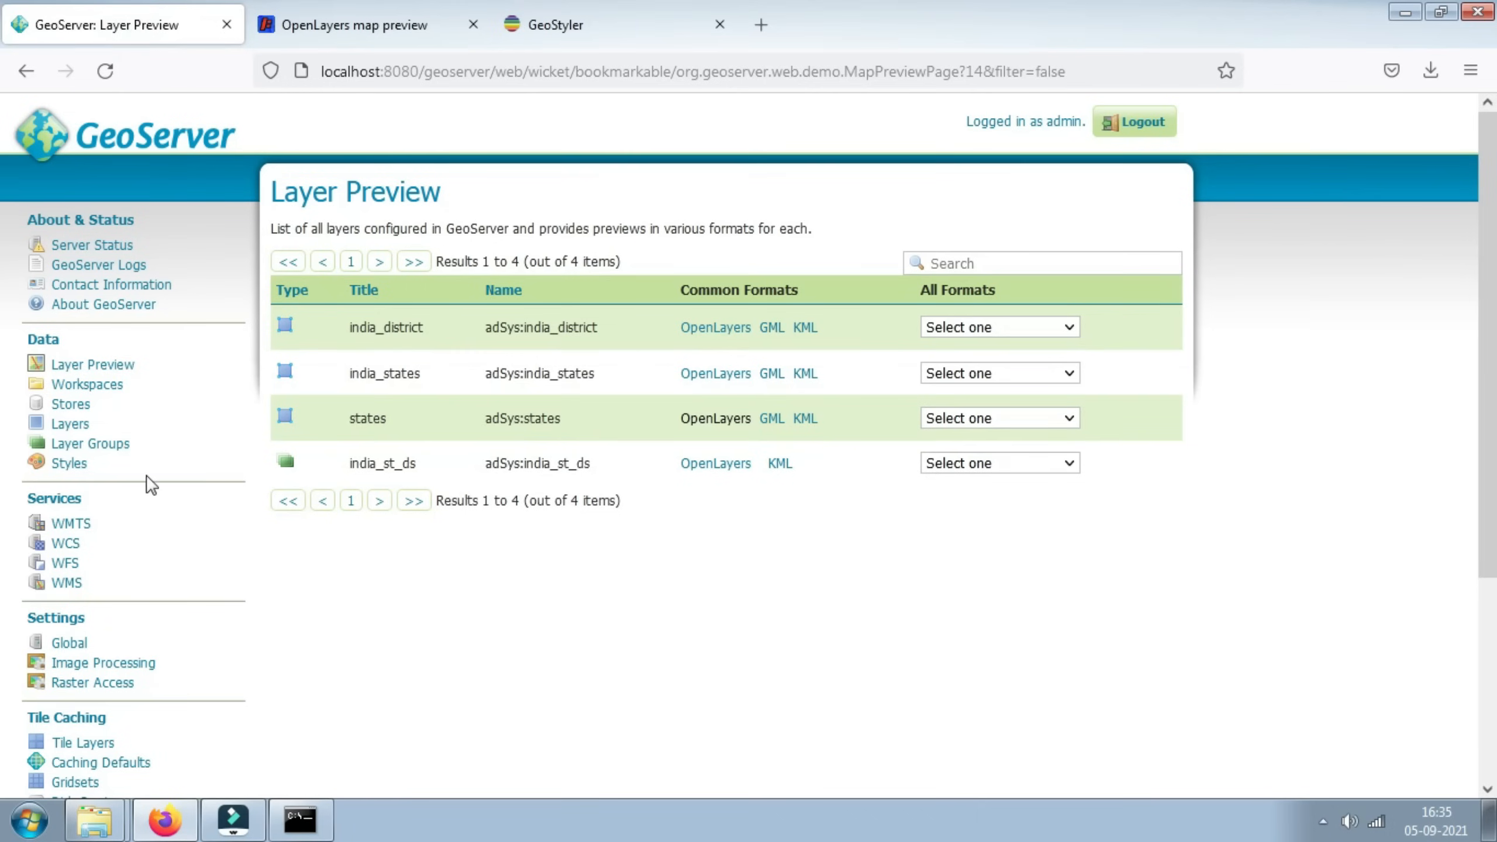
# Step: Open the adSys:states style for editing and show its rule table in GeoStyler
pyautogui.click(64, 465)
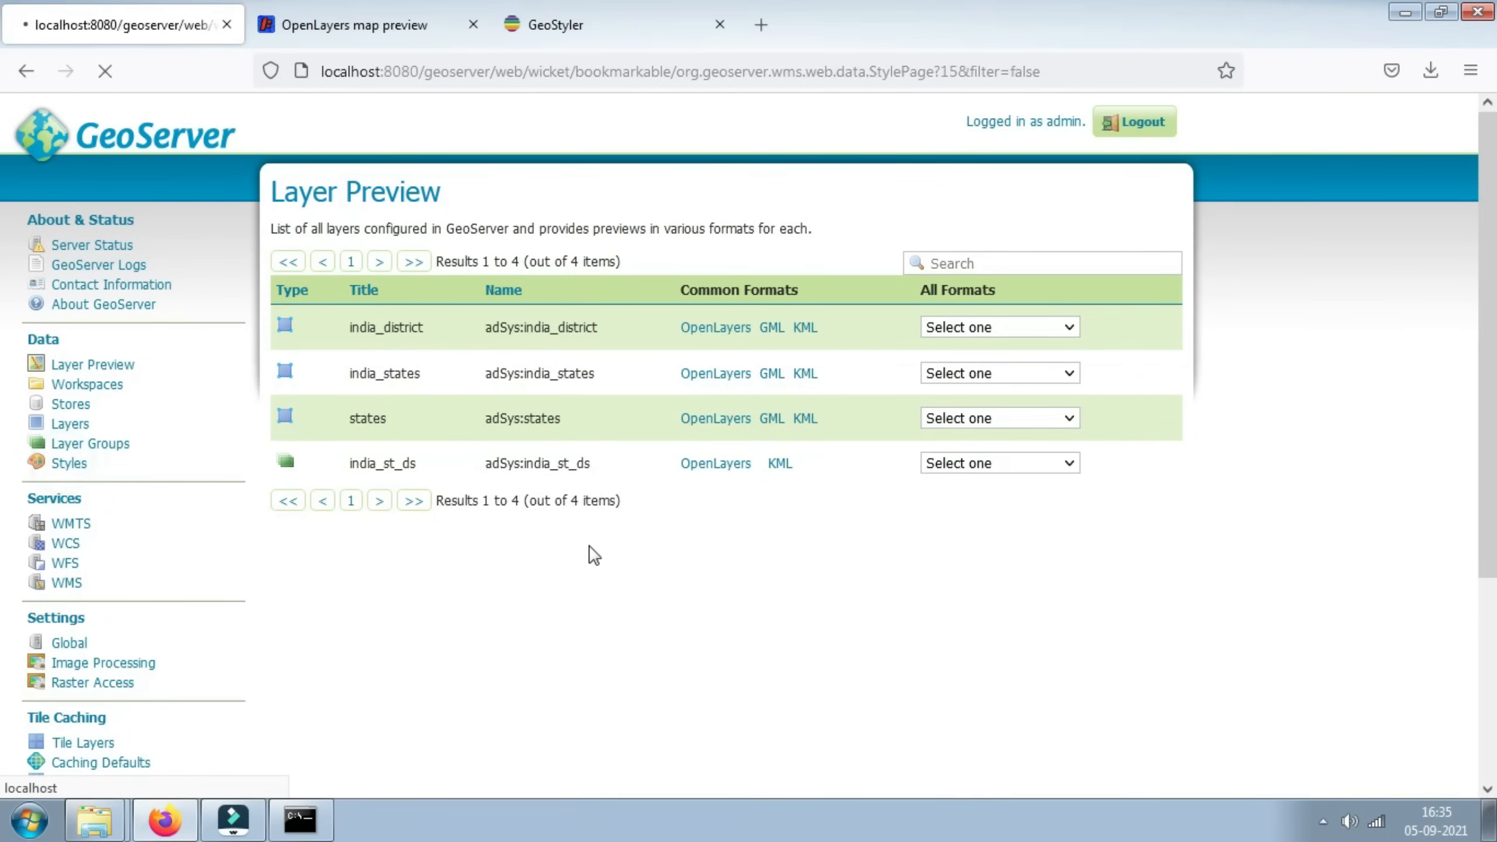
pyautogui.click(333, 580)
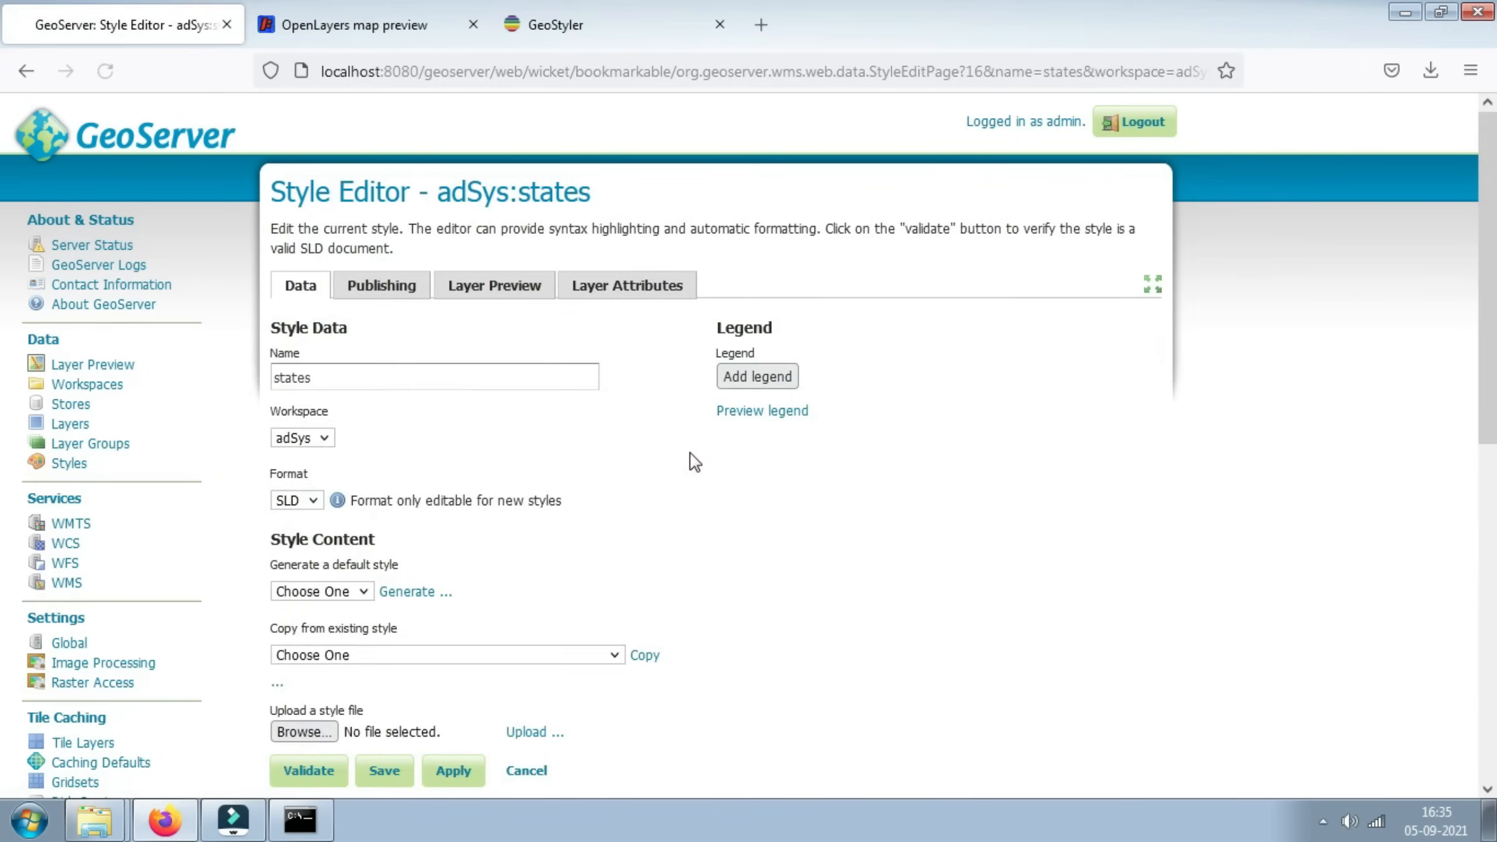
pyautogui.scroll(-10, 885, 485)
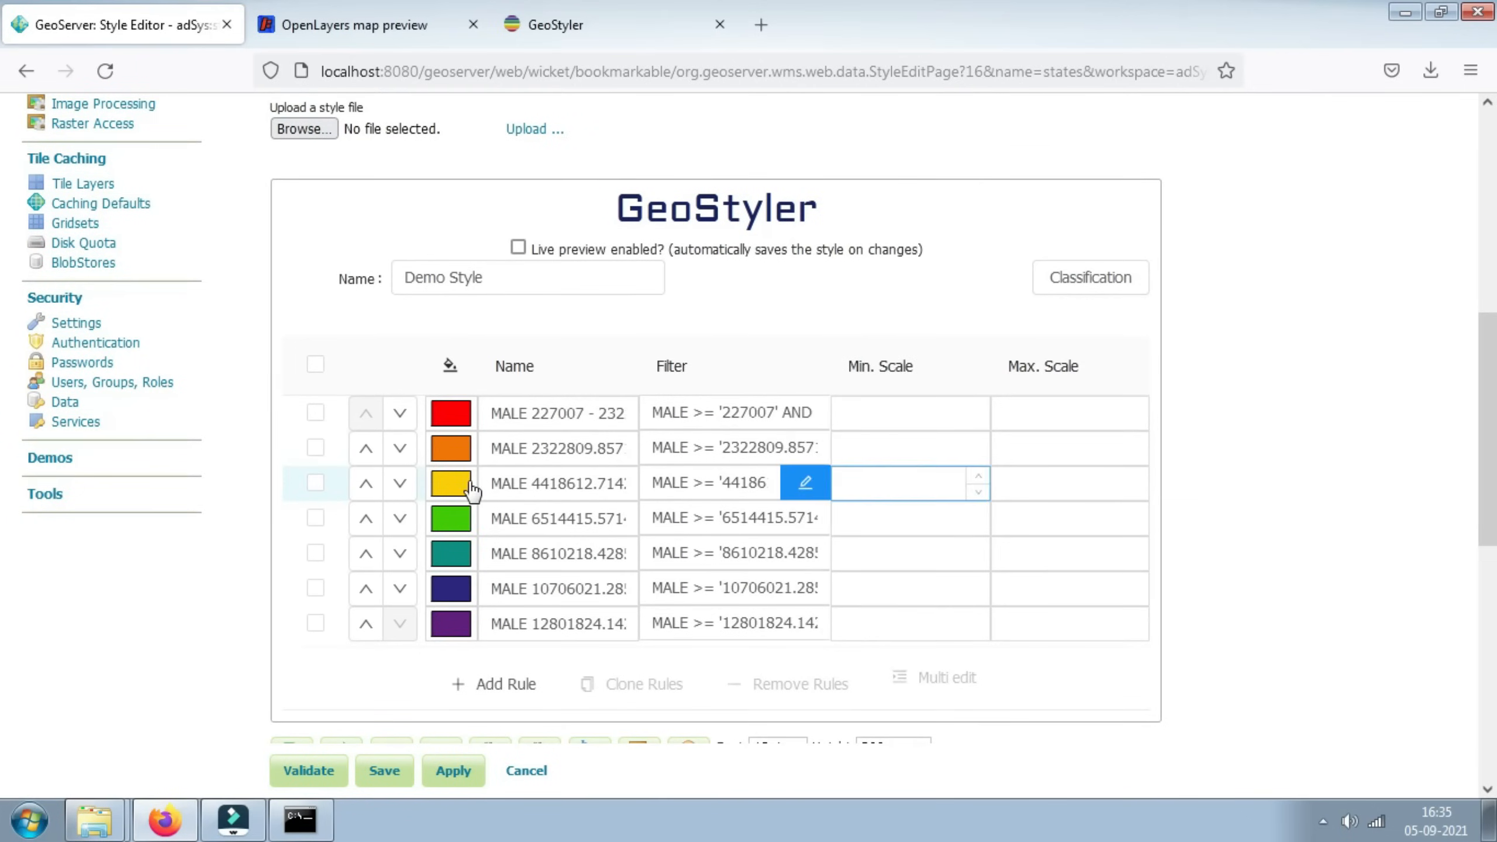
# Step: Change the first MALE rule's fill colour to a pale pinkish red and show the style's layer preview
pyautogui.click(464, 419)
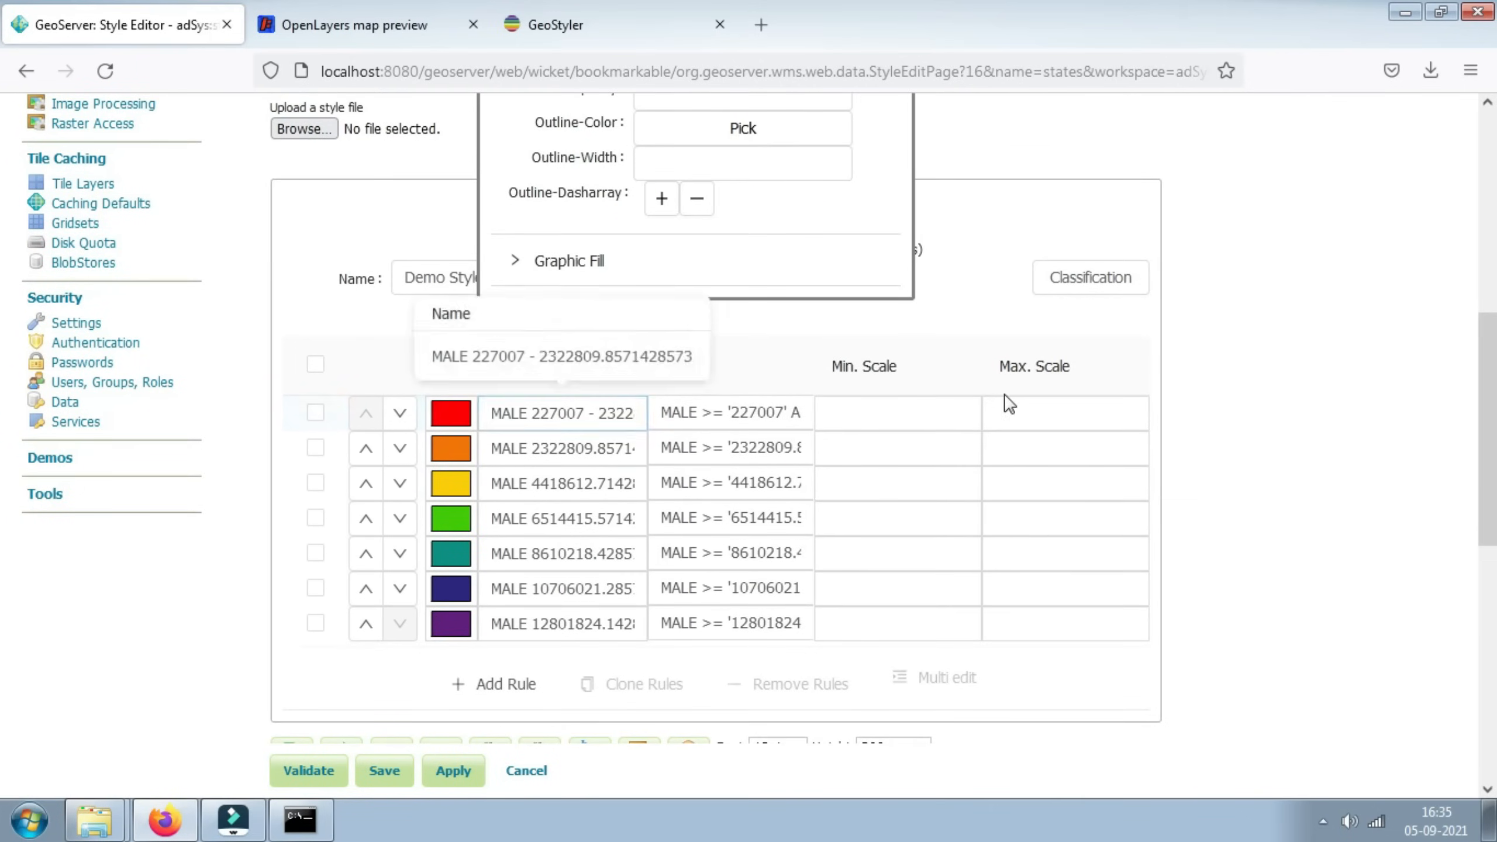
pyautogui.scroll(2, 1009, 406)
pyautogui.click(775, 188)
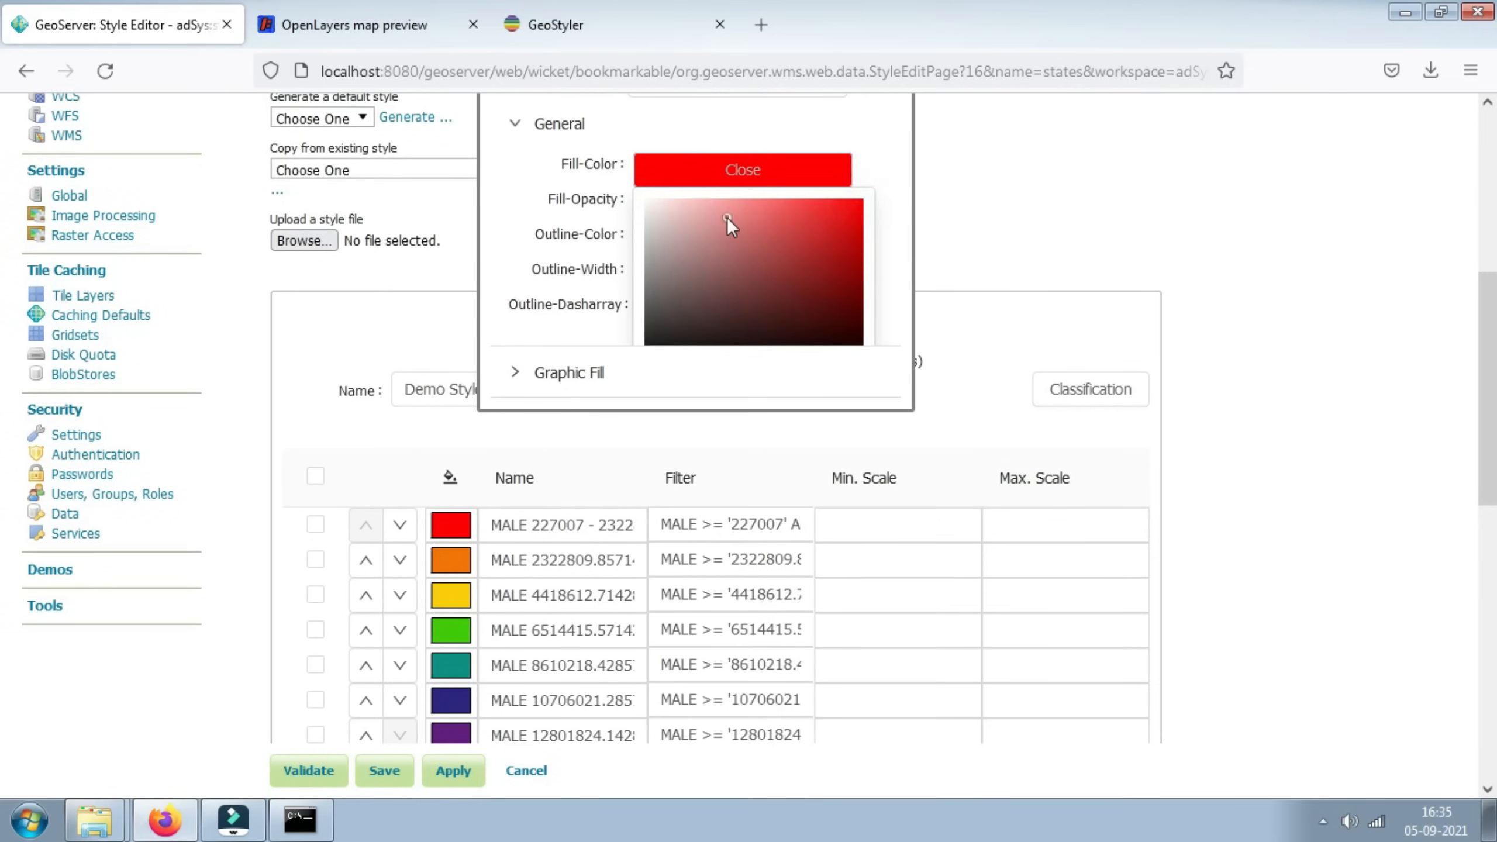
pyautogui.click(711, 213)
pyautogui.scroll(6, 1079, 318)
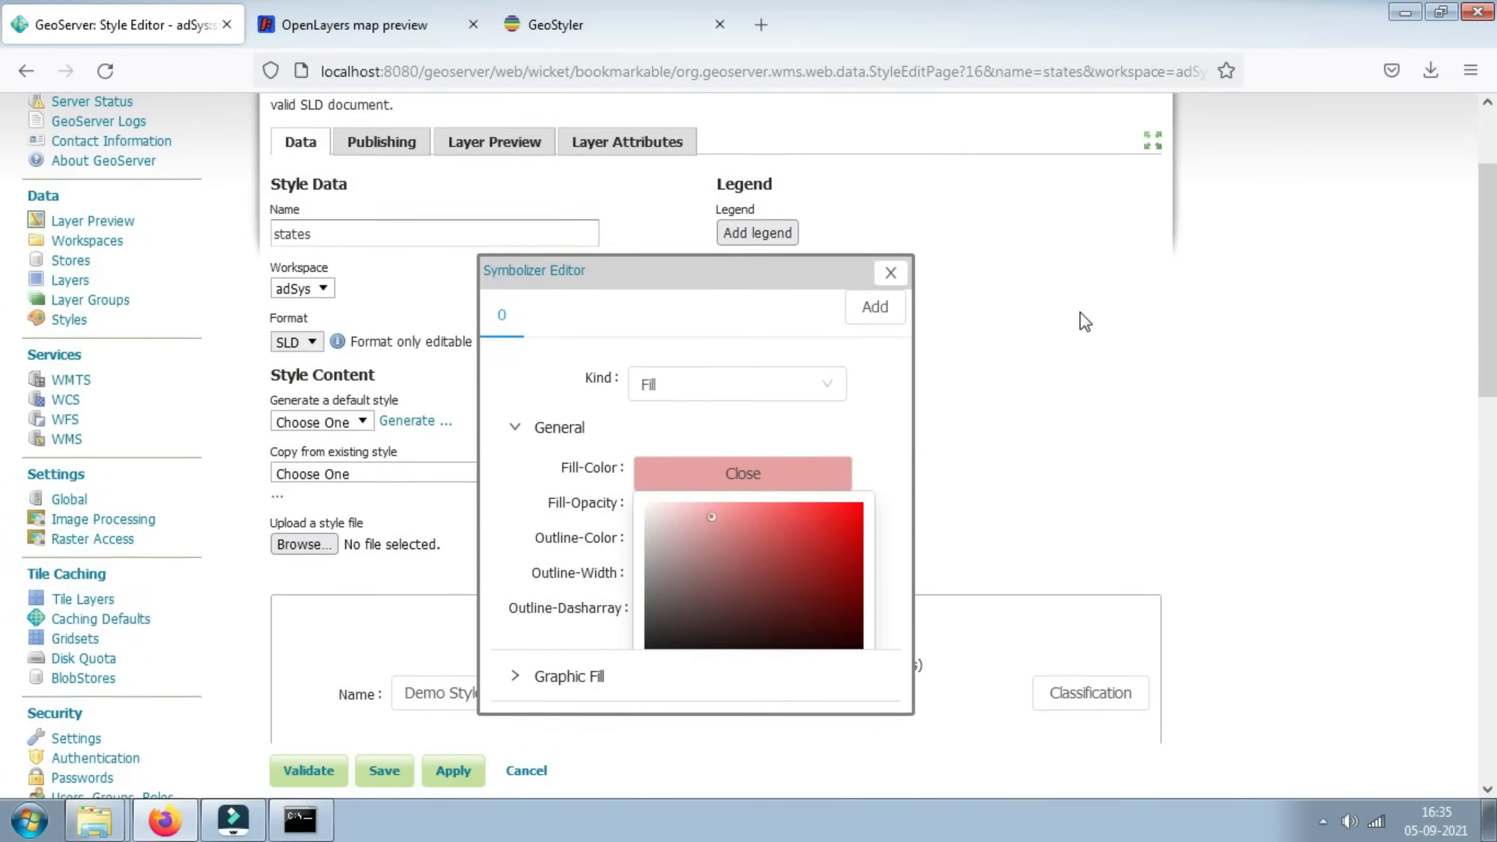
pyautogui.click(890, 304)
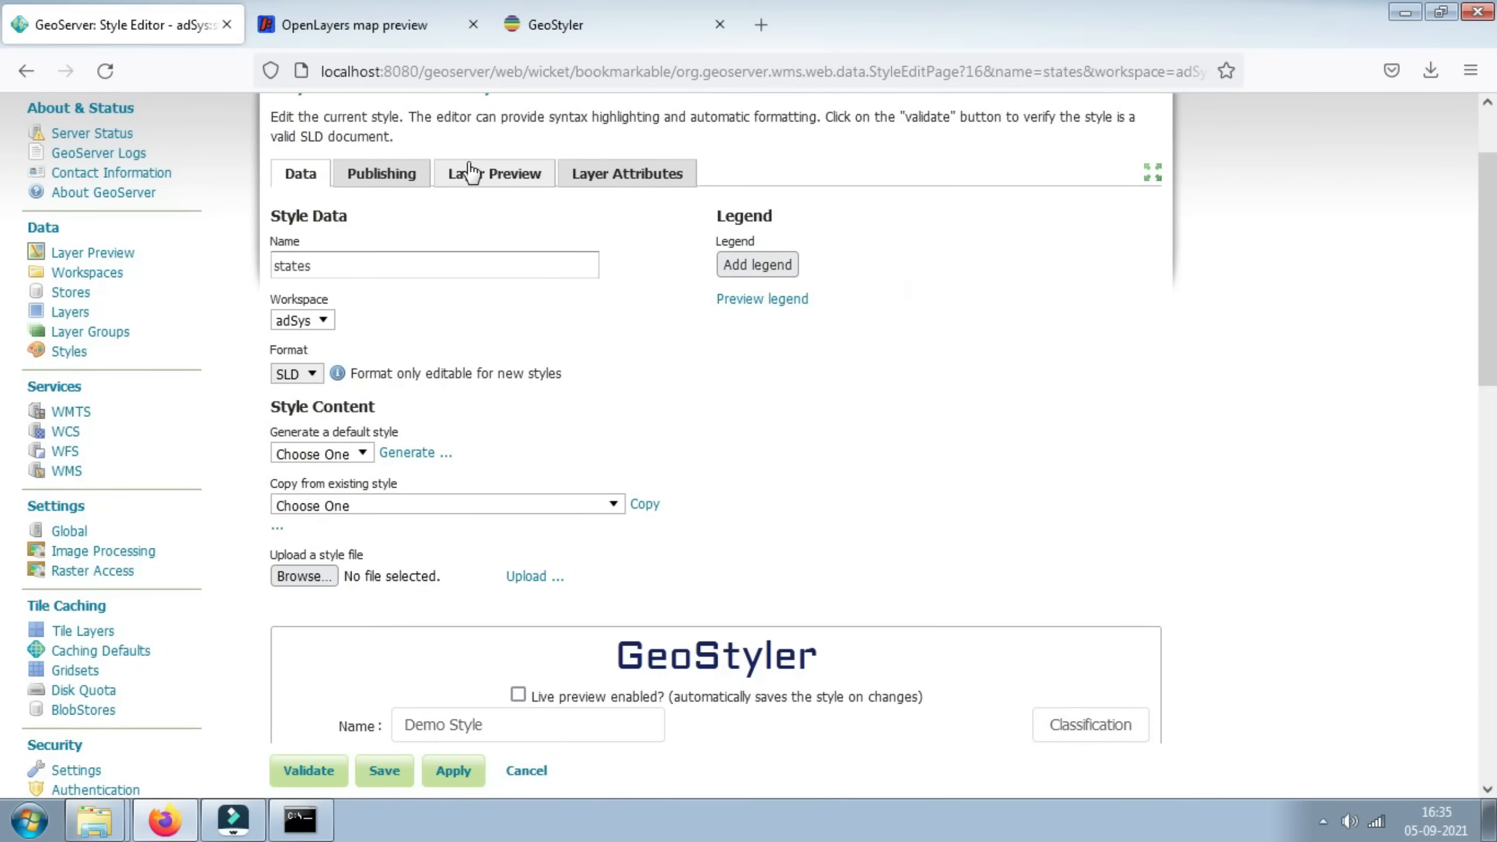
pyautogui.click(471, 173)
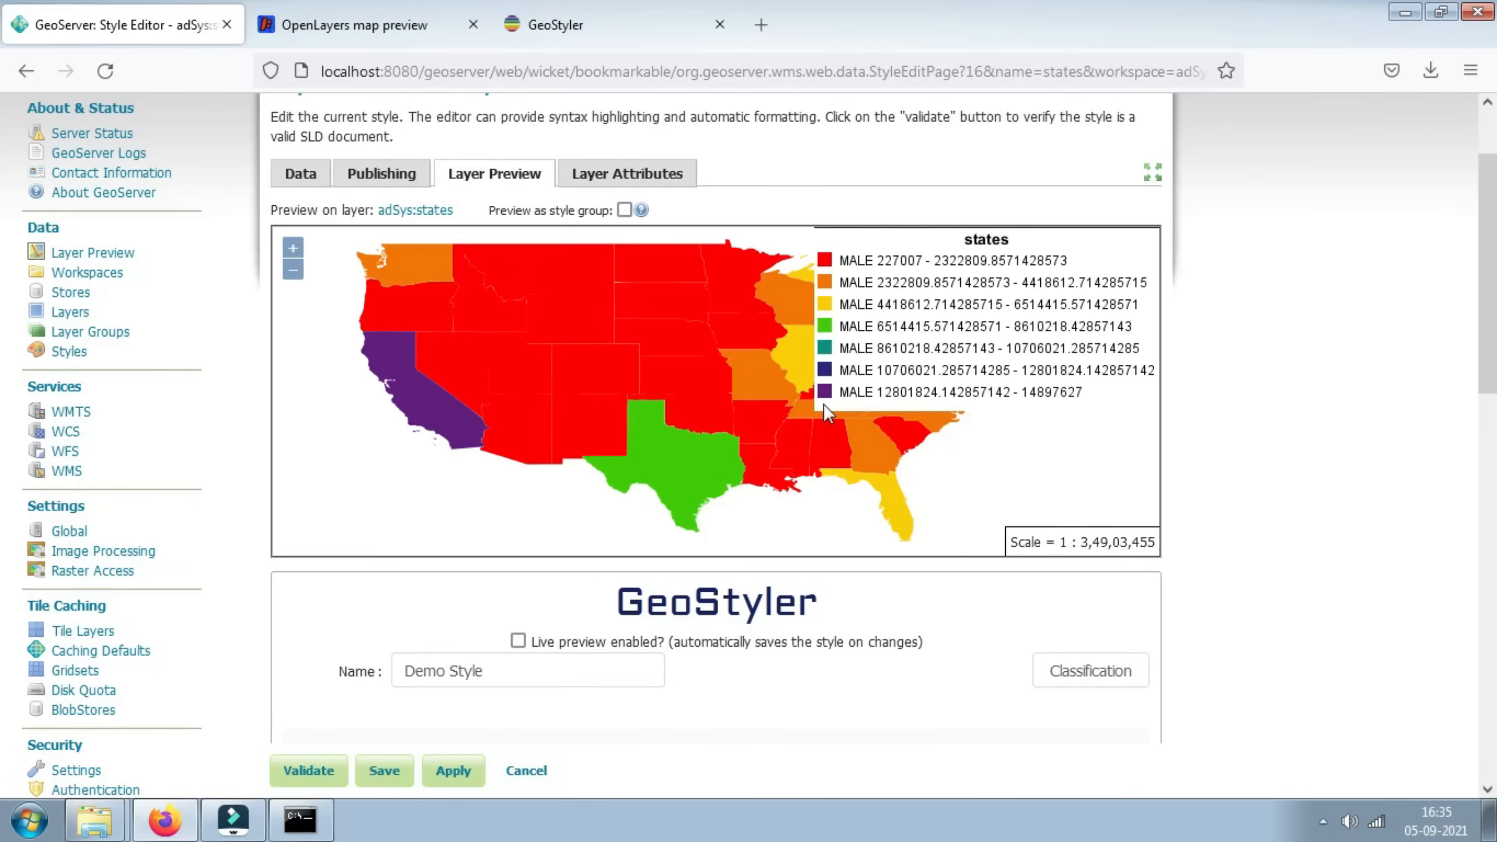
# Step: Recentre the states map in the layer preview and enable GeoStyler's live preview with automatic saving
pyautogui.scroll(-1, 1028, 491)
pyautogui.scroll(1, 852, 478)
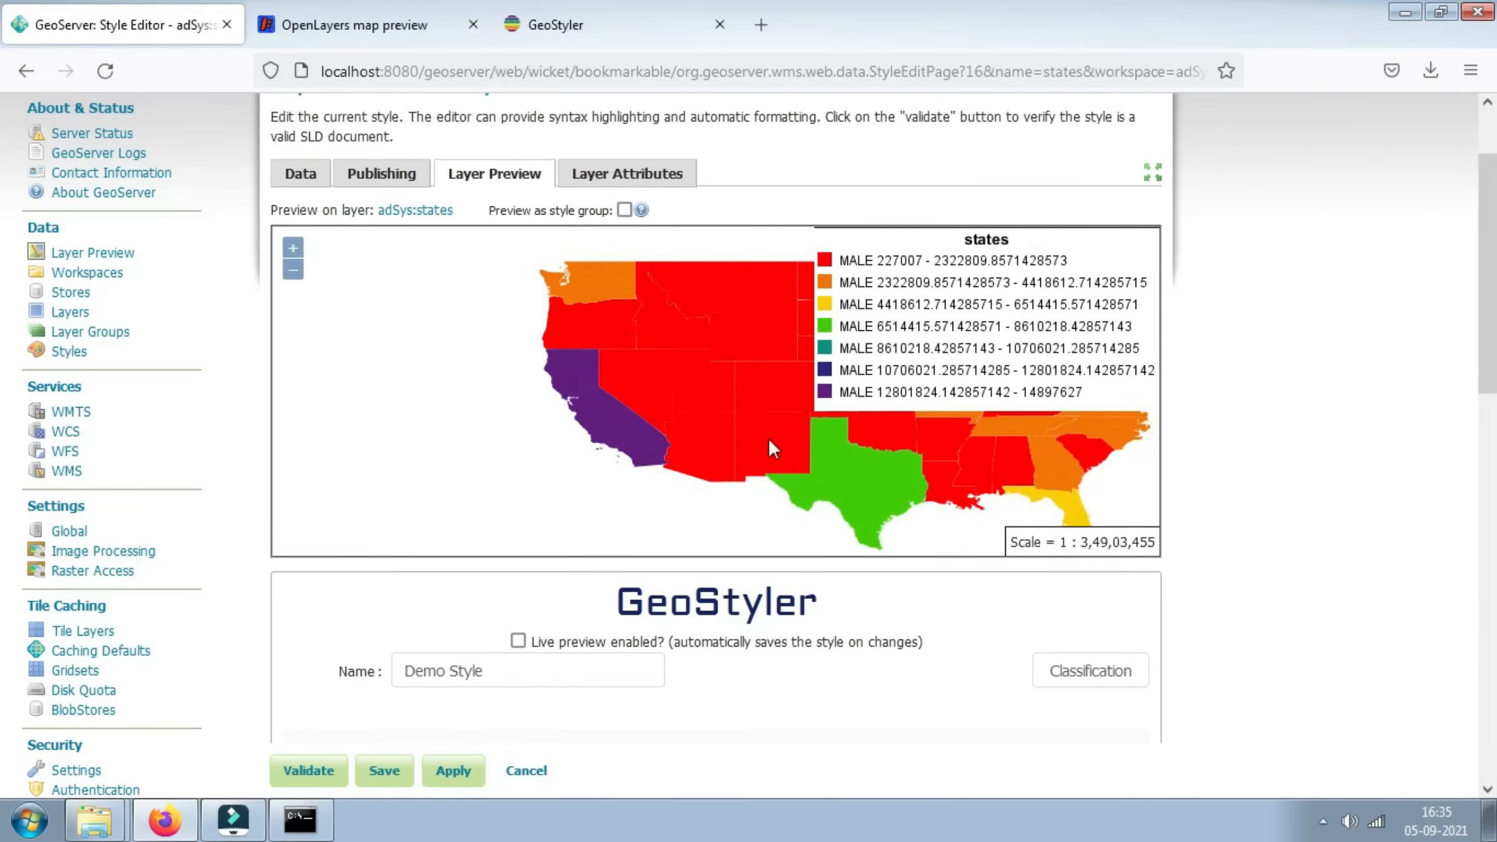
pyautogui.moveTo(770, 441); pyautogui.dragTo(622, 436)
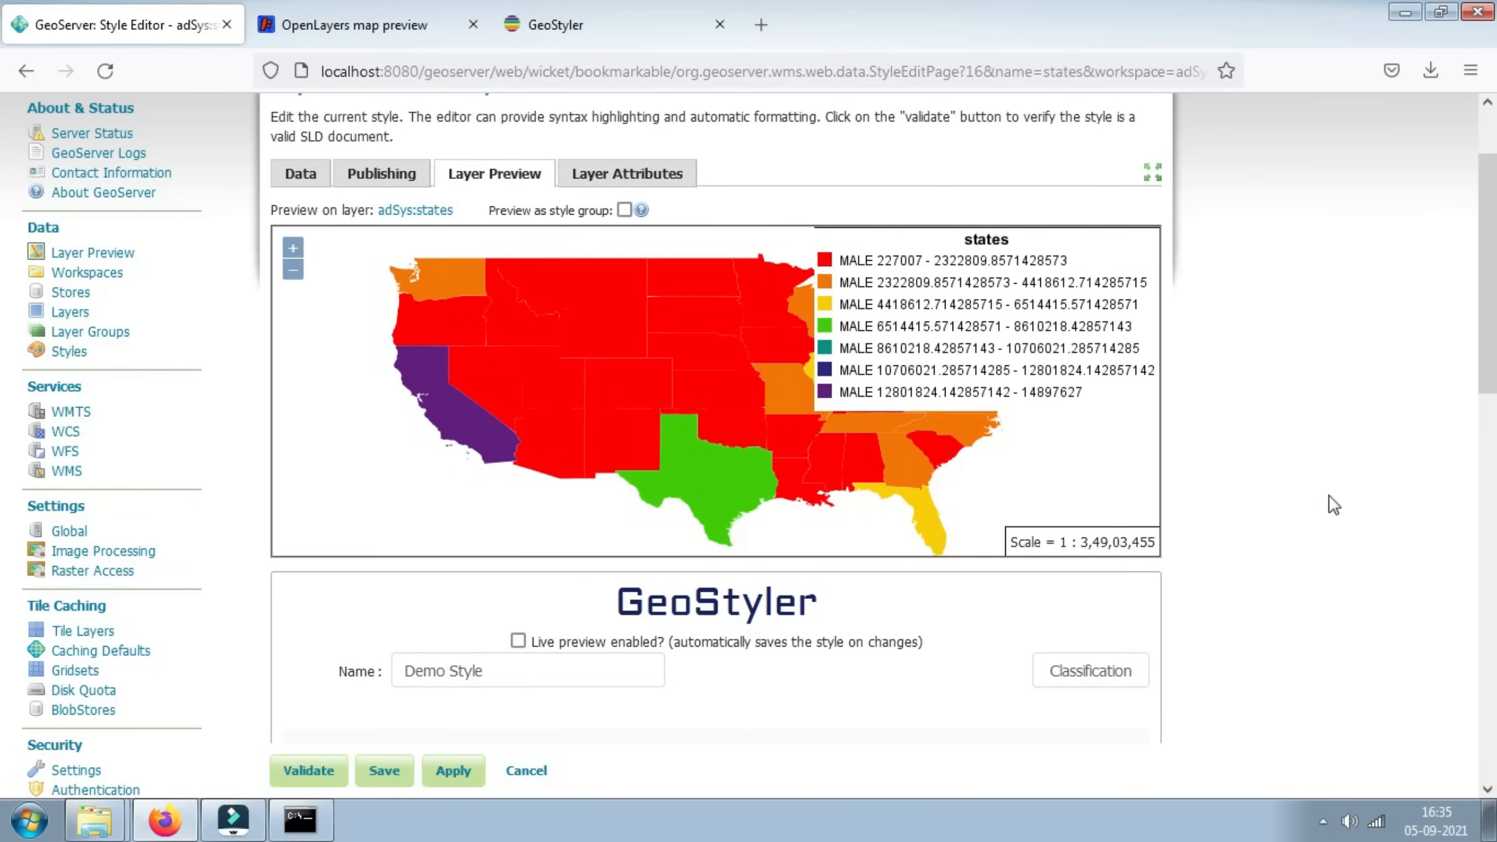
pyautogui.scroll(-4, 1400, 418)
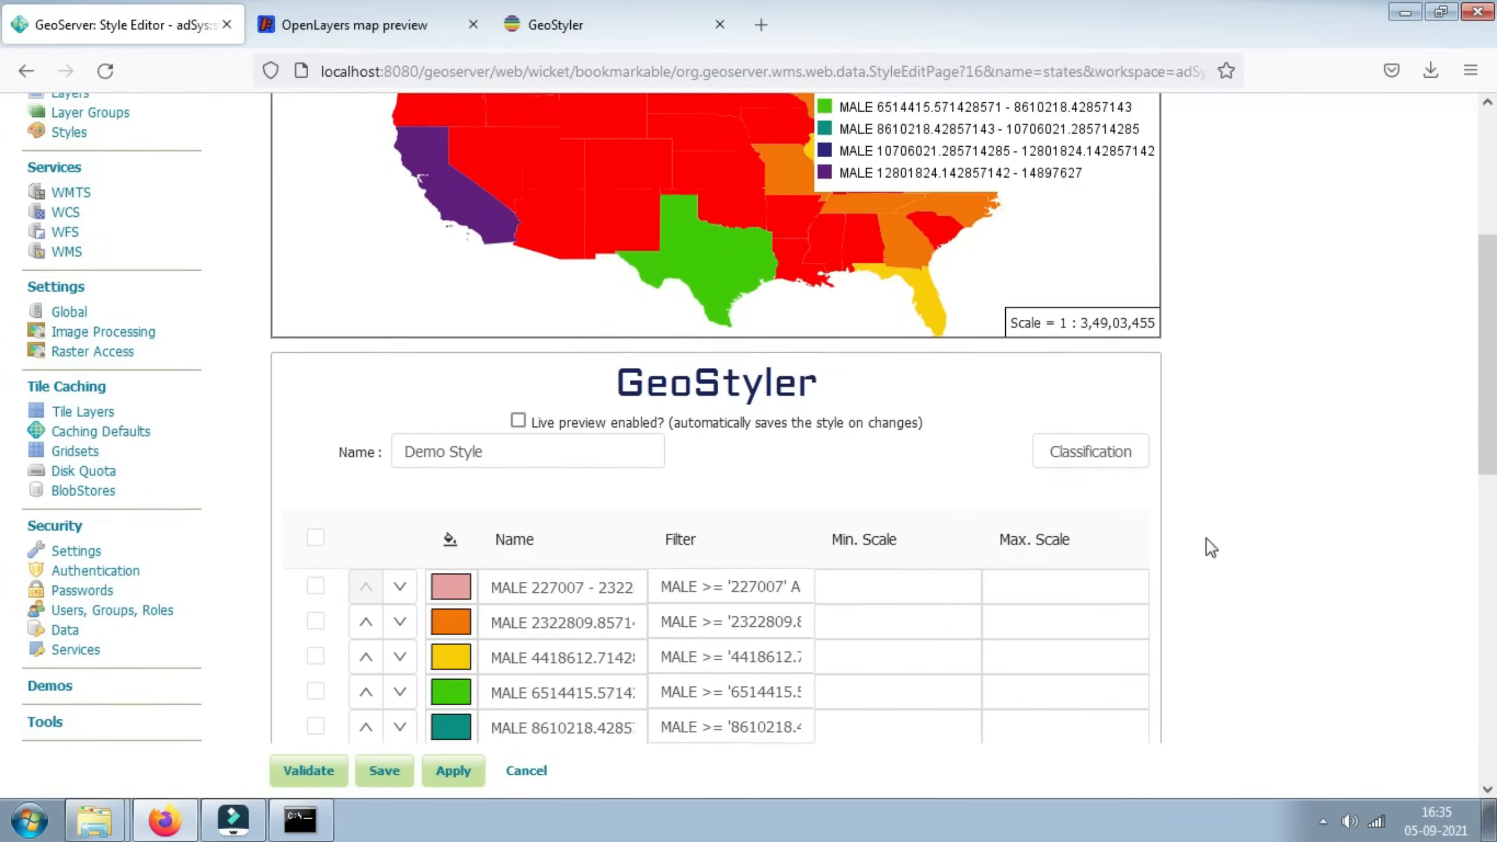
pyautogui.click(518, 416)
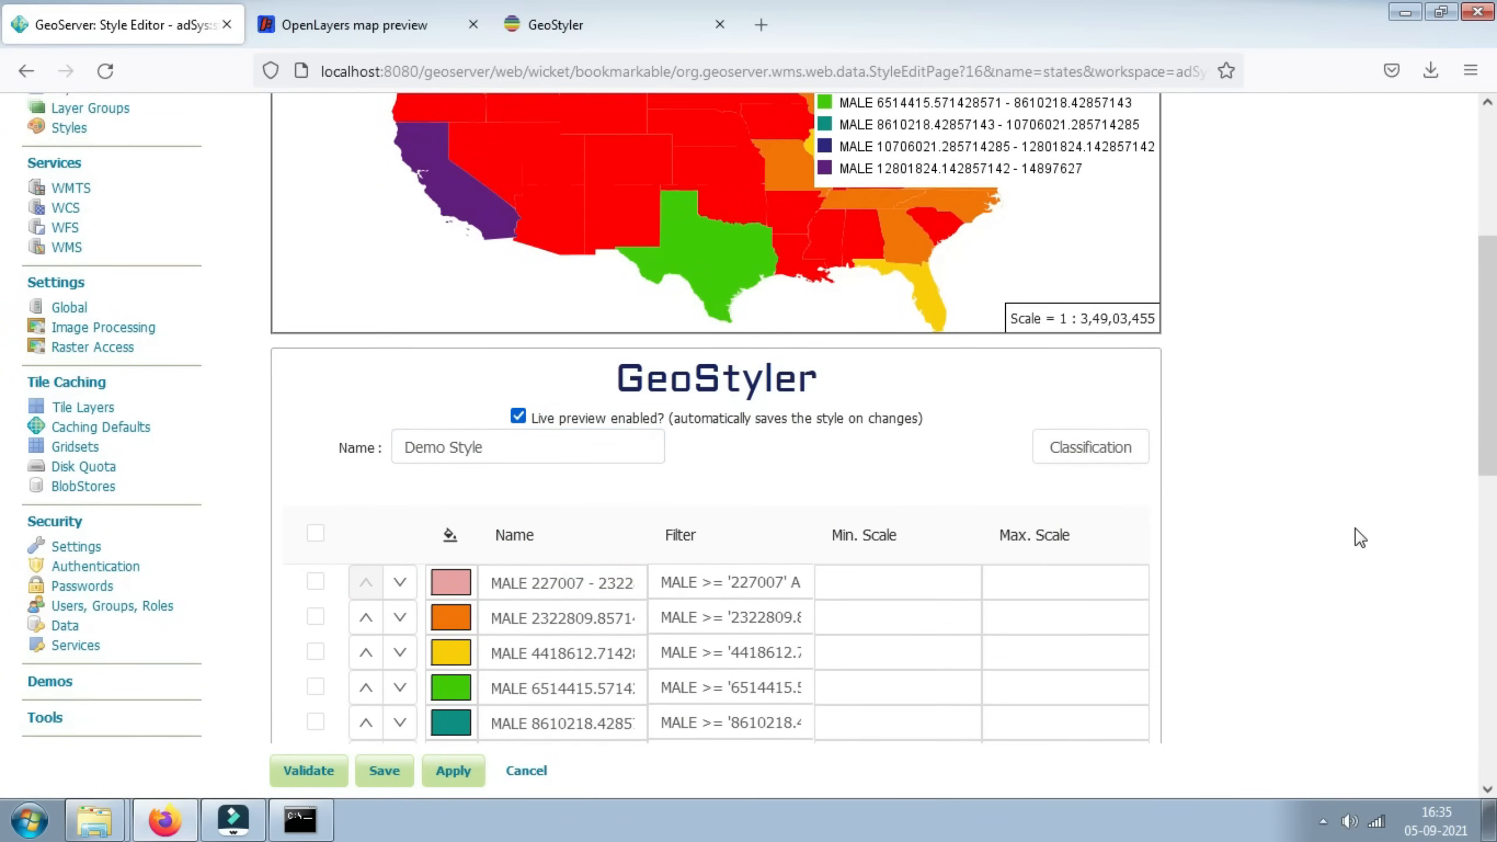
# Step: Adjust the first MALE rule's fill colour to a light salmon pink in the Symbolizer Editor
pyautogui.scroll(2, 1330, 535)
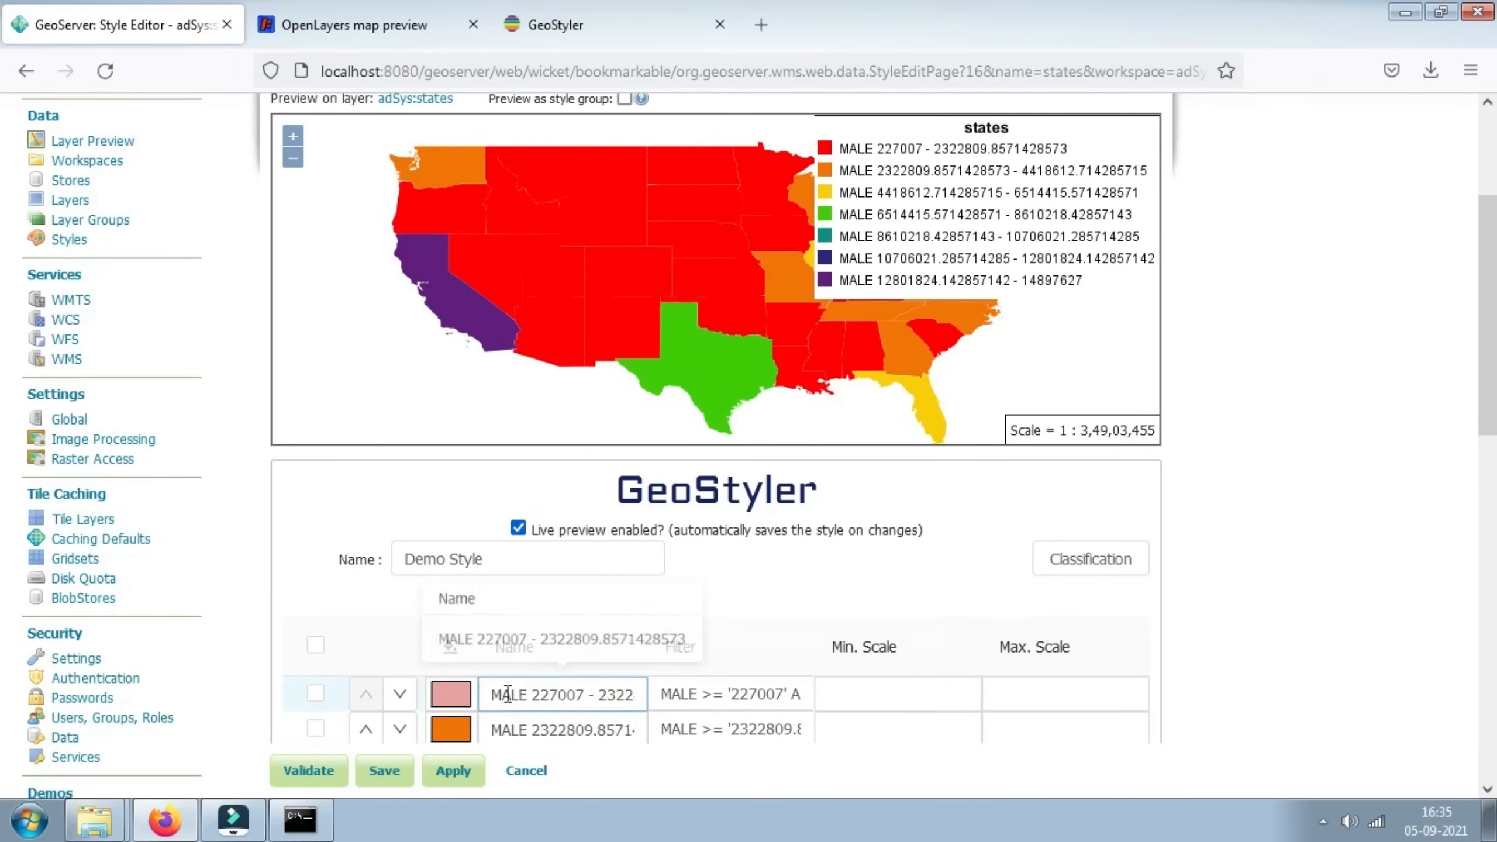
pyautogui.click(451, 694)
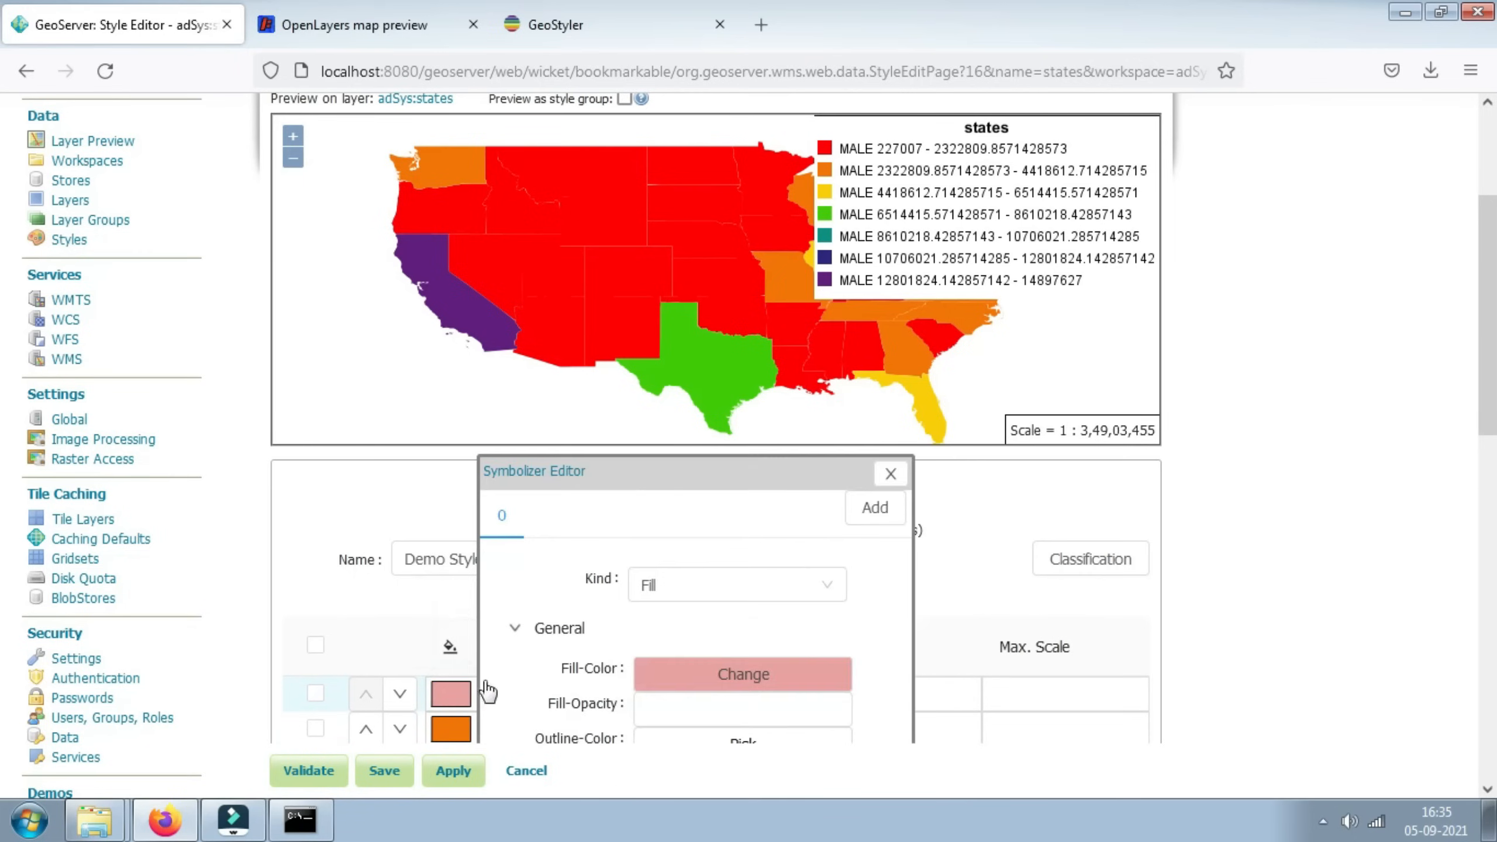
pyautogui.click(745, 688)
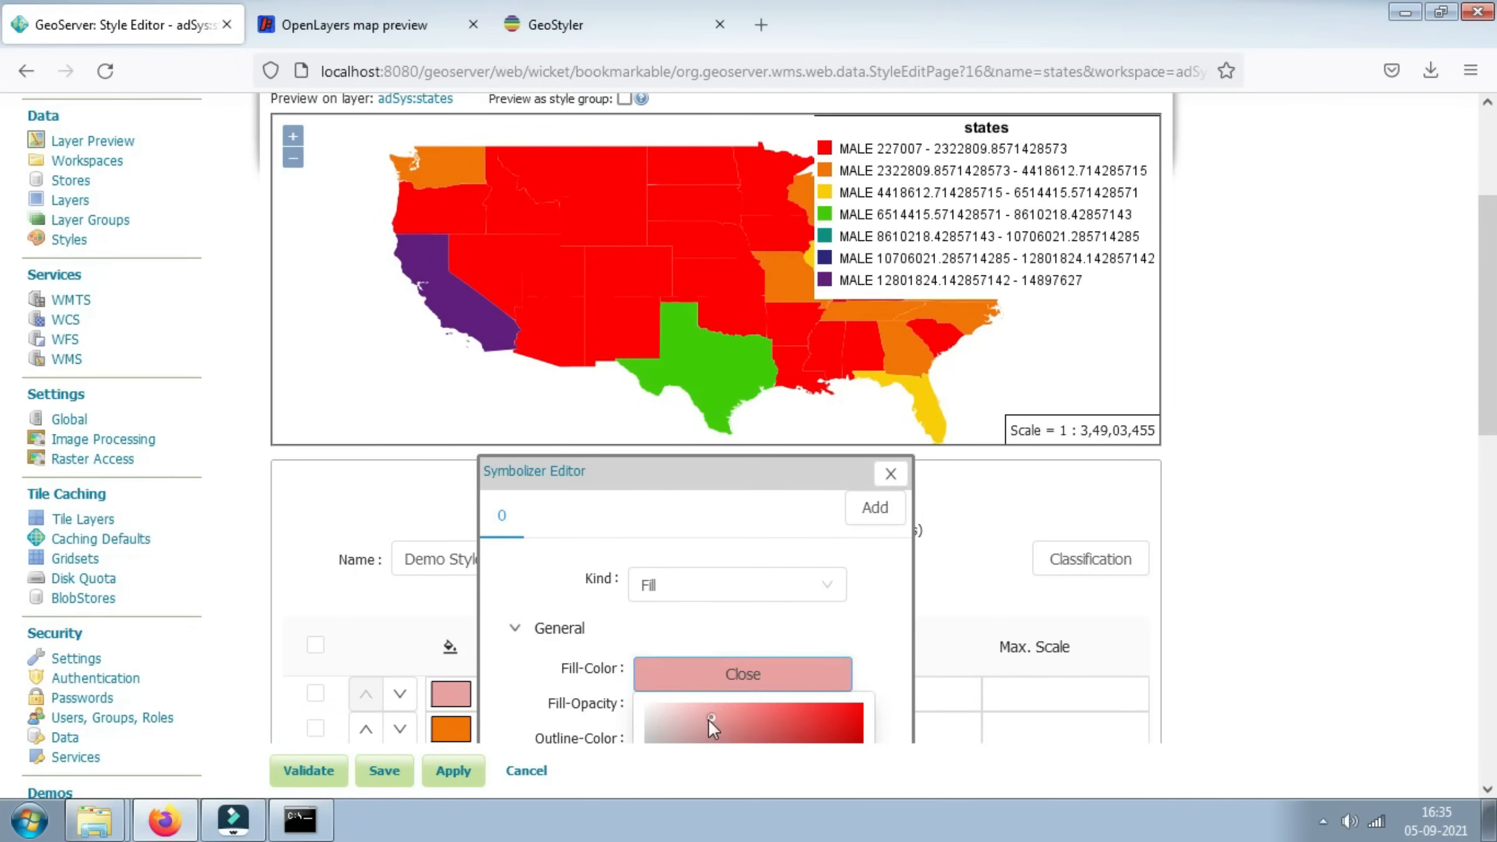
pyautogui.moveTo(710, 719); pyautogui.dragTo(688, 719)
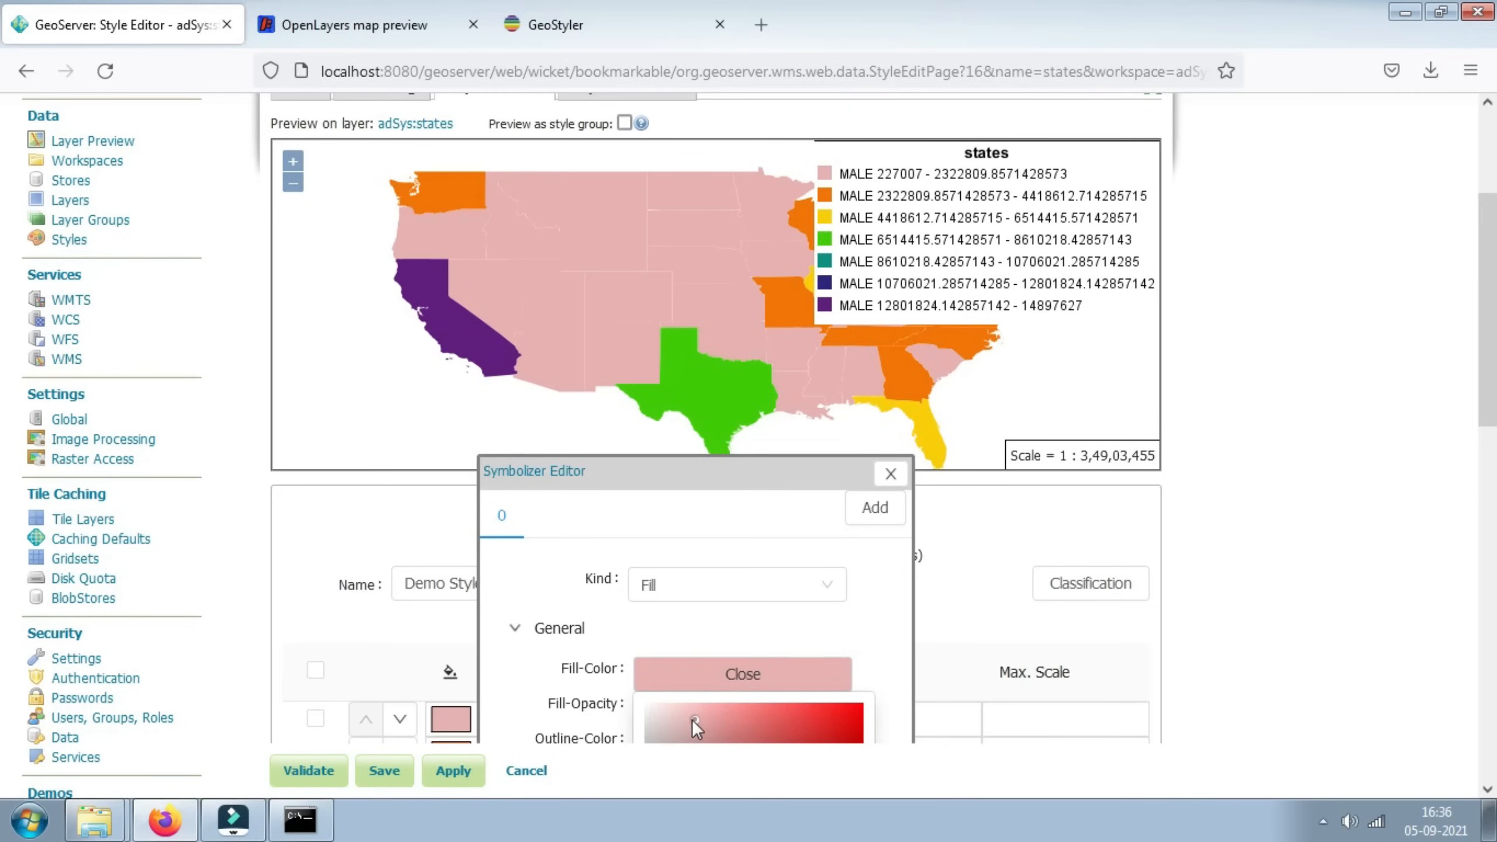
pyautogui.moveTo(695, 716); pyautogui.dragTo(710, 714)
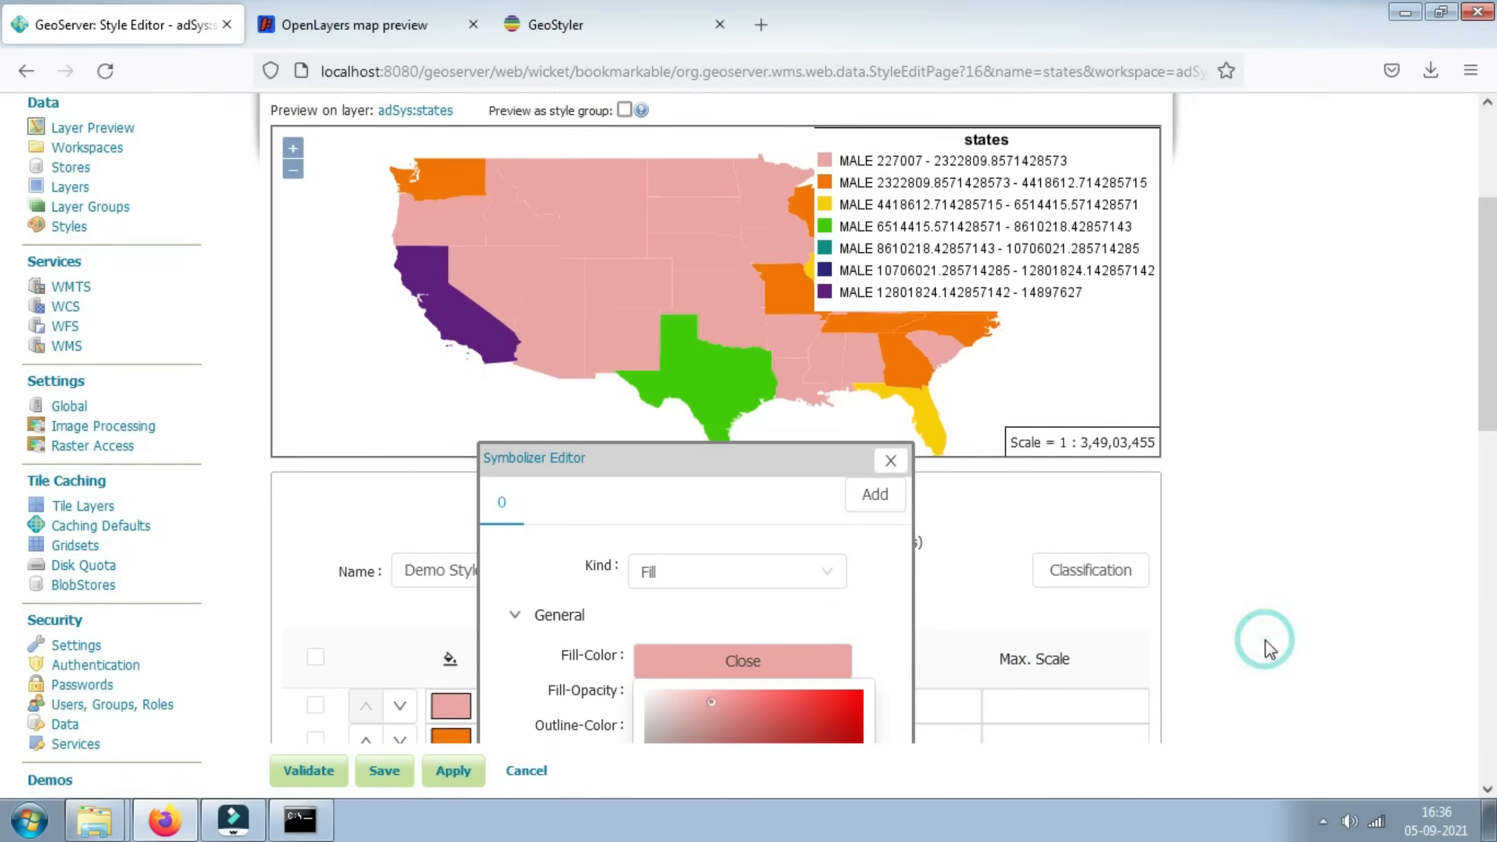
pyautogui.scroll(-4, 1270, 649)
pyautogui.click(751, 455)
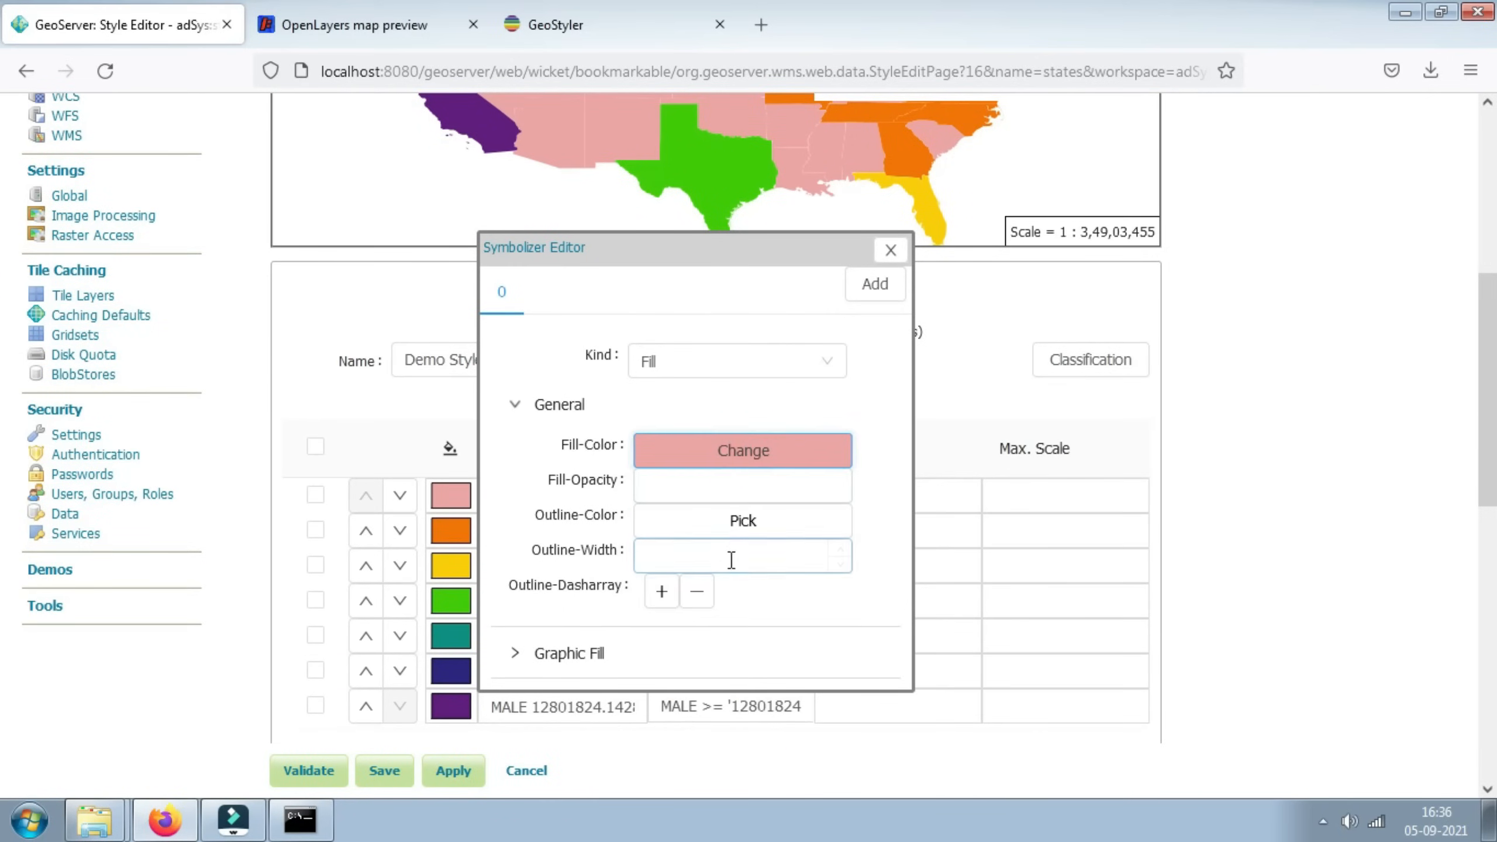
# Step: Give the first MALE rule a vivid blue outline with a width of 0.1 and close the Symbolizer Editor
pyautogui.click(714, 525)
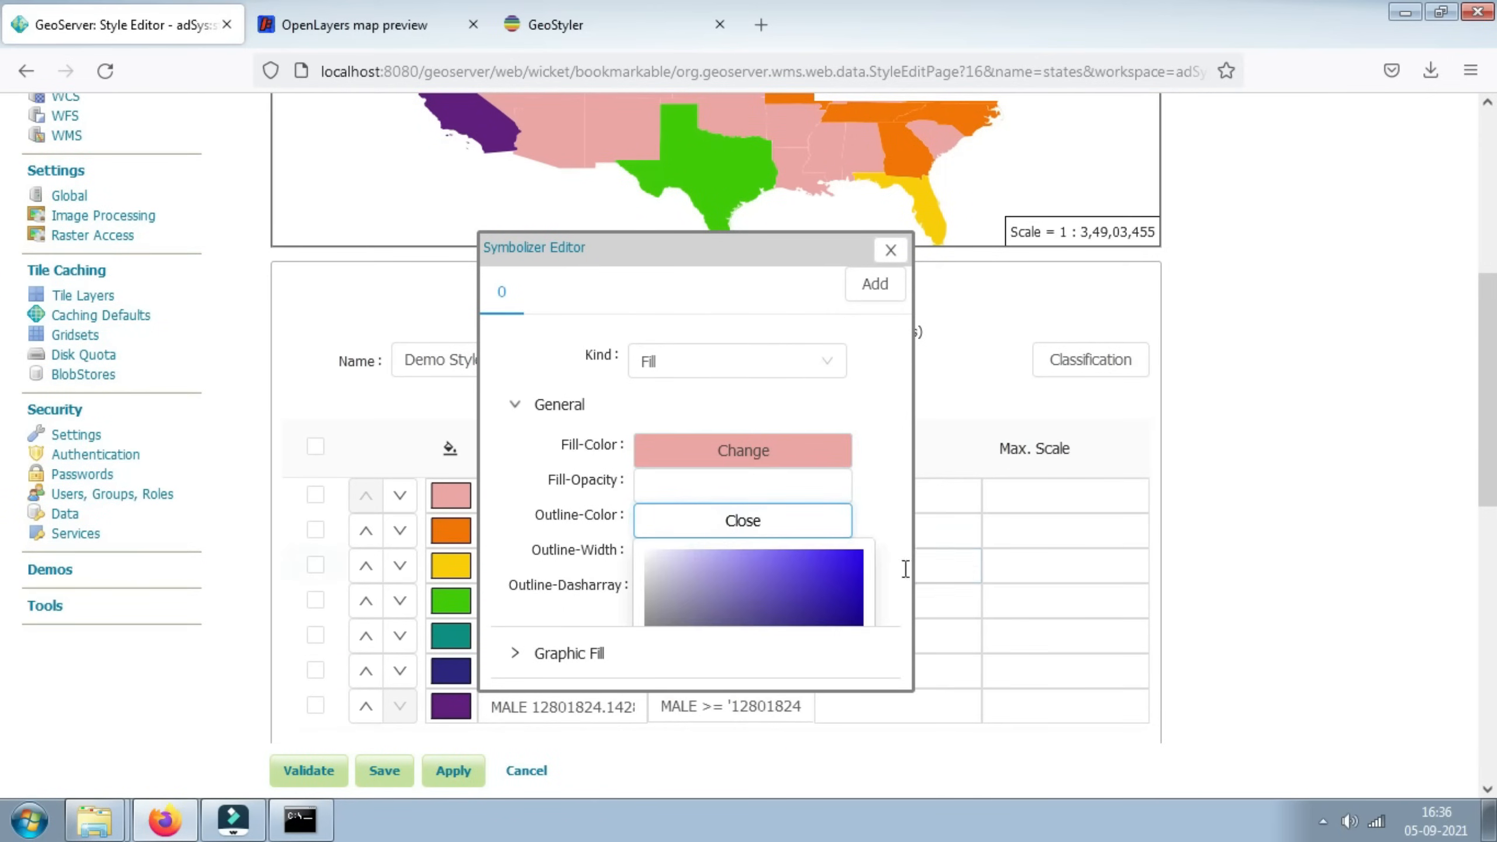
pyautogui.click(860, 555)
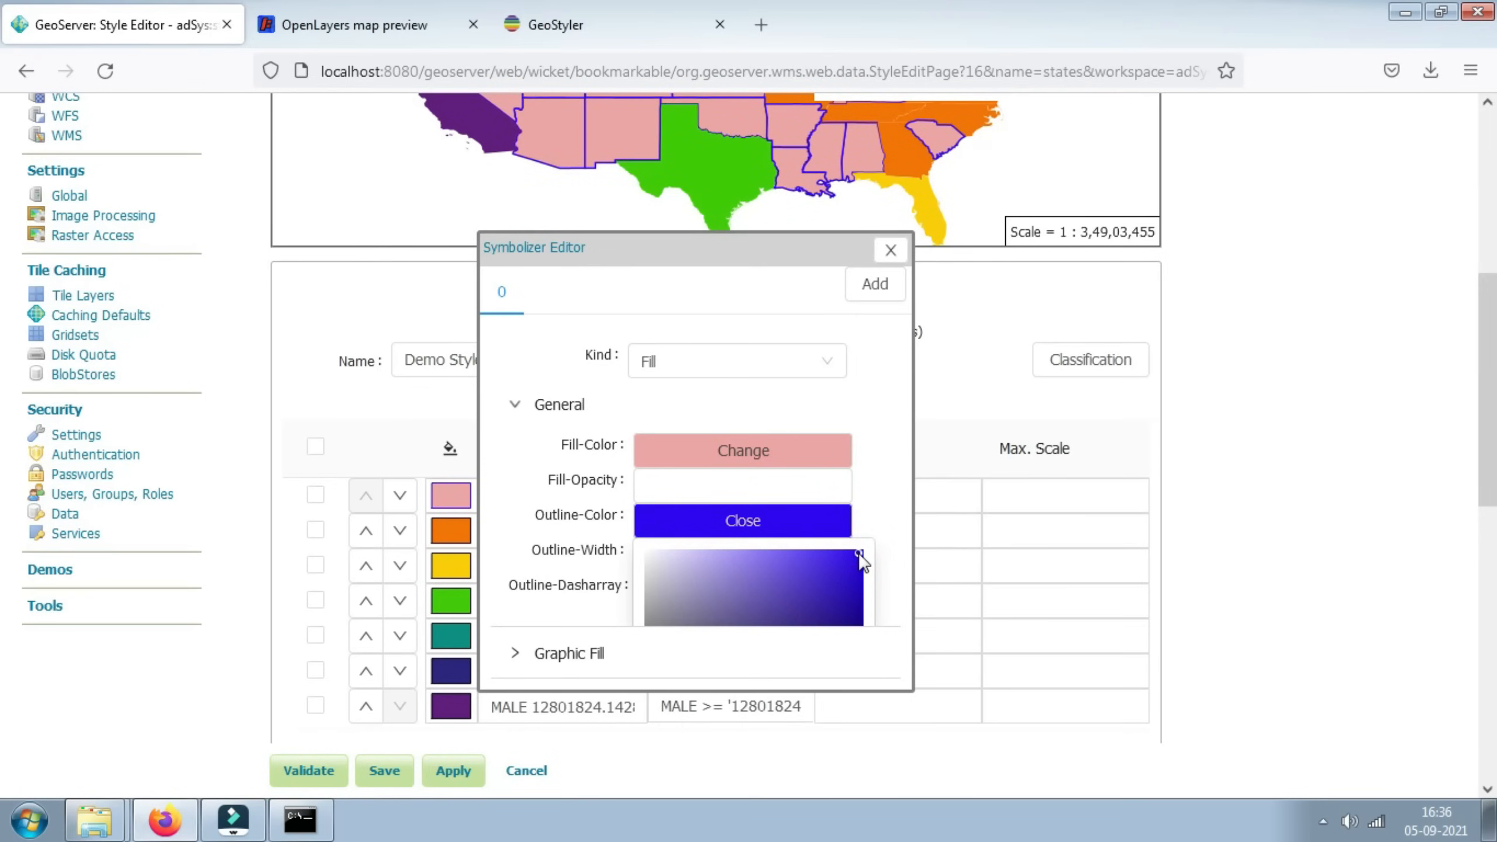
pyautogui.click(821, 527)
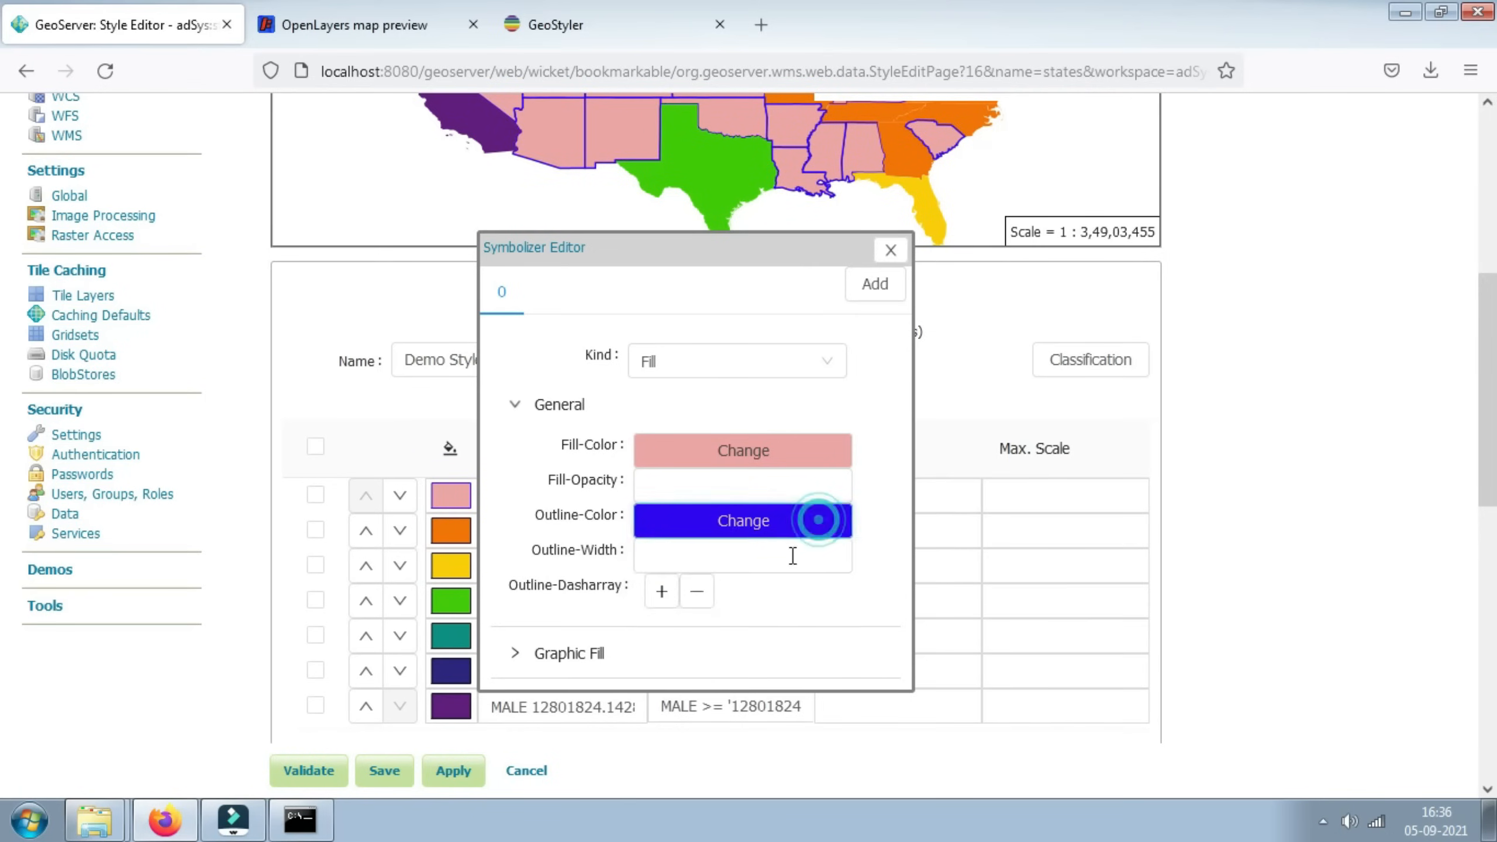
pyautogui.click(690, 556)
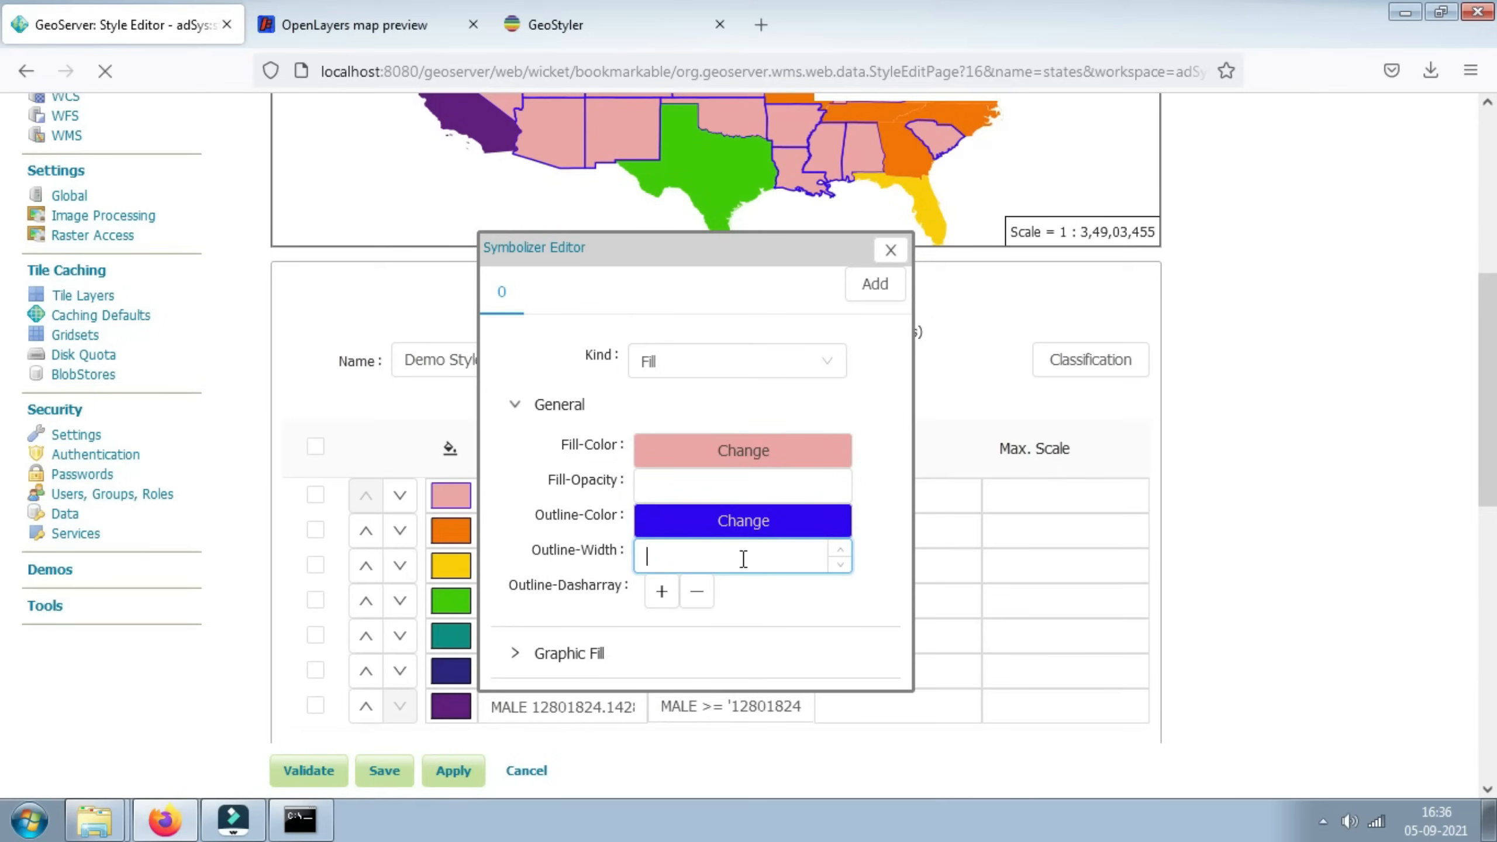
pyautogui.write('0.1')
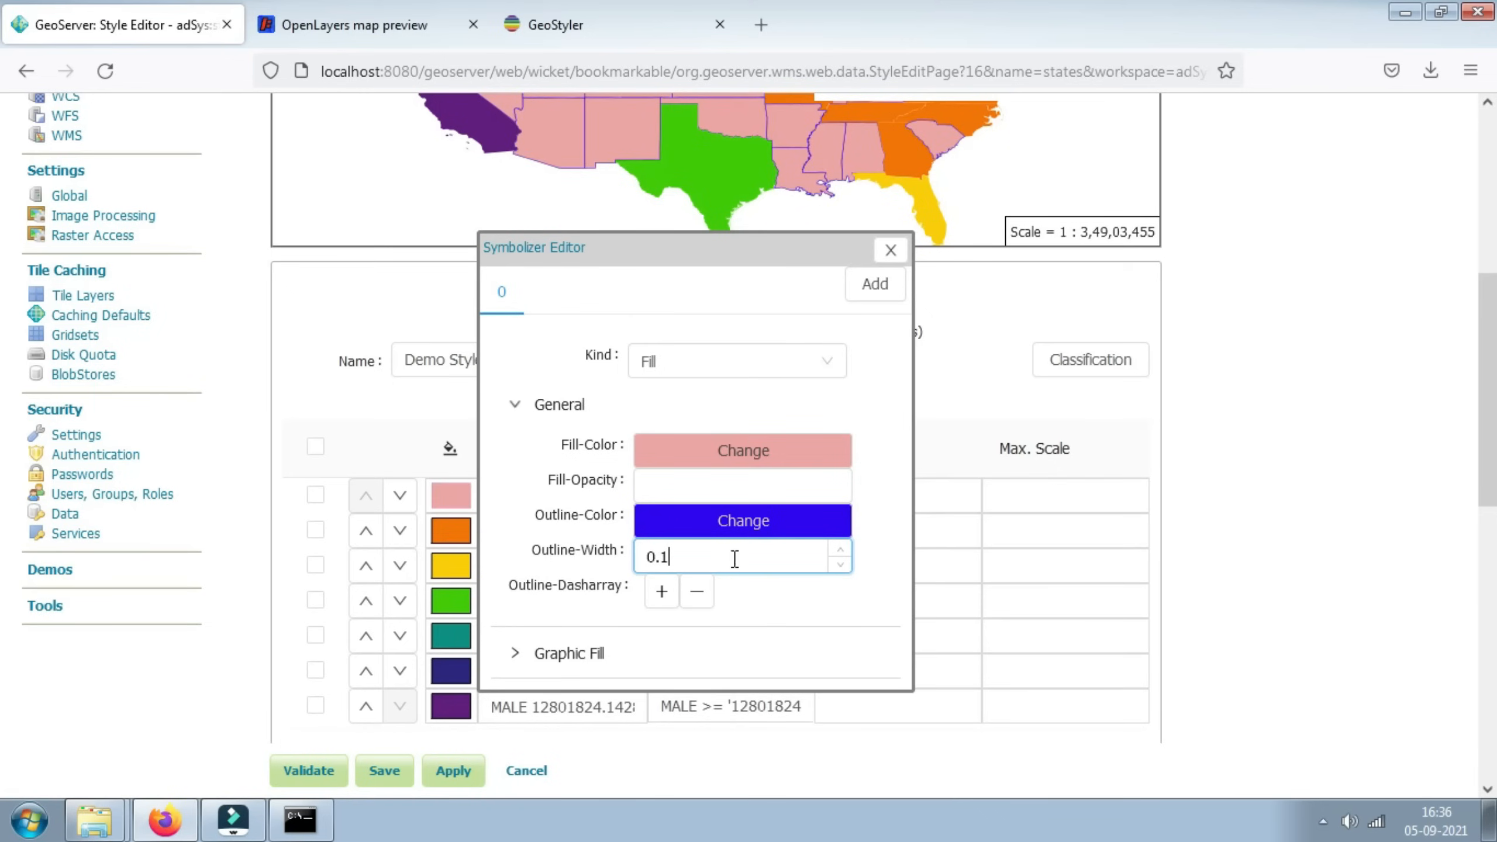
pyautogui.click(891, 253)
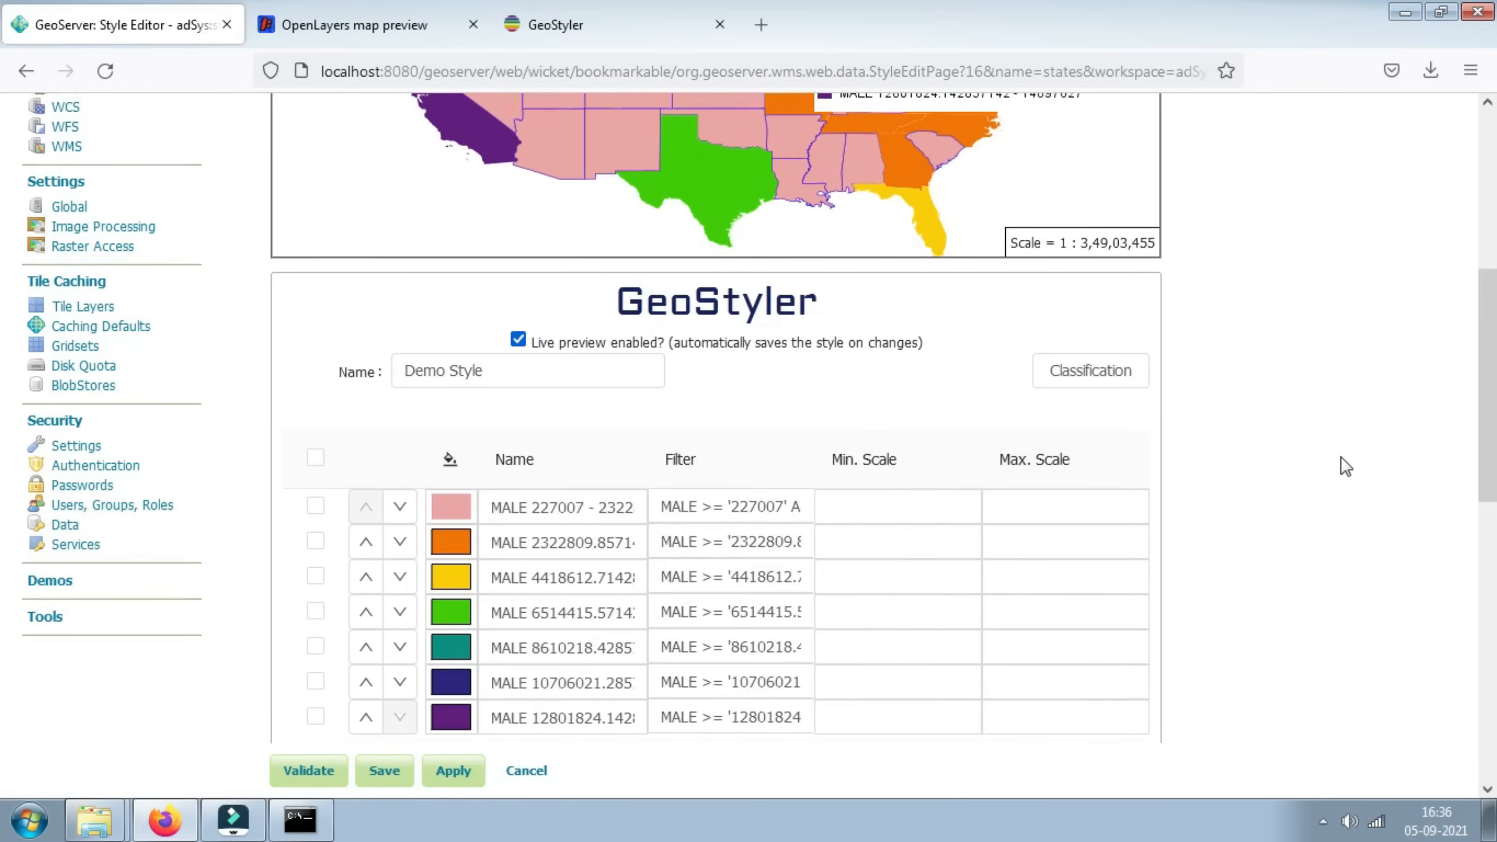
# Step: Check the restyled states in the layer preview, and validate and save the adSys:states style
pyautogui.scroll(2, 1349, 454)
pyautogui.scroll(4, 1335, 473)
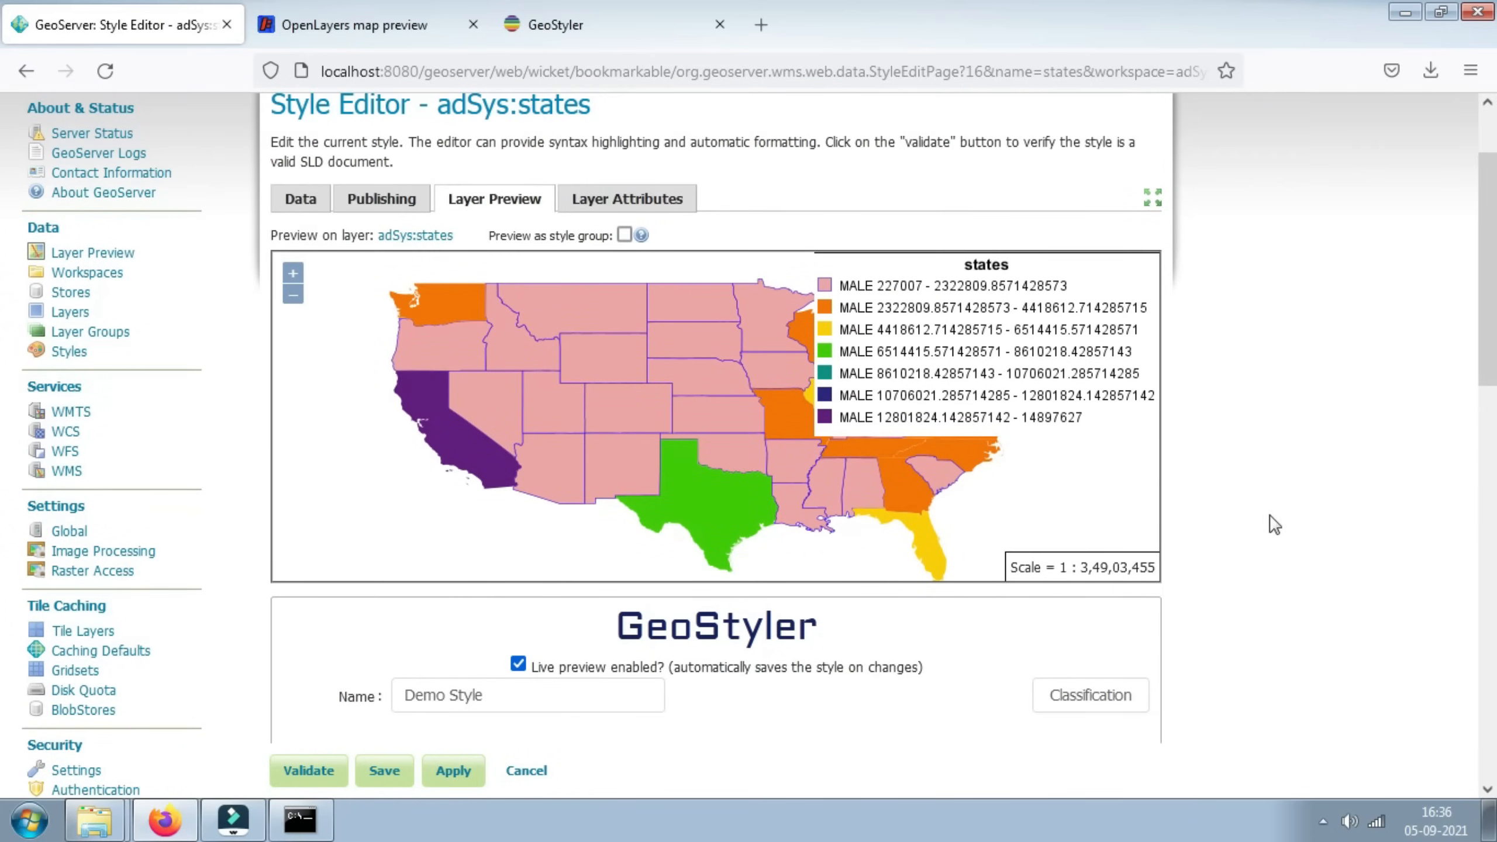
pyautogui.scroll(-6, 1349, 543)
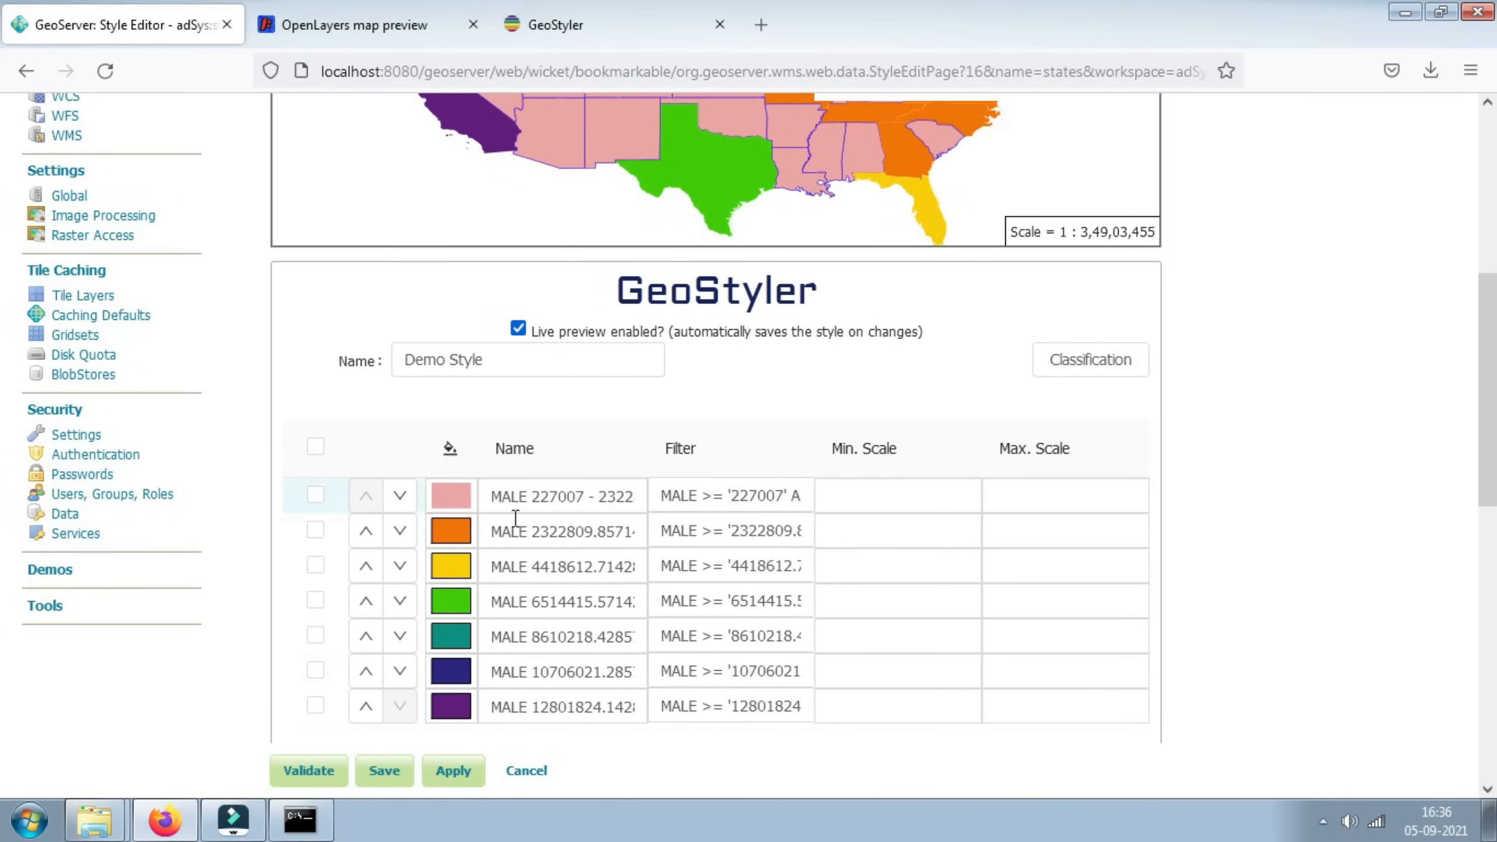
pyautogui.scroll(2, 1214, 550)
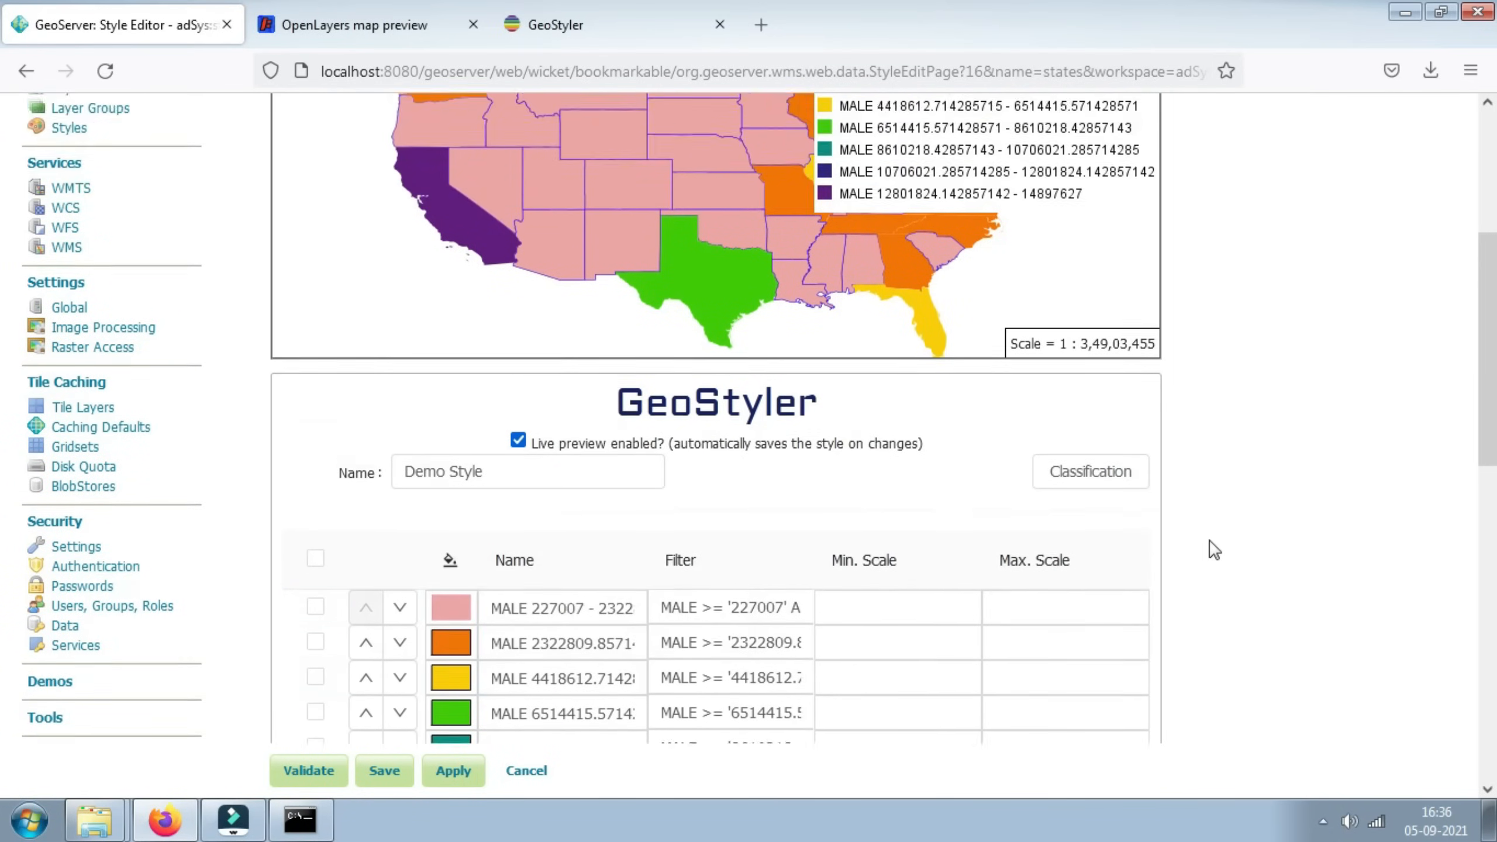
pyautogui.scroll(2, 1214, 549)
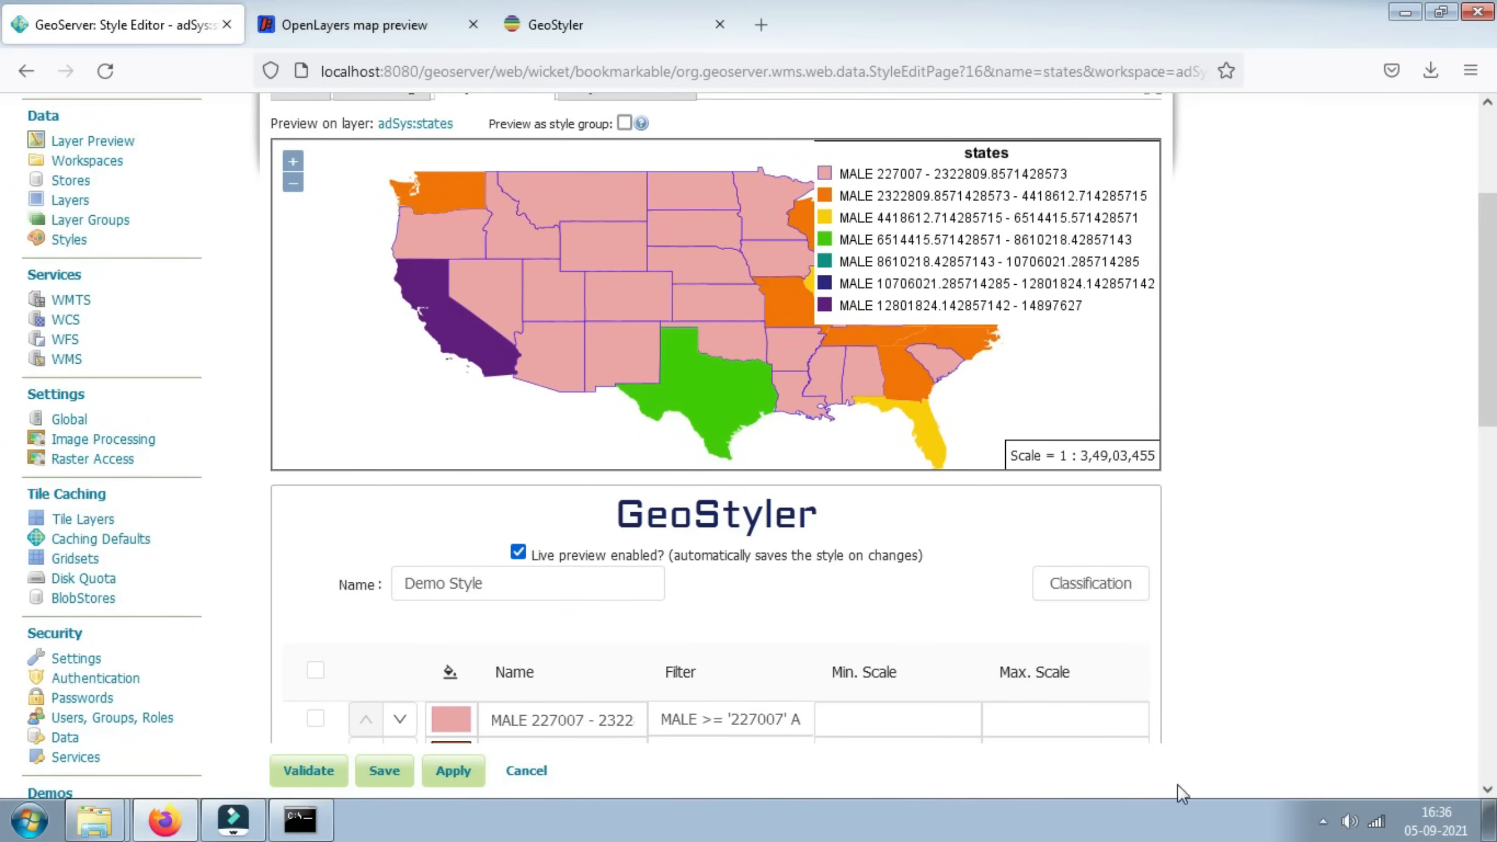
pyautogui.scroll(-10, 1262, 581)
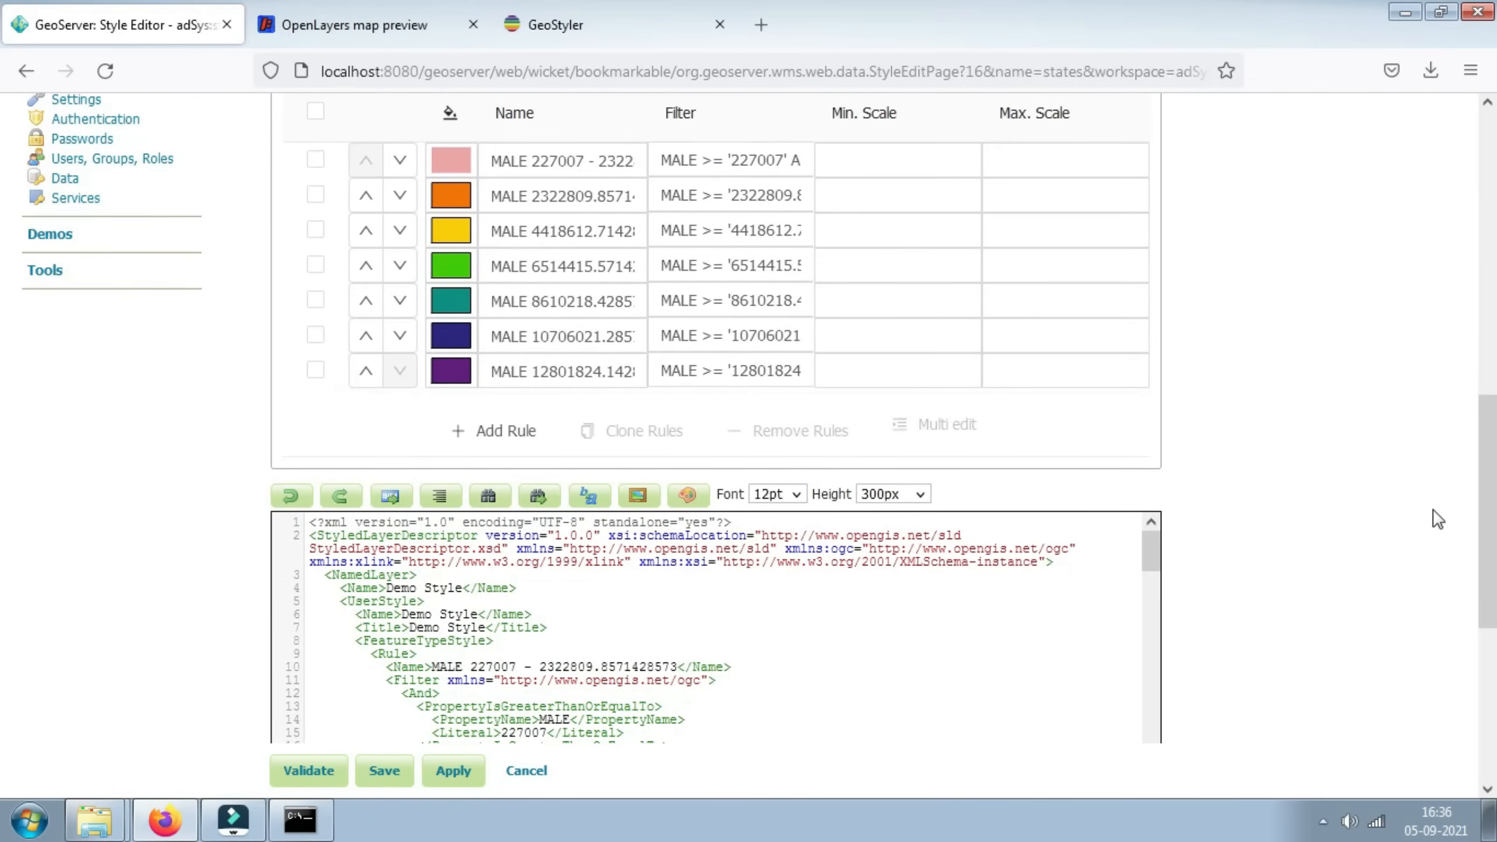
pyautogui.scroll(-3, 1440, 518)
pyautogui.click(308, 768)
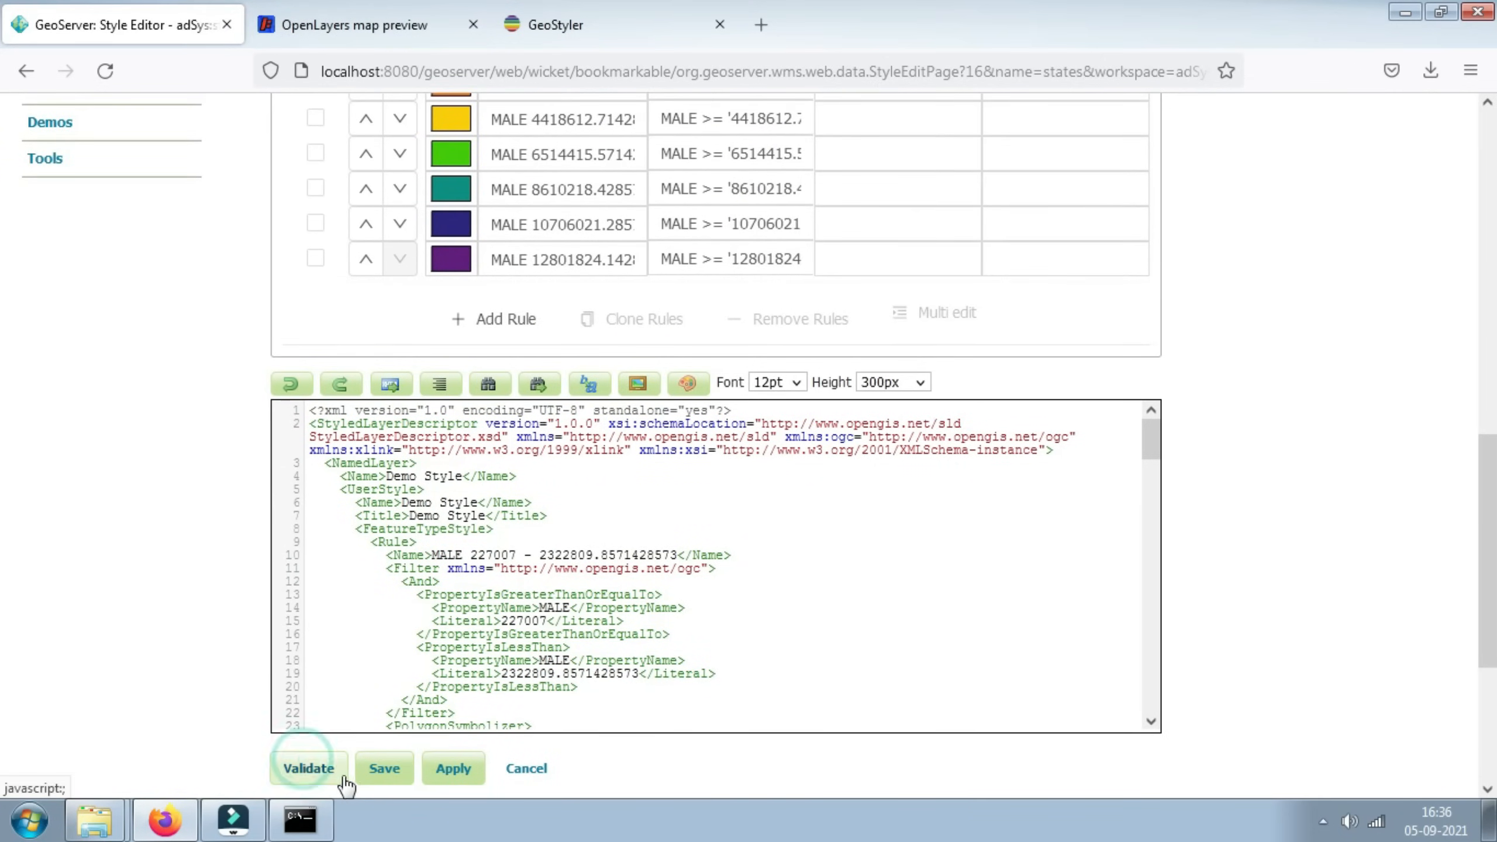
pyautogui.click(384, 768)
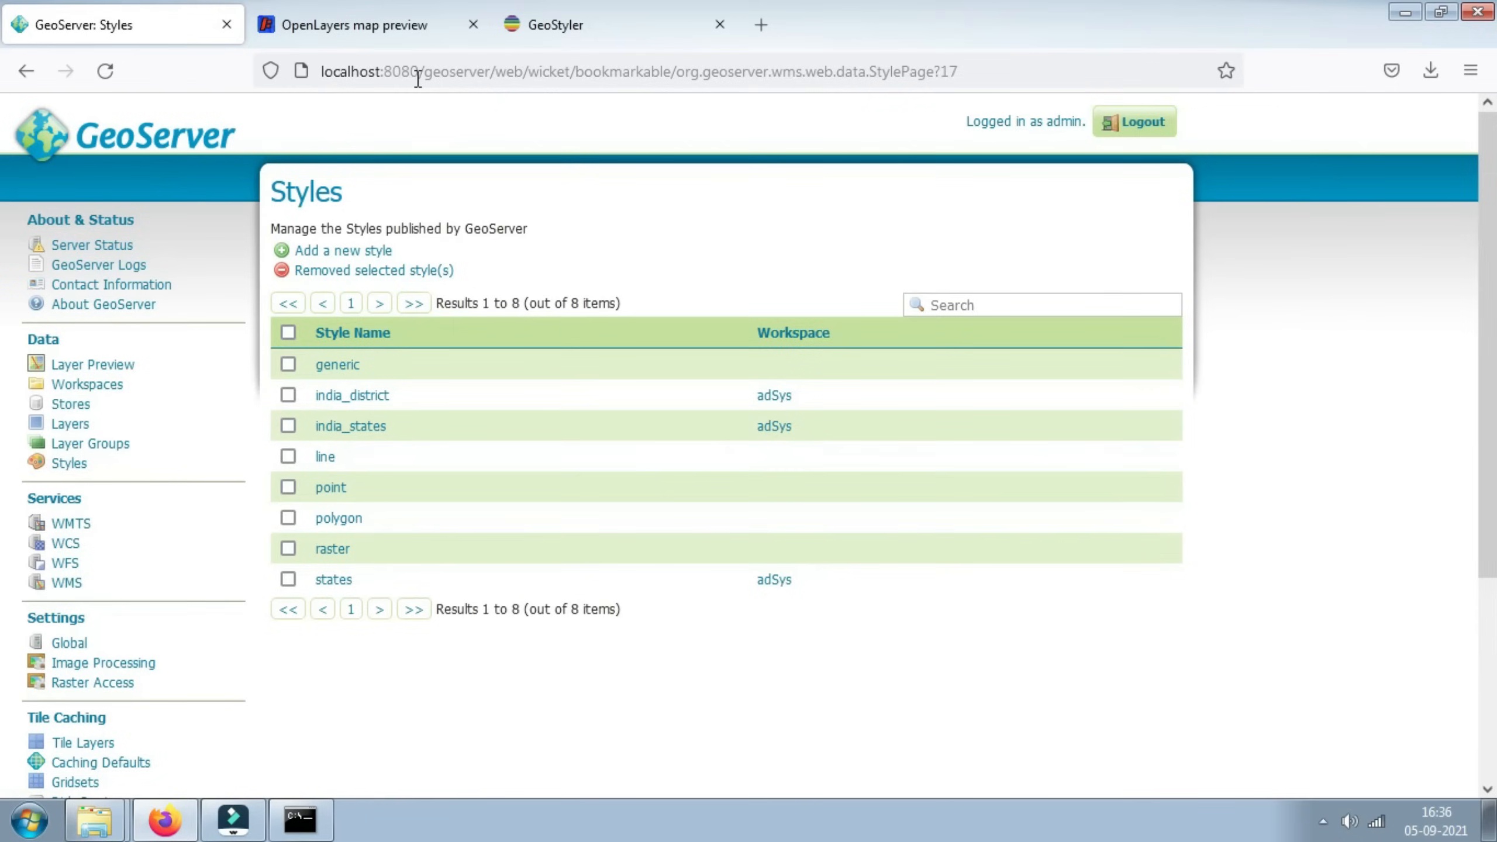
# Step: Reload the OpenLayers preview of the states layer to check the saved style, and return to the GeoStyler demo page
pyautogui.click(381, 26)
pyautogui.click(106, 71)
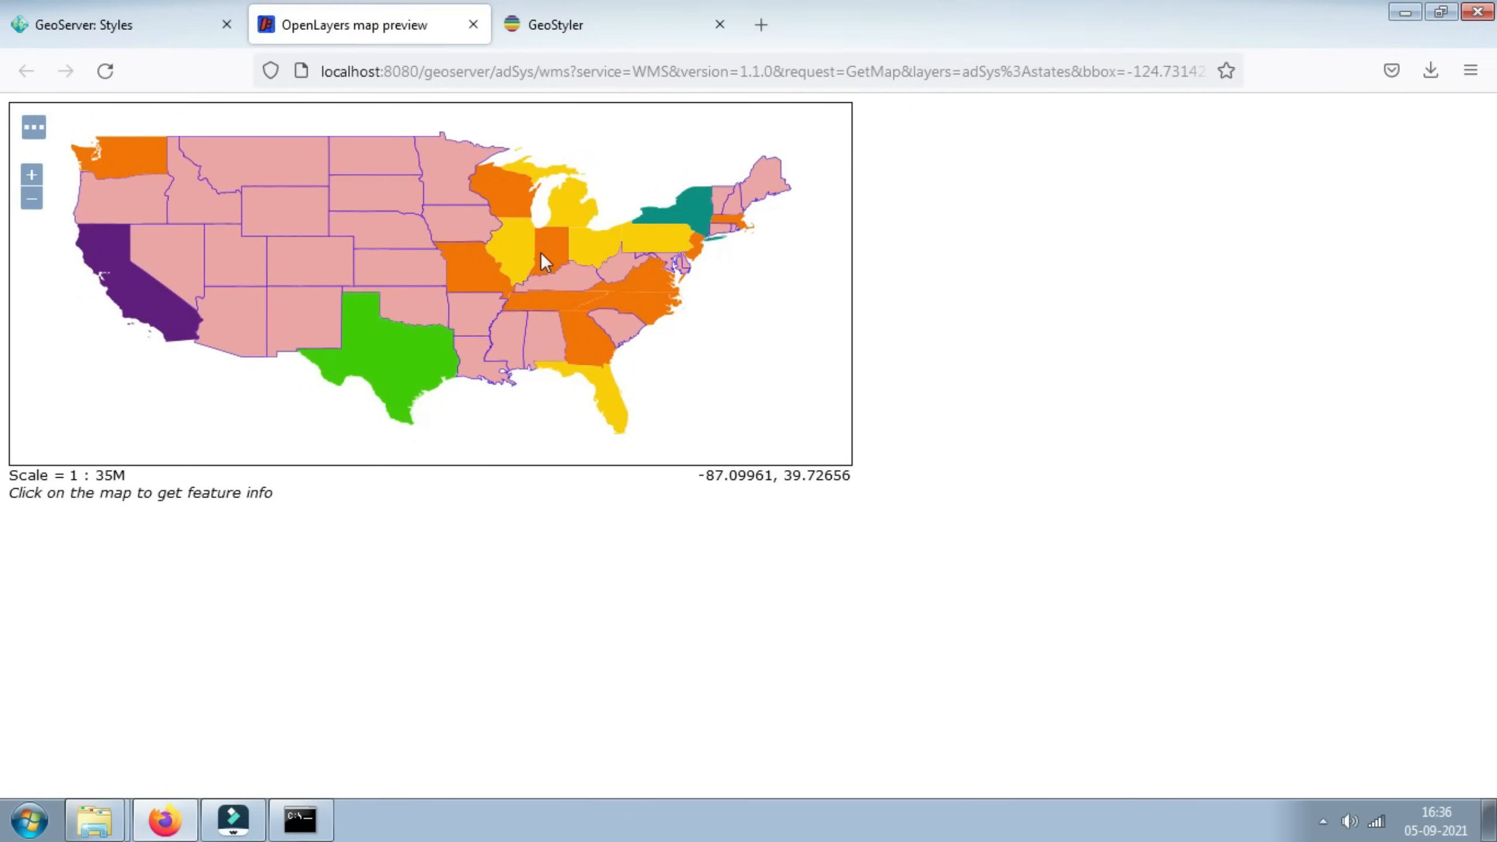
pyautogui.click(587, 22)
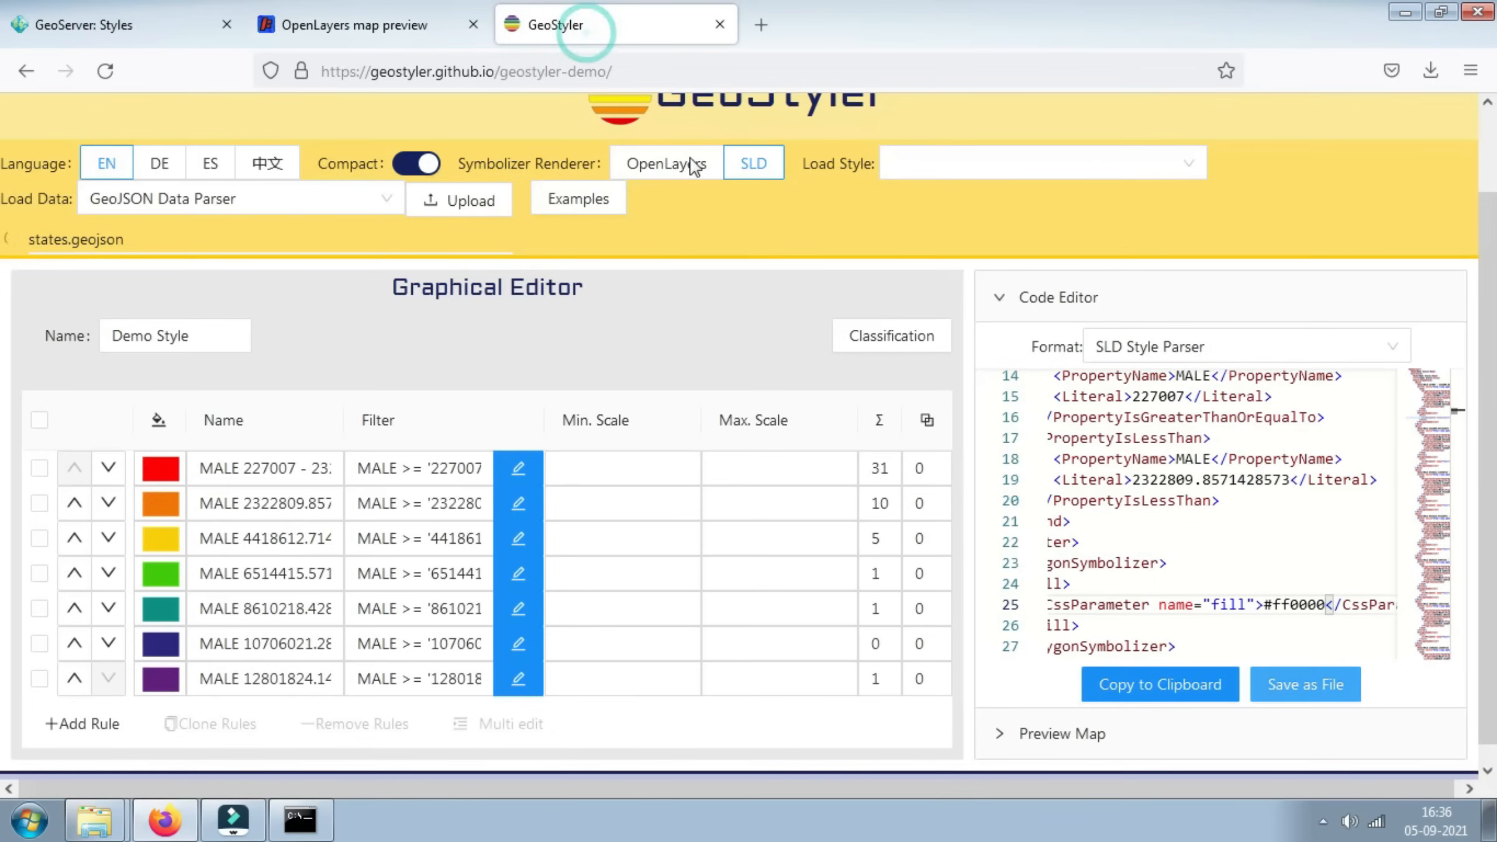
pyautogui.scroll(2, 645, 354)
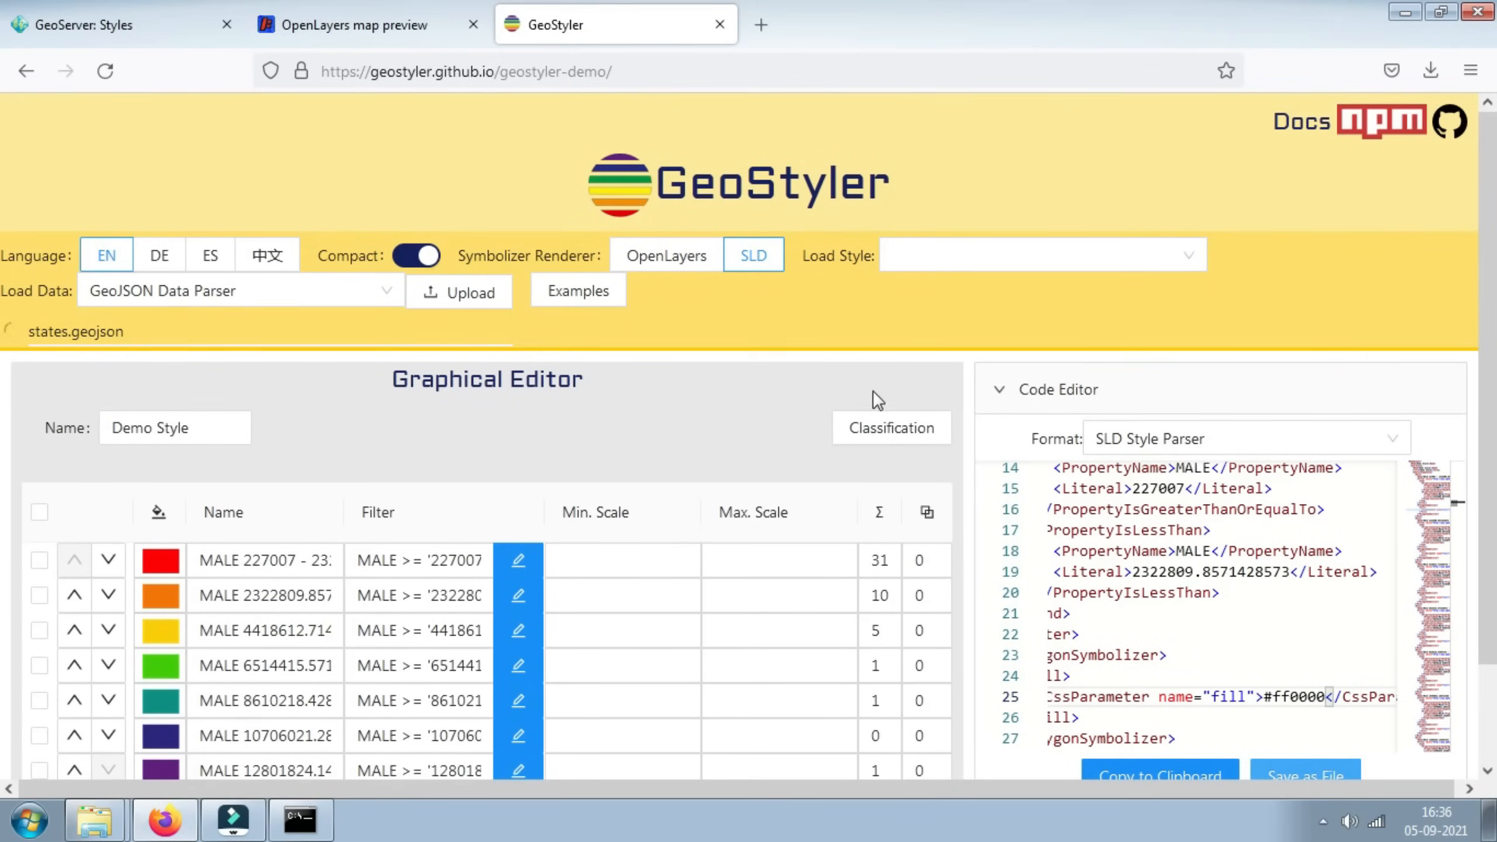
pyautogui.scroll(-2, 930, 343)
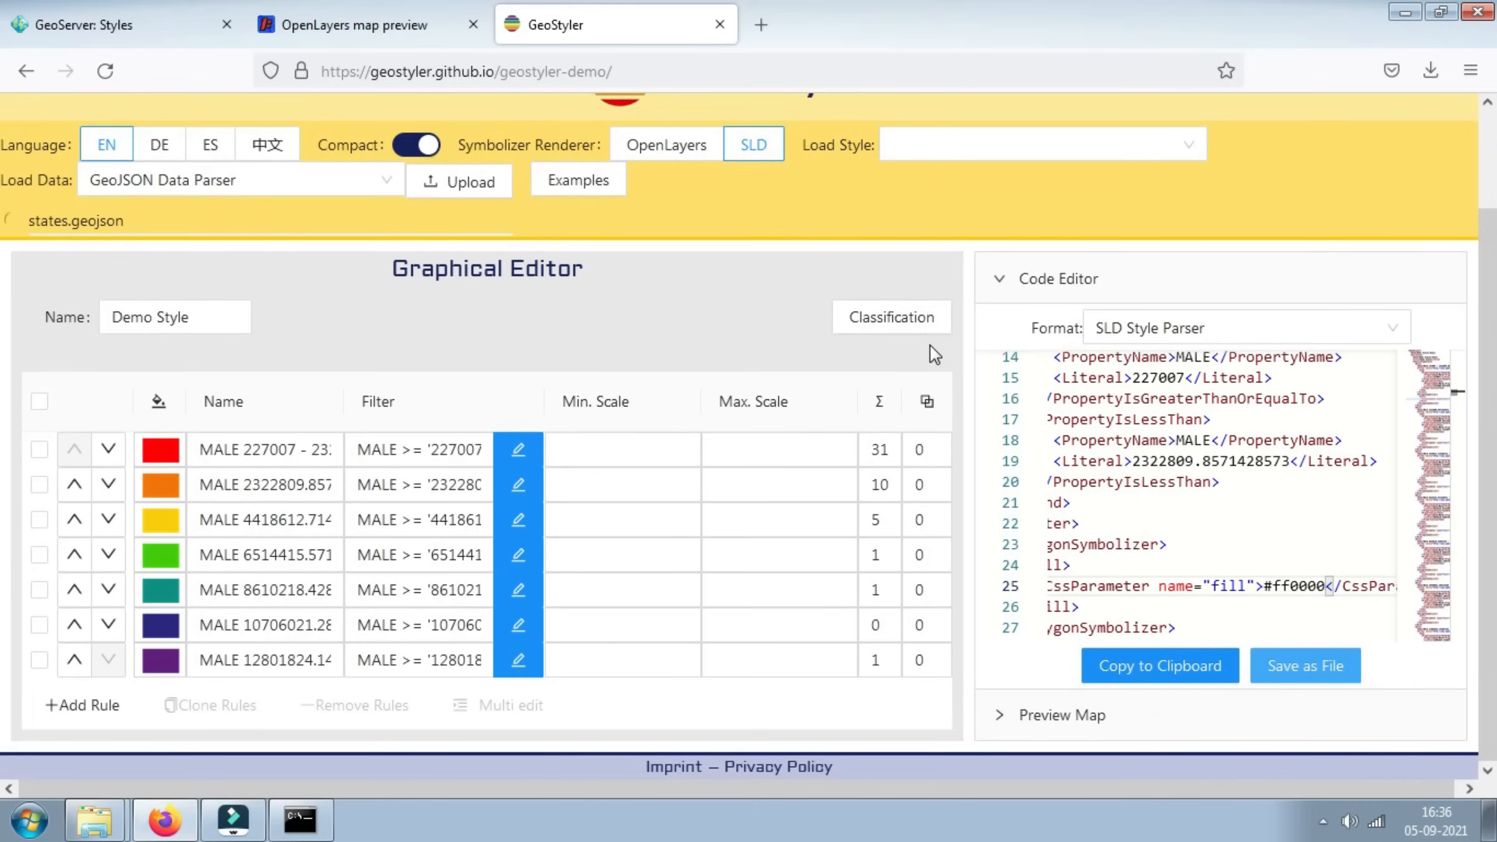
pyautogui.scroll(2, 796, 354)
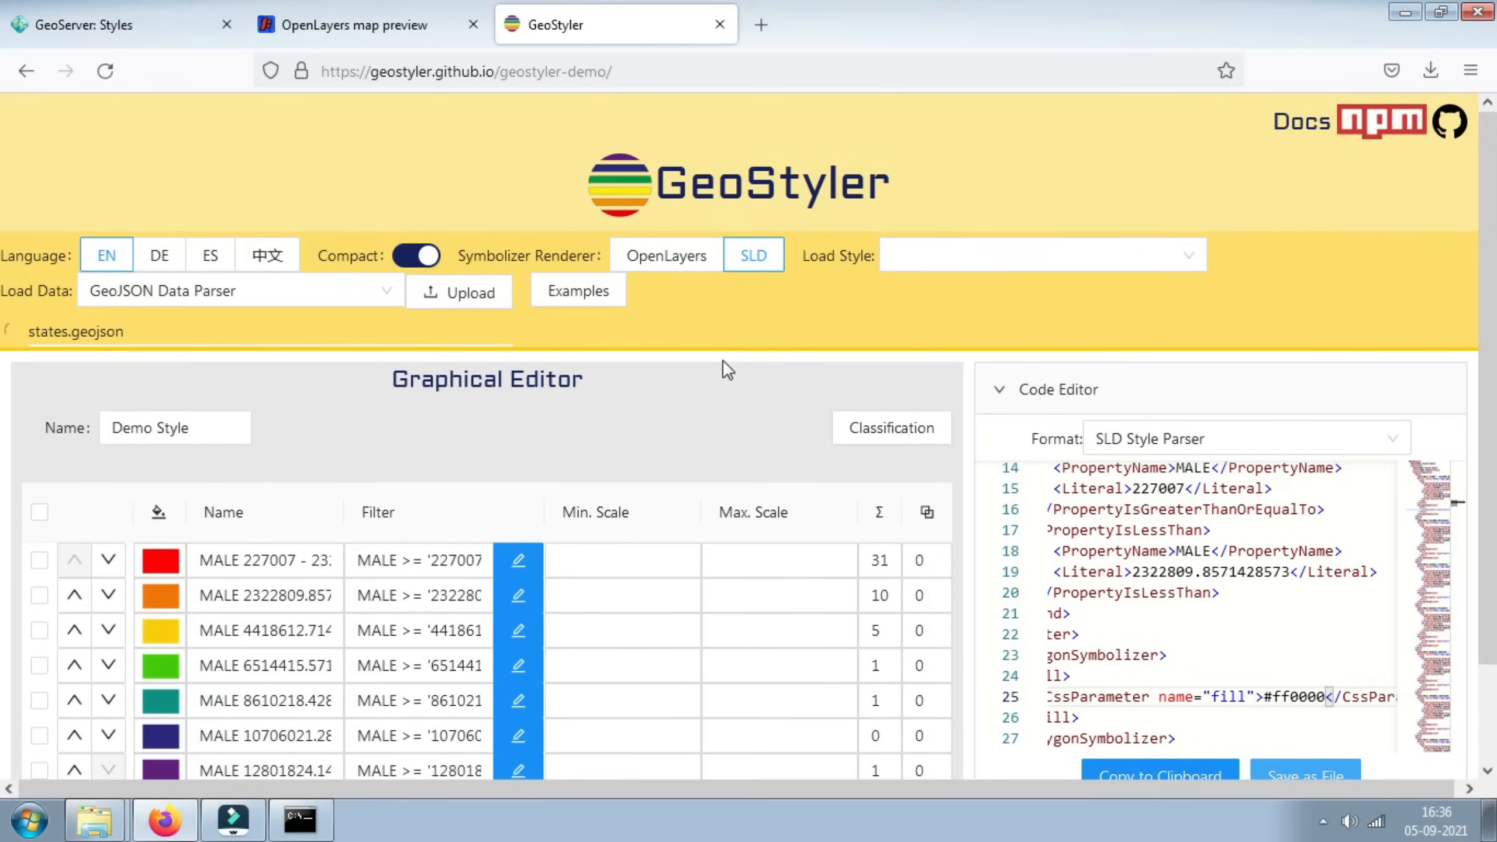